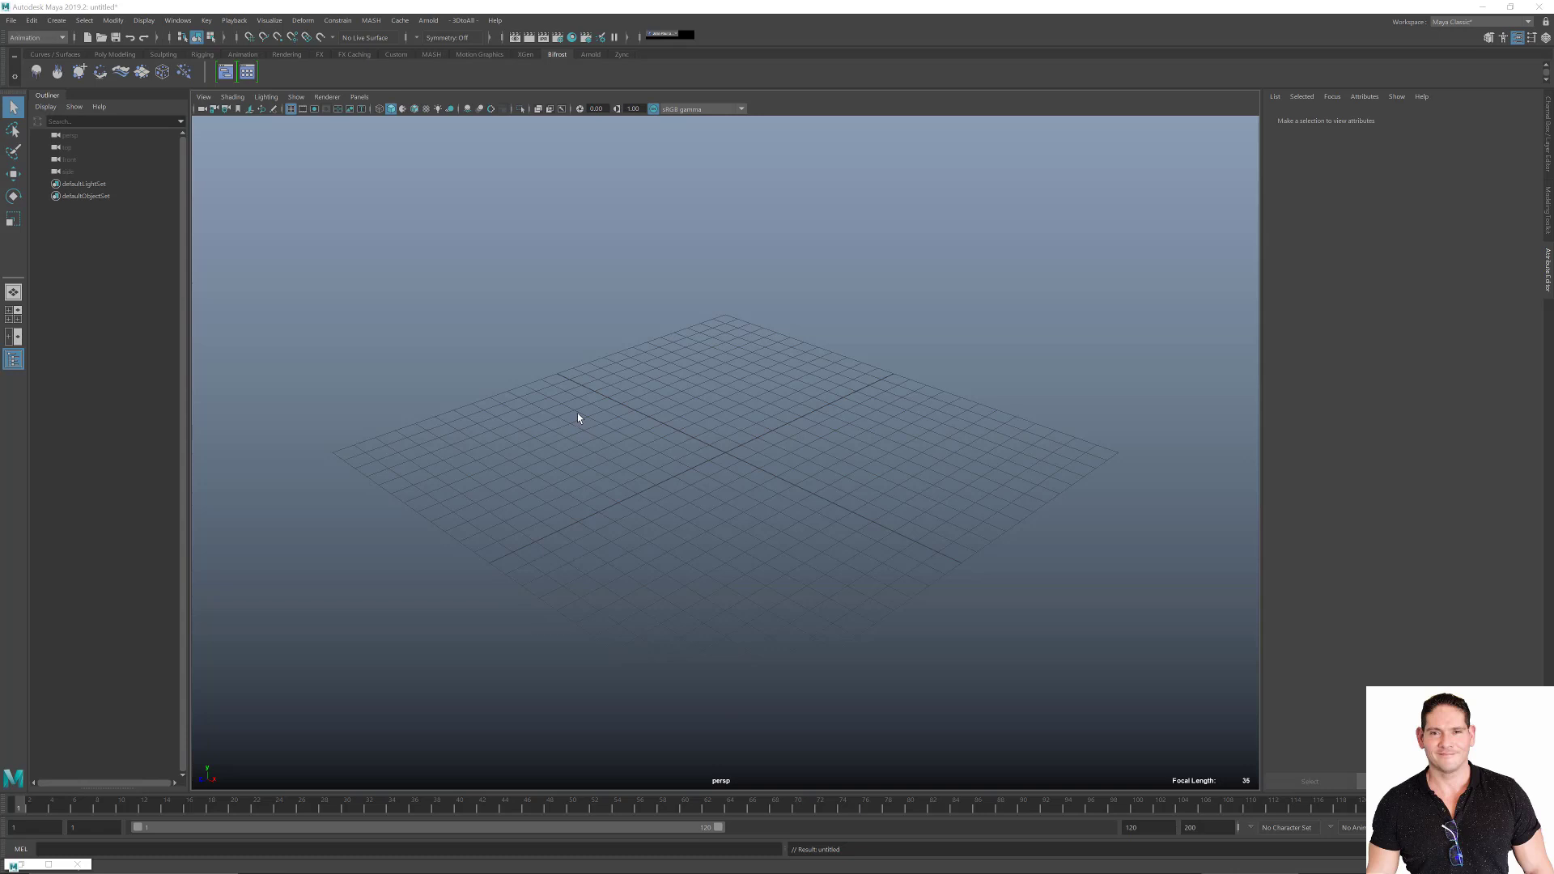
- Bring the Chrome window showing the My Oh Maya YouTube channel over the empty Maya scene
{"action": "left_click", "coordinate": [177, 20]}
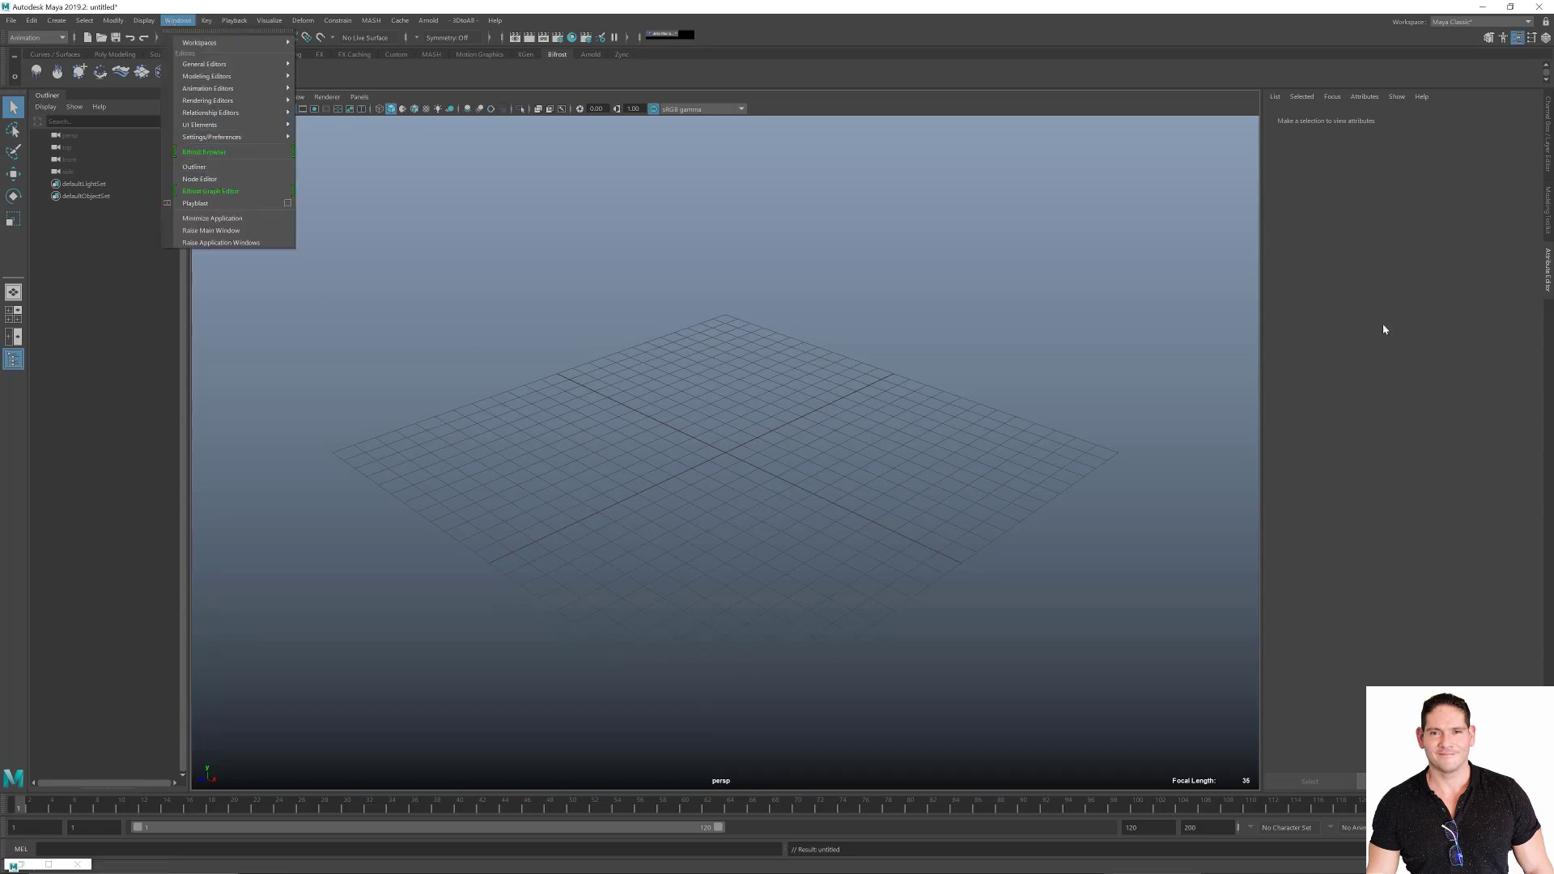
{"action": "left_click", "coordinate": [211, 191]}
{"action": "left_click_drag", "start_coordinate": [1553, 275], "coordinate": [867, 221]}
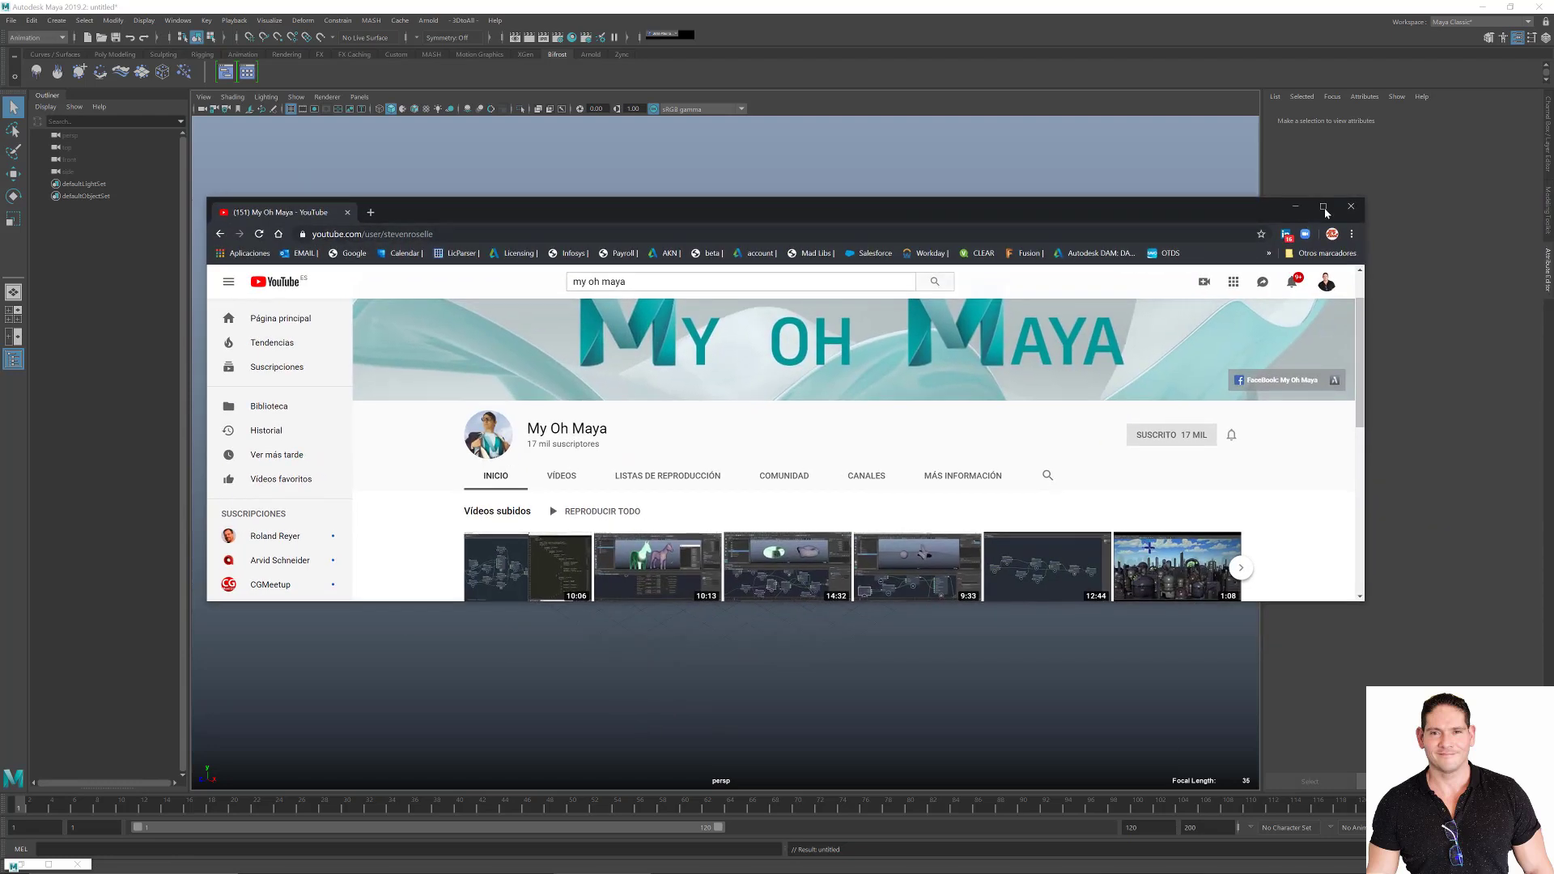
- Maximize the My Oh Maya channel page, then minimise the browser to get back to Maya
{"action": "left_click", "coordinate": [1323, 207]}
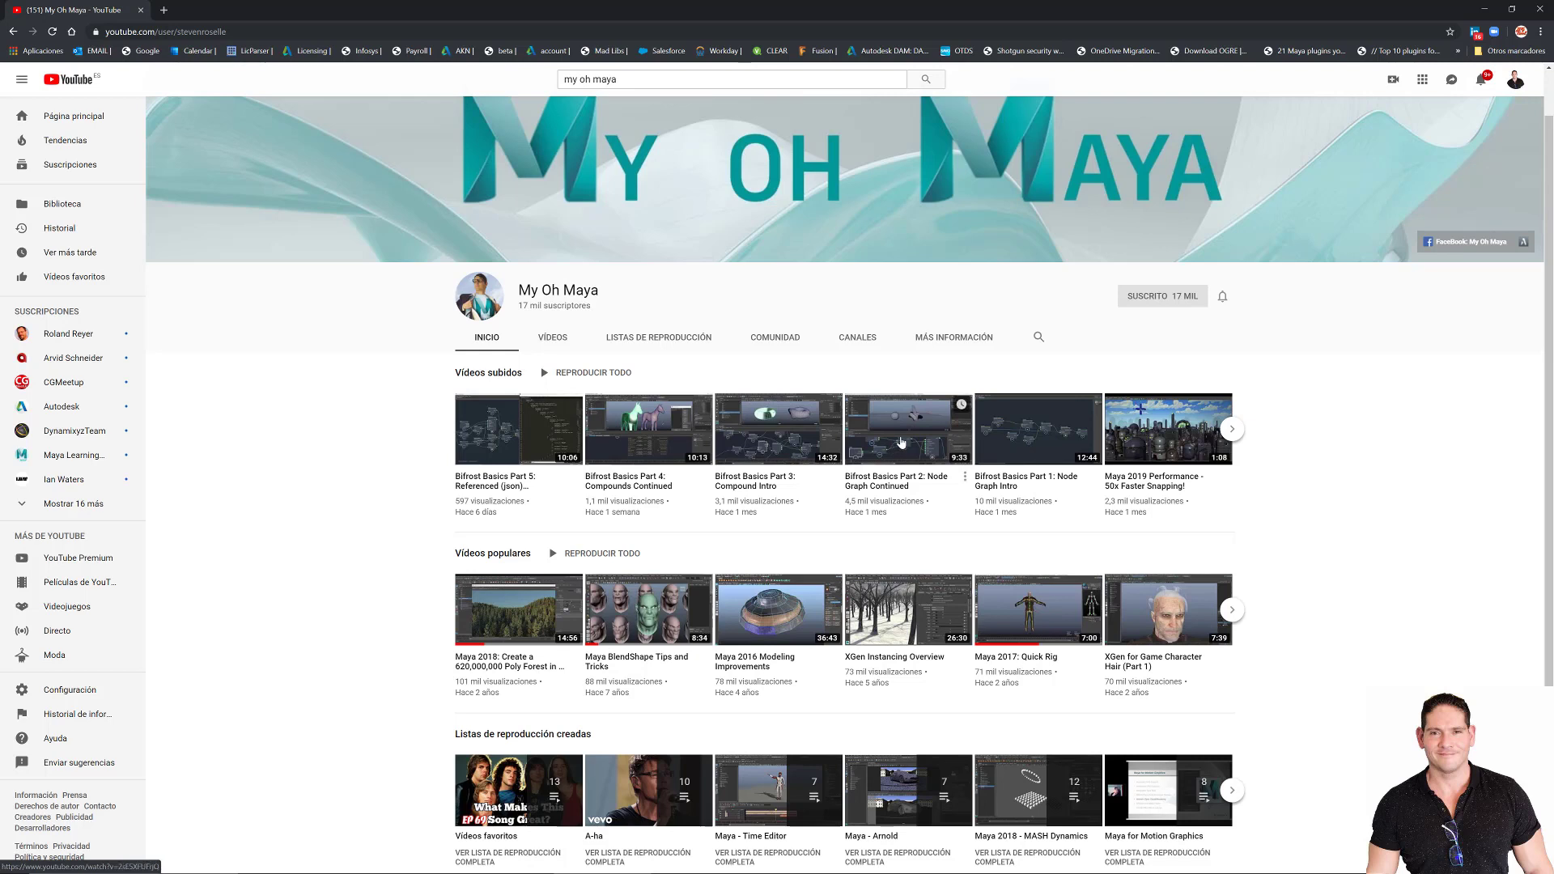
{"action": "left_click", "coordinate": [1486, 10]}
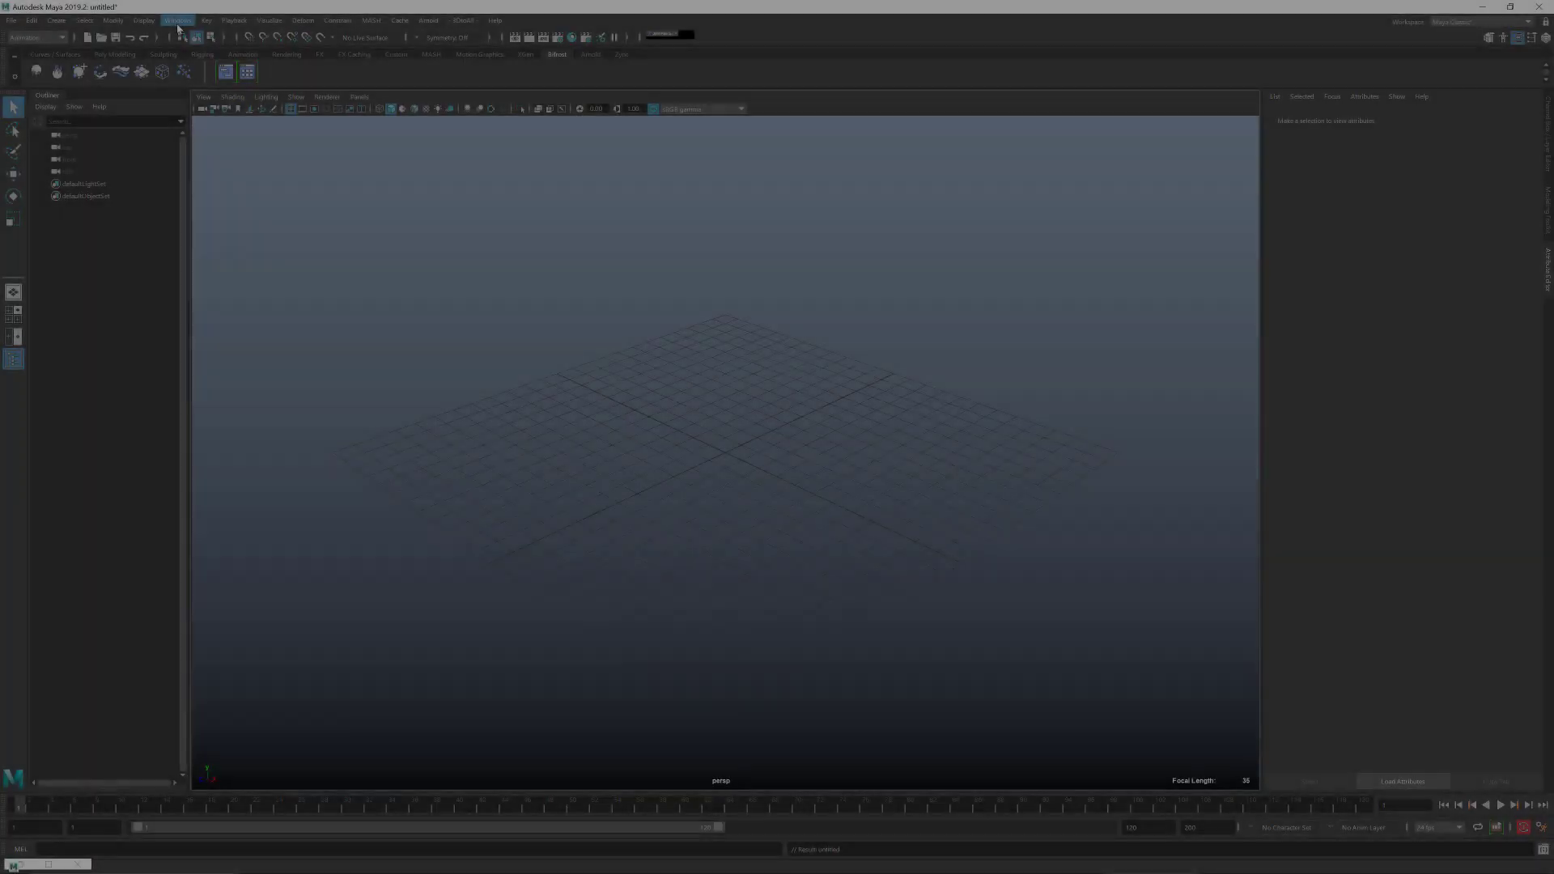
- Open the Bifrost Graph Editor, park it at the screen's right, then open the Bifrost Browser
{"action": "left_click", "coordinate": [176, 22]}
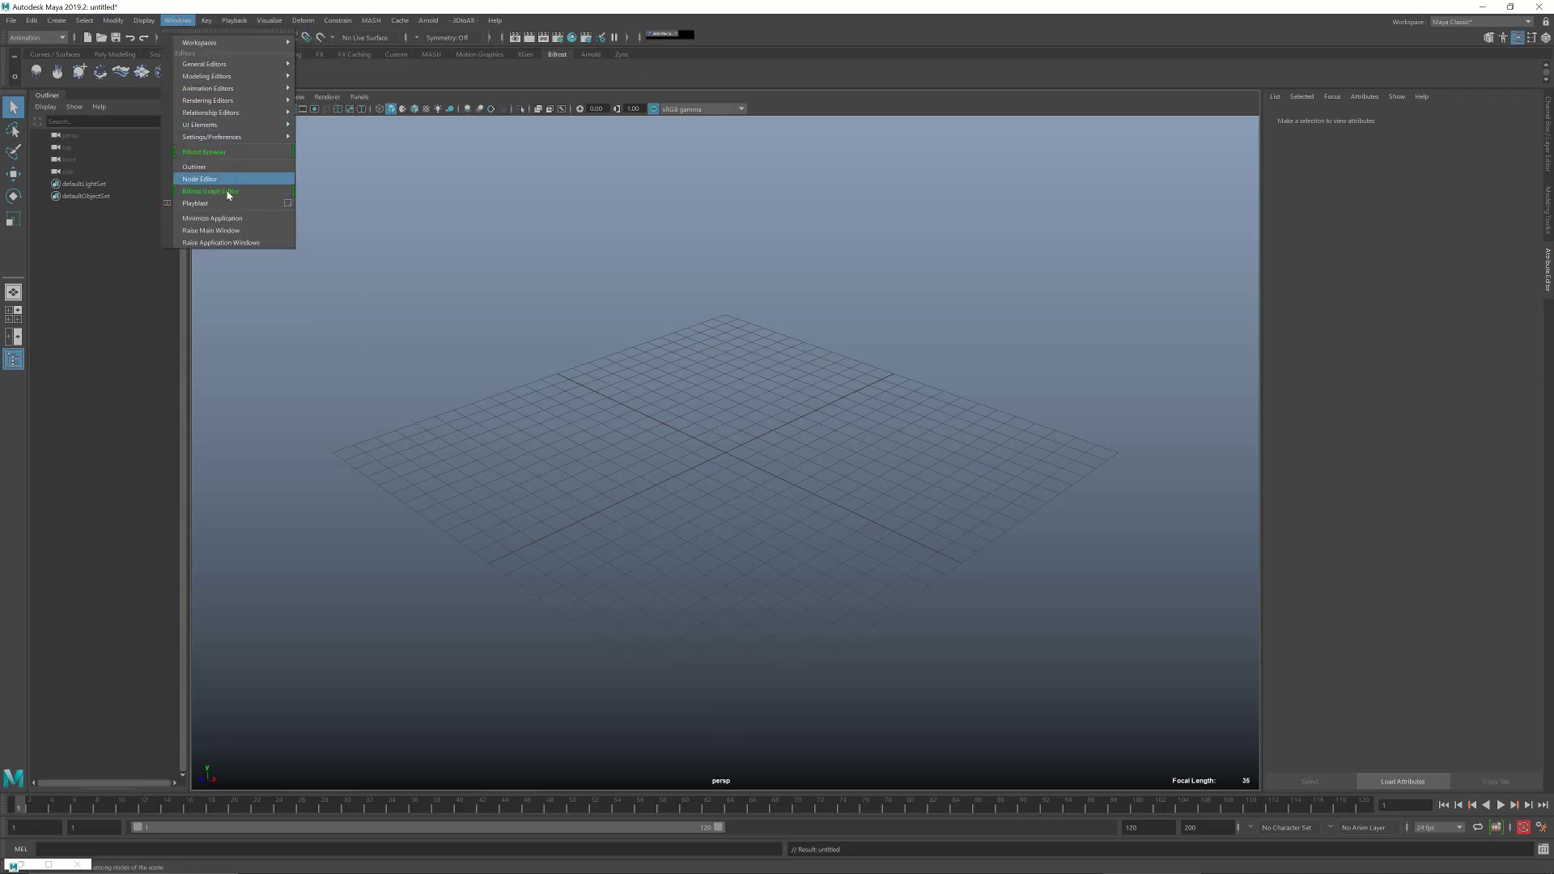
{"action": "left_click", "coordinate": [228, 192]}
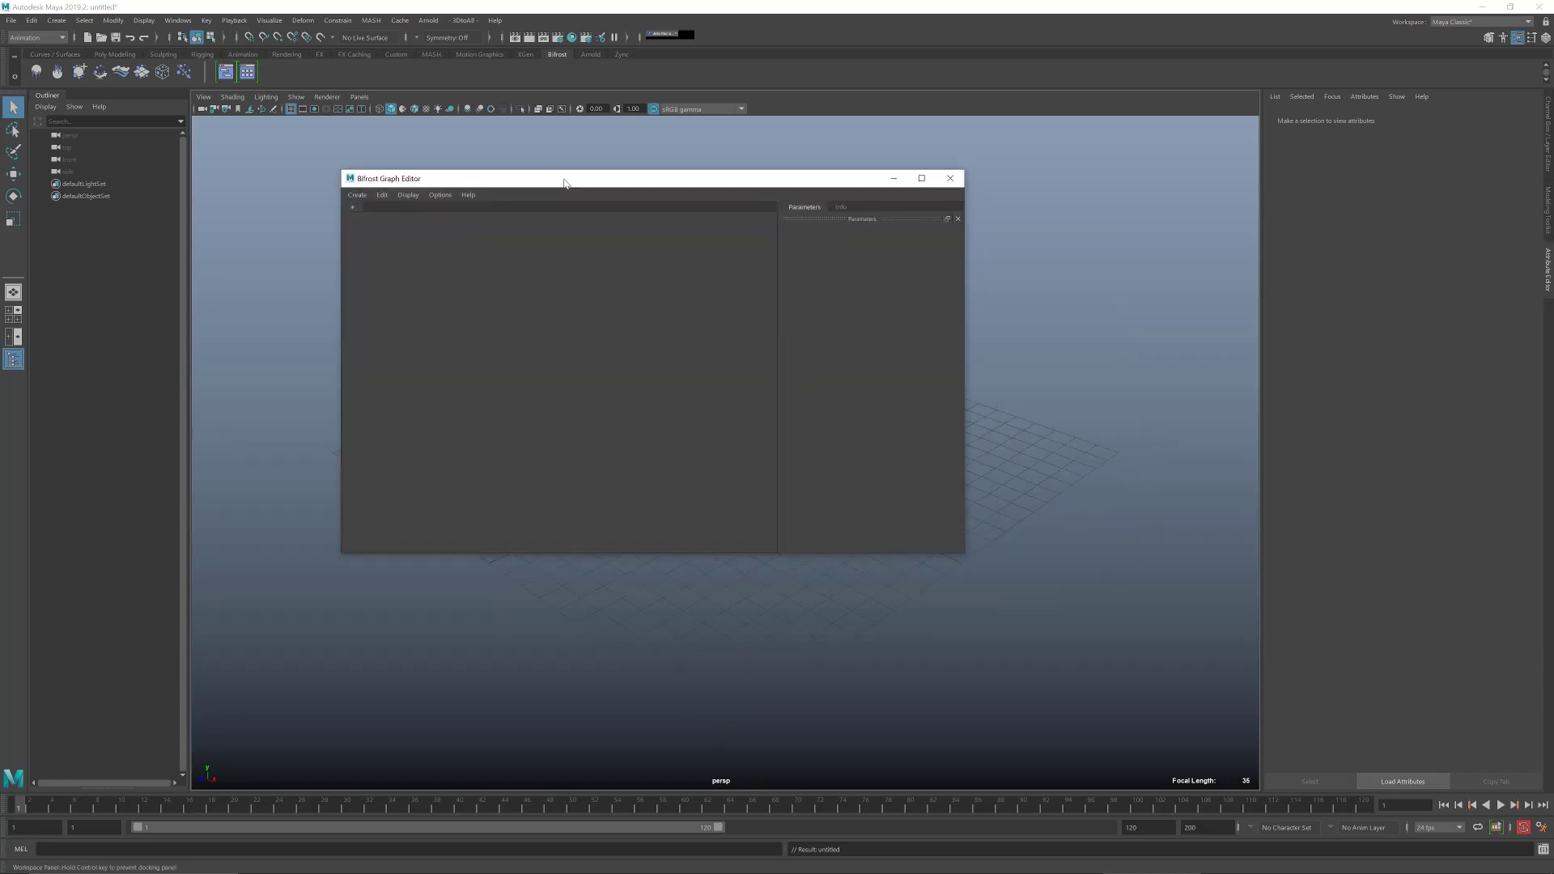
{"action": "left_click_drag", "start_coordinate": [767, 180], "coordinate": [908, 212]}
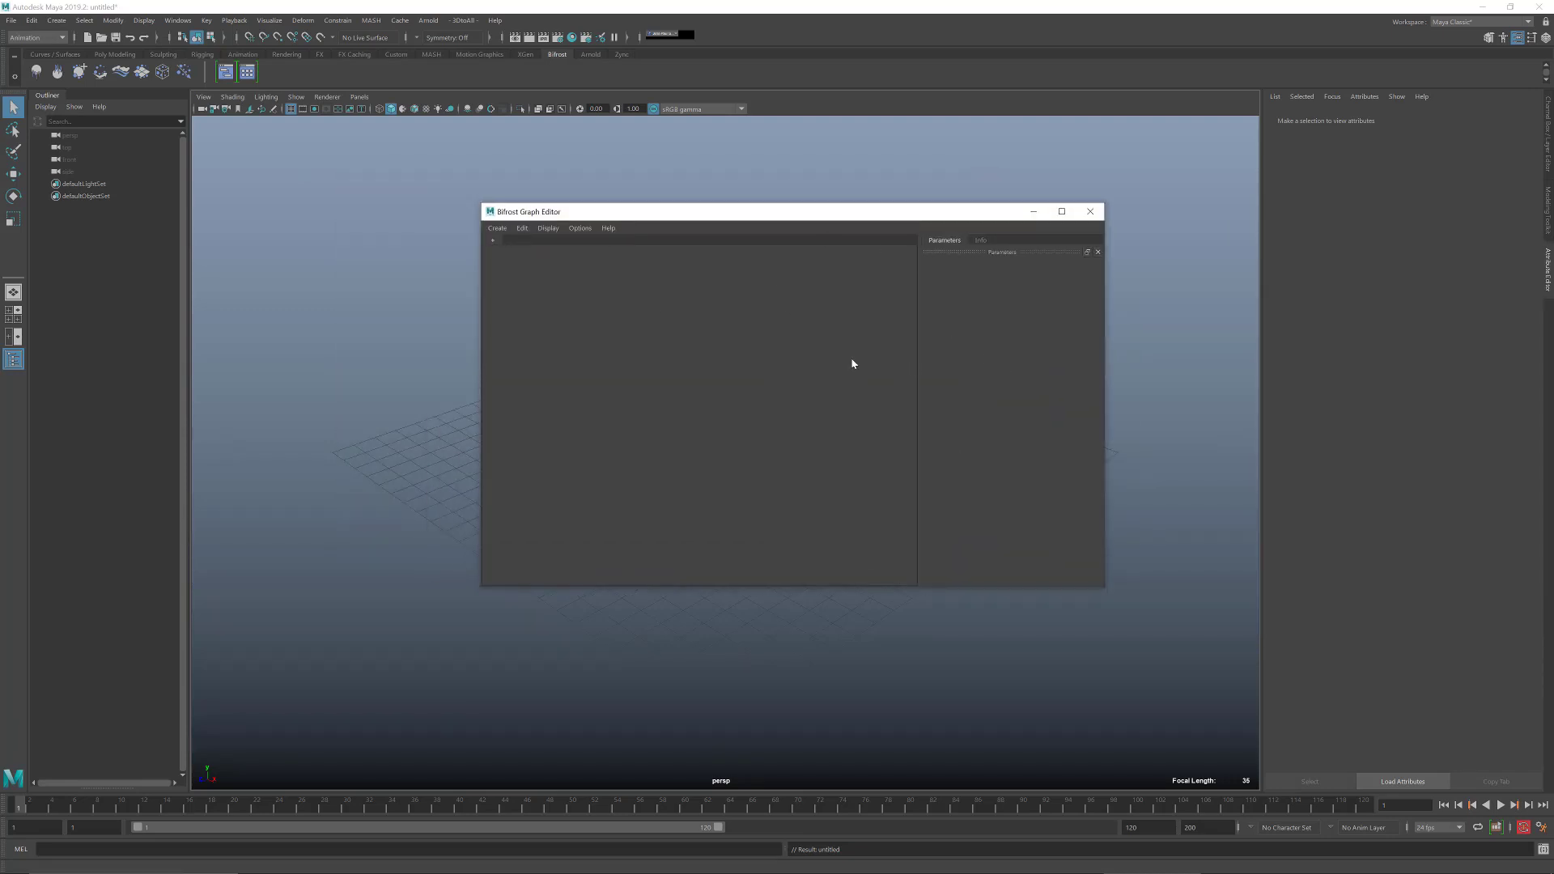
{"action": "left_click_drag", "start_coordinate": [793, 212], "coordinate": [1448, 283]}
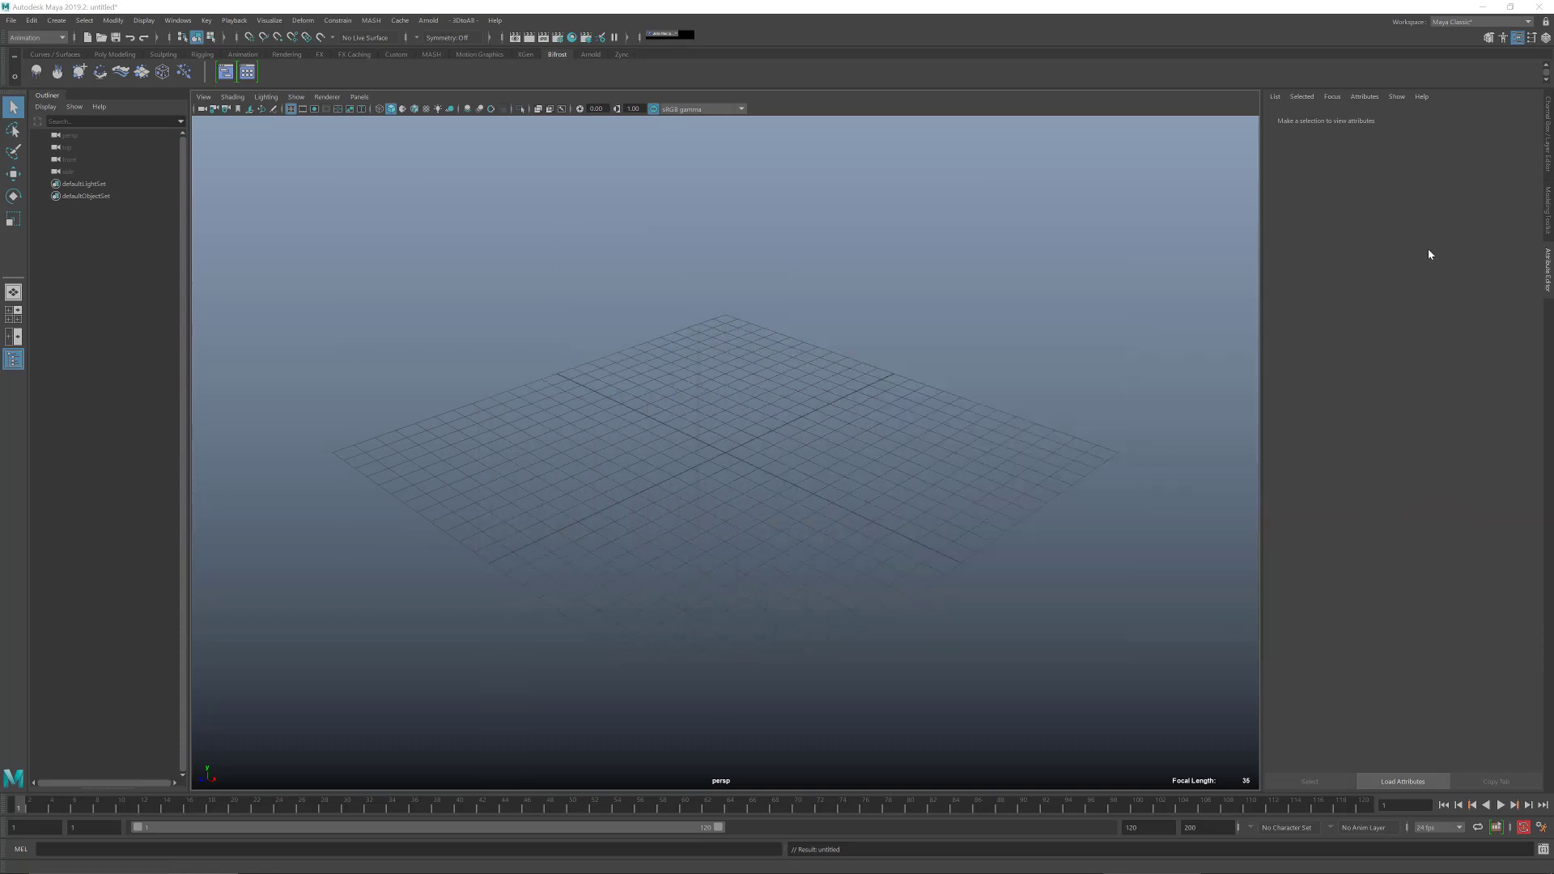
{"action": "left_click", "coordinate": [186, 20]}
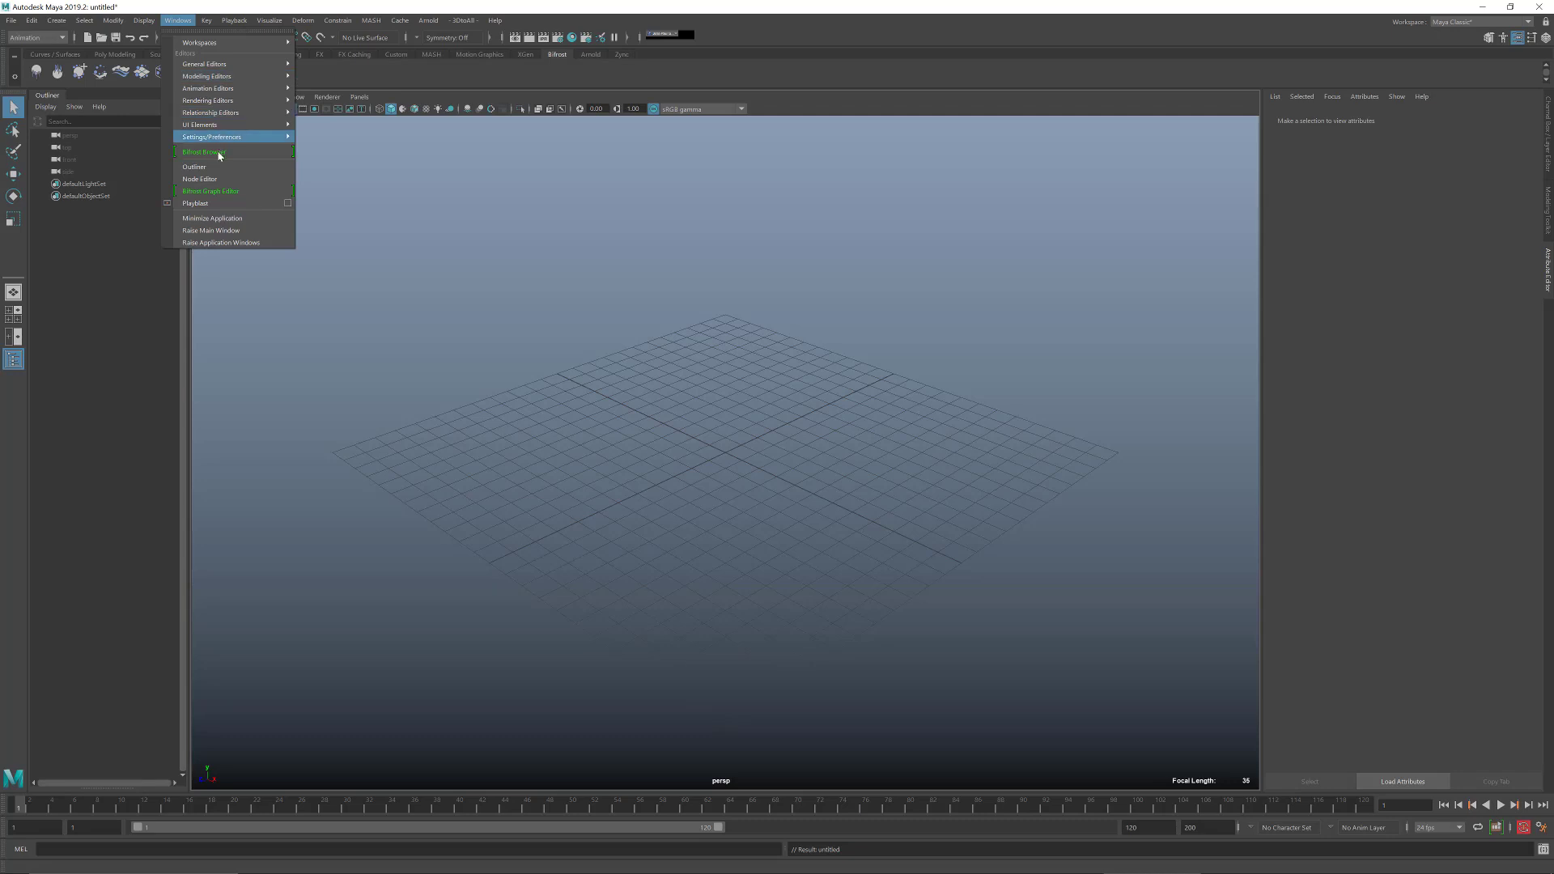
{"action": "left_click", "coordinate": [445, 253]}
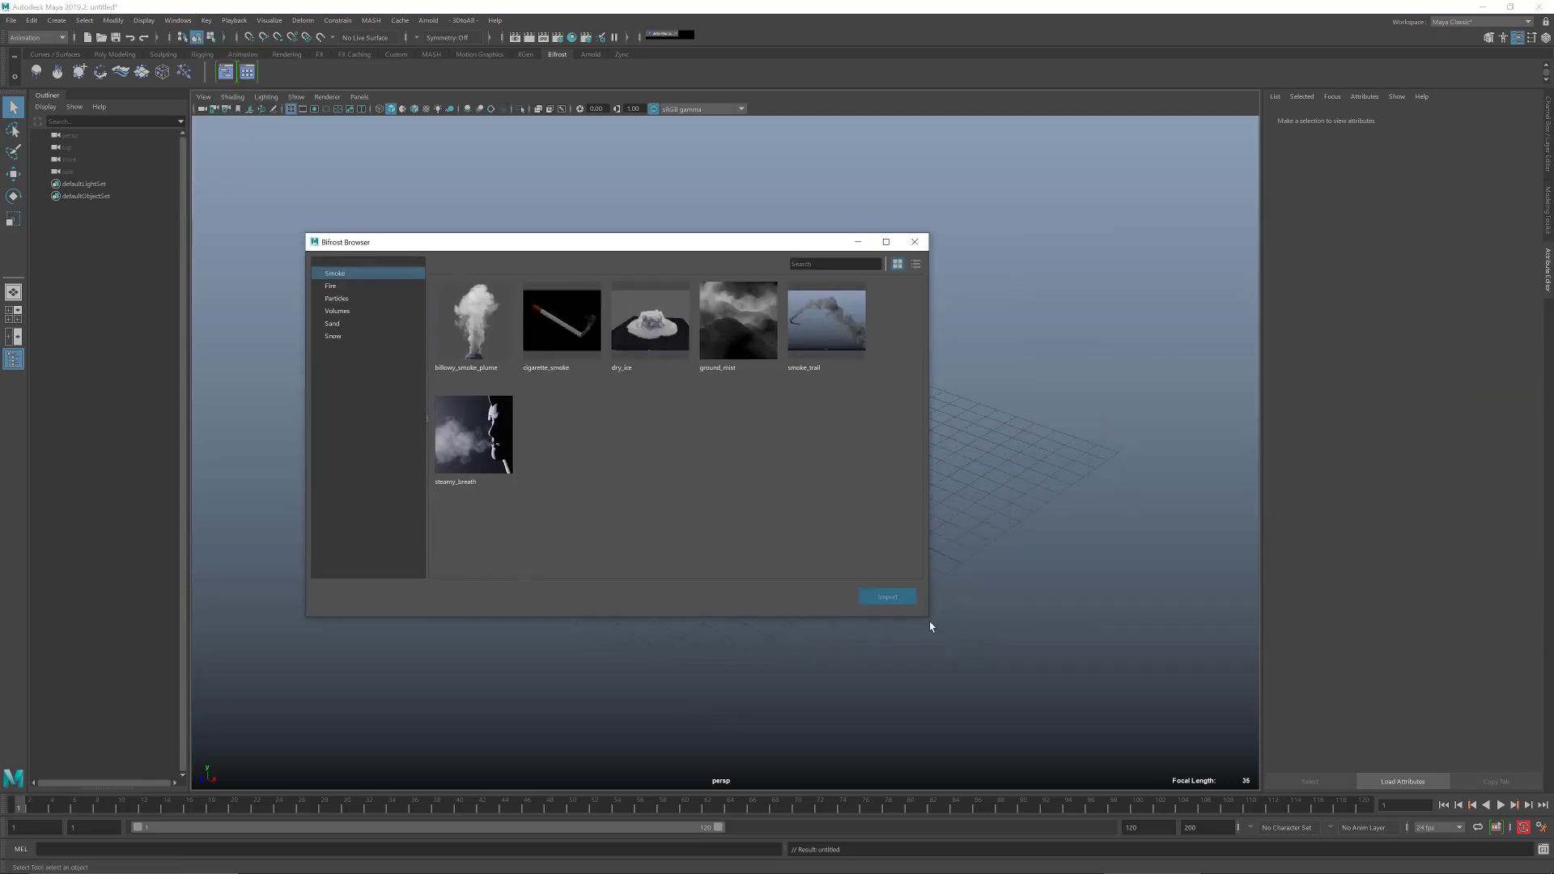
- Enlarge the Bifrost Browser, pick standard_explosion from the Fire presets, and move the browser off-screen
{"action": "left_click_drag", "start_coordinate": [925, 621], "coordinate": [1118, 709]}
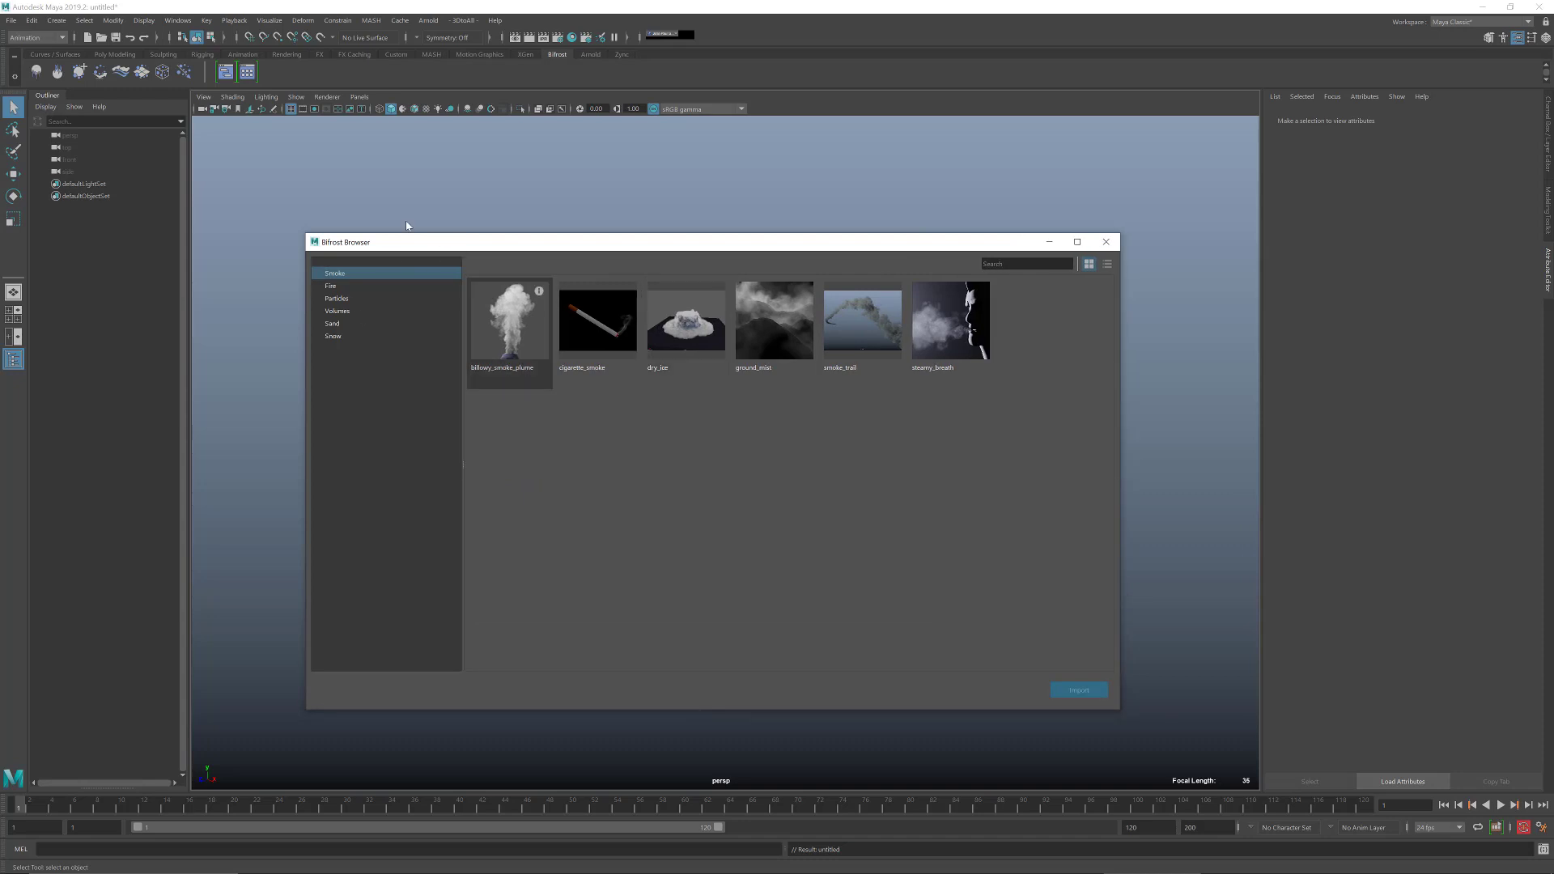
{"action": "left_click_drag", "start_coordinate": [406, 242], "coordinate": [314, 190]}
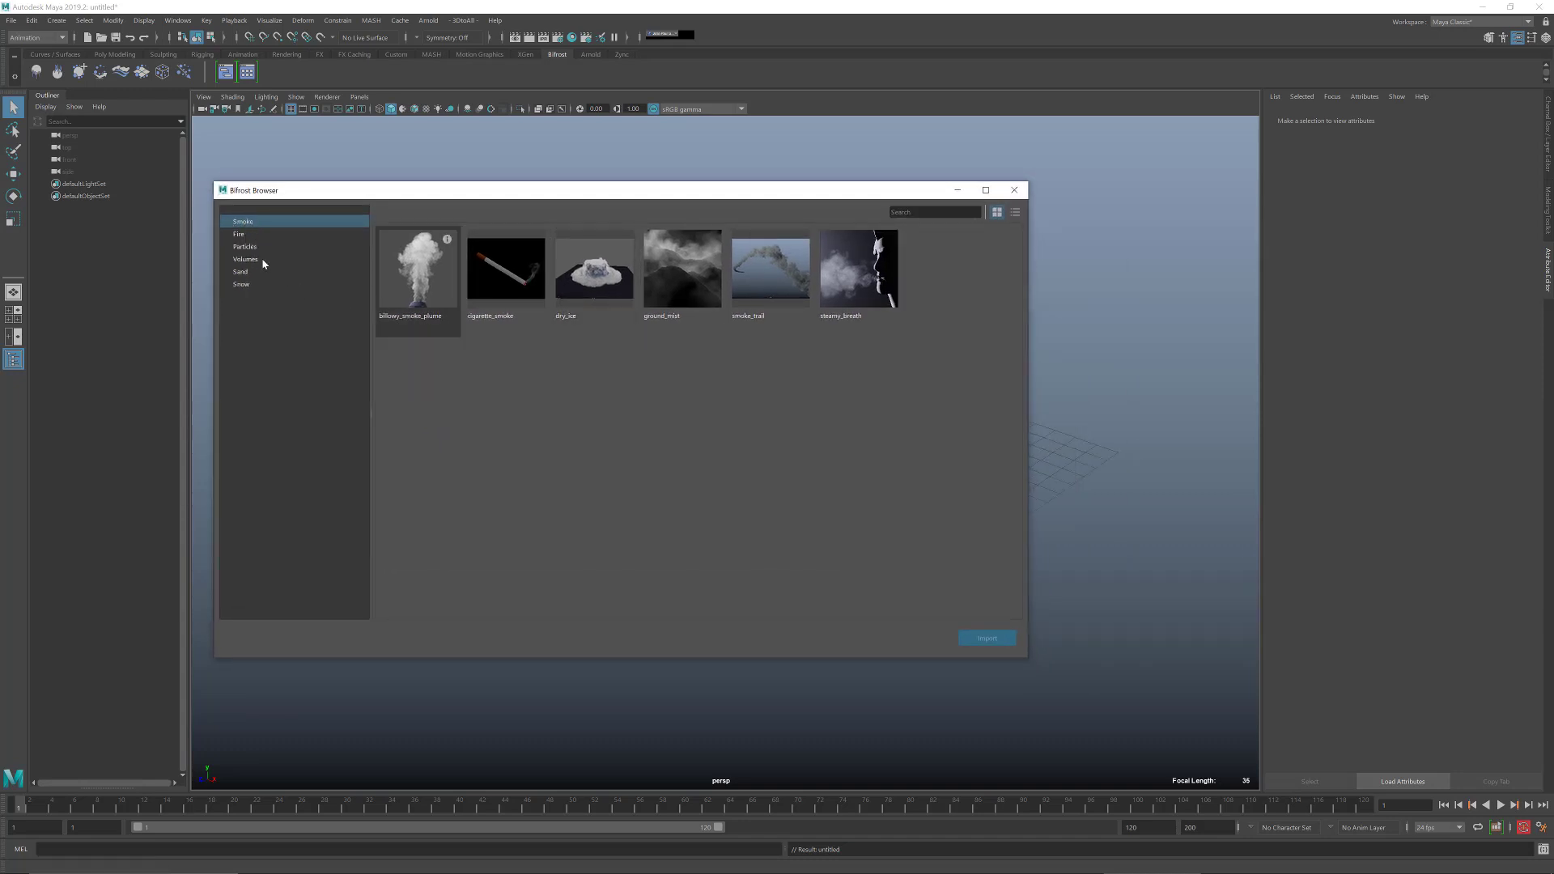
{"action": "left_click", "coordinate": [243, 235]}
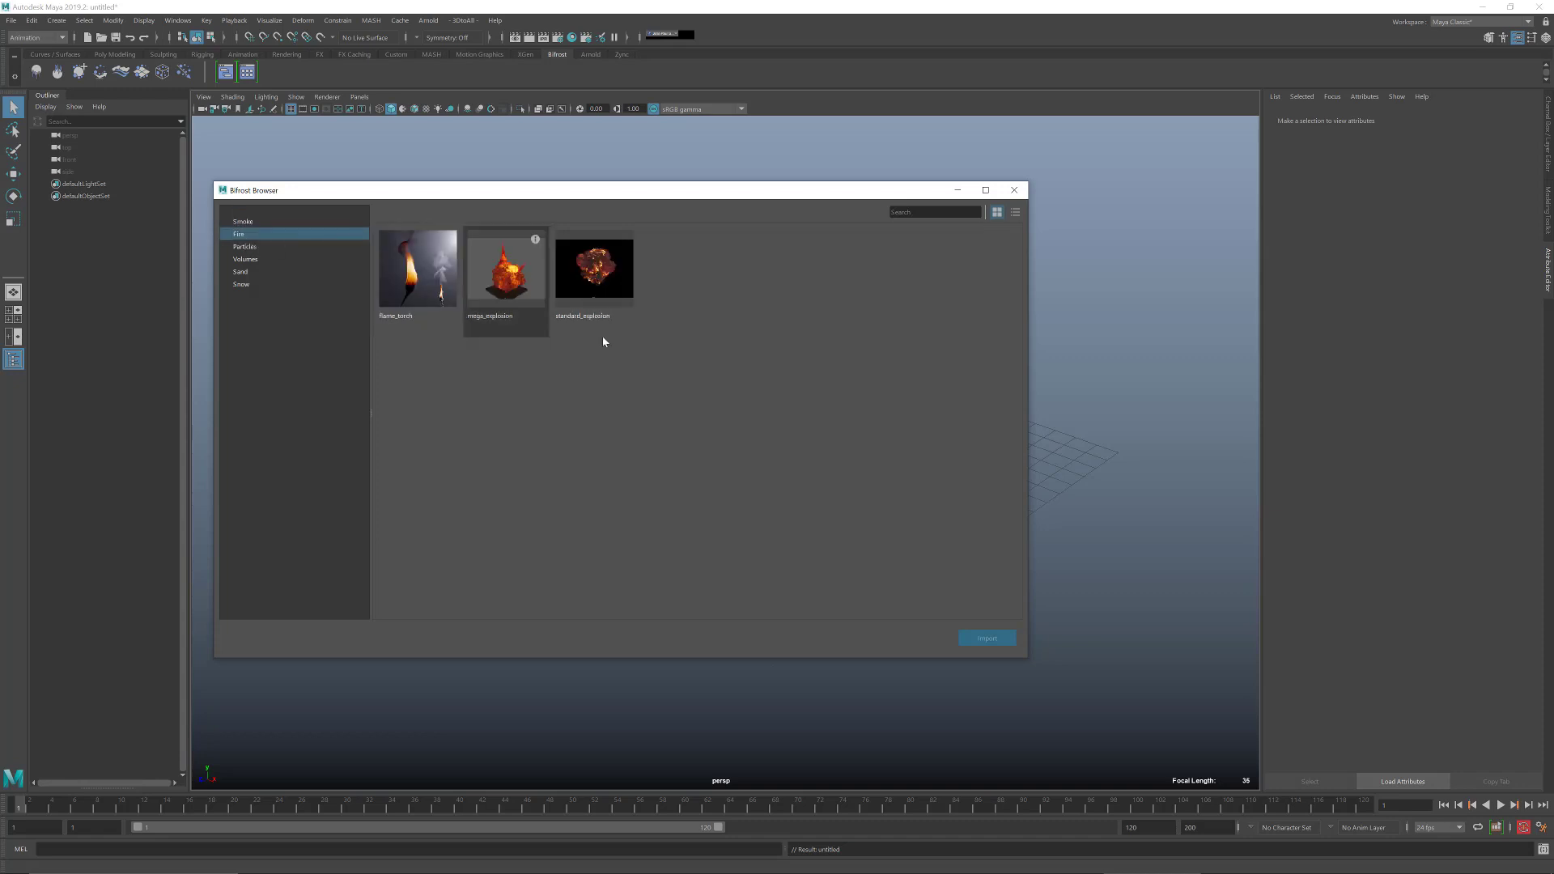
{"action": "left_click", "coordinate": [595, 269]}
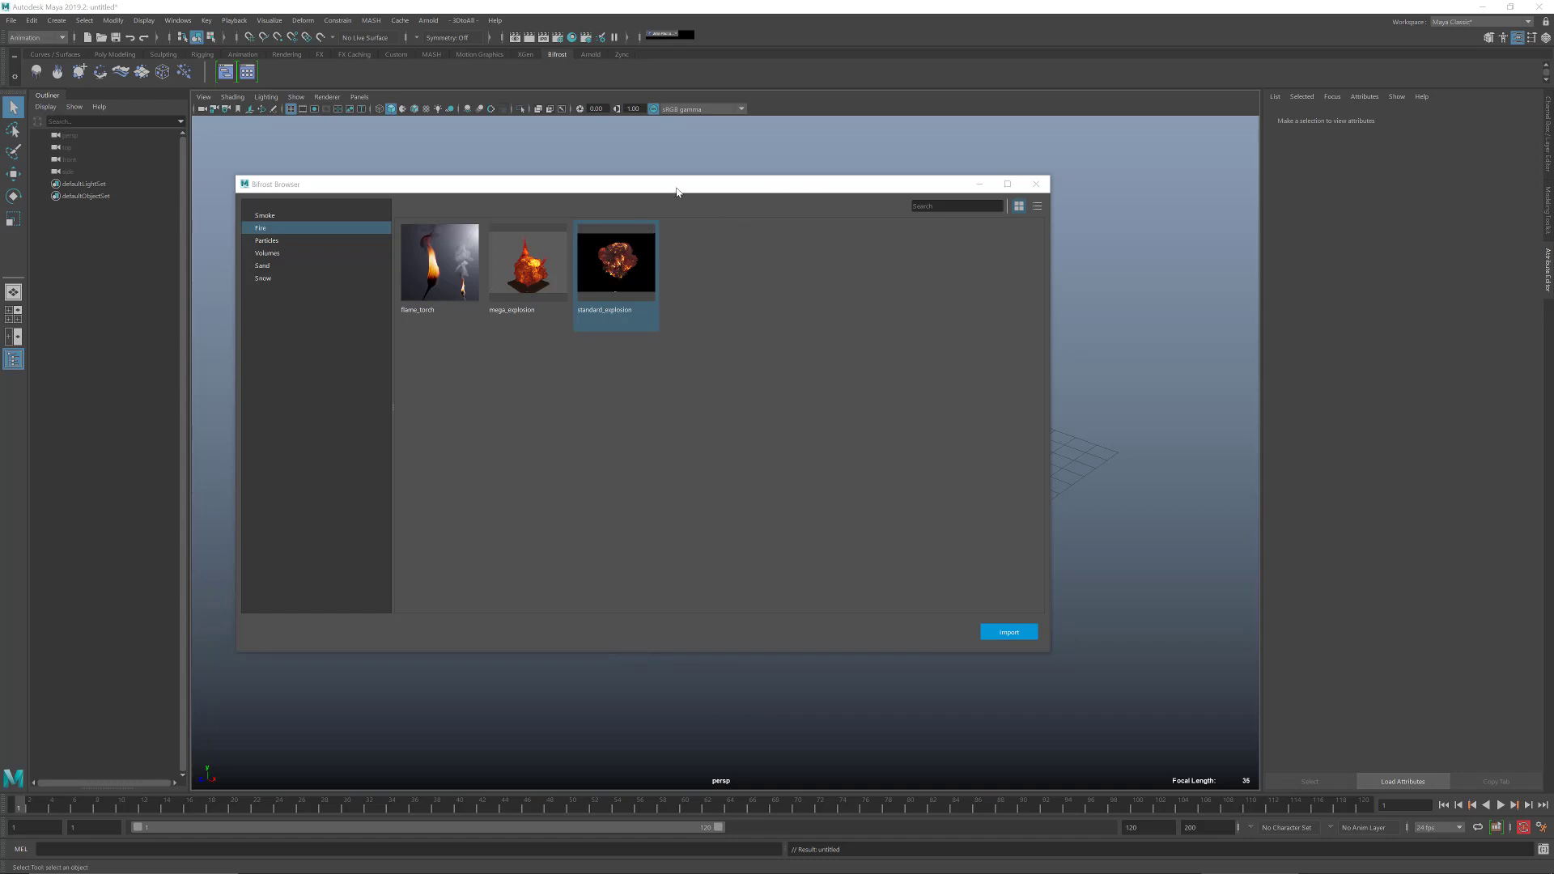
{"action": "left_click_drag", "start_coordinate": [677, 195], "coordinate": [1553, 202]}
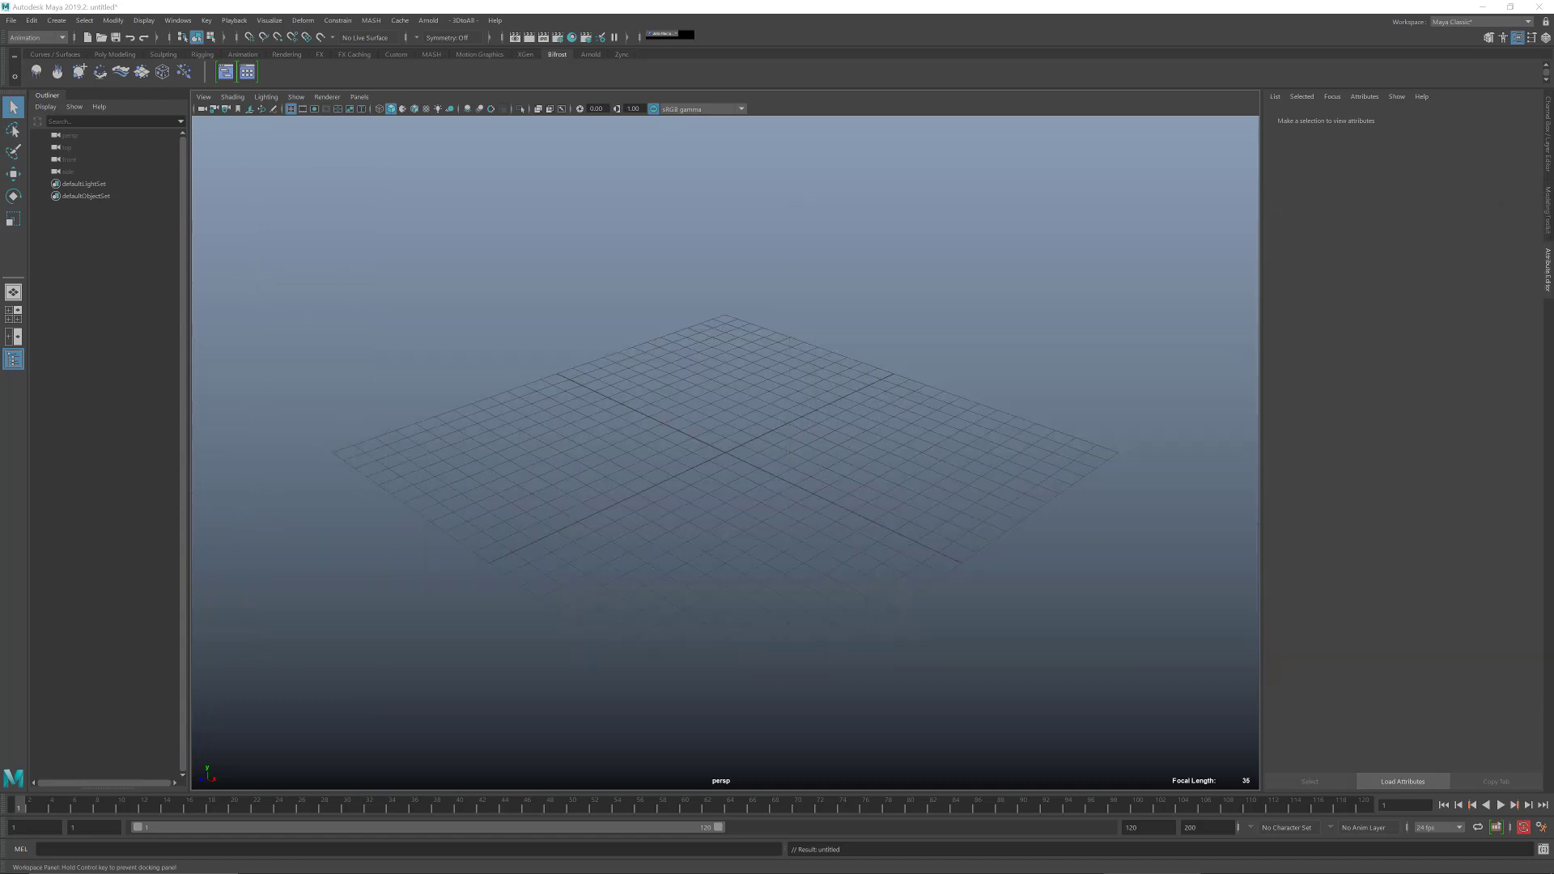
- Add a polygon sphere and slide it along Z with the Move tool
{"action": "left_click", "coordinate": [115, 55]}
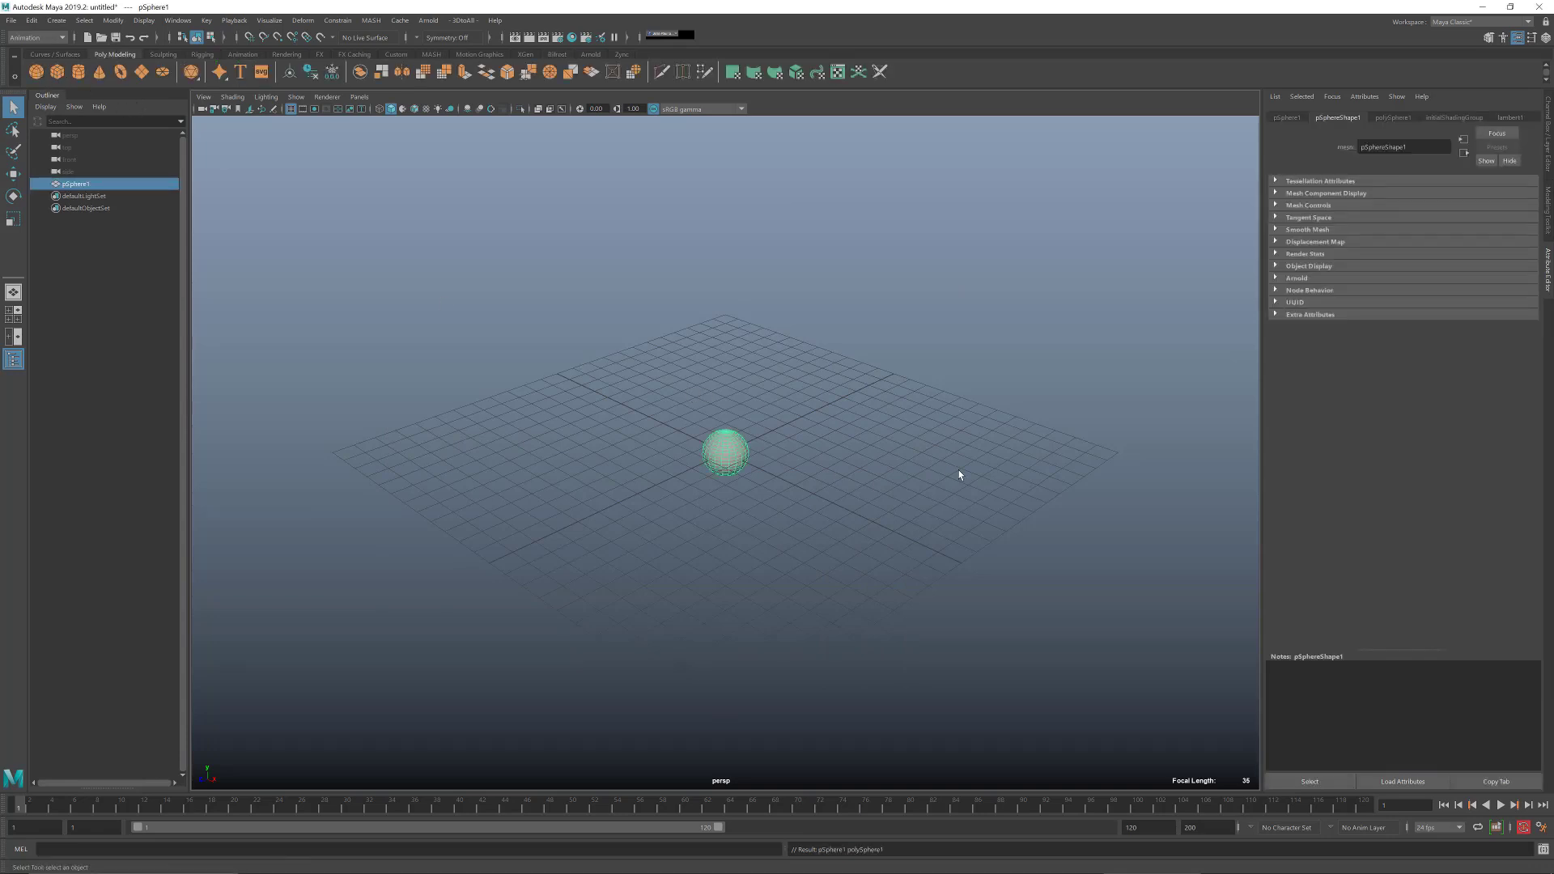
{"action": "left_click_drag", "start_coordinate": [881, 513], "coordinate": [232, 284], "text": "alt"}
{"action": "left_click", "coordinate": [12, 172]}
{"action": "left_click_drag", "start_coordinate": [513, 375], "coordinate": [398, 511], "text": "alt"}
{"action": "left_click_drag", "start_coordinate": [989, 440], "coordinate": [957, 426], "text": "alt"}
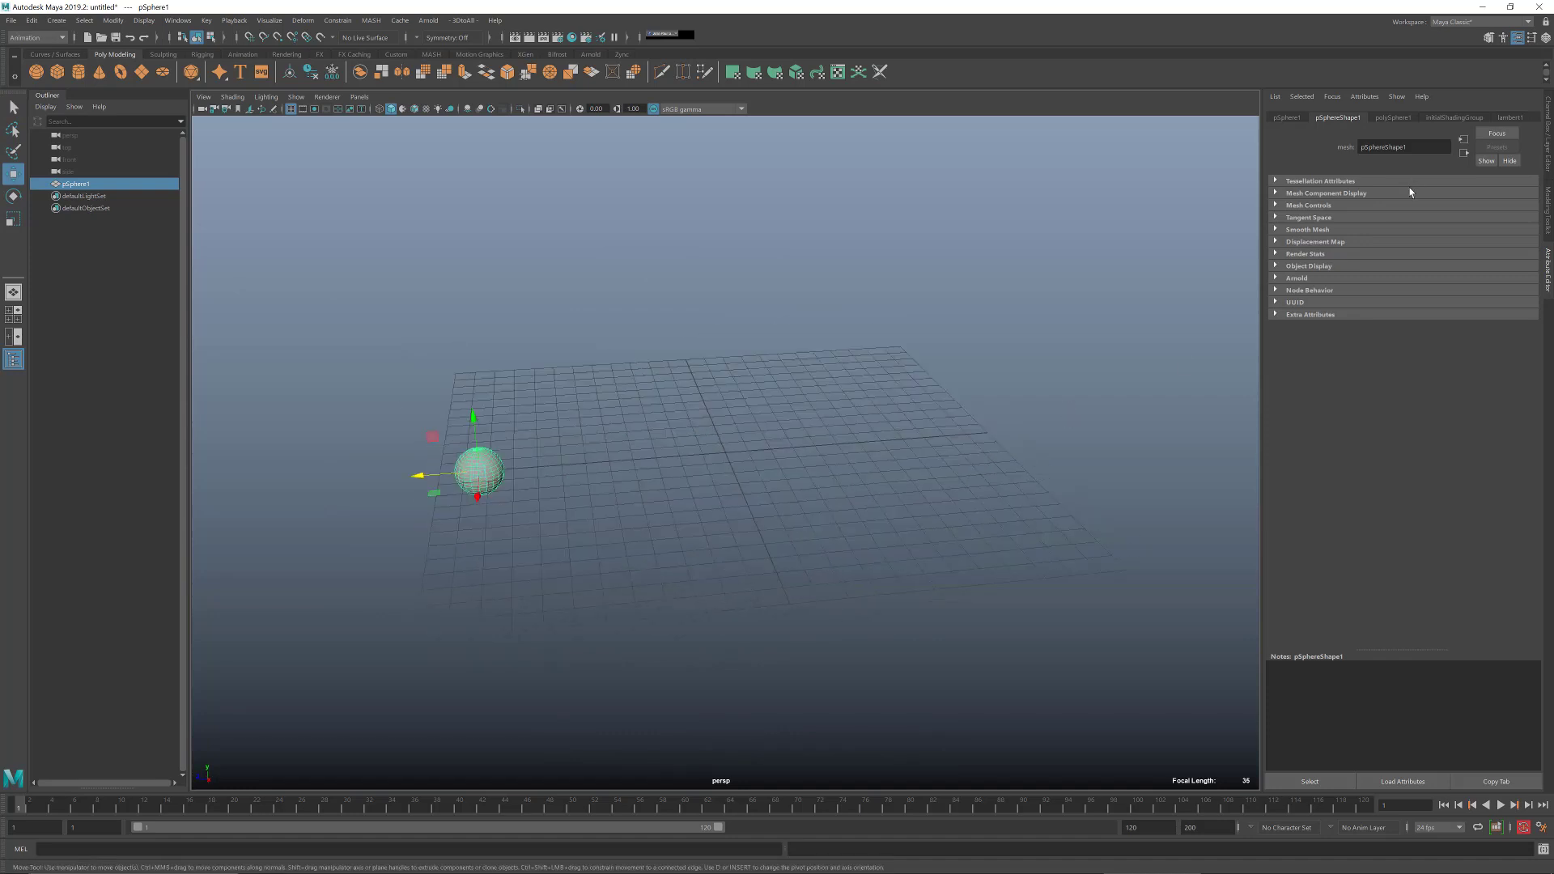
- Set the sphere's Translate Z to 10 and key it at frame 1
{"action": "left_click", "coordinate": [1287, 119]}
{"action": "left_click", "coordinate": [1482, 194]}
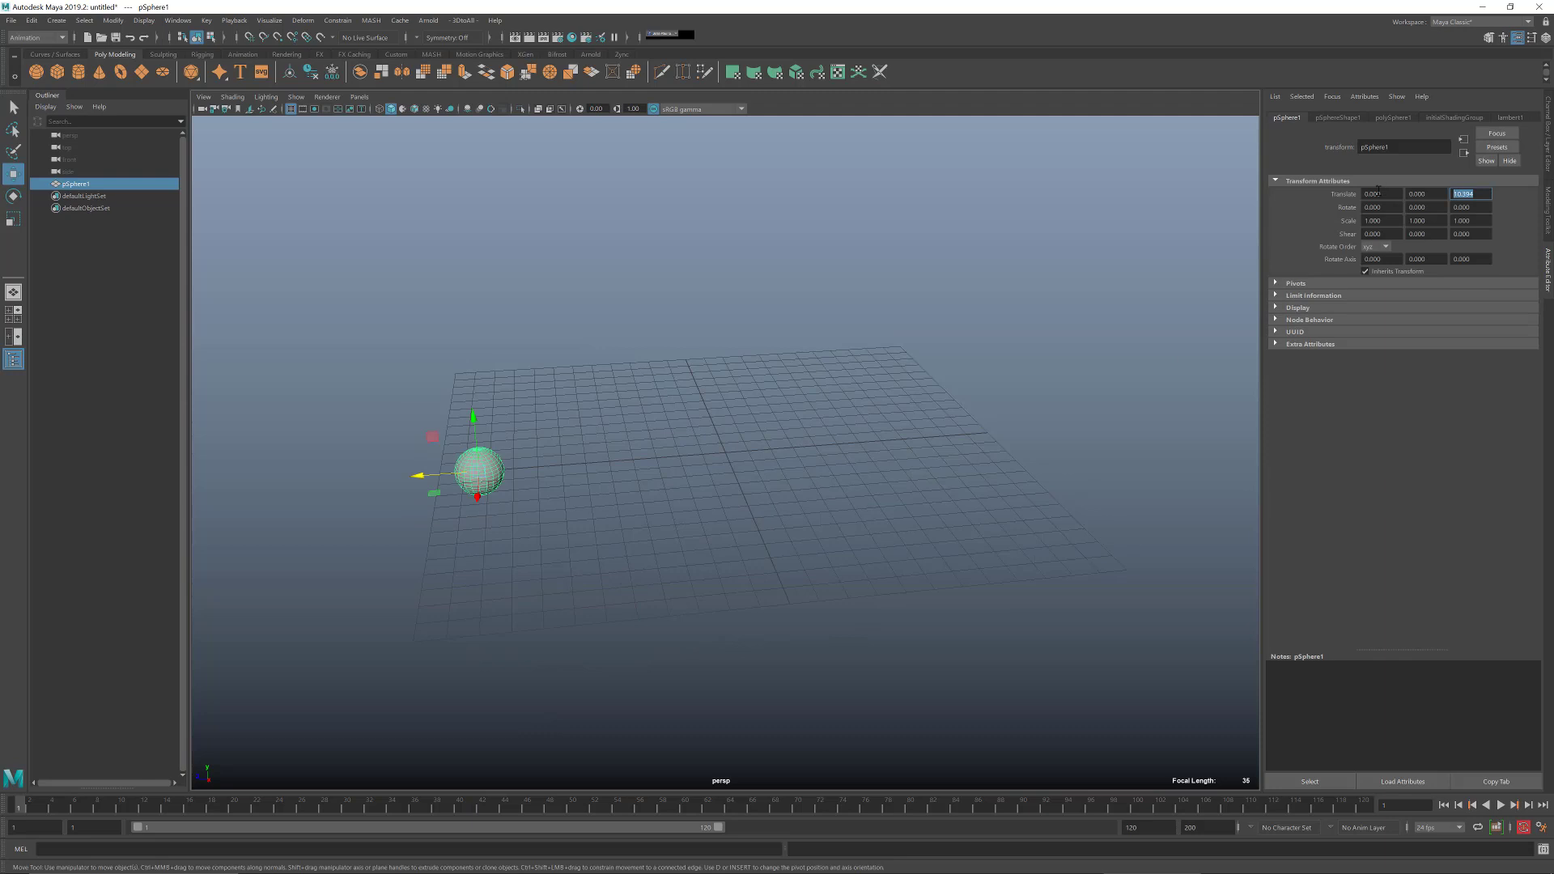
{"action": "type", "text": "10"}
{"action": "key", "text": "Return"}
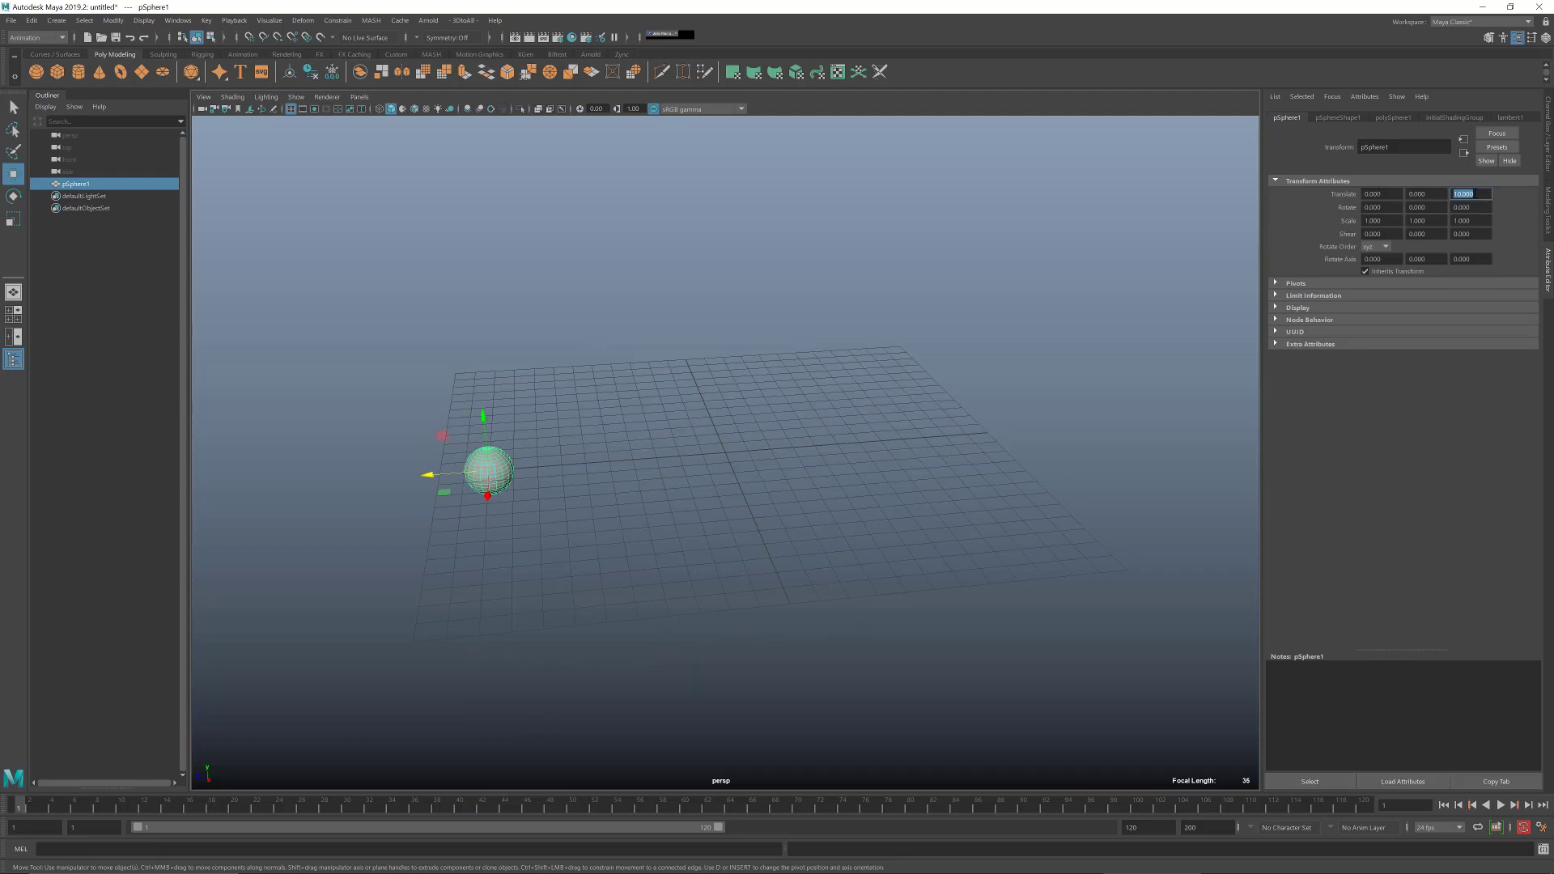
{"action": "right_click", "coordinate": [1467, 194]}
{"action": "left_click", "coordinate": [1484, 217]}
- At frame 5, move the sphere across and set Translate Z to -10
{"action": "left_click", "coordinate": [64, 807]}
{"action": "left_click_drag", "start_coordinate": [433, 475], "coordinate": [934, 457]}
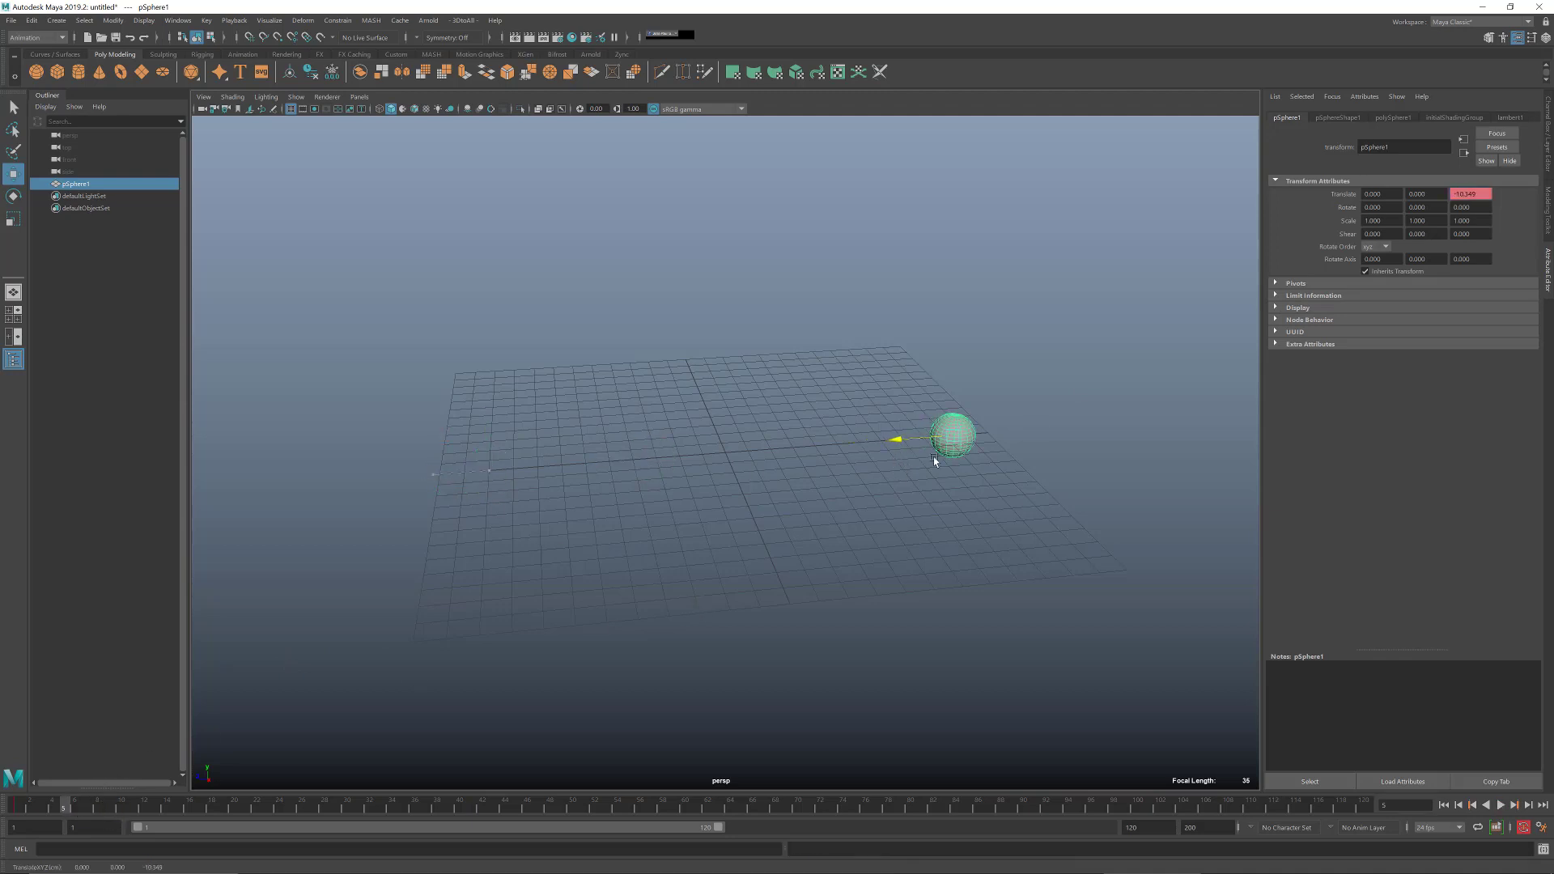
{"action": "left_click_drag", "start_coordinate": [1478, 194], "coordinate": [1396, 194]}
{"action": "type", "text": "-10"}
{"action": "key", "text": "Return"}
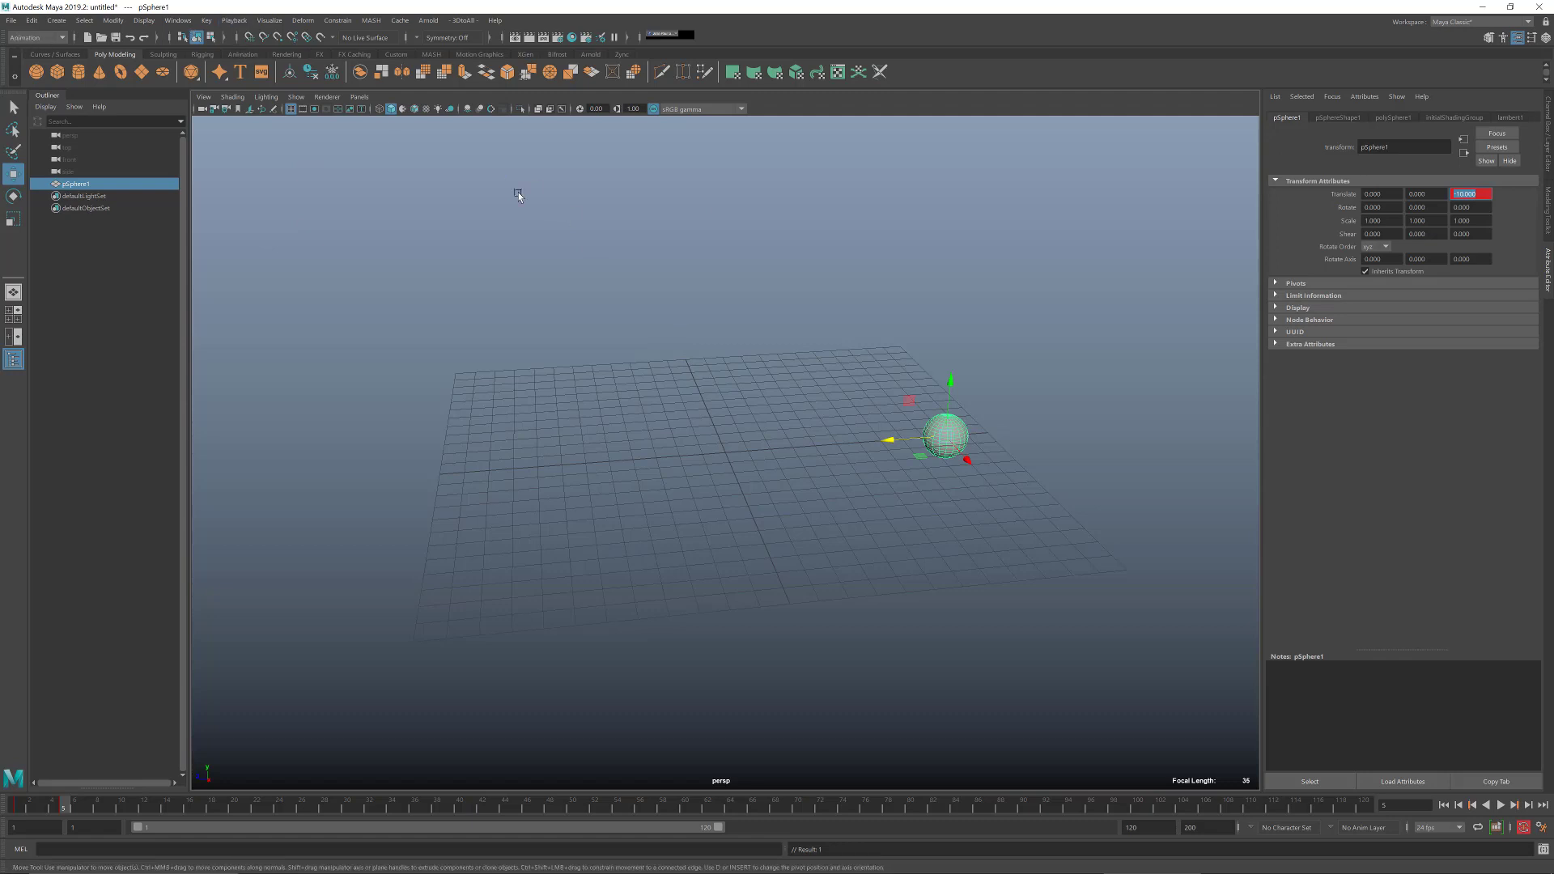
- Apply a texture deformer to the sphere with Direction set to Normal, and open the texture choices
{"action": "left_click", "coordinate": [306, 22]}
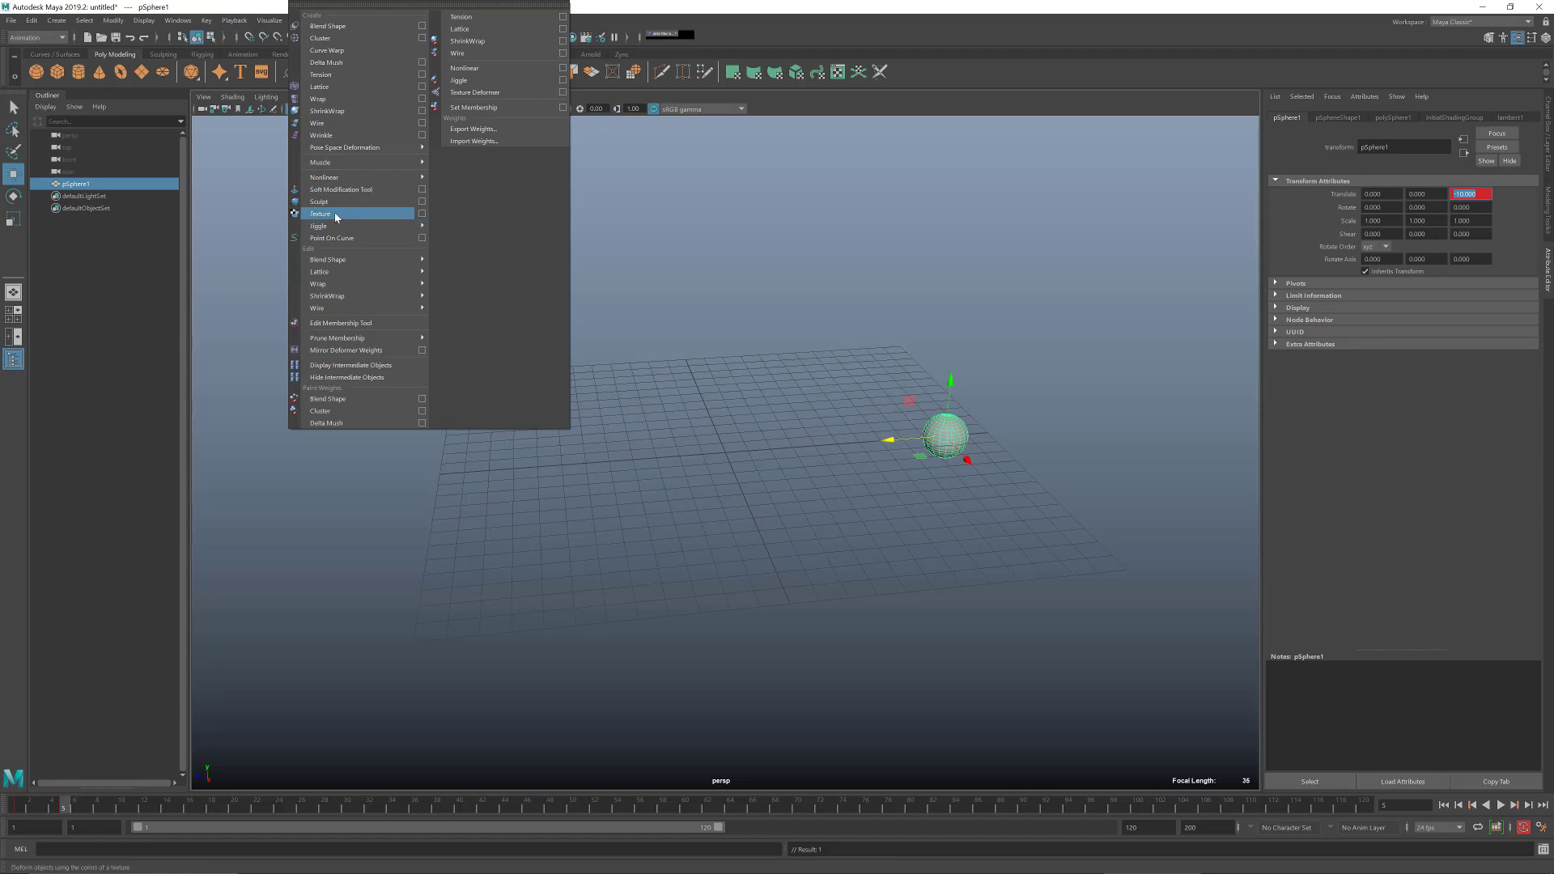
{"action": "left_click", "coordinate": [335, 216]}
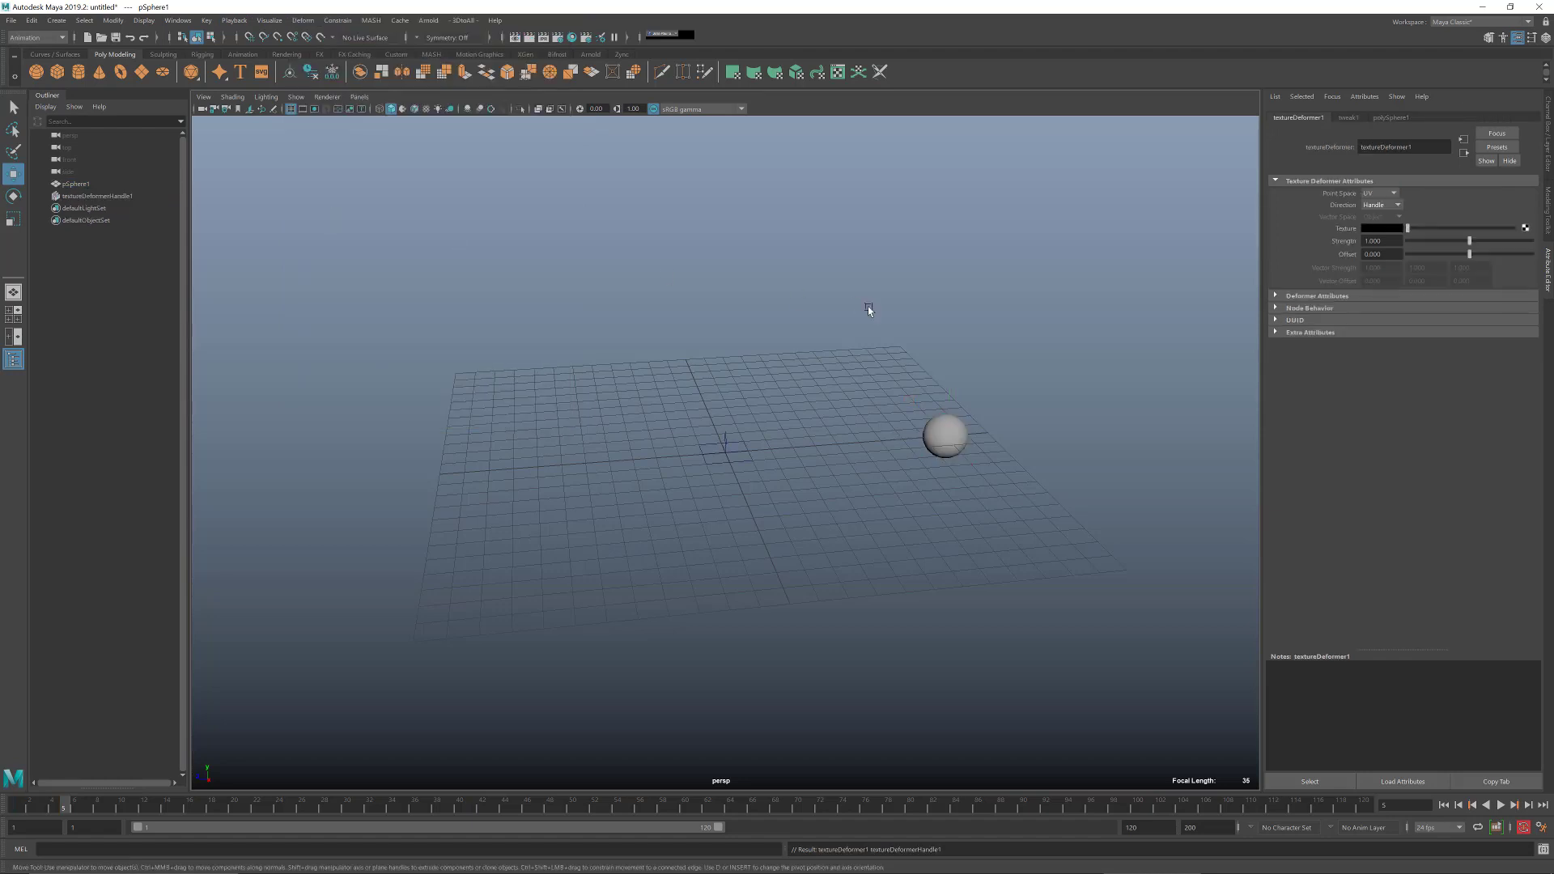
{"action": "left_click", "coordinate": [1398, 207]}
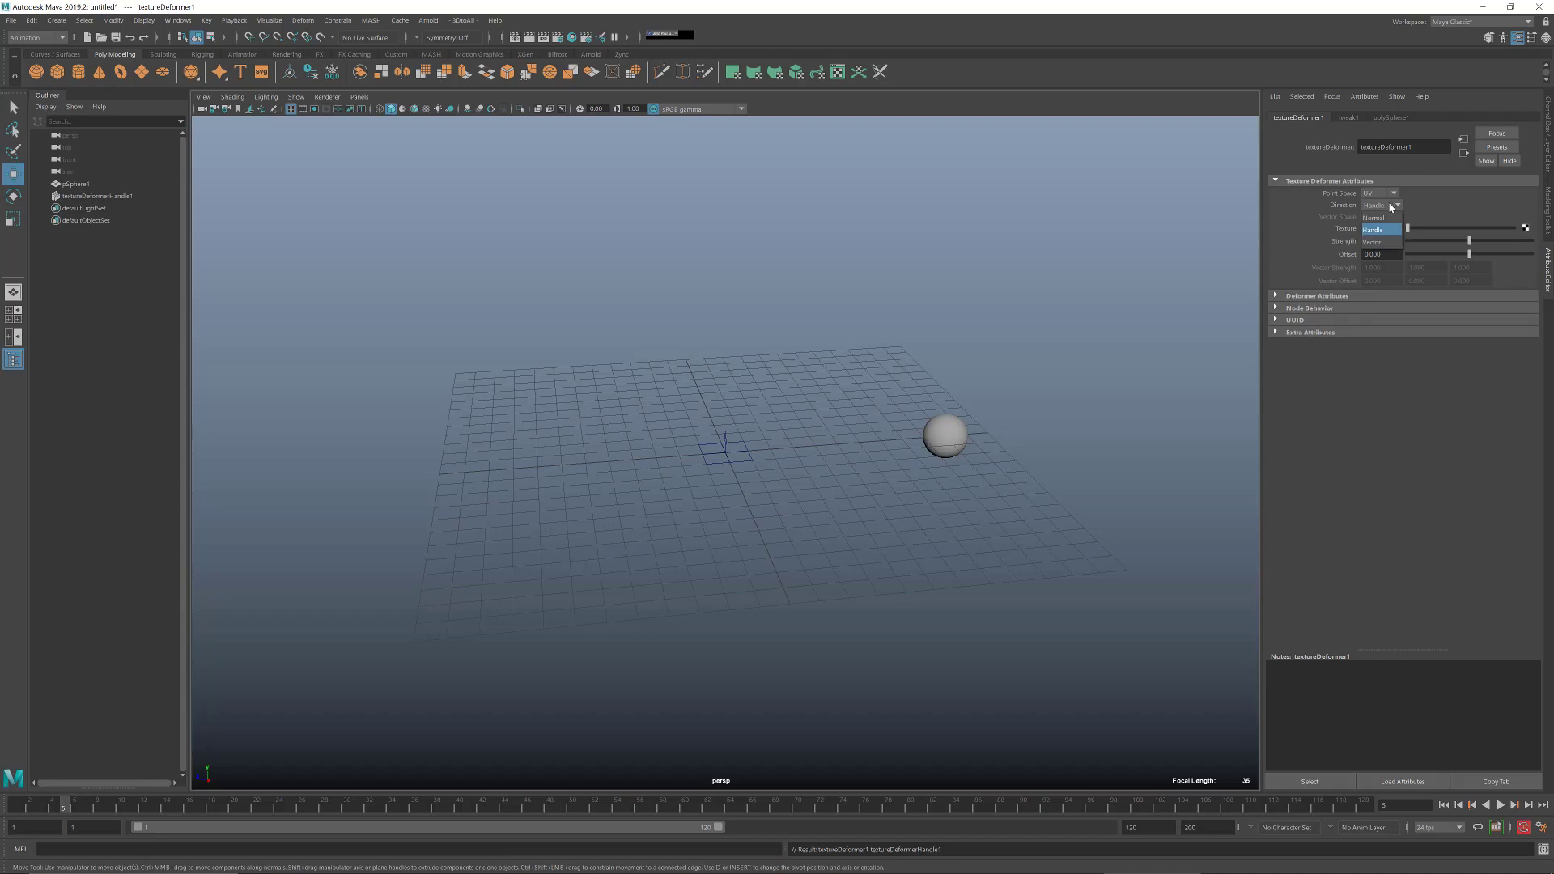
{"action": "left_click", "coordinate": [1389, 218]}
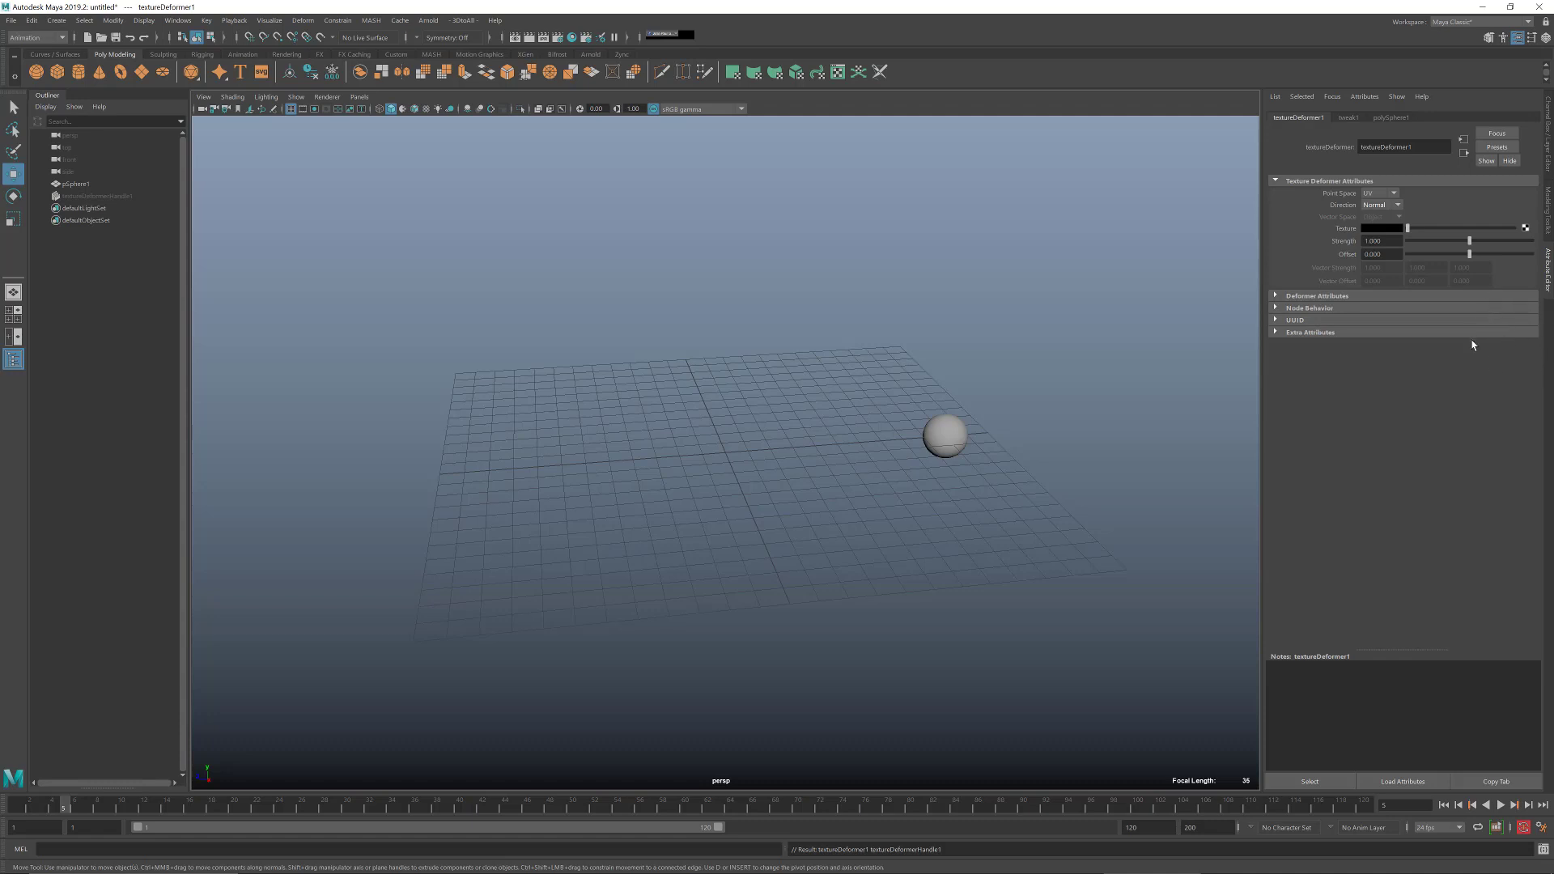
{"action": "left_click", "coordinate": [1527, 230]}
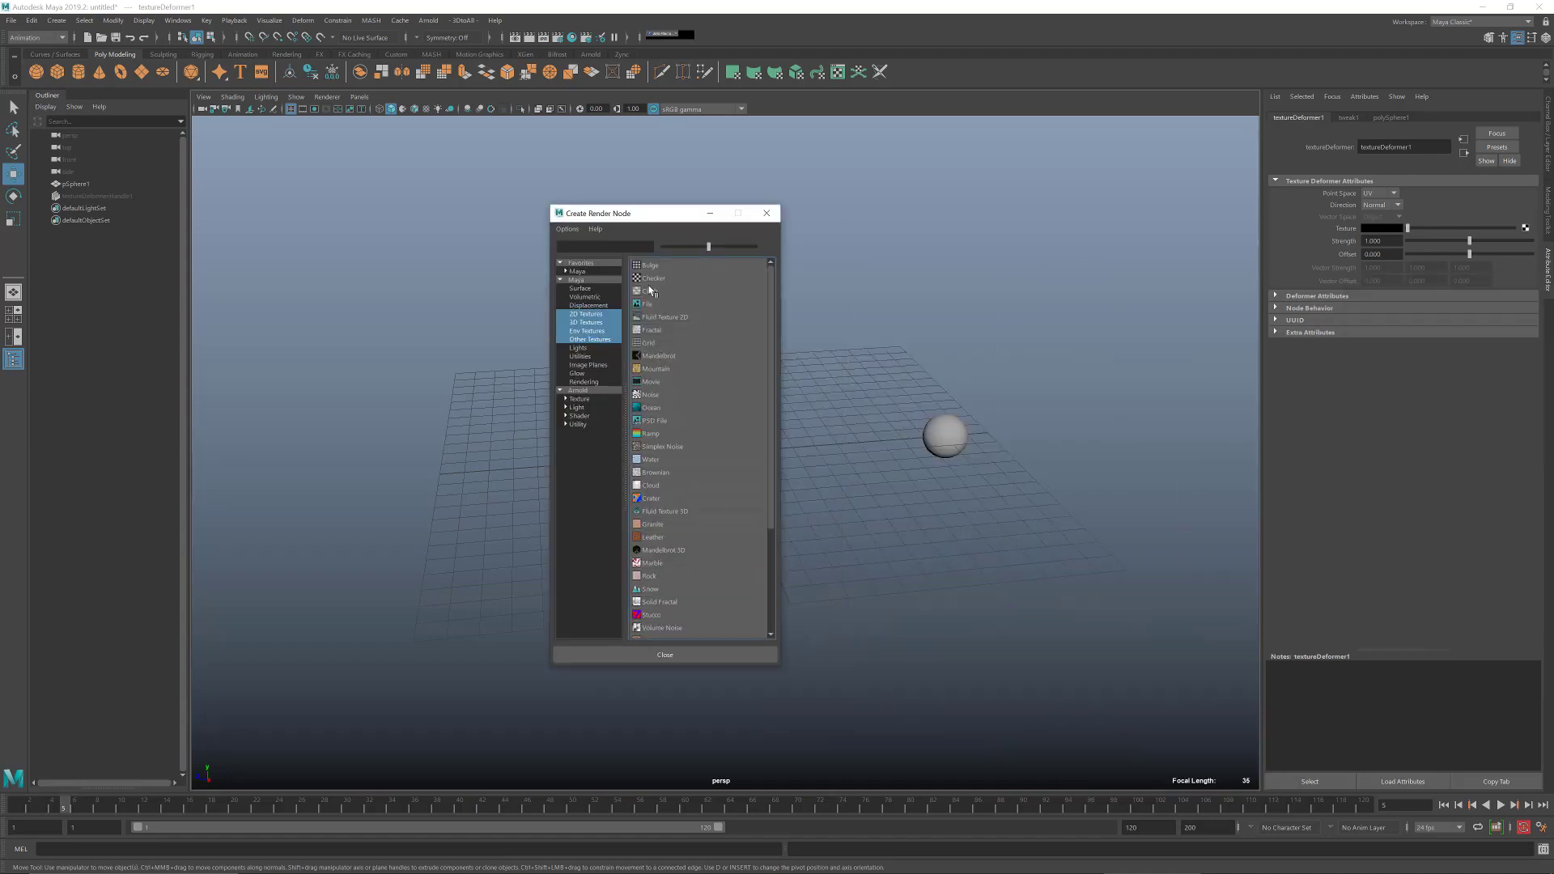
- Drive the deformer with a Noise texture and raise its Time to about 0.355
{"action": "left_click", "coordinate": [652, 396]}
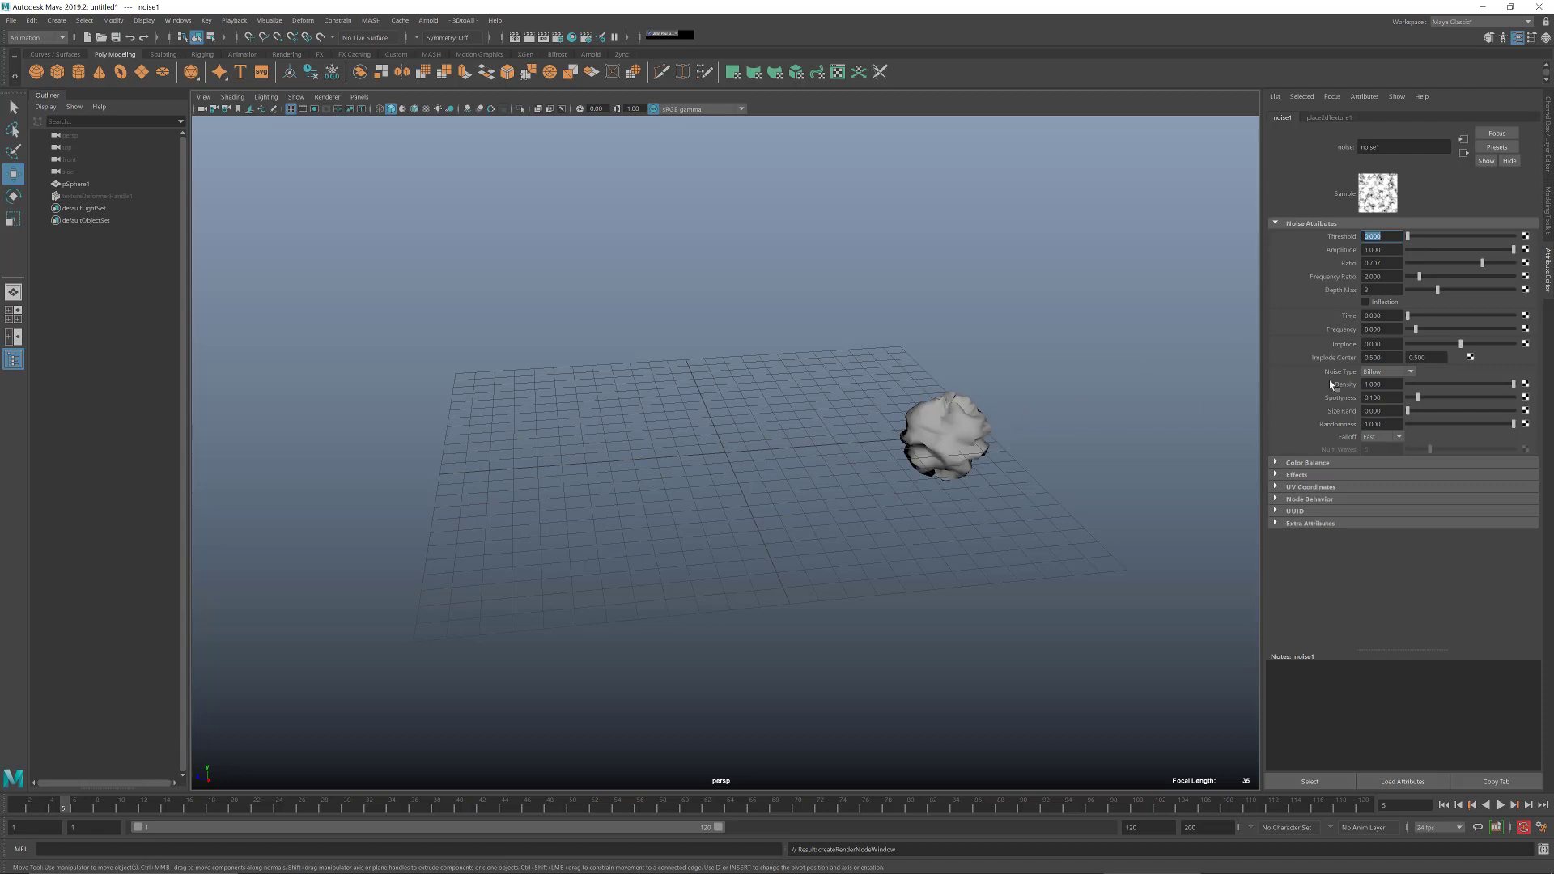
{"action": "mouse_move", "coordinate": [1409, 321]}
{"action": "left_mouse_down"}
{"action": "mouse_move", "coordinate": [1458, 313]}
{"action": "mouse_move", "coordinate": [1474, 323]}
{"action": "mouse_move", "coordinate": [1426, 331]}
{"action": "mouse_move", "coordinate": [1490, 328]}
{"action": "mouse_move", "coordinate": [1424, 329]}
{"action": "left_mouse_up"}
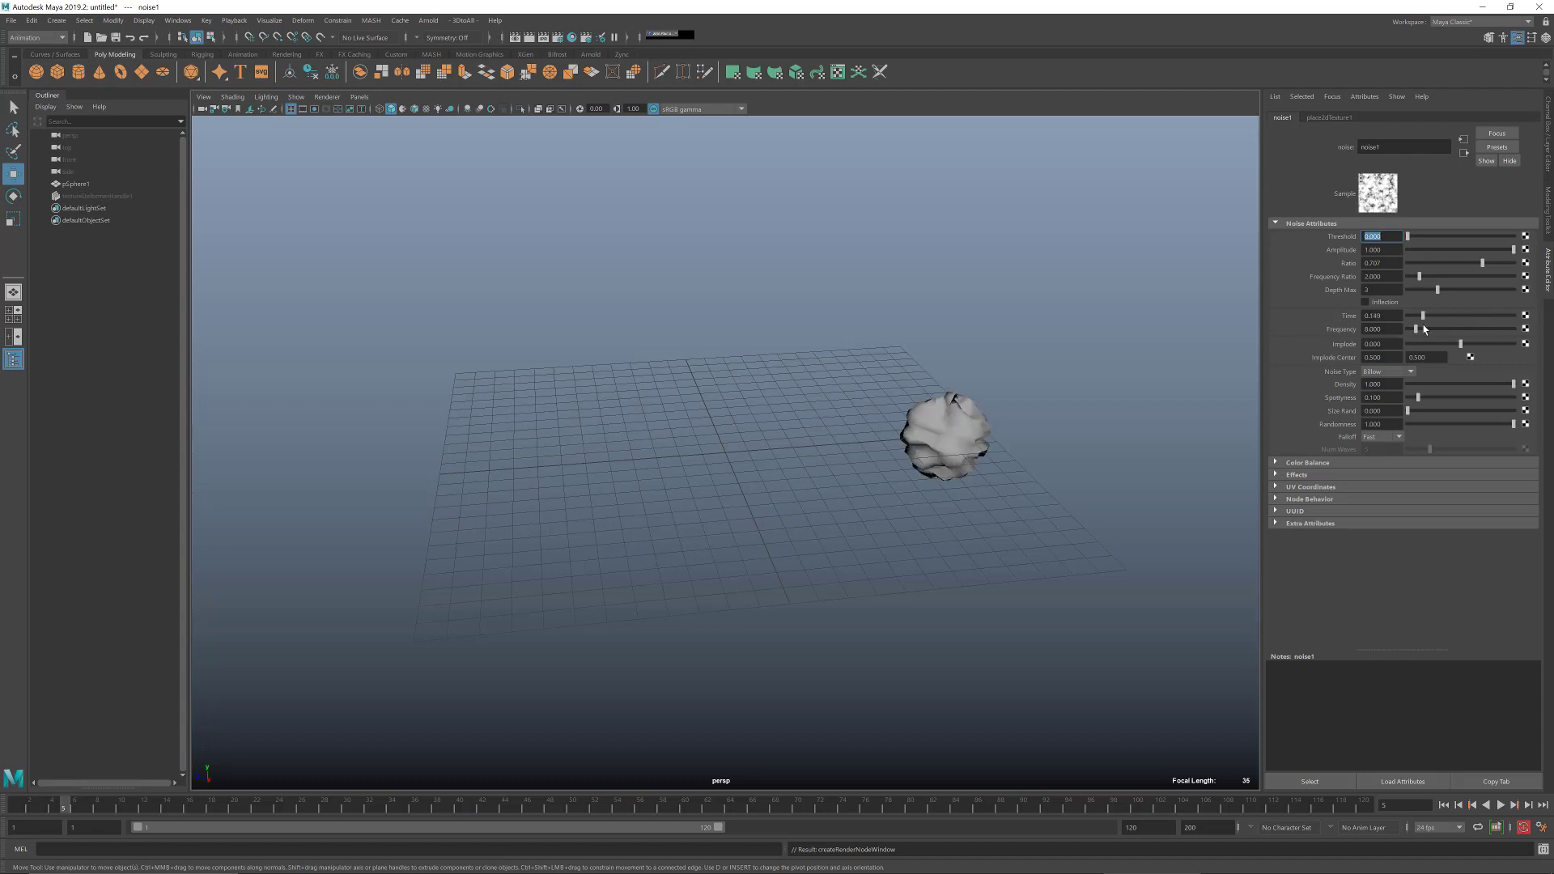
{"action": "mouse_move", "coordinate": [1429, 329]}
{"action": "left_mouse_down"}
{"action": "mouse_move", "coordinate": [1495, 321]}
{"action": "mouse_move", "coordinate": [1445, 314]}
{"action": "left_mouse_up"}
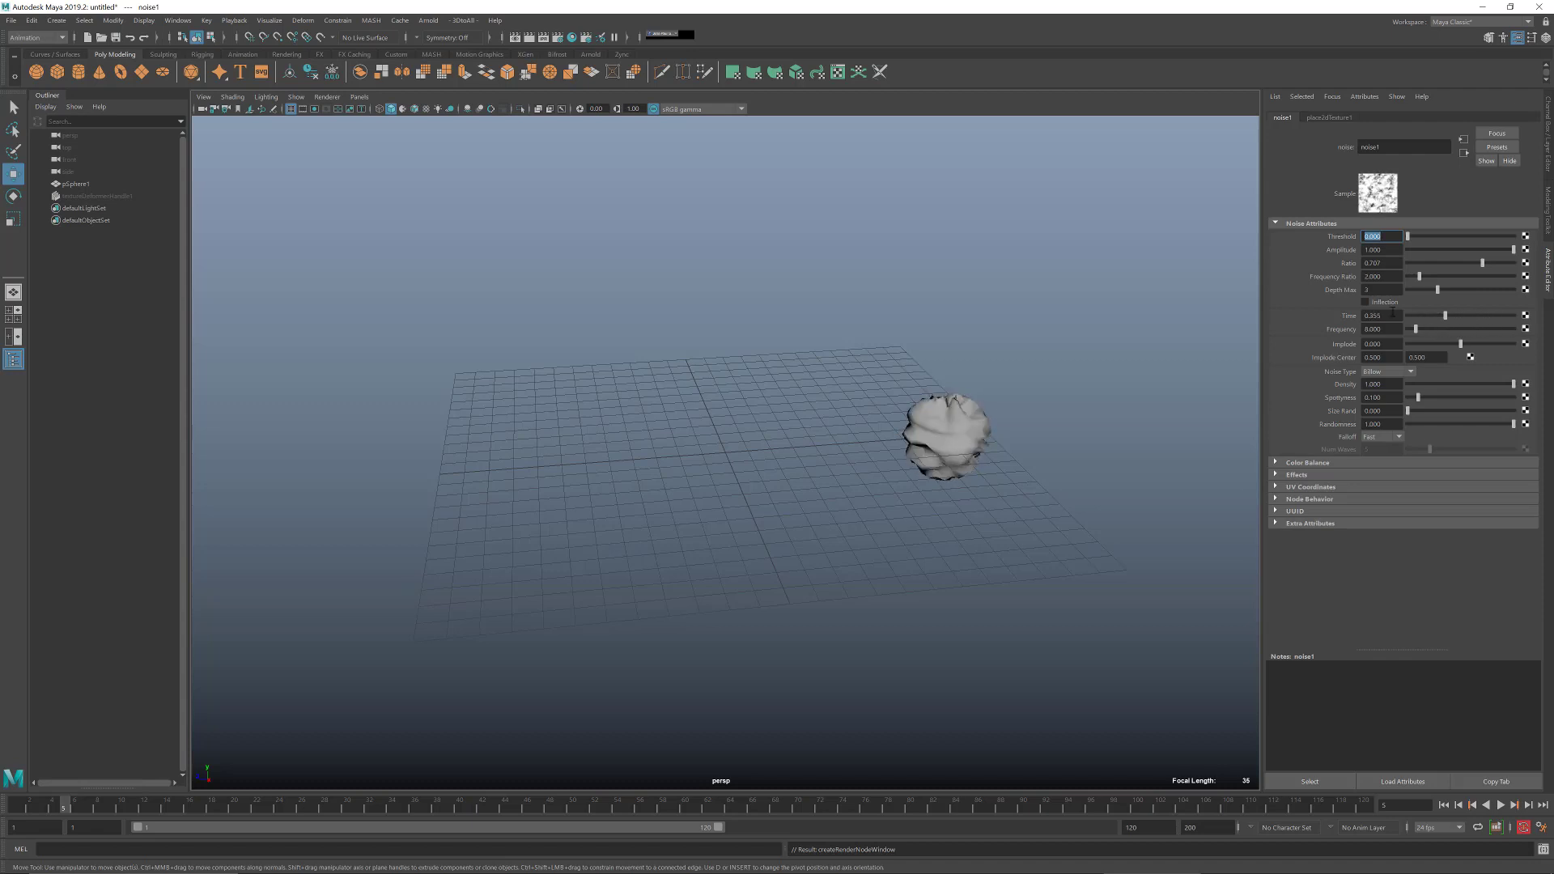
{"action": "left_click", "coordinate": [1388, 315]}
- Drive the noise Time with a time*4 expression and preview the animation
{"action": "type", "text": "-"}
{"action": "type", "text": "time*4"}
{"action": "key", "text": "Return"}
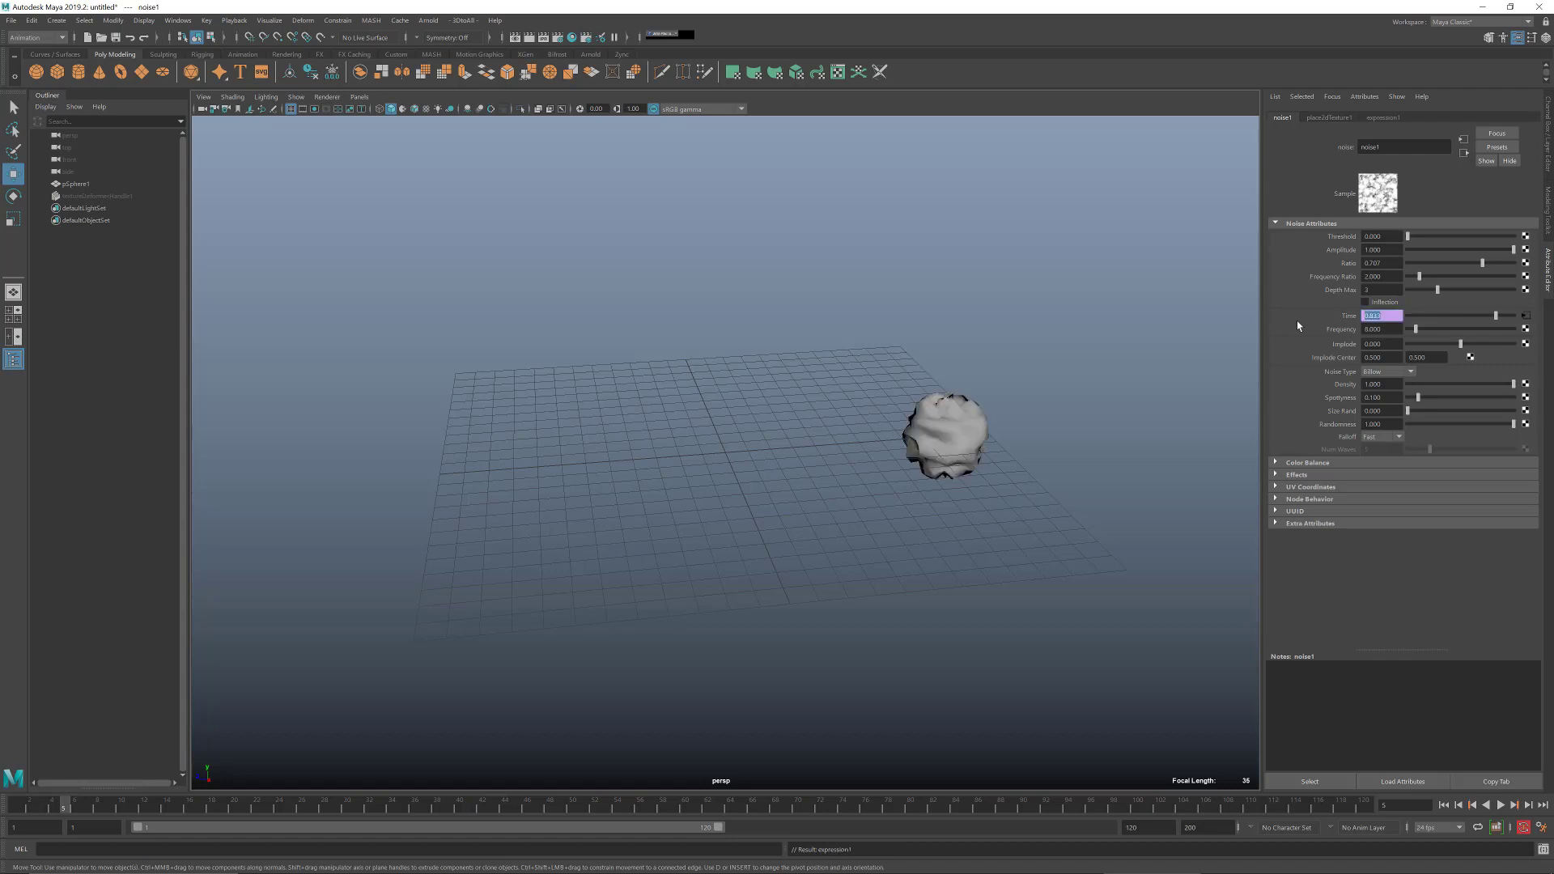
{"action": "left_click_drag", "start_coordinate": [64, 808], "coordinate": [108, 803]}
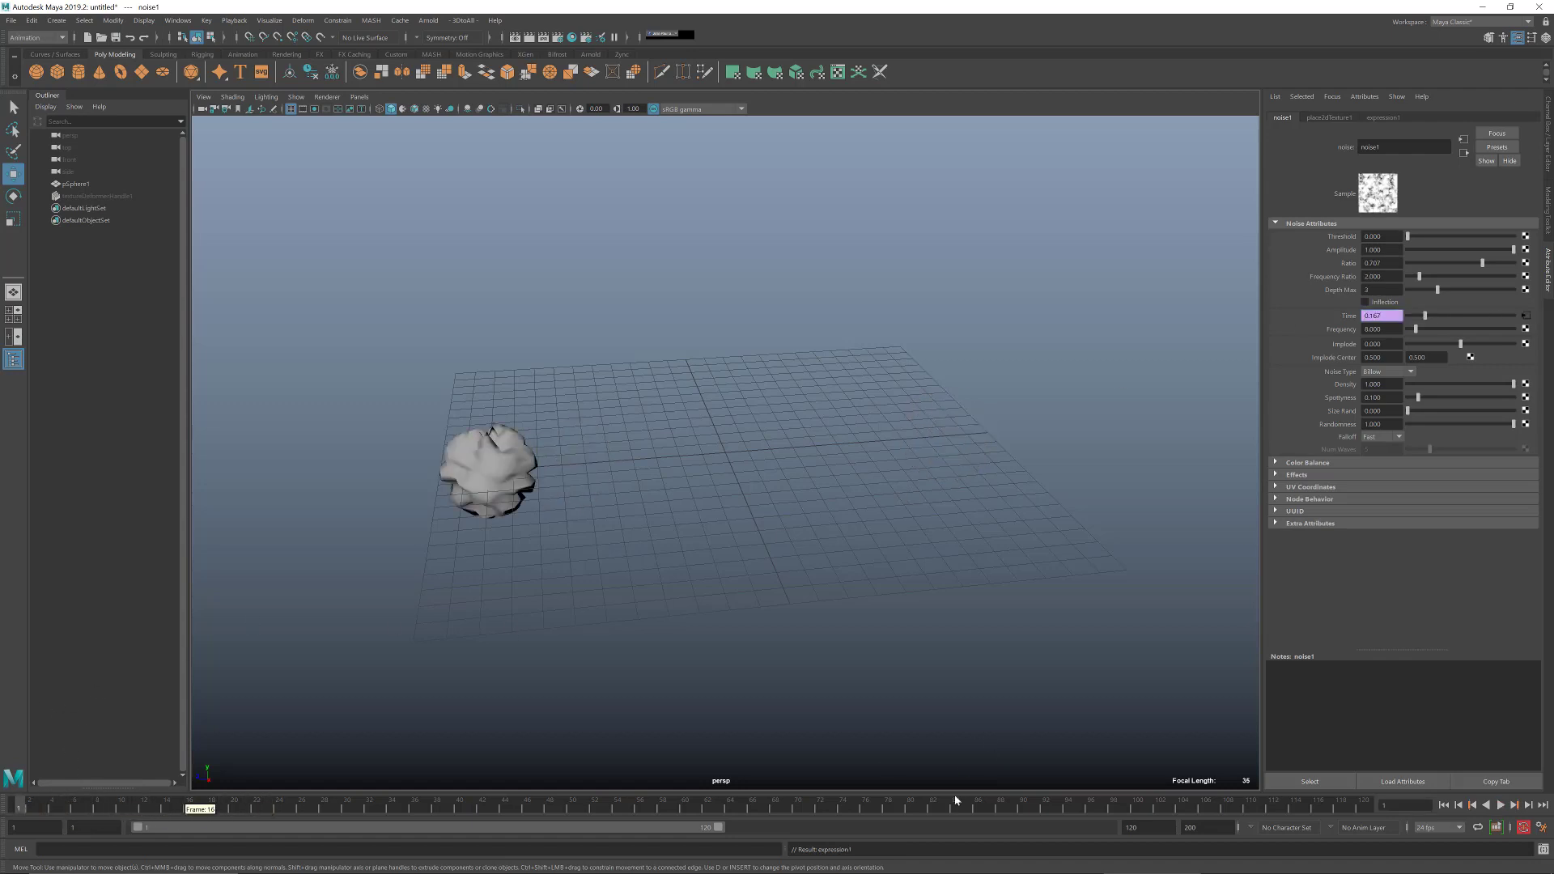
{"action": "left_click", "coordinate": [1500, 805]}
{"action": "left_click", "coordinate": [1501, 806]}
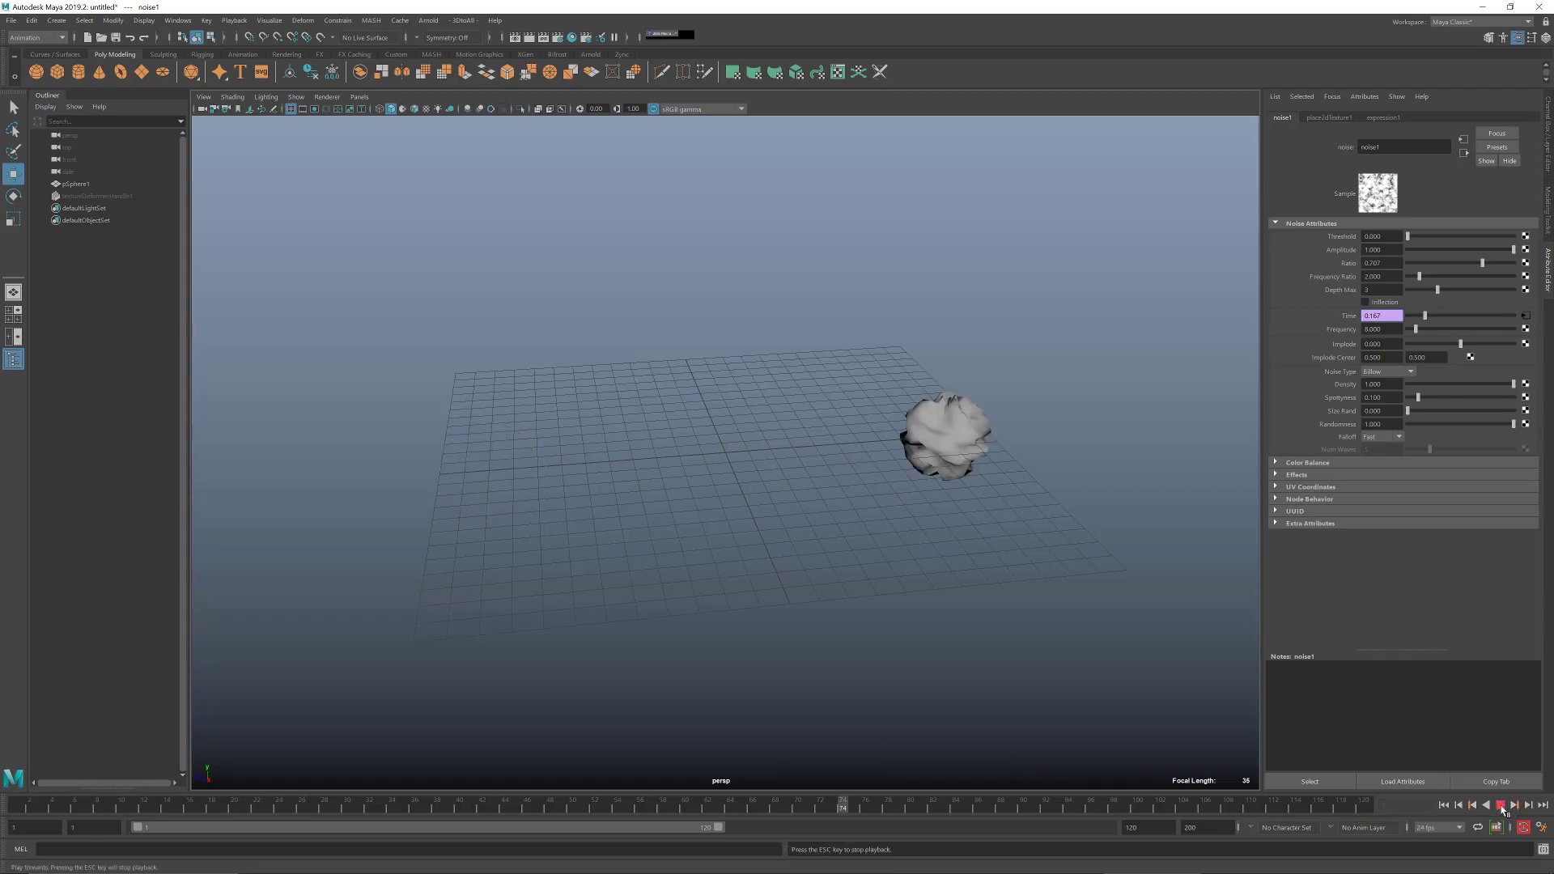
{"action": "left_click", "coordinate": [1501, 806]}
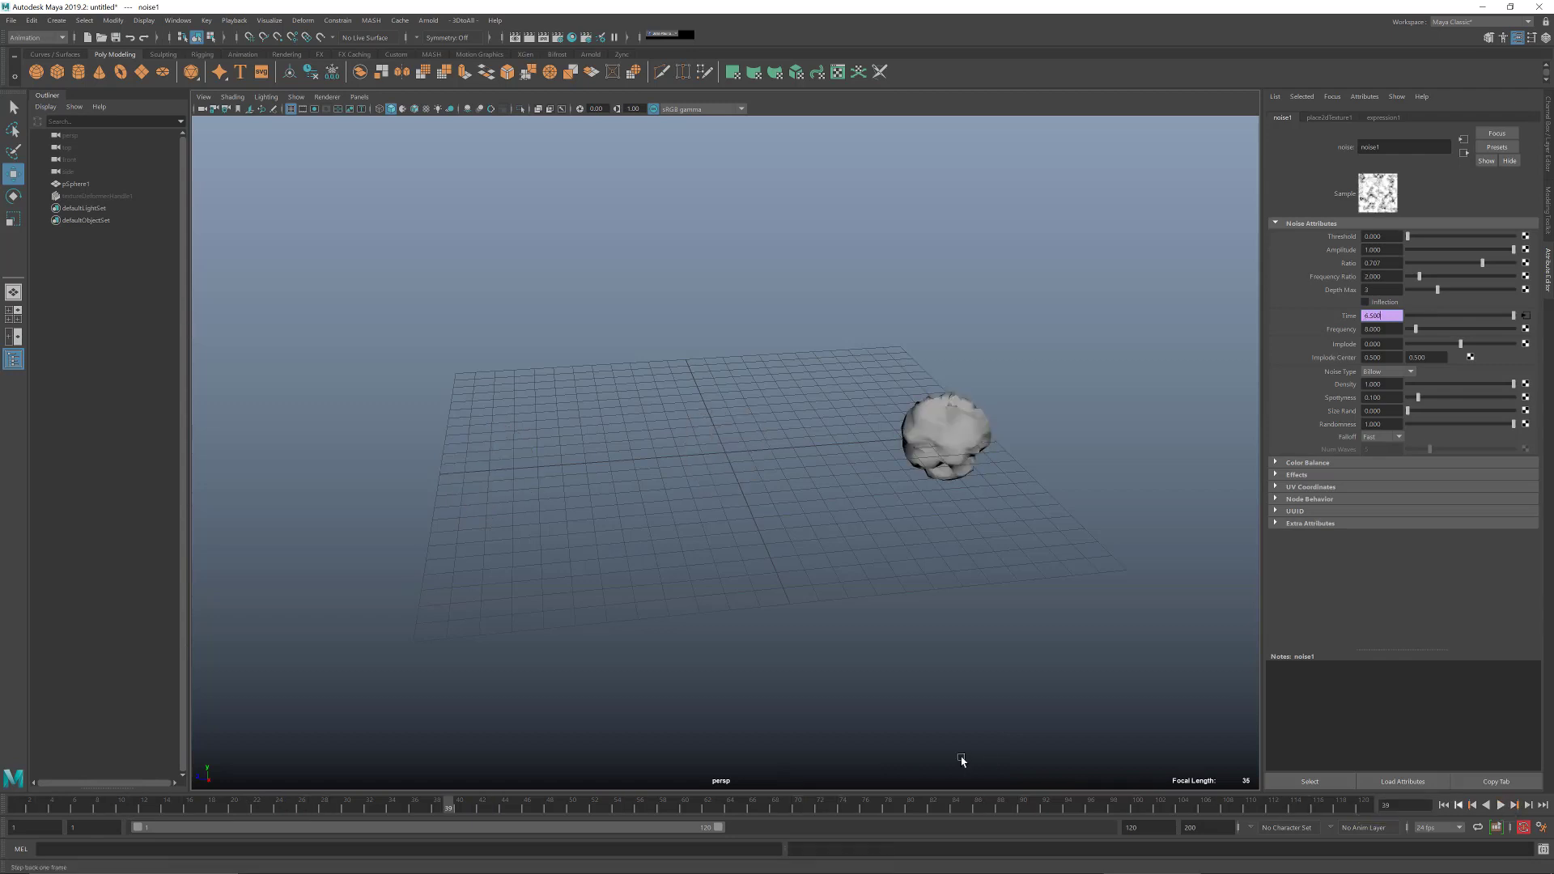
- At frame 1, set the noise Amplitude to 0 and key it
{"action": "left_click", "coordinate": [20, 809]}
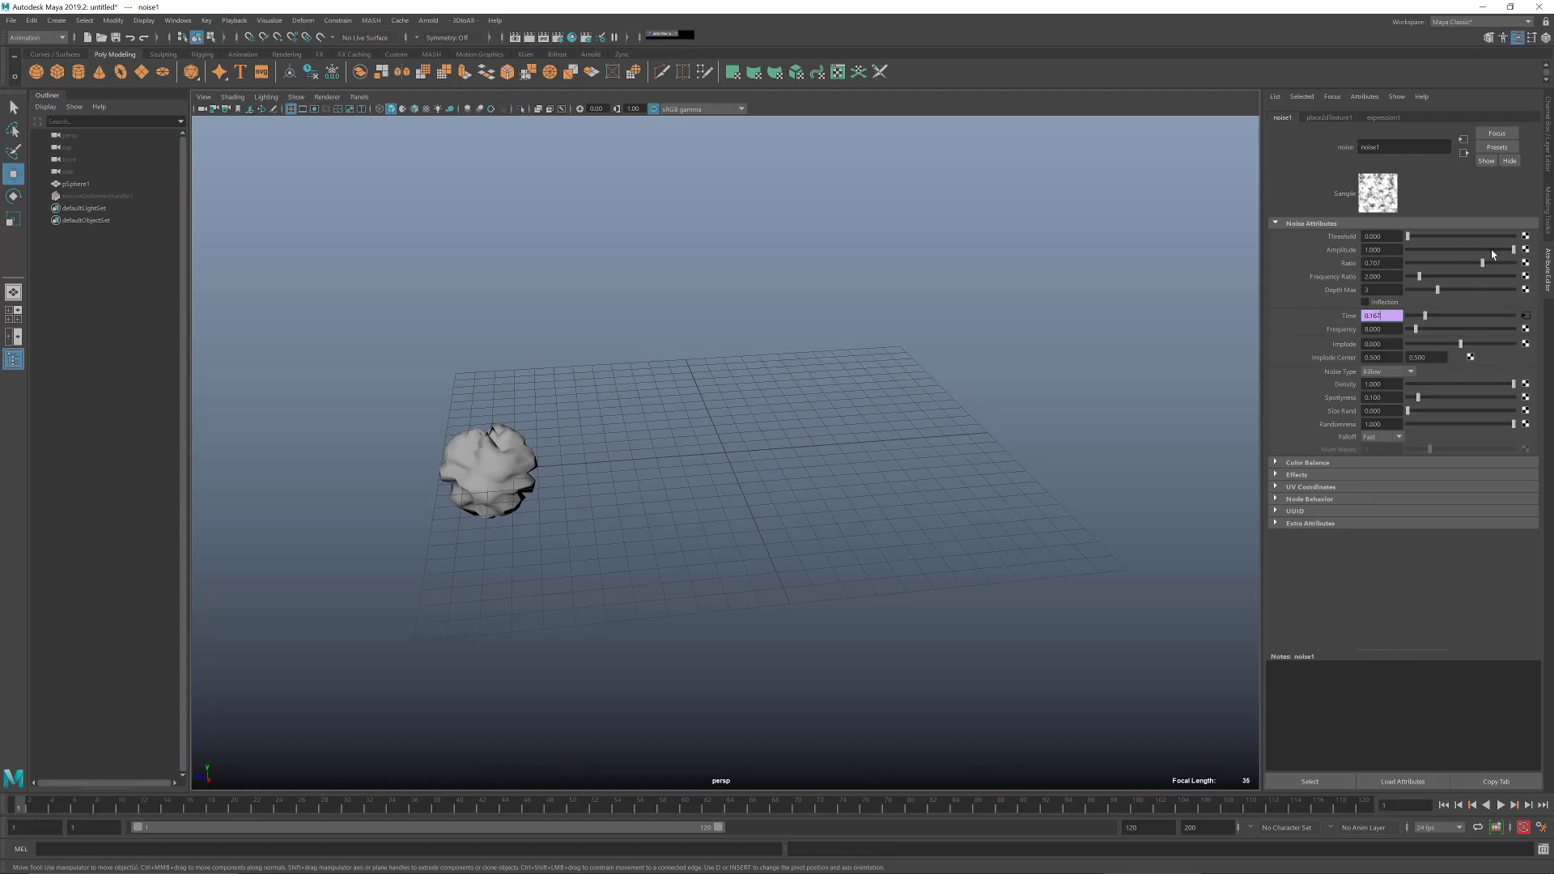
{"action": "left_click_drag", "start_coordinate": [1497, 250], "coordinate": [1407, 250]}
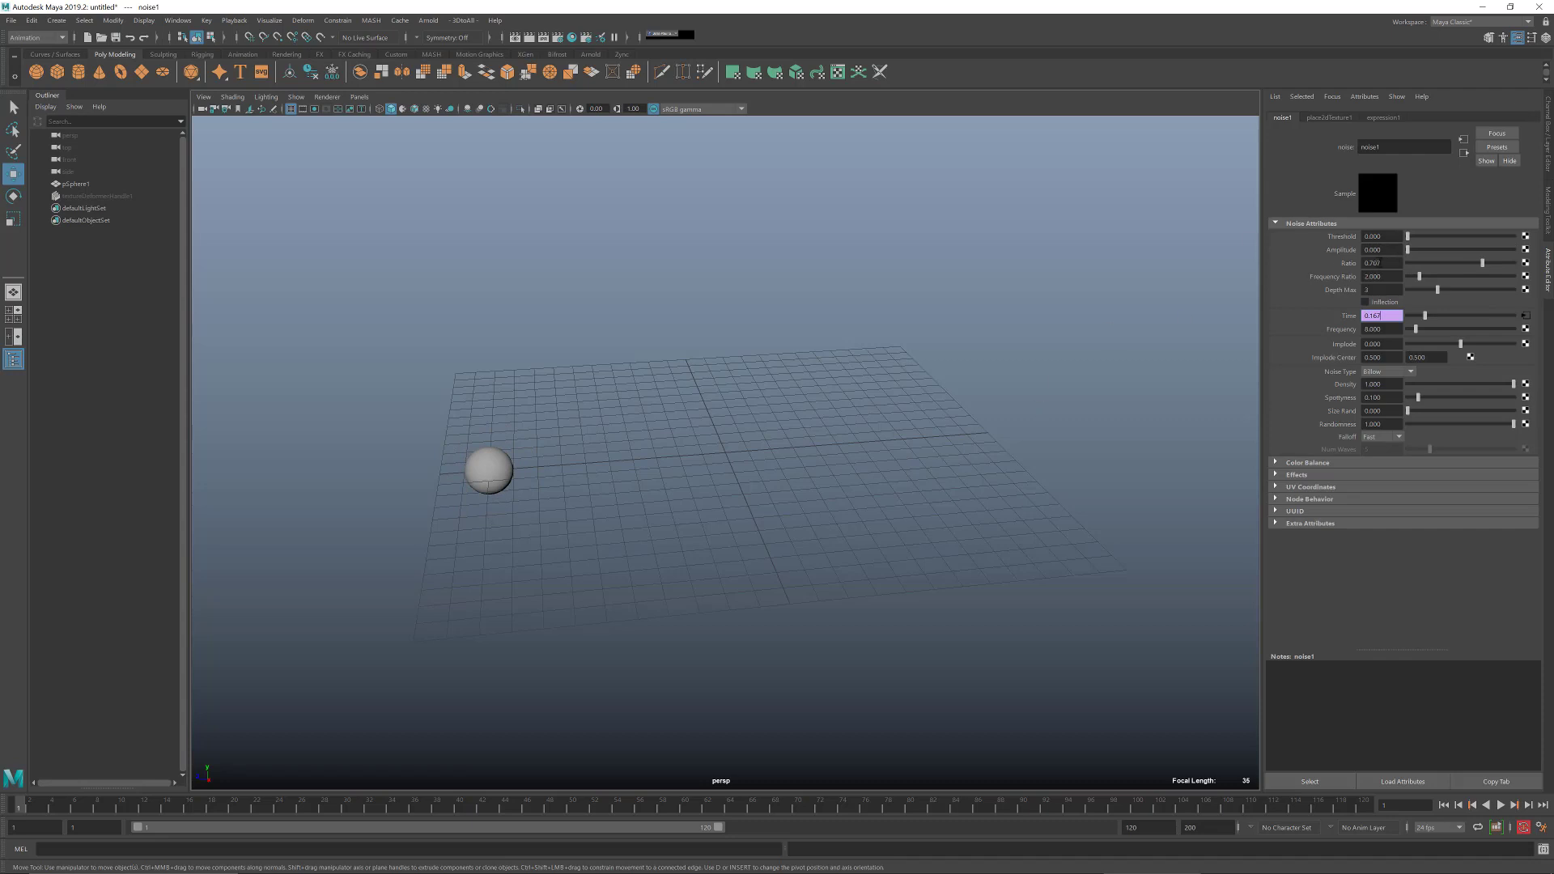
{"action": "right_click", "coordinate": [1381, 251]}
{"action": "left_click", "coordinate": [1416, 267]}
- Key the noise Amplitude at 1 on frame 6, replay, and show the Channel Box
{"action": "key", "text": "alt+v"}
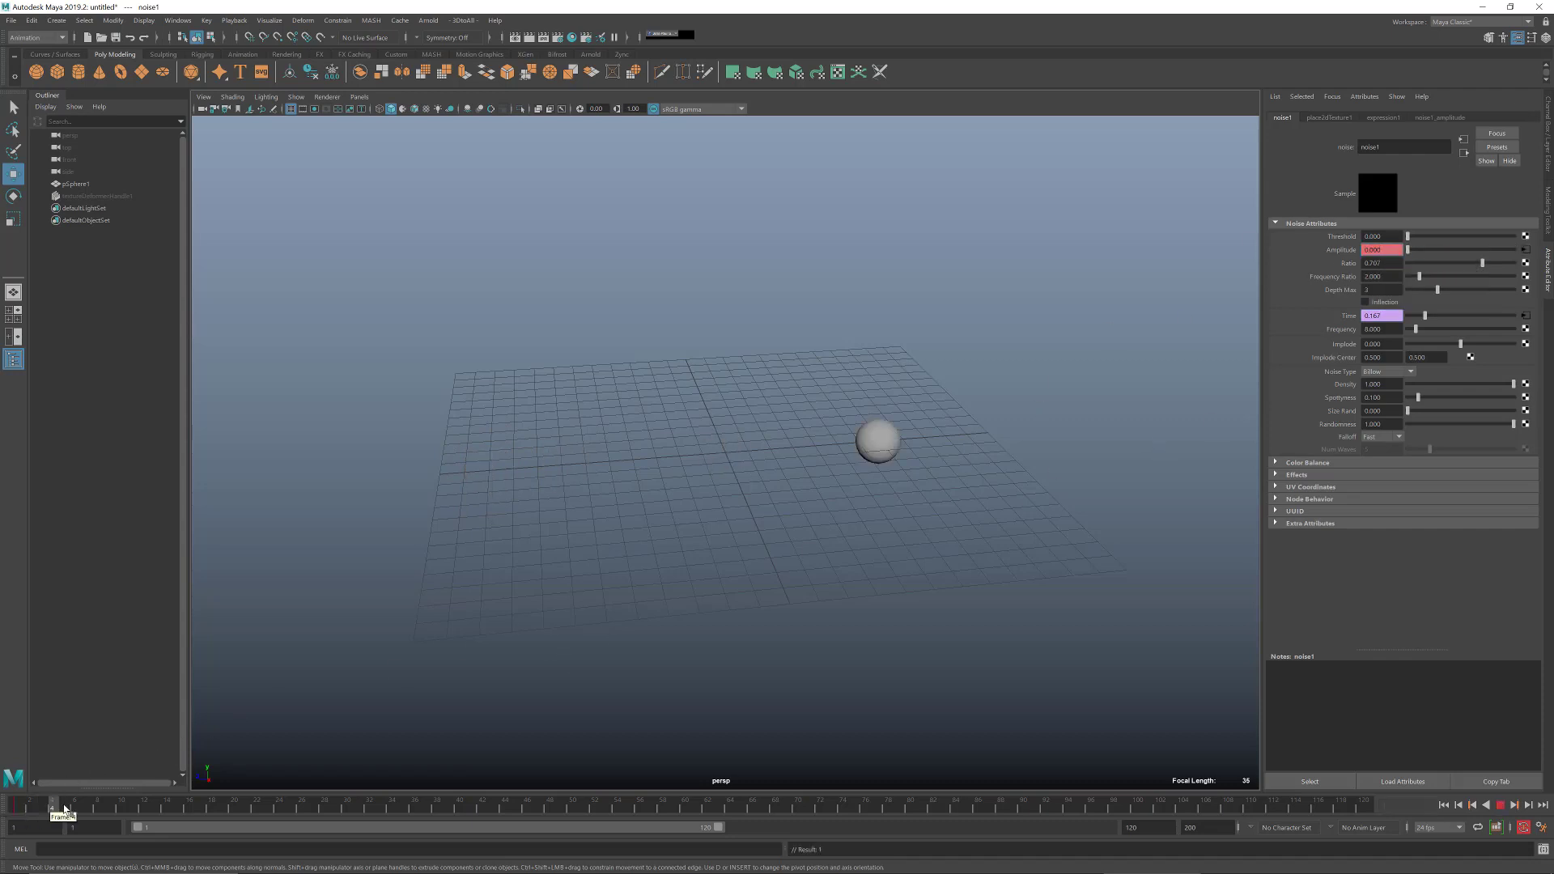
{"action": "left_click", "coordinate": [74, 806]}
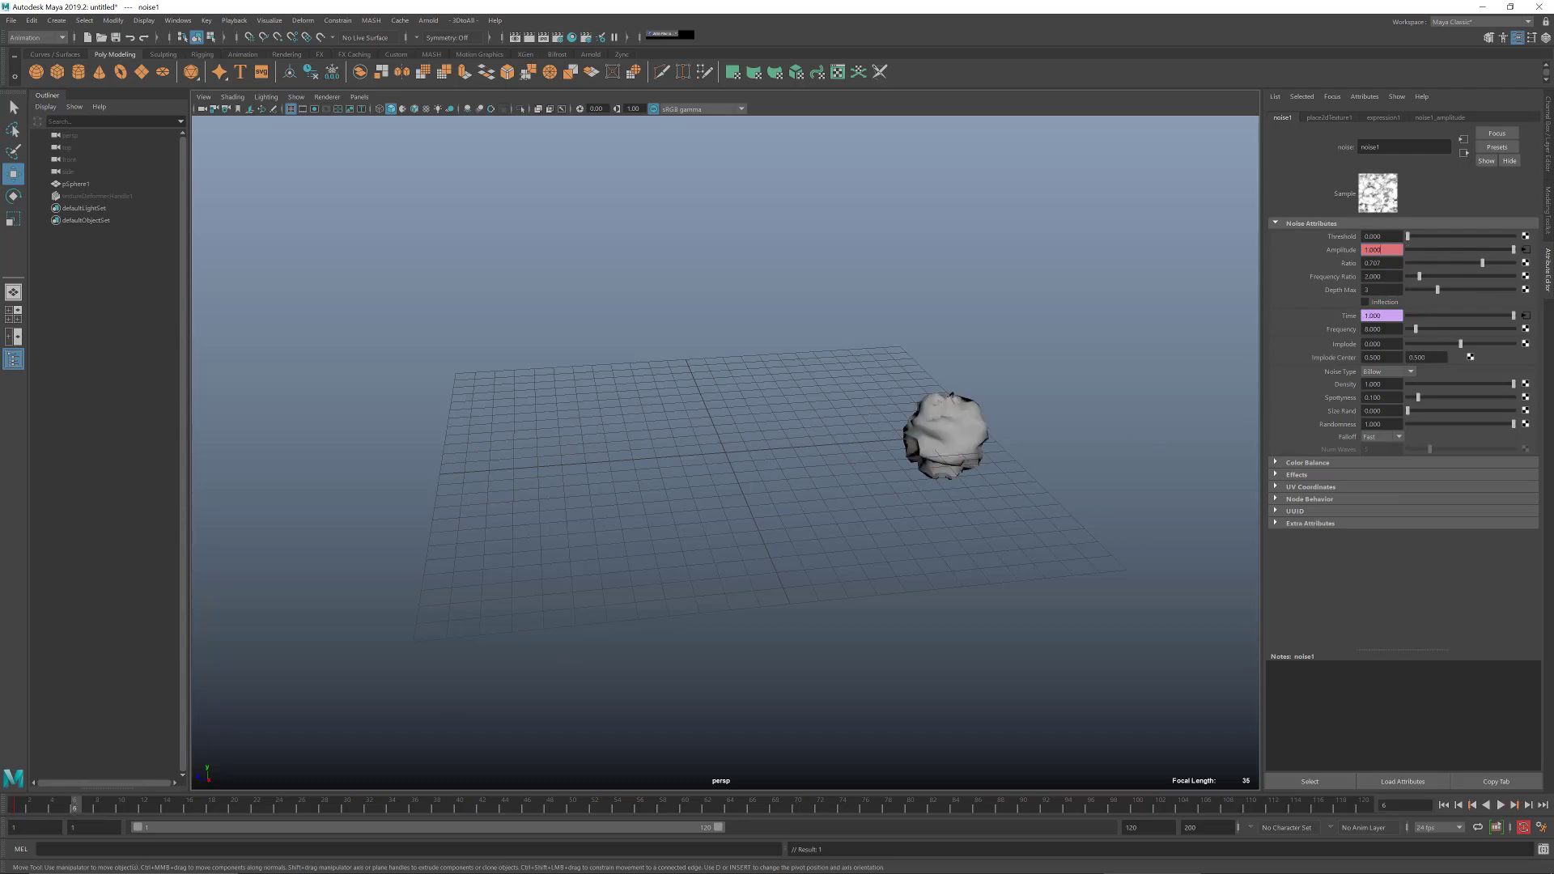
{"action": "right_click", "coordinate": [1379, 250]}
{"action": "left_click", "coordinate": [1394, 267]}
{"action": "key", "text": "alt+v"}
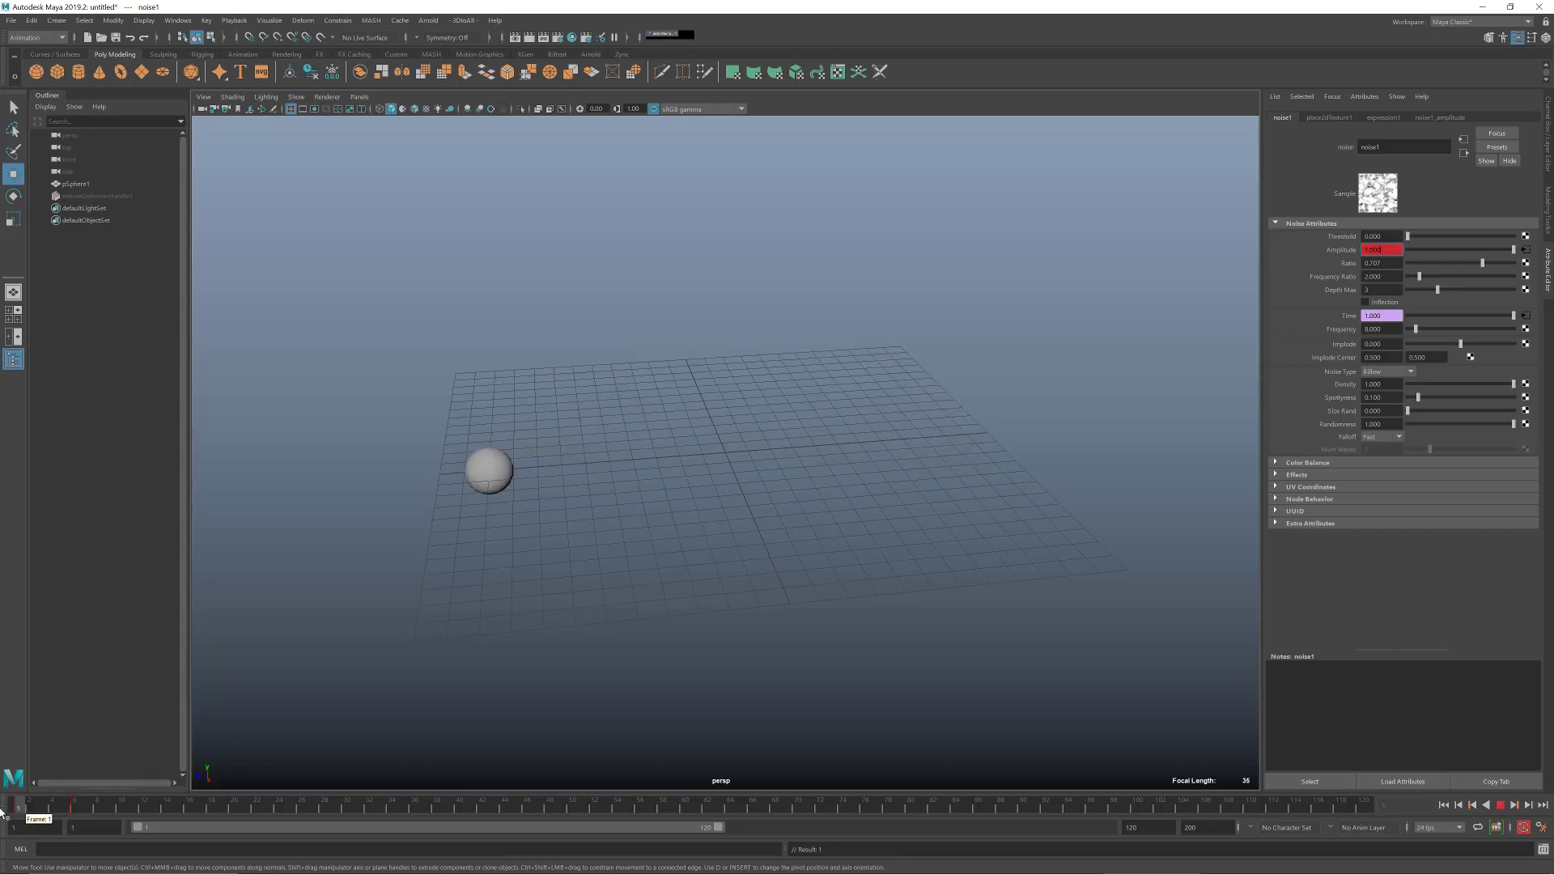
{"action": "left_click", "coordinate": [74, 806]}
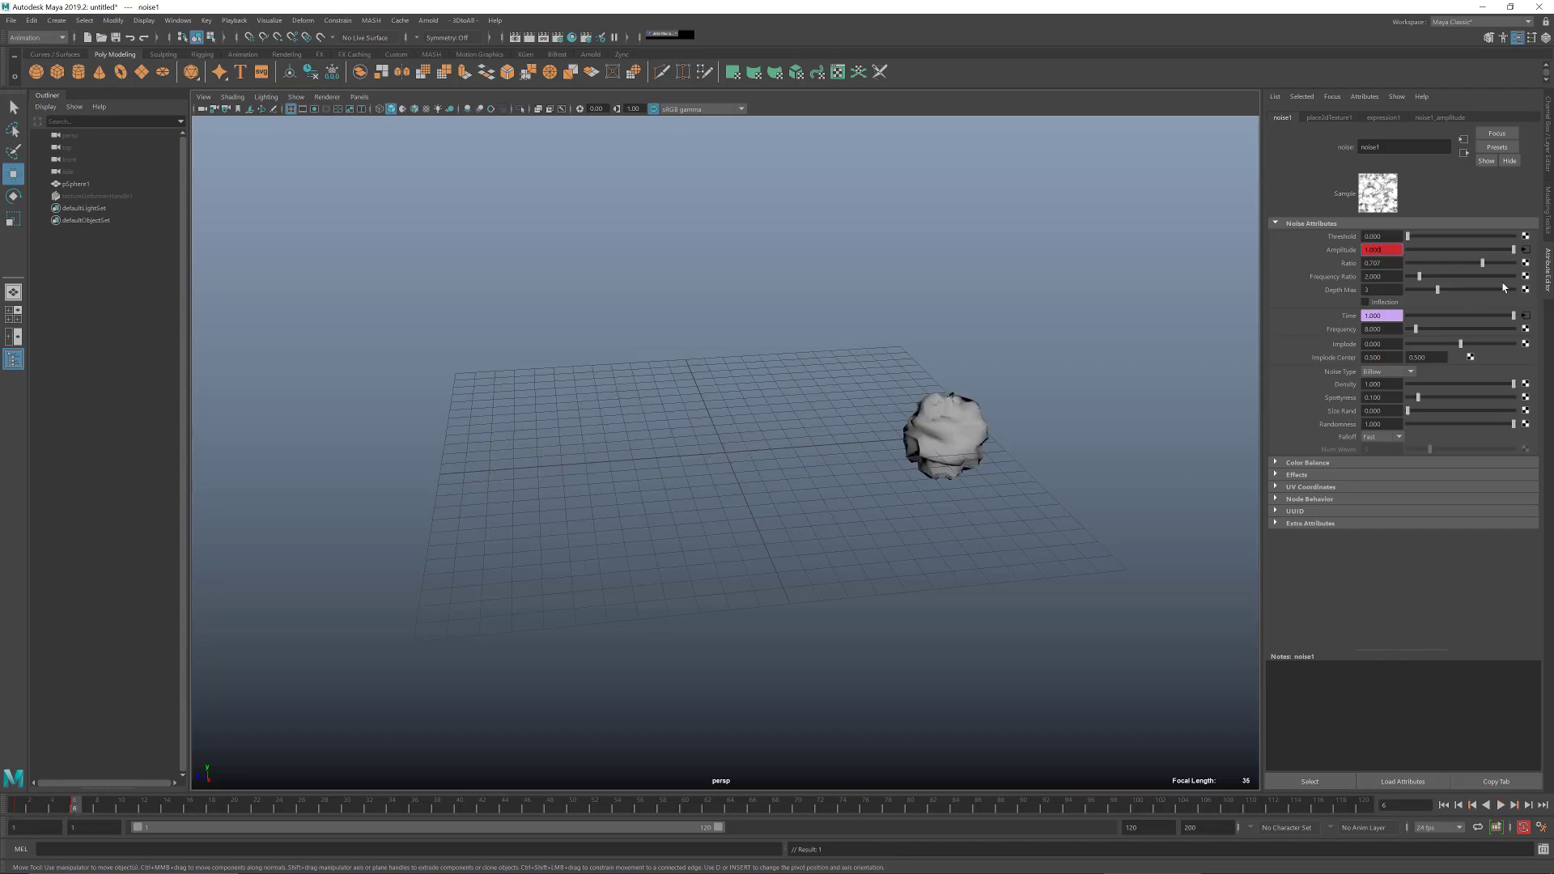
{"action": "left_click", "coordinate": [1547, 135]}
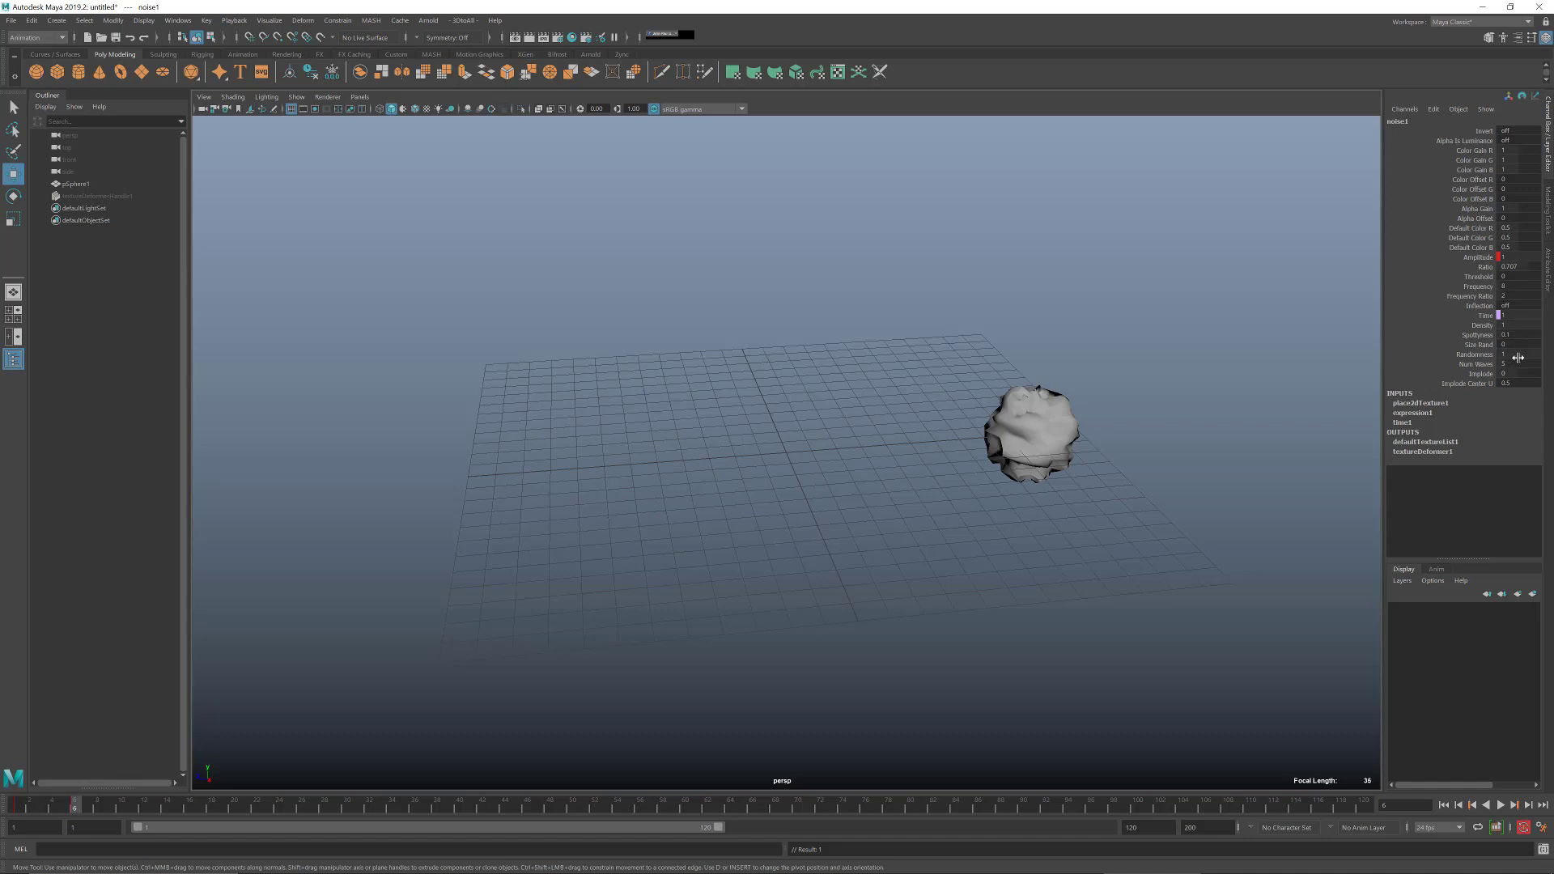
- Select pSphere1 and key its Visibility on at frame 6
{"action": "left_click", "coordinate": [1010, 430]}
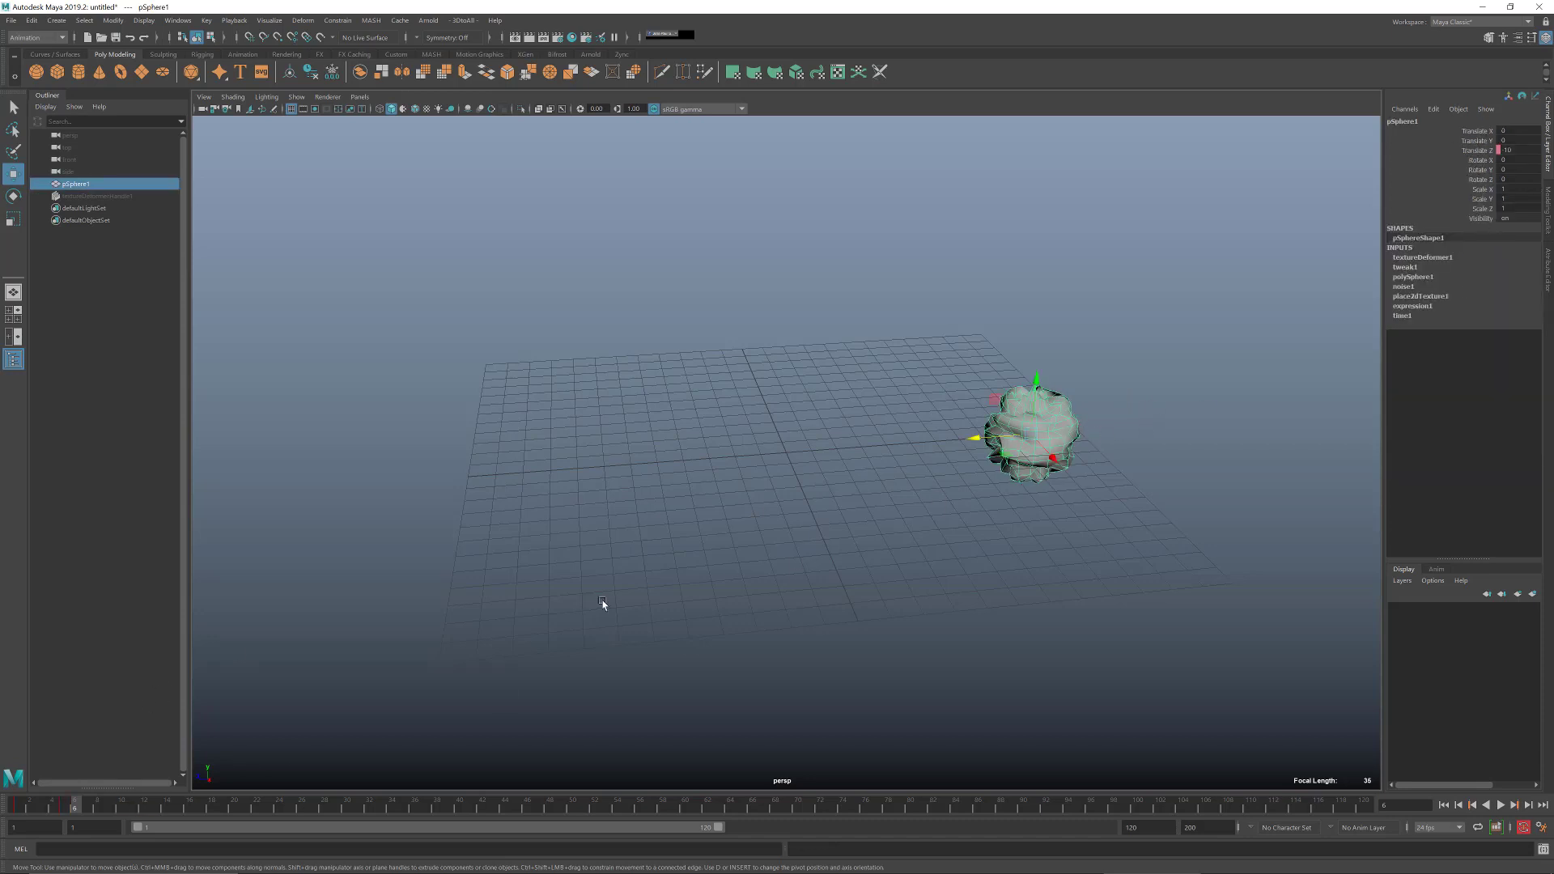
{"action": "left_click", "coordinate": [1494, 219]}
{"action": "right_click", "coordinate": [1493, 218]}
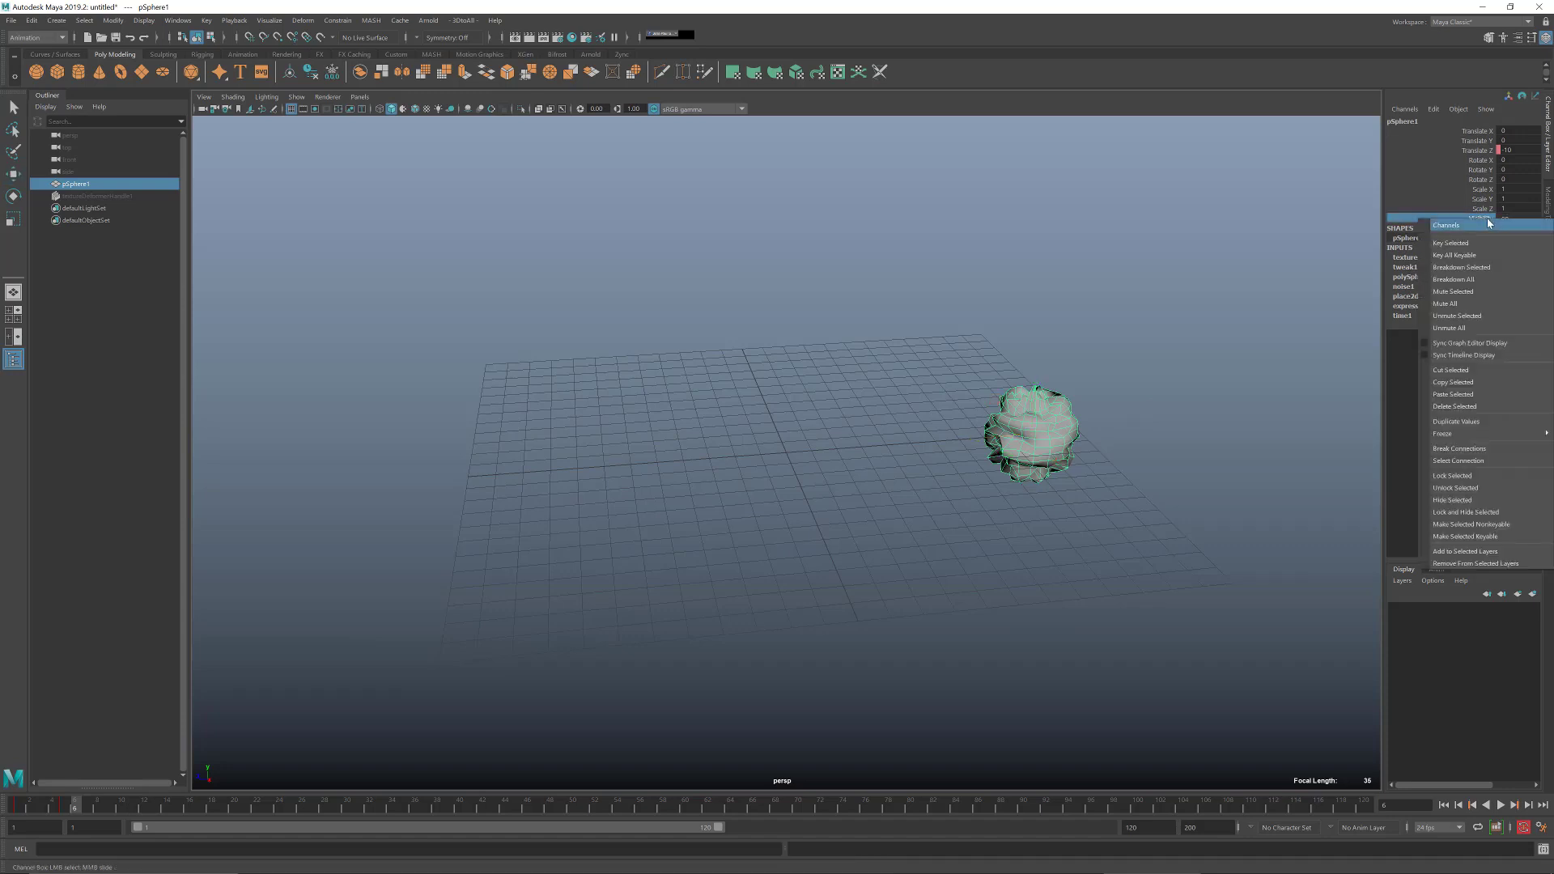
{"action": "left_click", "coordinate": [1513, 227]}
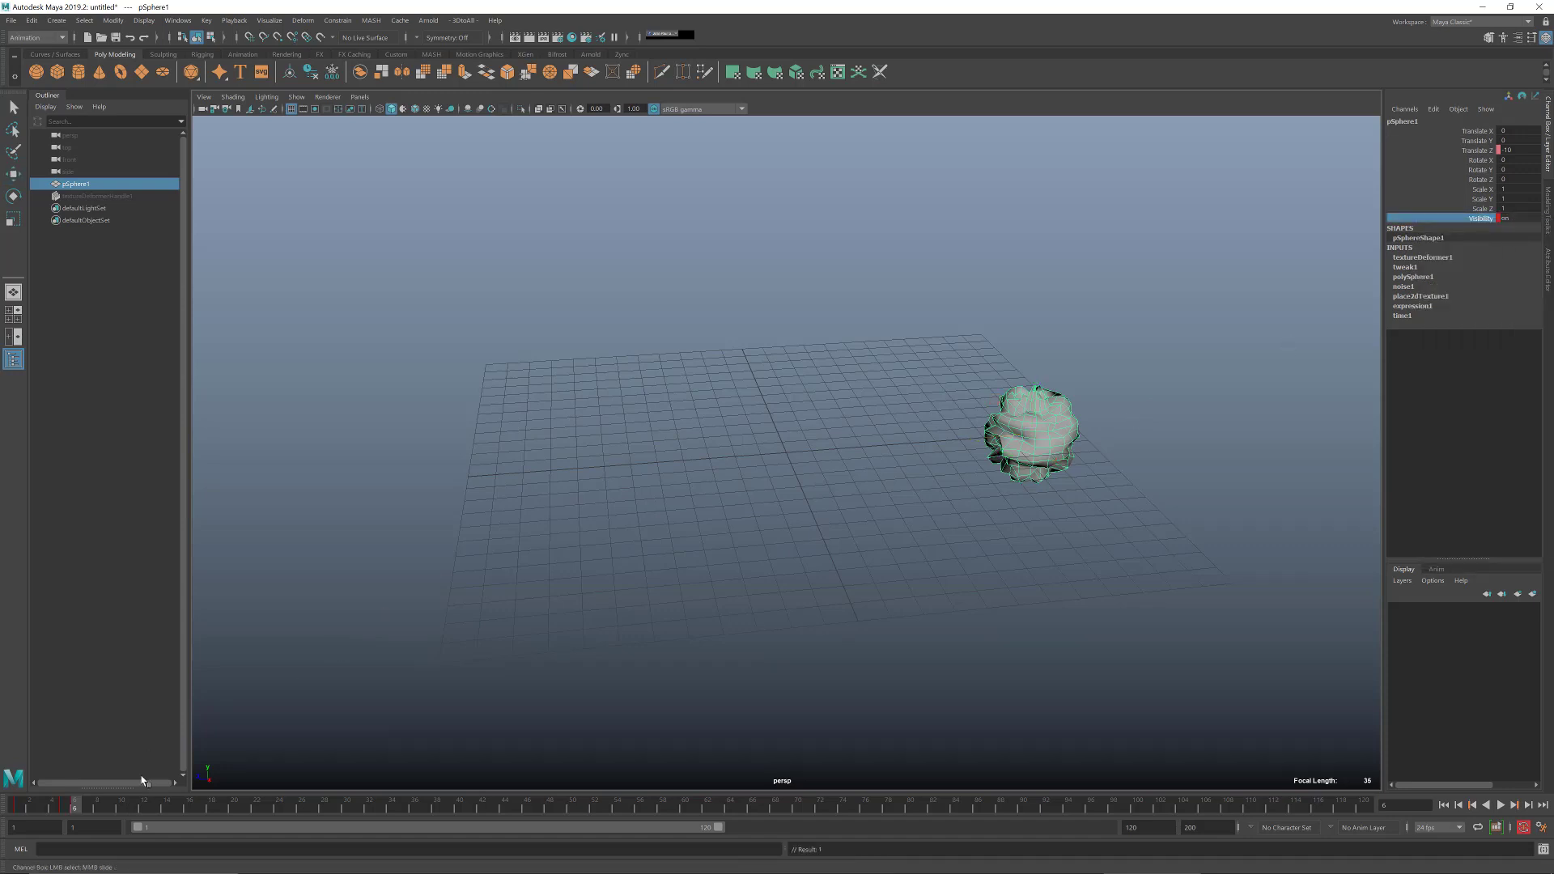
- At frame 7, set pSphere1's Visibility to 0 and key it
{"action": "left_click", "coordinate": [86, 806]}
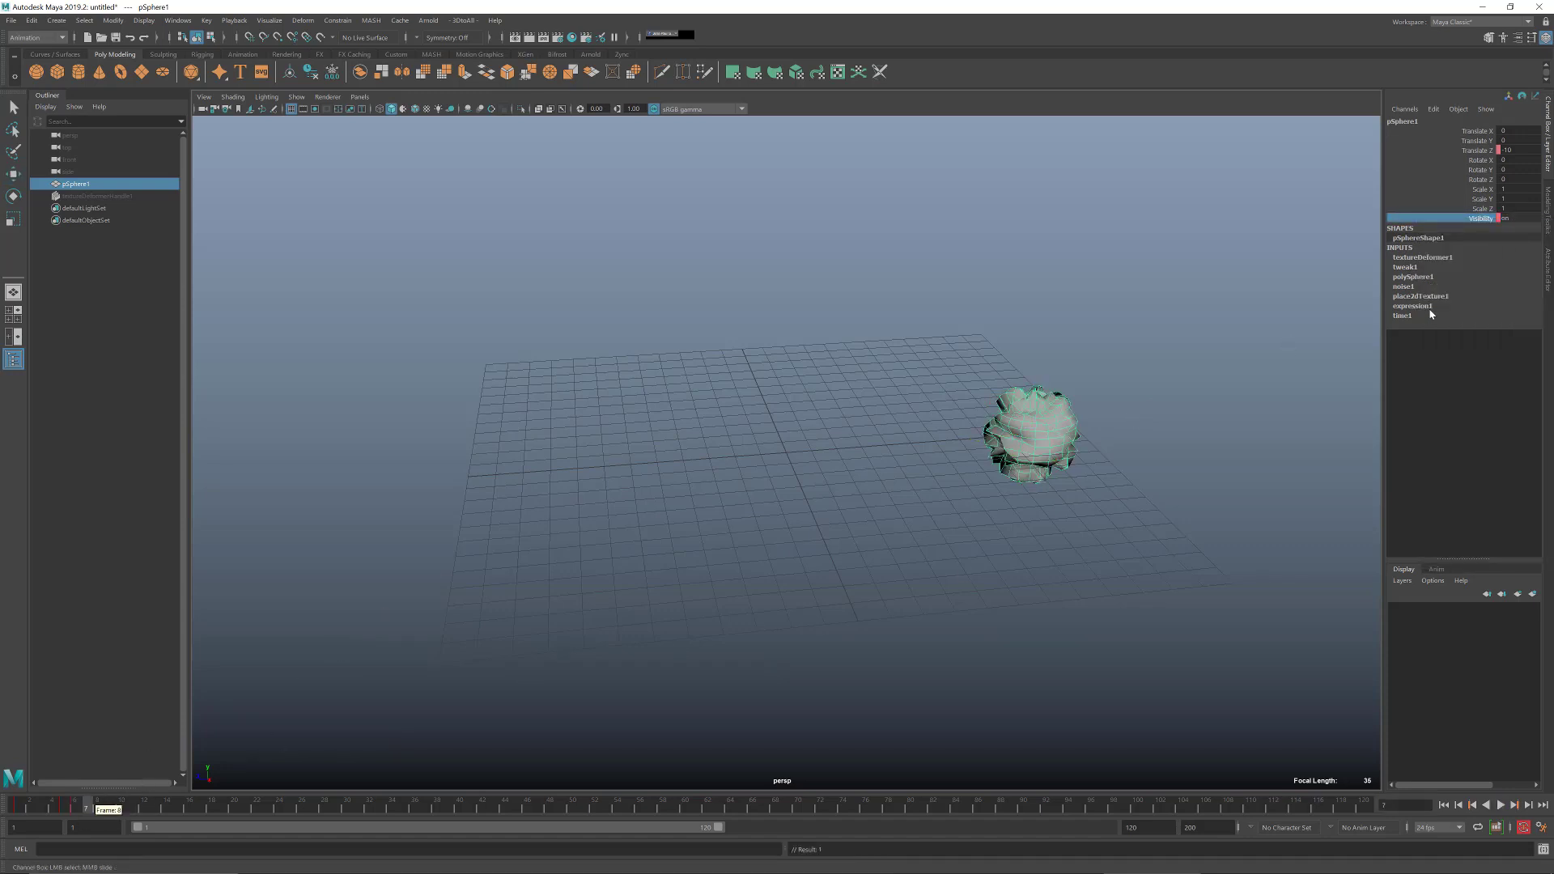
{"action": "left_click", "coordinate": [1514, 217]}
{"action": "left_click", "coordinate": [1515, 217]}
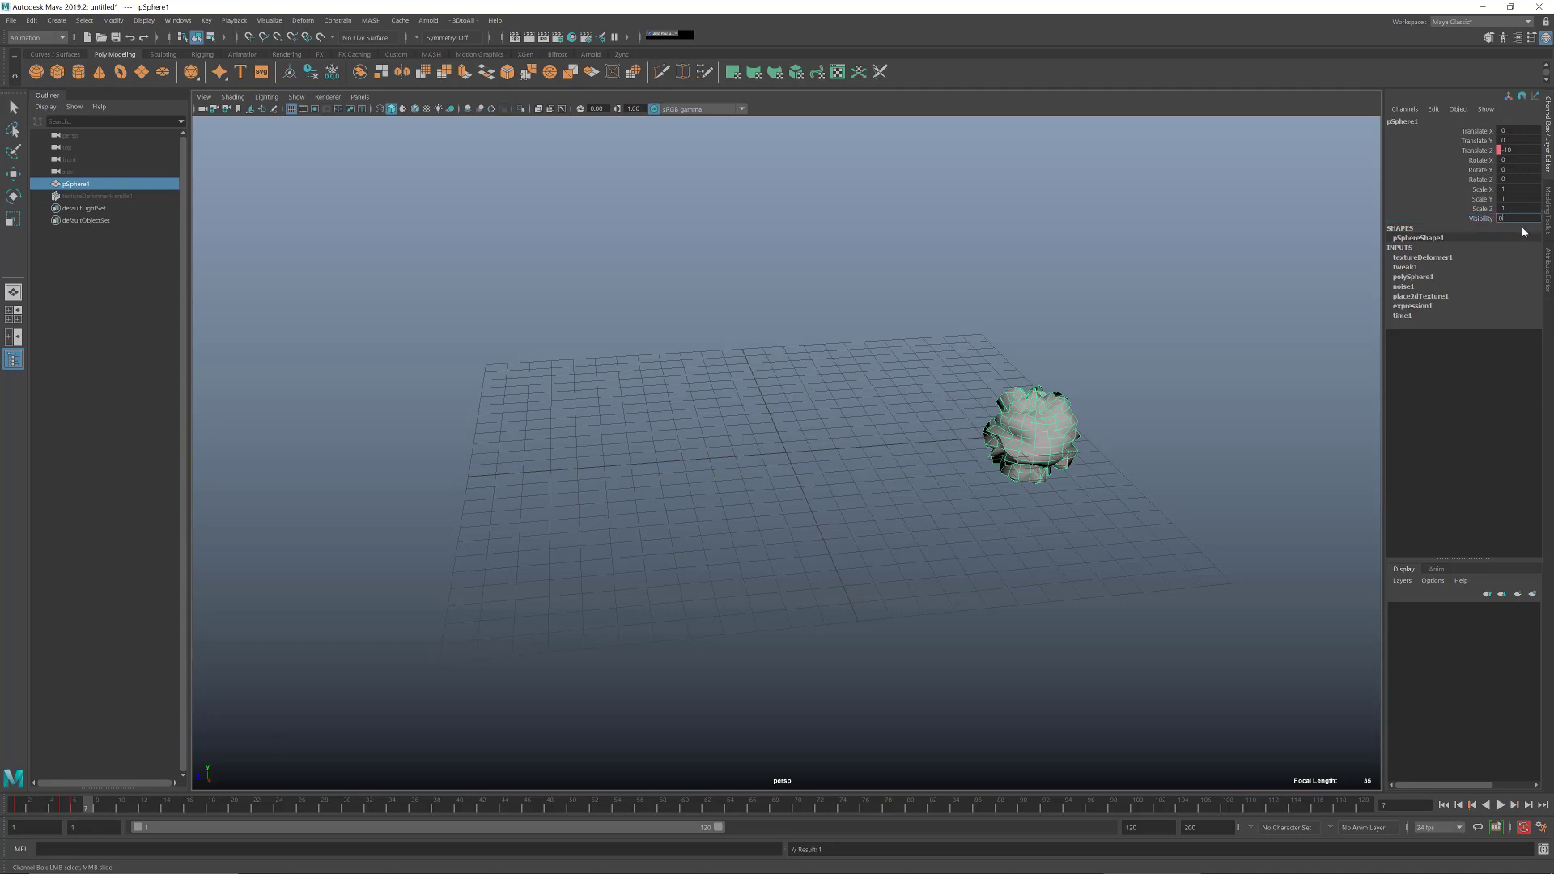
{"action": "type", "text": "0"}
{"action": "key", "text": "Return"}
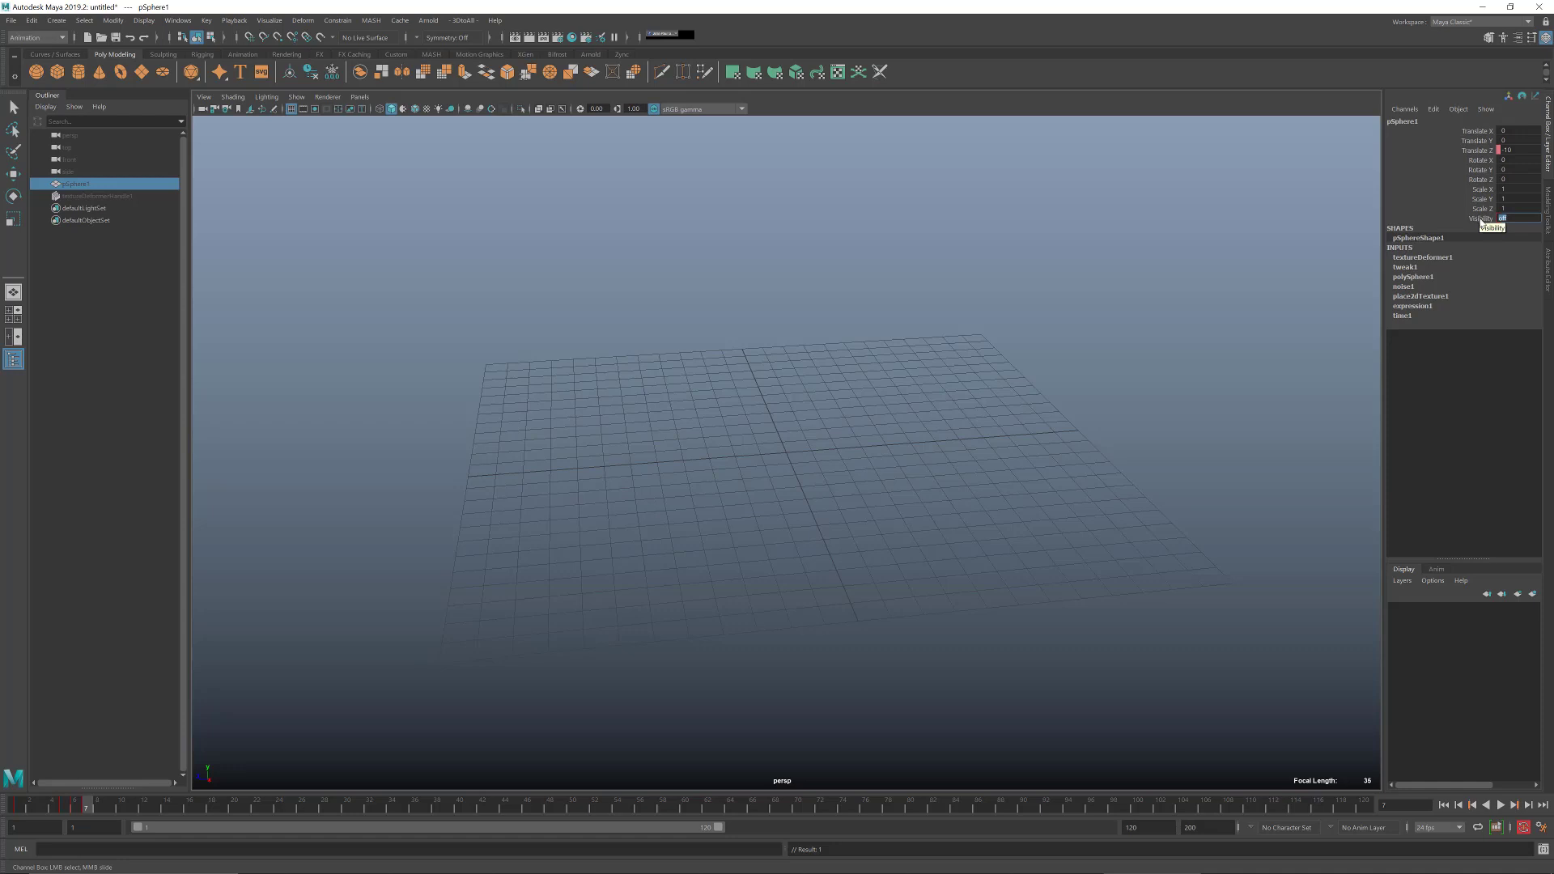
{"action": "left_click", "coordinate": [1482, 218]}
{"action": "right_click", "coordinate": [1484, 221]}
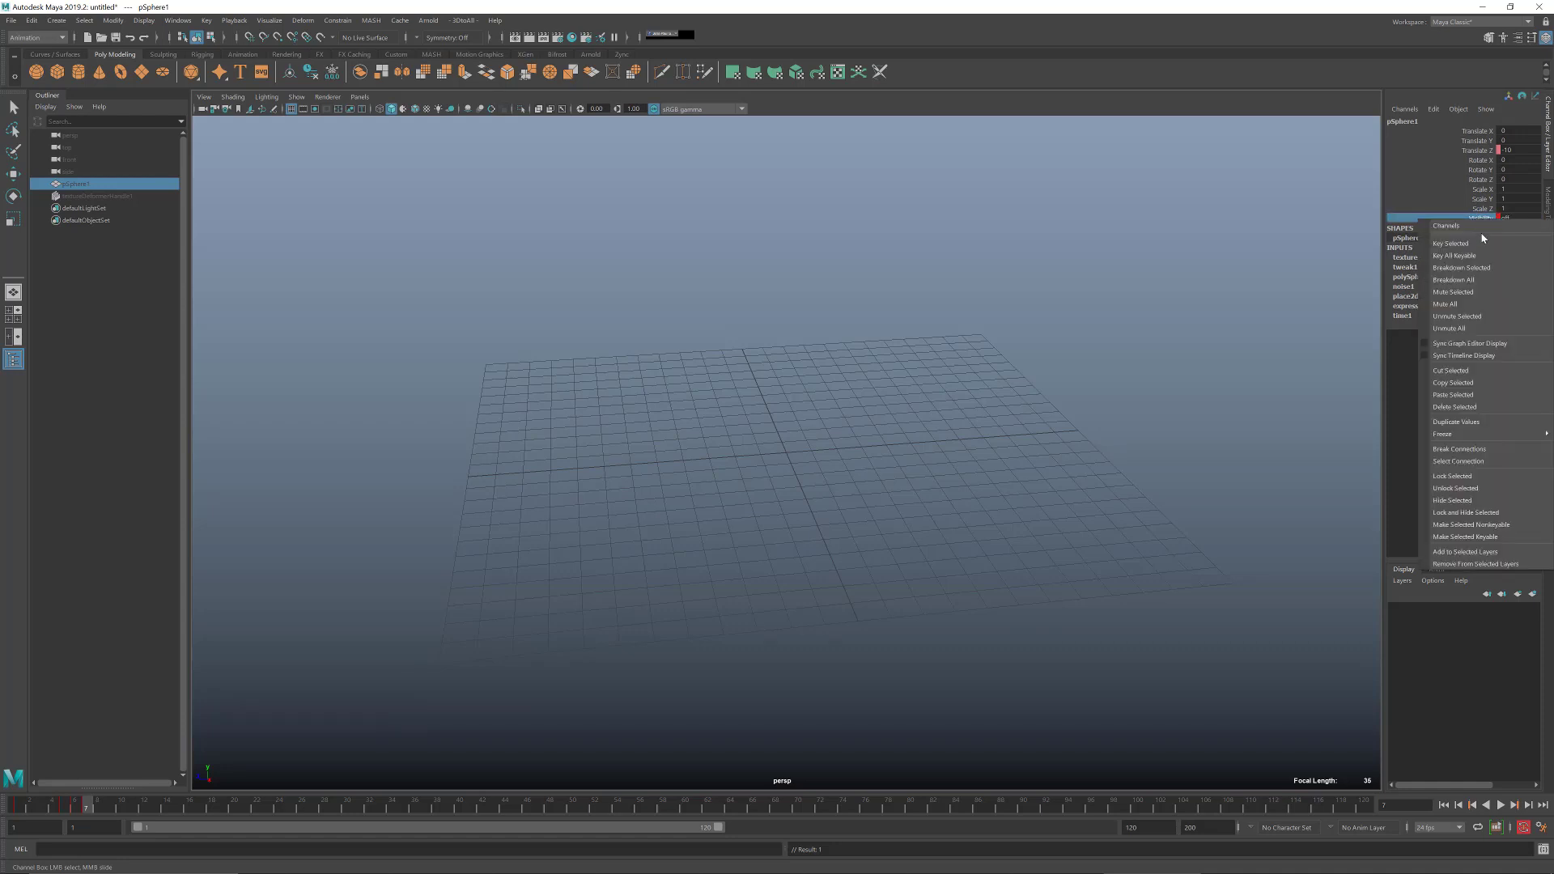
{"action": "left_click", "coordinate": [1479, 244]}
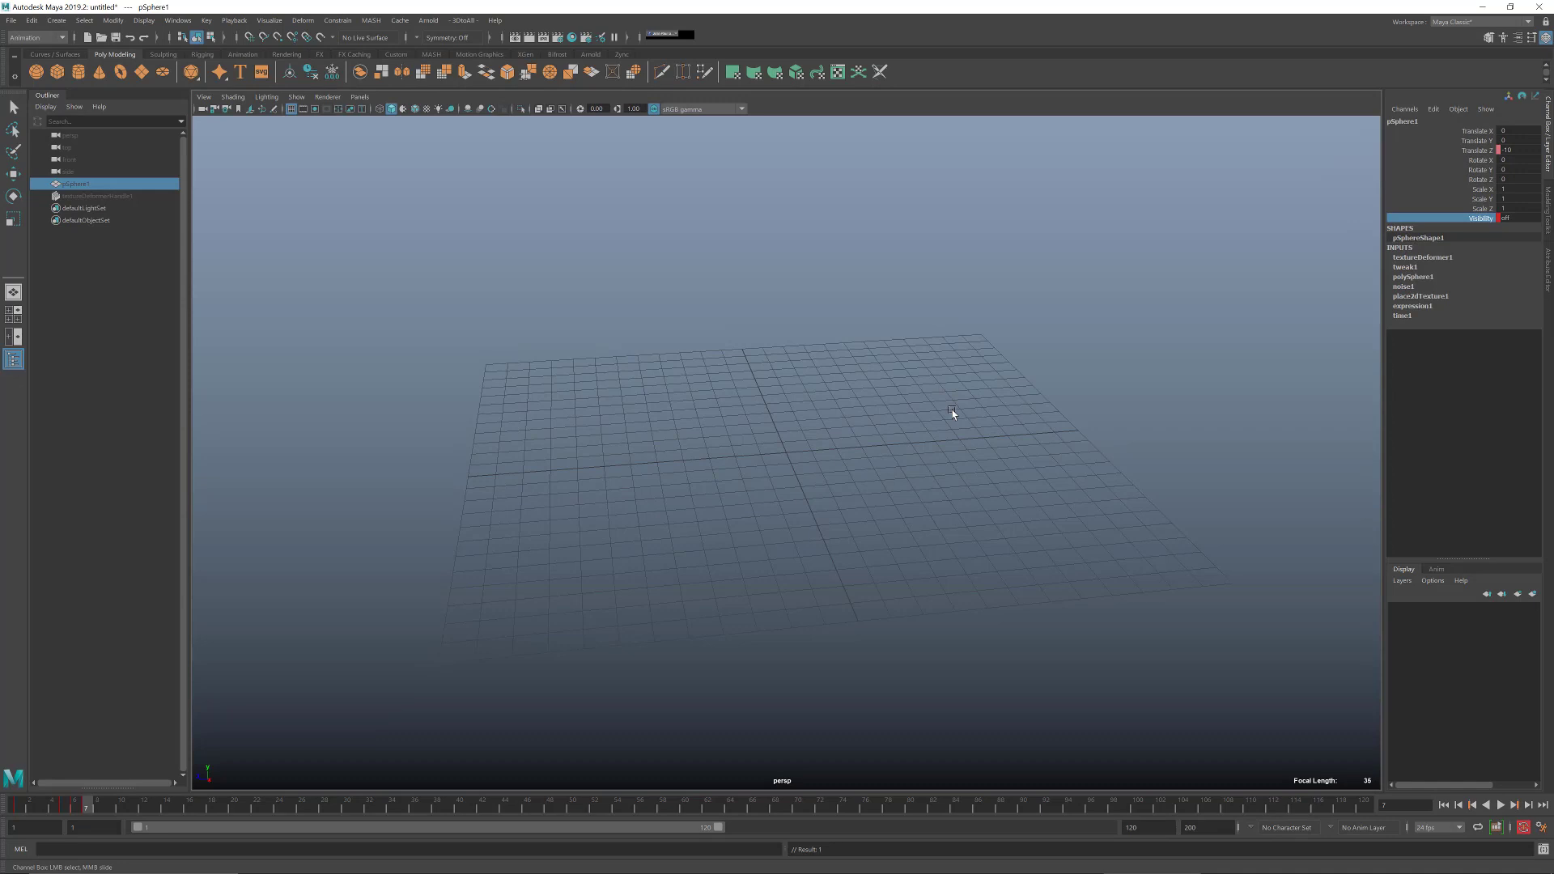
- Play back to check the sphere vanishing and bring the Bifrost library window over the viewport
{"action": "key", "text": "alt+v"}
{"action": "left_click", "coordinate": [51, 801]}
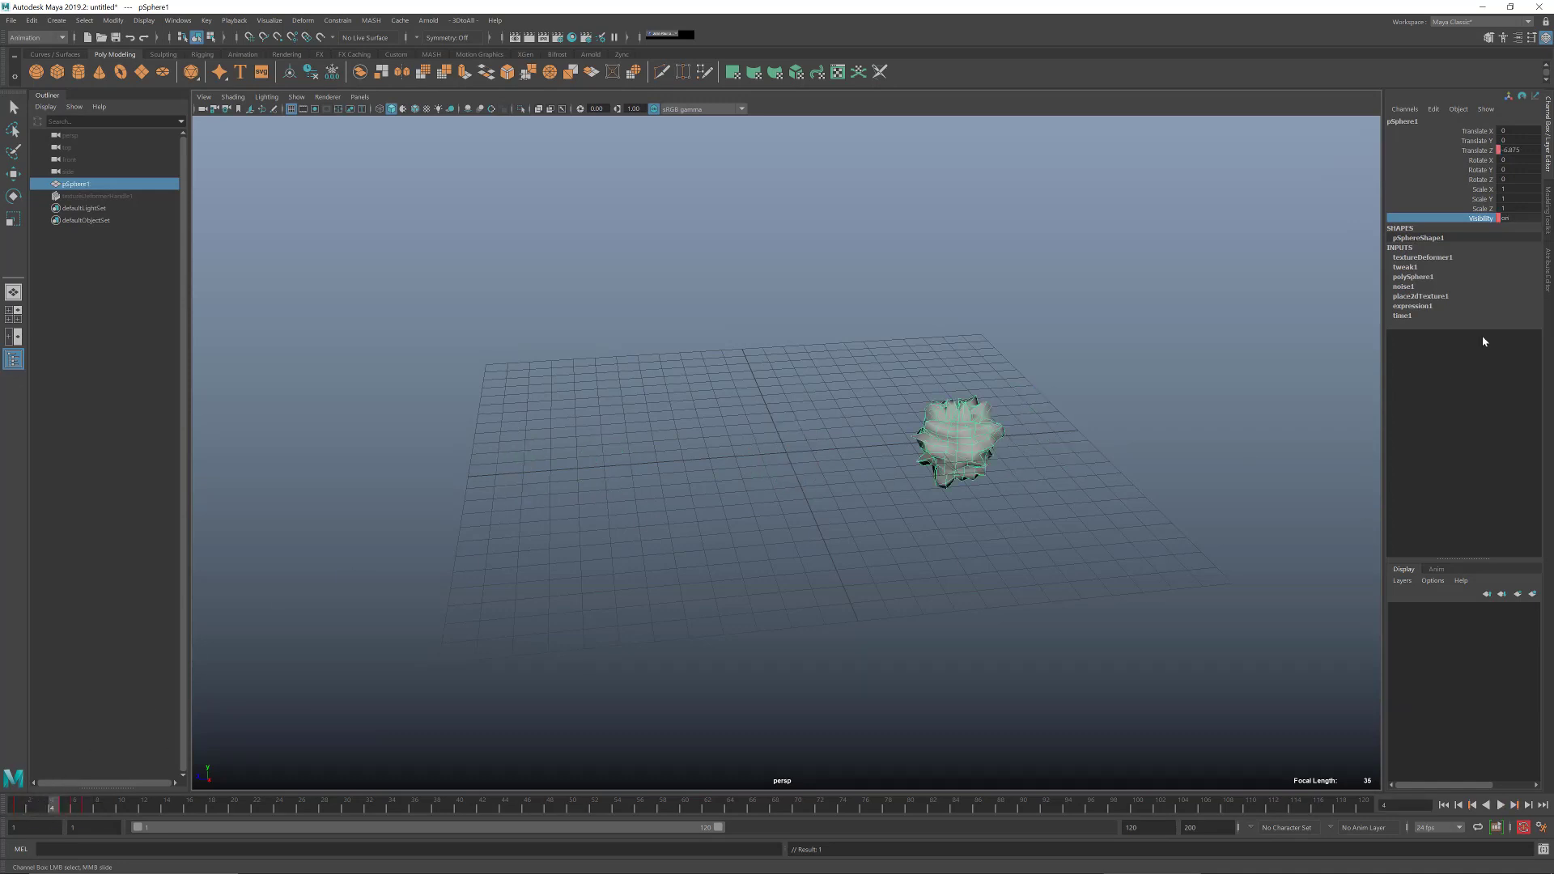
{"action": "left_click_drag", "start_coordinate": [1553, 203], "coordinate": [572, 184]}
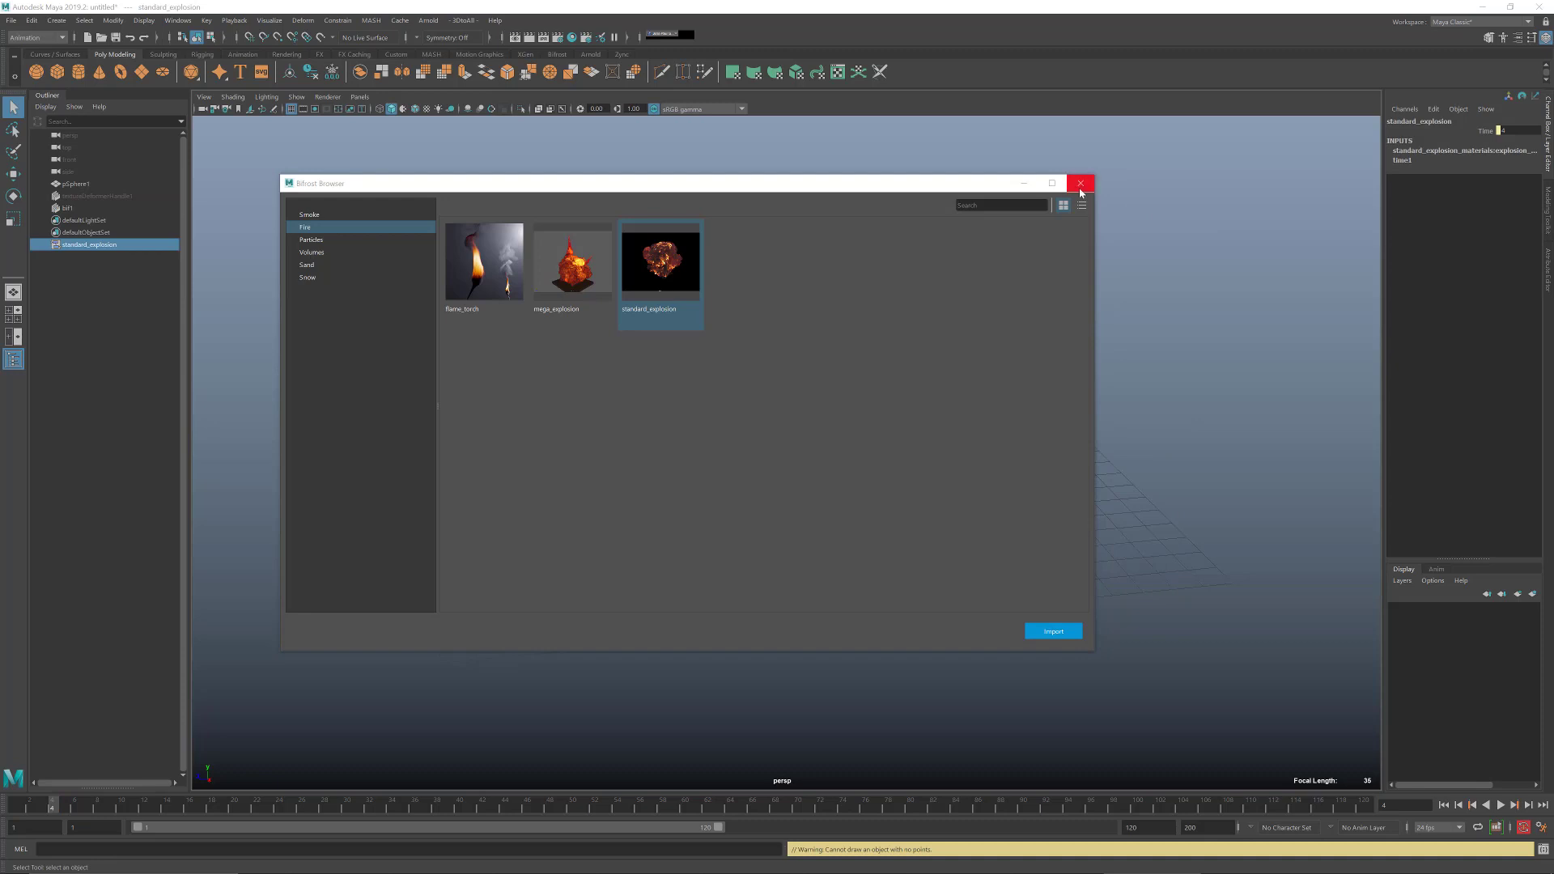
- Close the Bifrost Browser, leaving the standard_explosion graph in the Bifrost Graph Editor
{"action": "left_click", "coordinate": [1081, 185]}
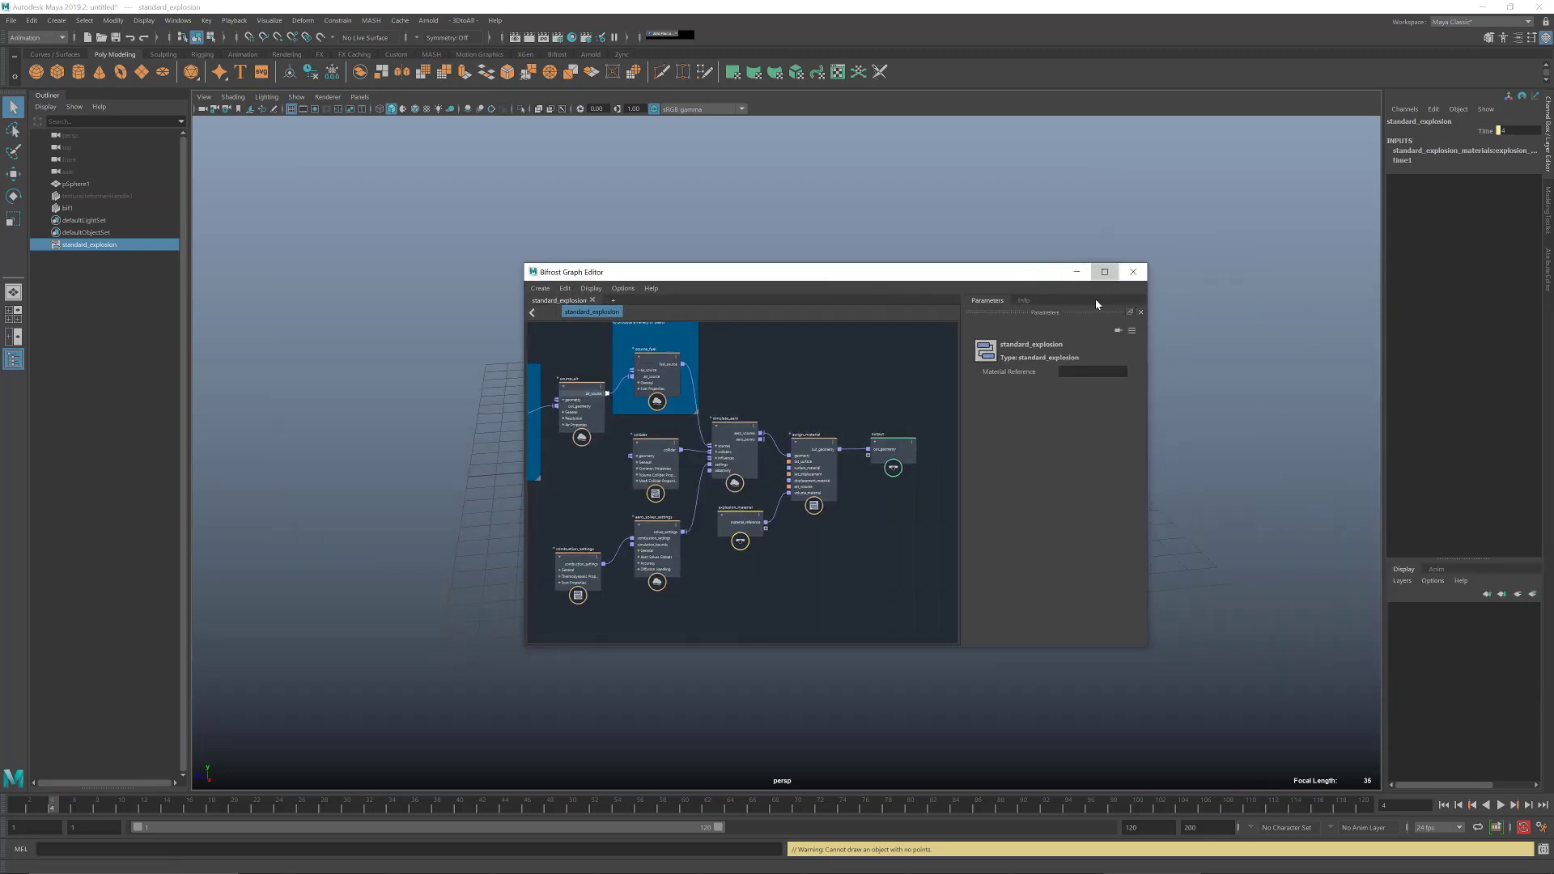
{"action": "left_click", "coordinate": [1104, 272]}
{"action": "key", "text": "f"}
{"action": "scroll", "coordinate": [912, 305], "scroll_direction": "up", "scroll_amount": 5}
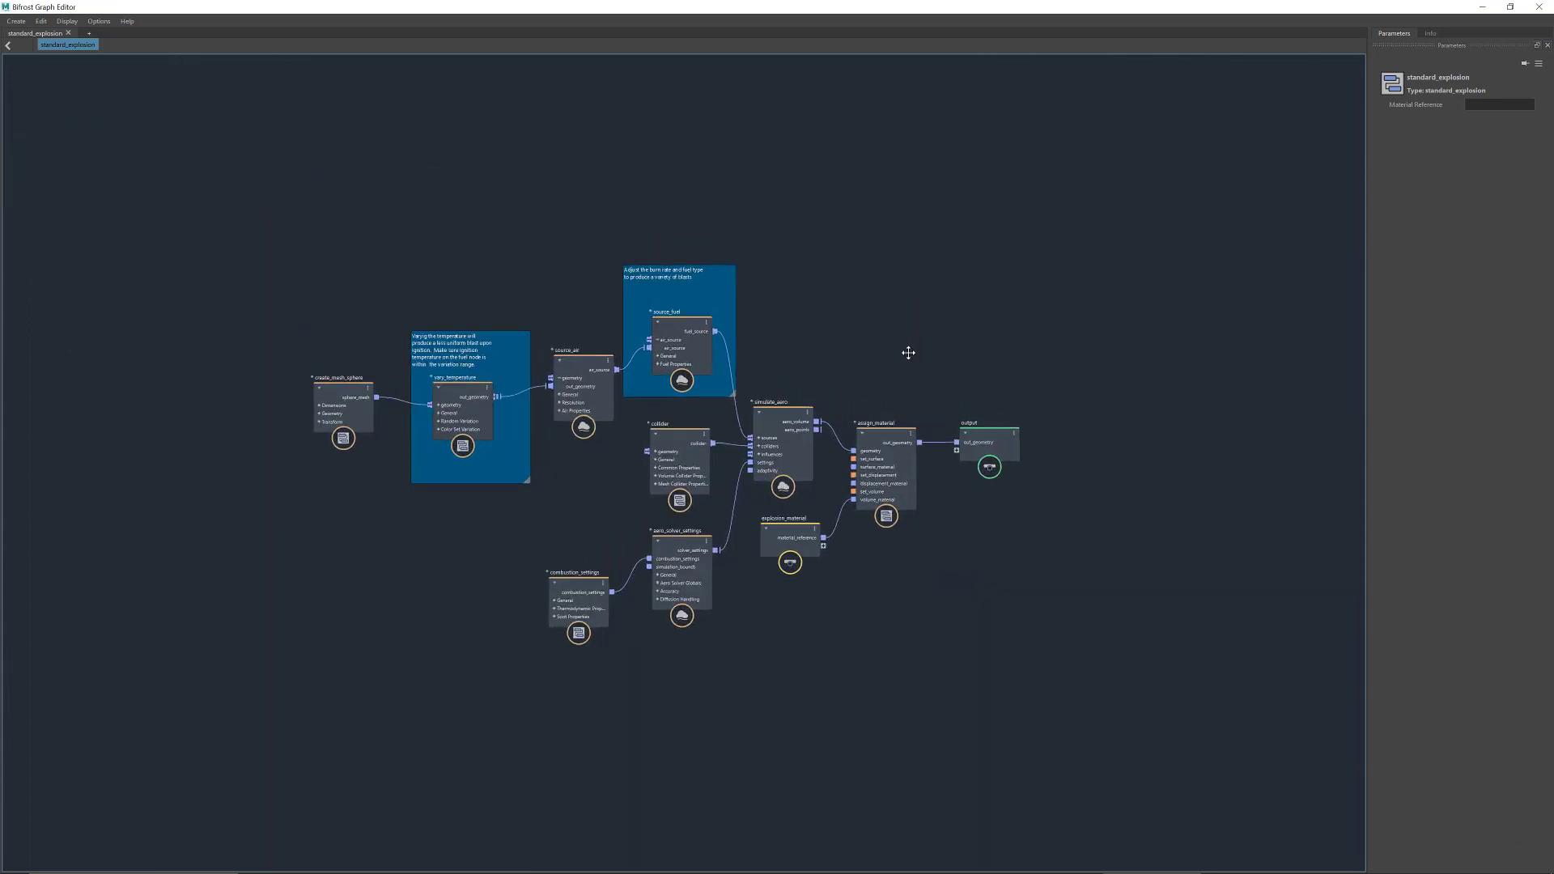
{"action": "scroll", "coordinate": [908, 353], "scroll_direction": "up", "scroll_amount": 4}
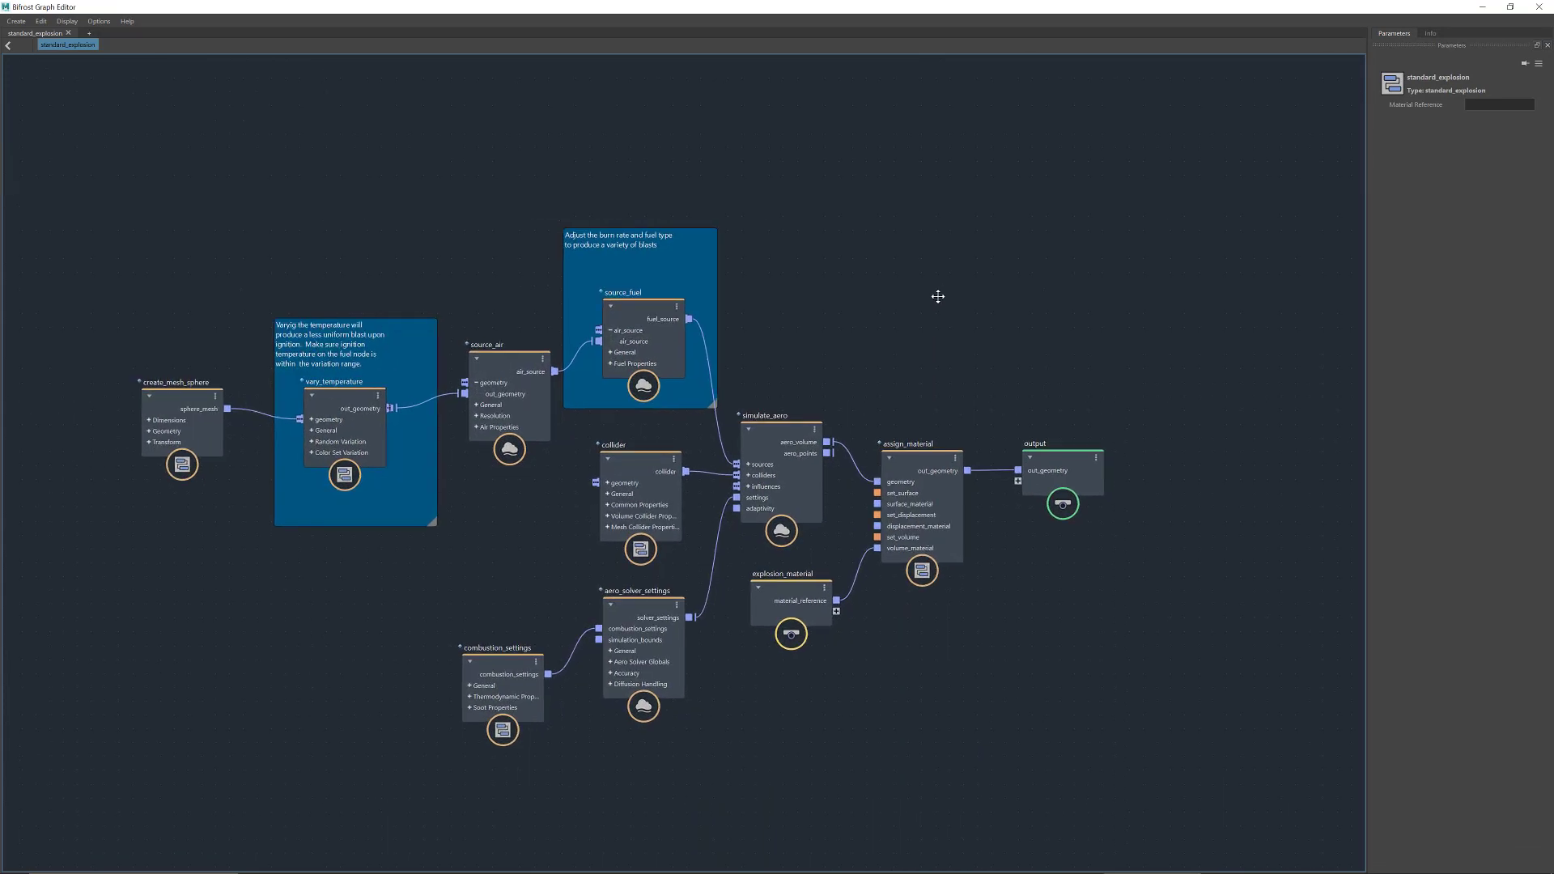
{"action": "middle_click_drag", "start_coordinate": [938, 296], "coordinate": [945, 307], "text": "alt"}
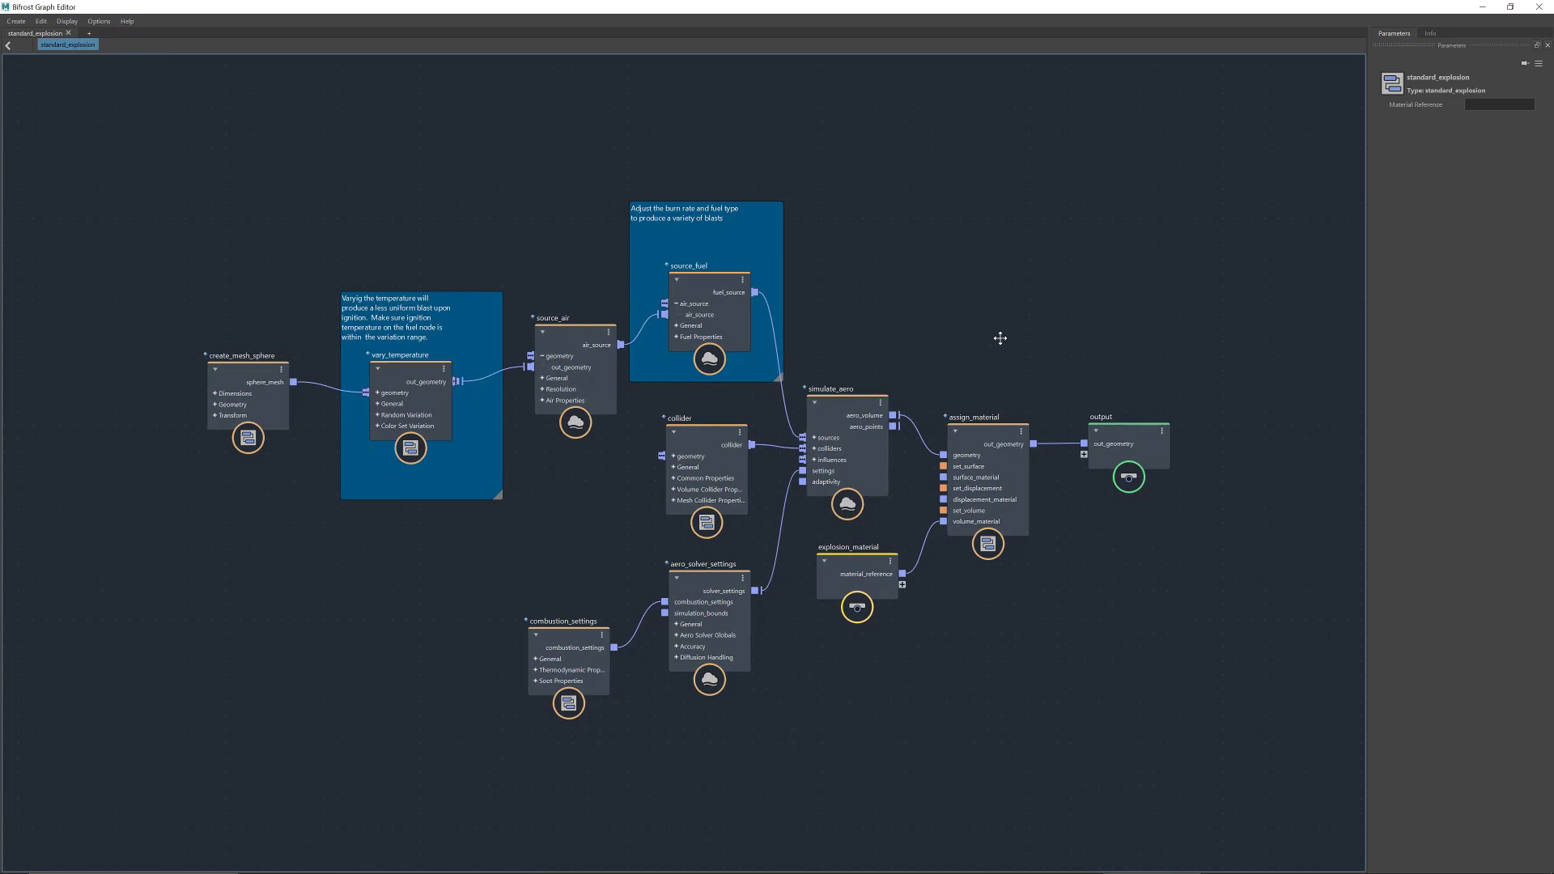
{"action": "middle_click_drag", "start_coordinate": [975, 316], "coordinate": [1058, 305], "text": "alt"}
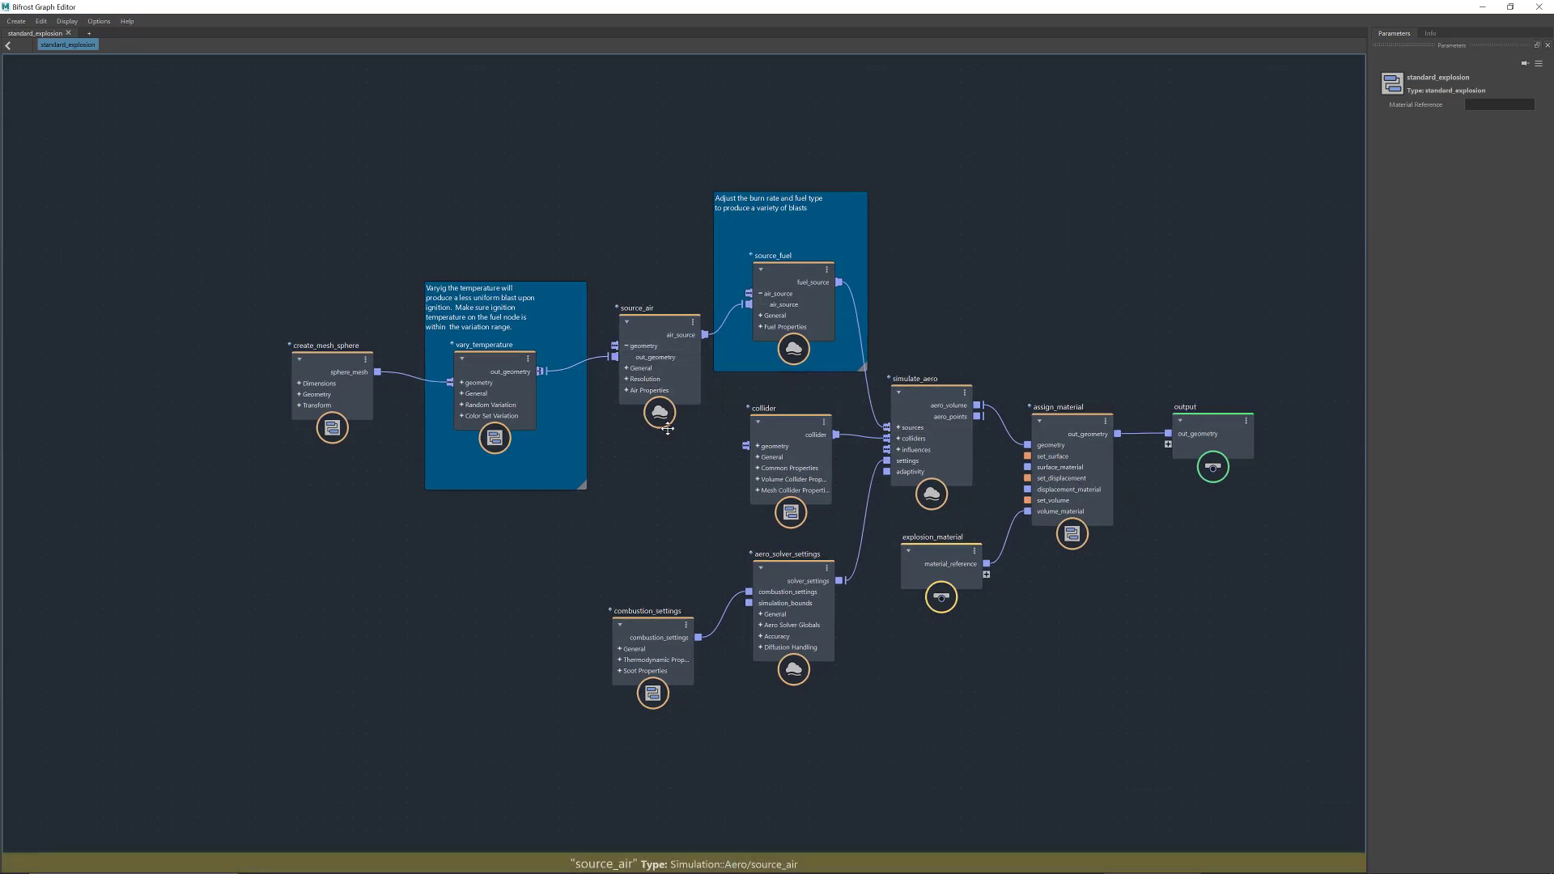
- Select the vary_temperature node and frame the graph's left-hand nodes
{"action": "left_click", "coordinate": [585, 374]}
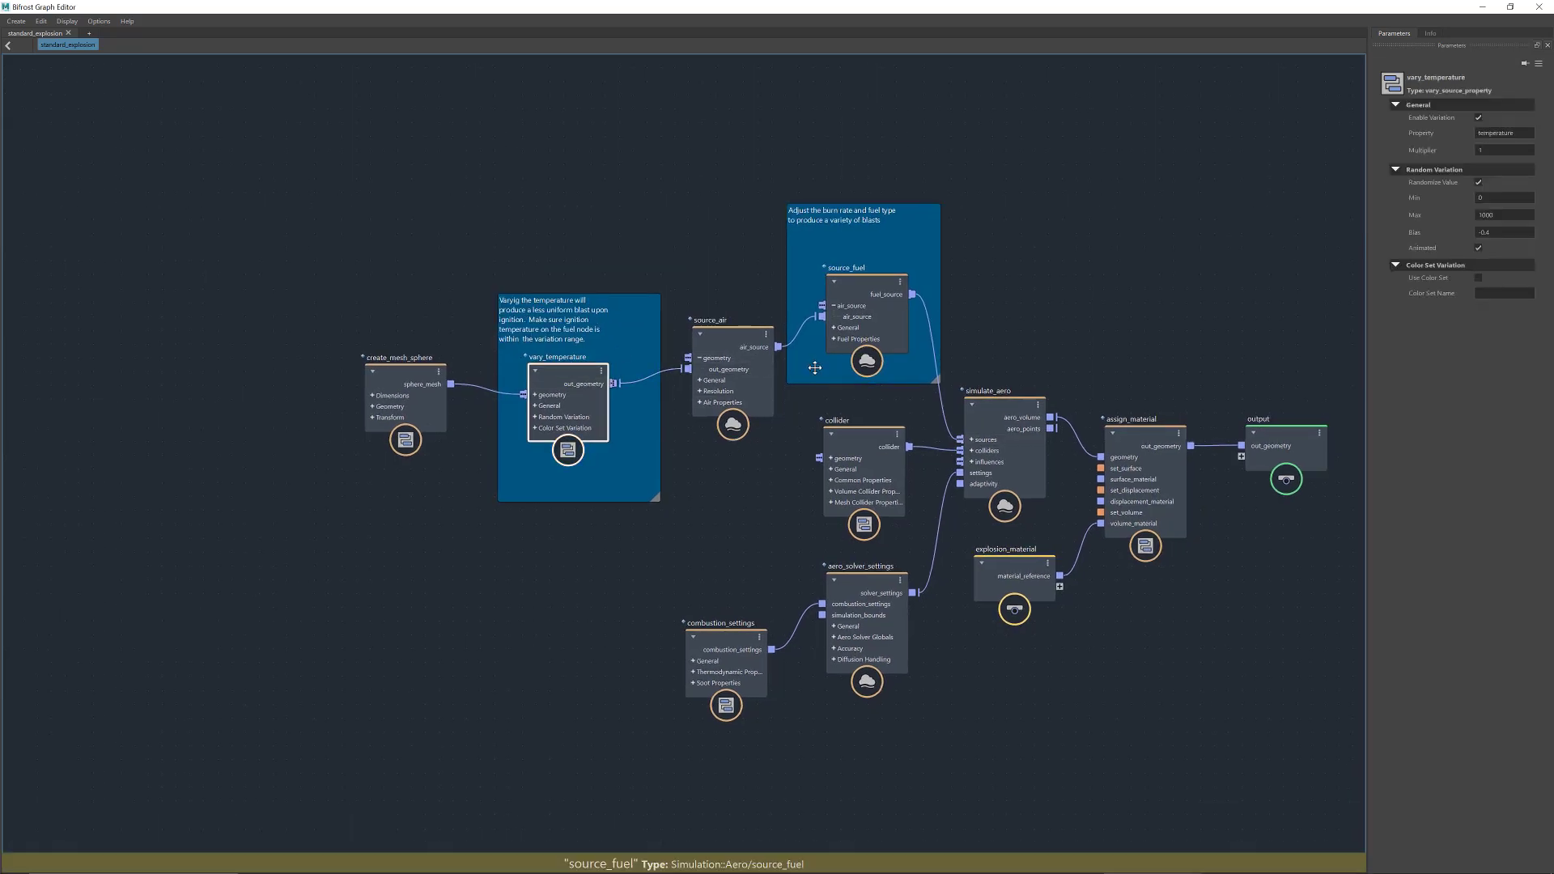
{"action": "middle_click_drag", "start_coordinate": [742, 396], "coordinate": [842, 410], "text": "alt"}
{"action": "right_click_drag", "start_coordinate": [843, 409], "coordinate": [496, 420], "text": "alt"}
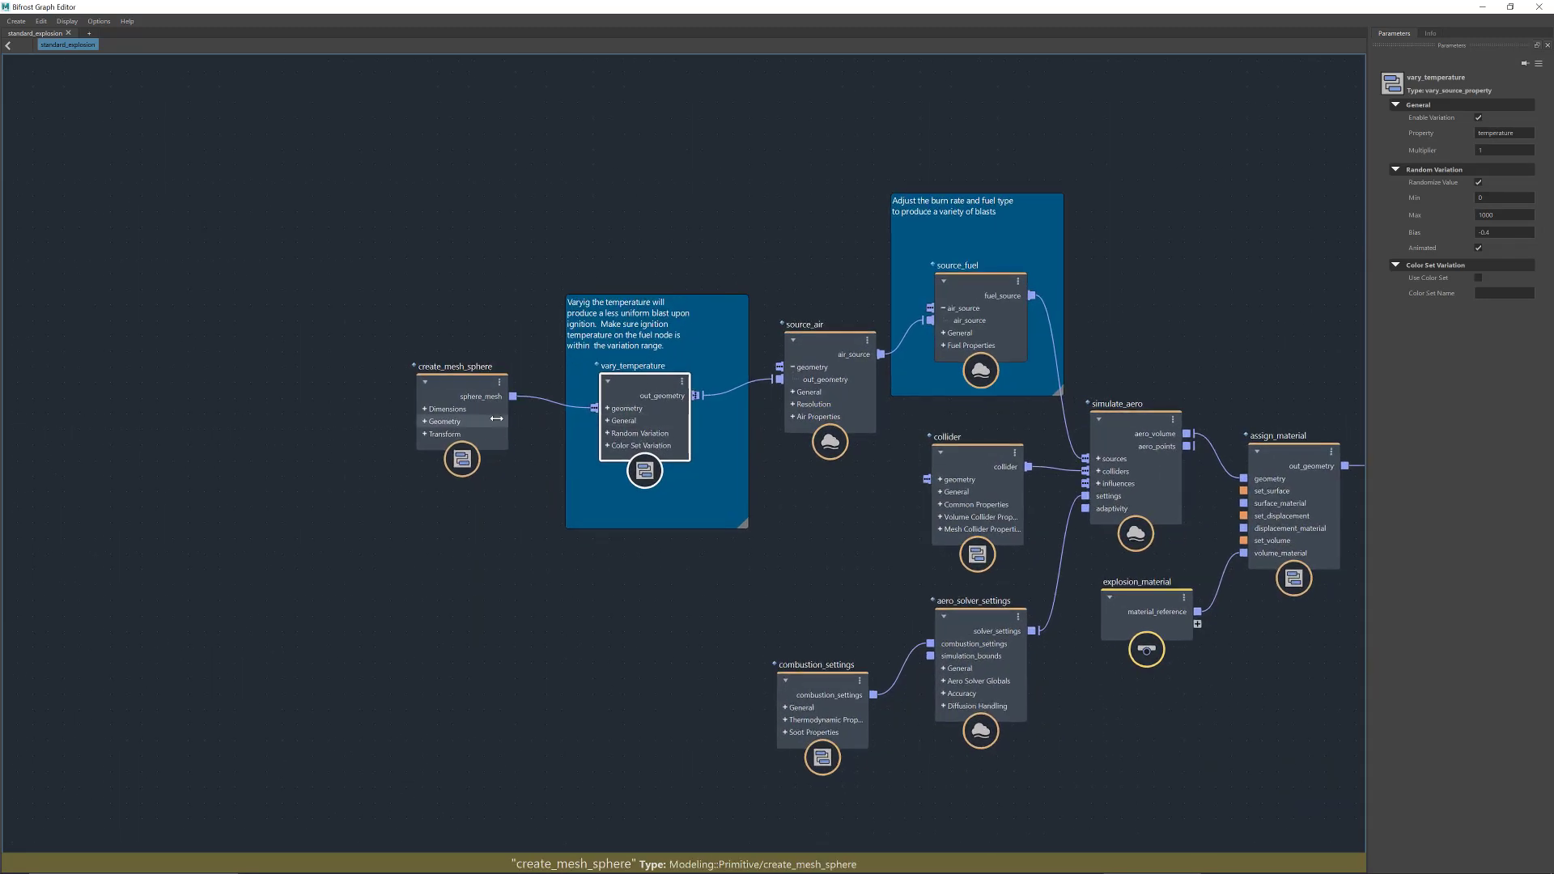
{"action": "middle_click_drag", "start_coordinate": [639, 292], "coordinate": [645, 353], "text": "alt"}
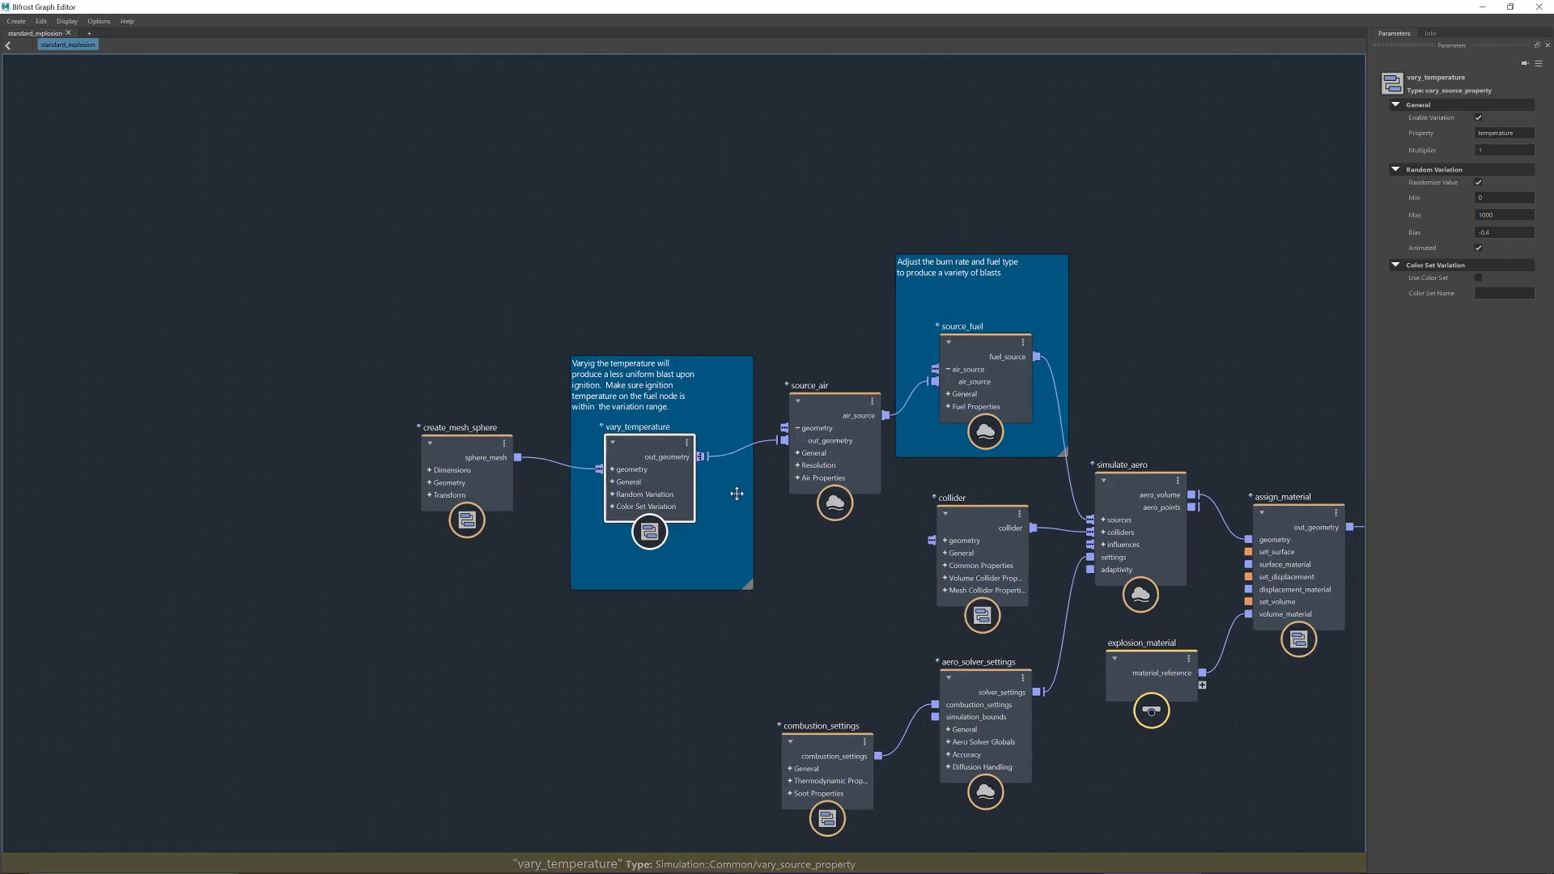
{"action": "scroll", "coordinate": [732, 486], "scroll_direction": "up", "scroll_amount": 2}
{"action": "scroll", "coordinate": [732, 374], "scroll_direction": "up", "scroll_amount": 3}
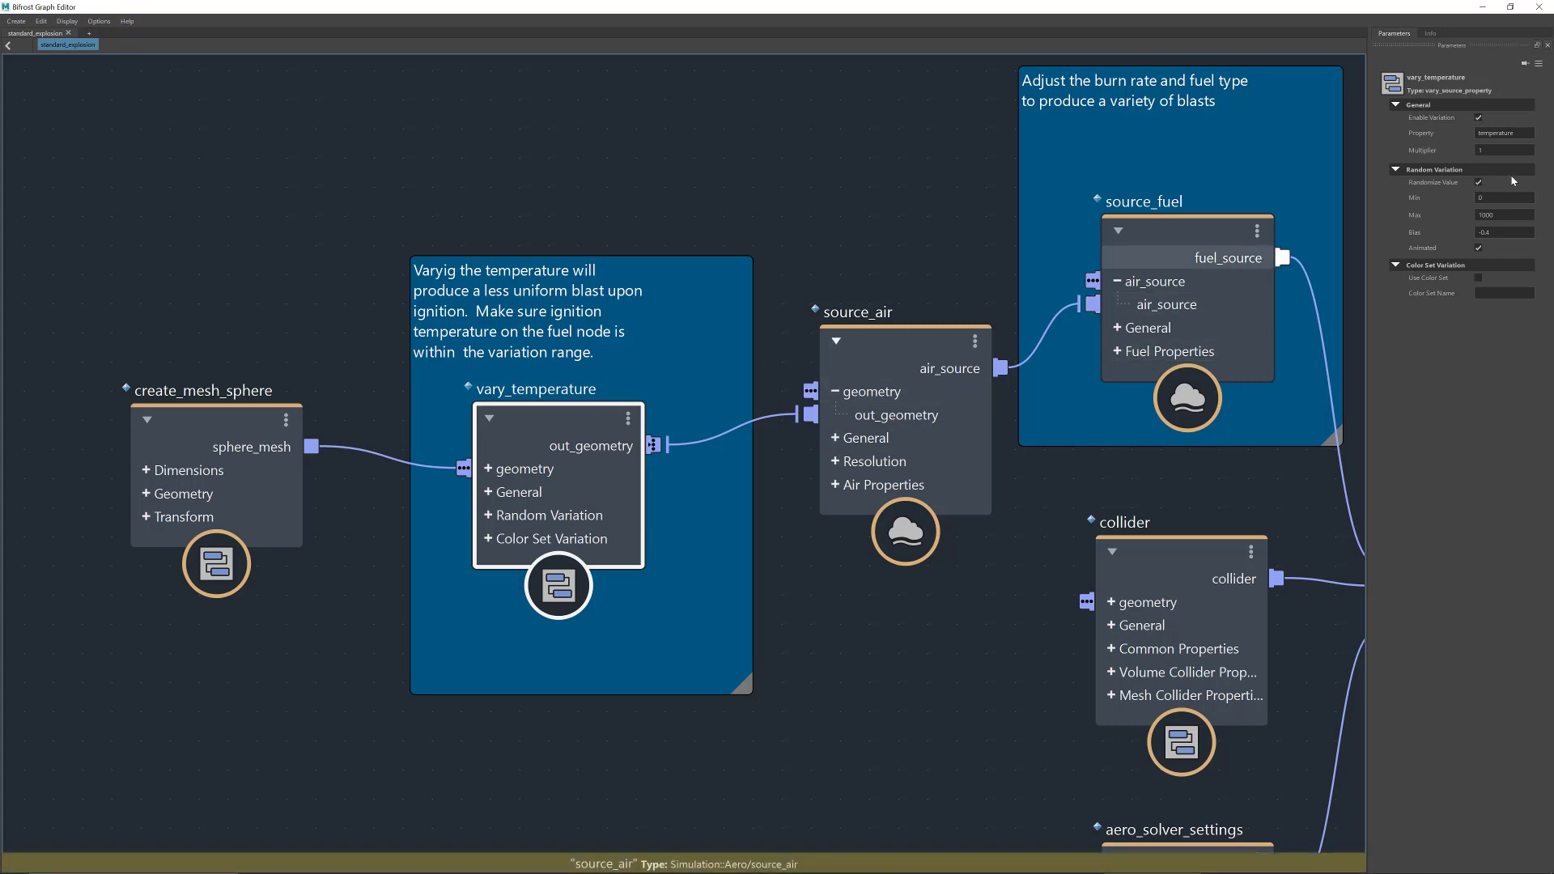
- Select source_air and review its End Frame 12, keeping Resolution Mode at Relative
{"action": "middle_click_drag", "start_coordinate": [903, 255], "coordinate": [794, 250]}
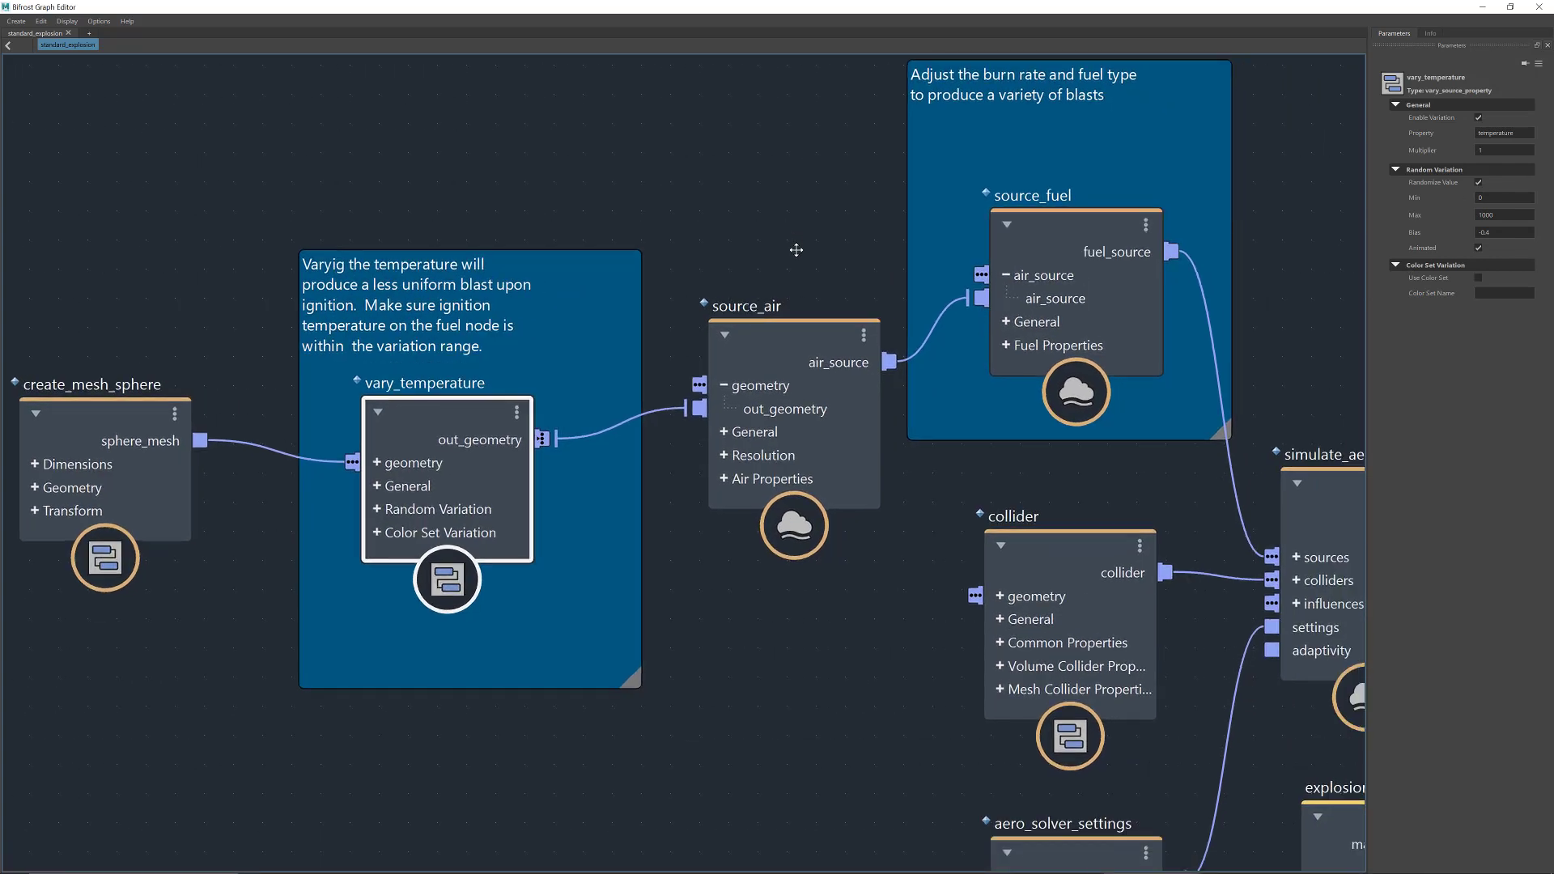
{"action": "left_click_drag", "start_coordinate": [802, 336], "coordinate": [779, 340]}
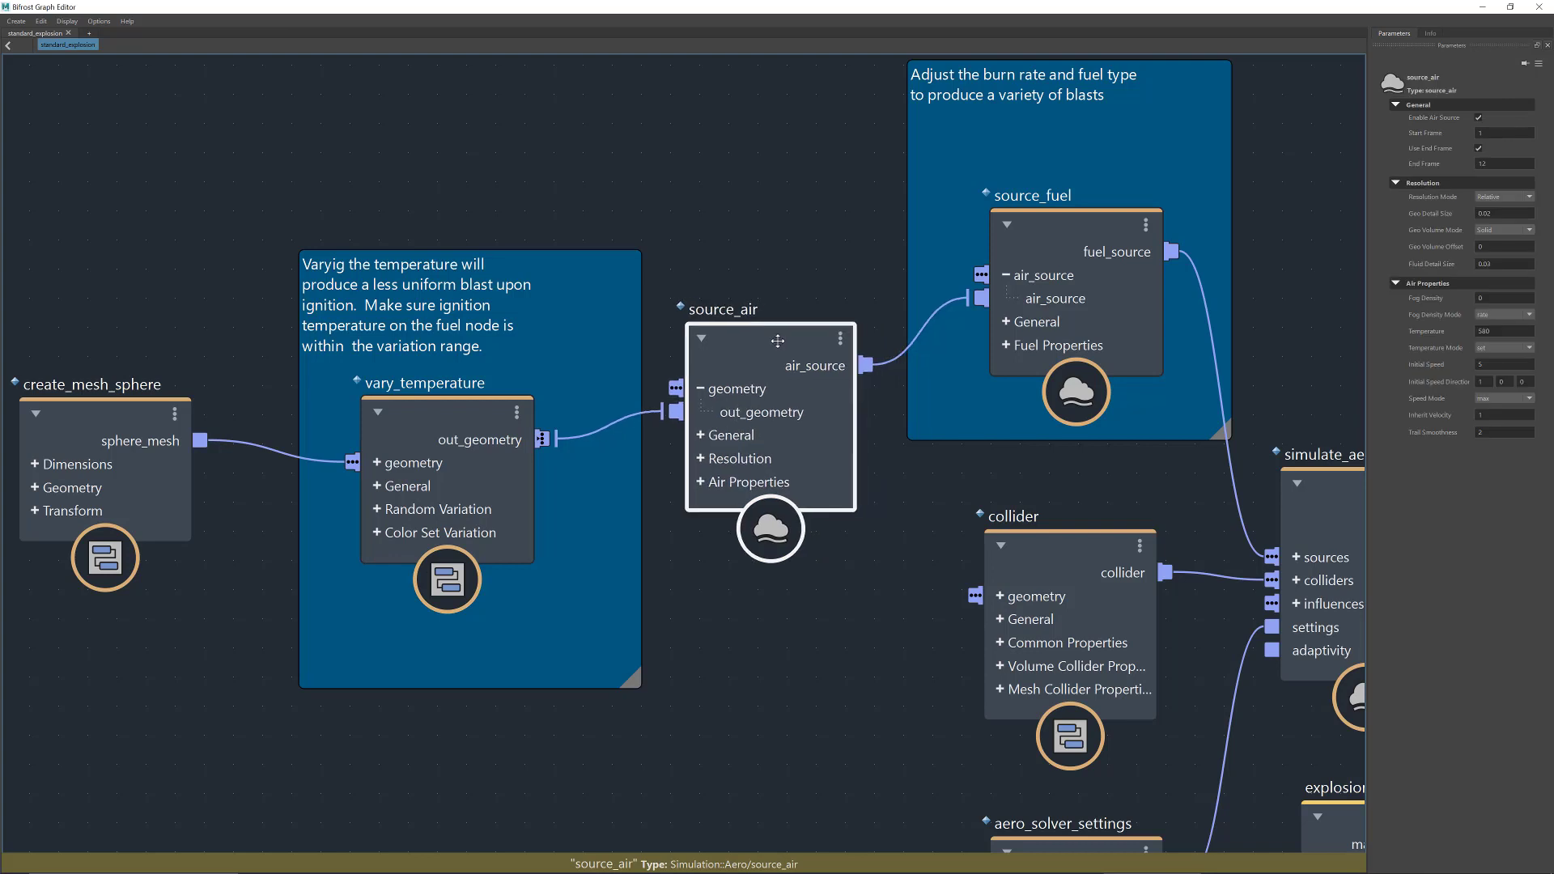
{"action": "middle_click_drag", "start_coordinate": [1234, 233], "coordinate": [1082, 246]}
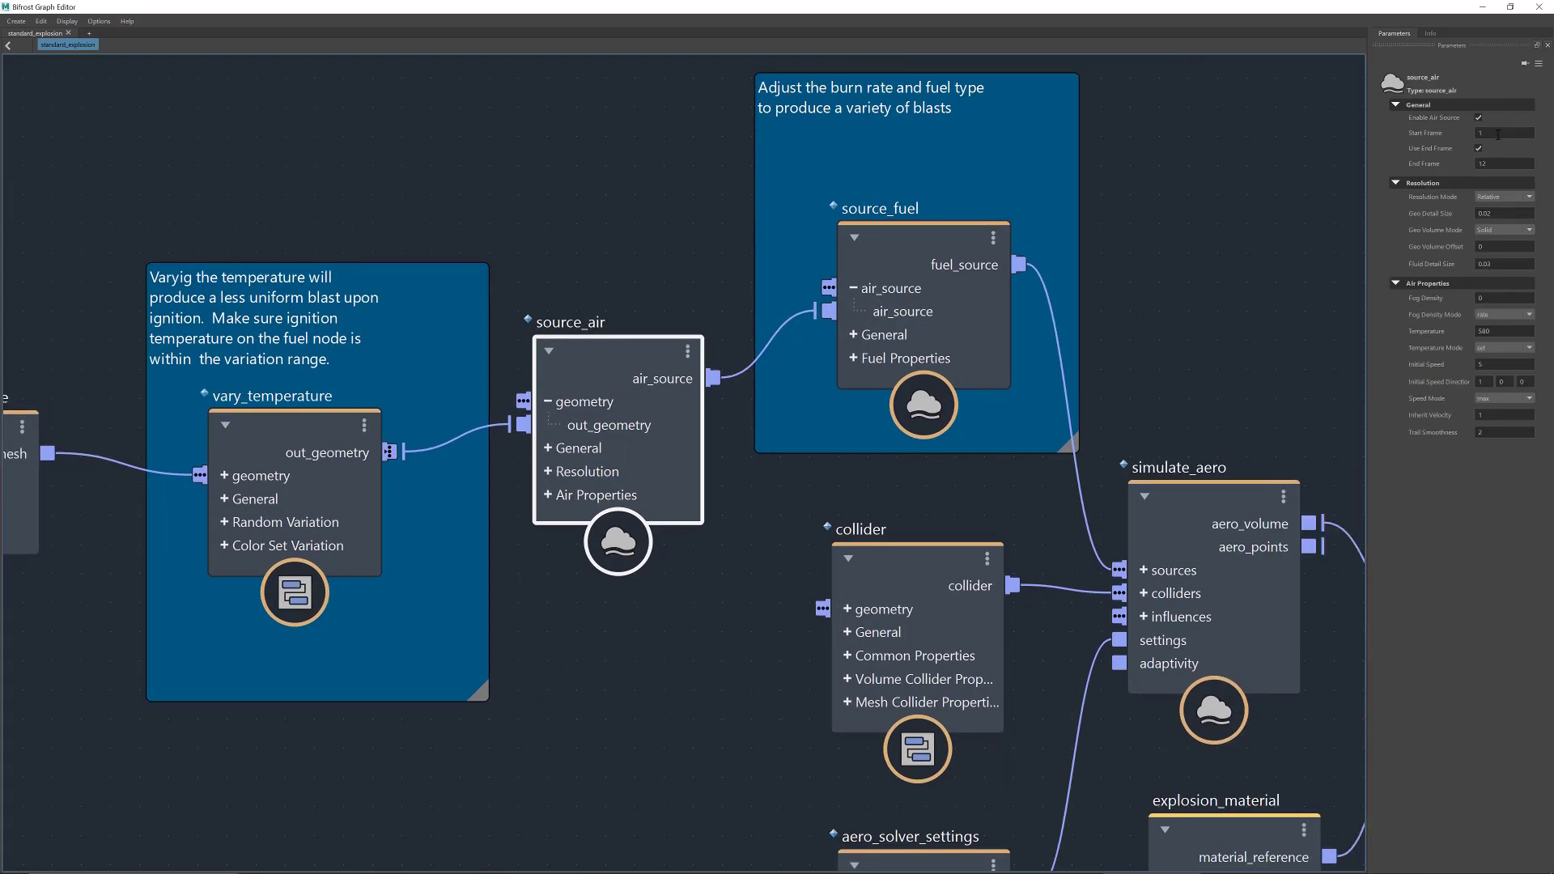
{"action": "left_click", "coordinate": [1491, 165]}
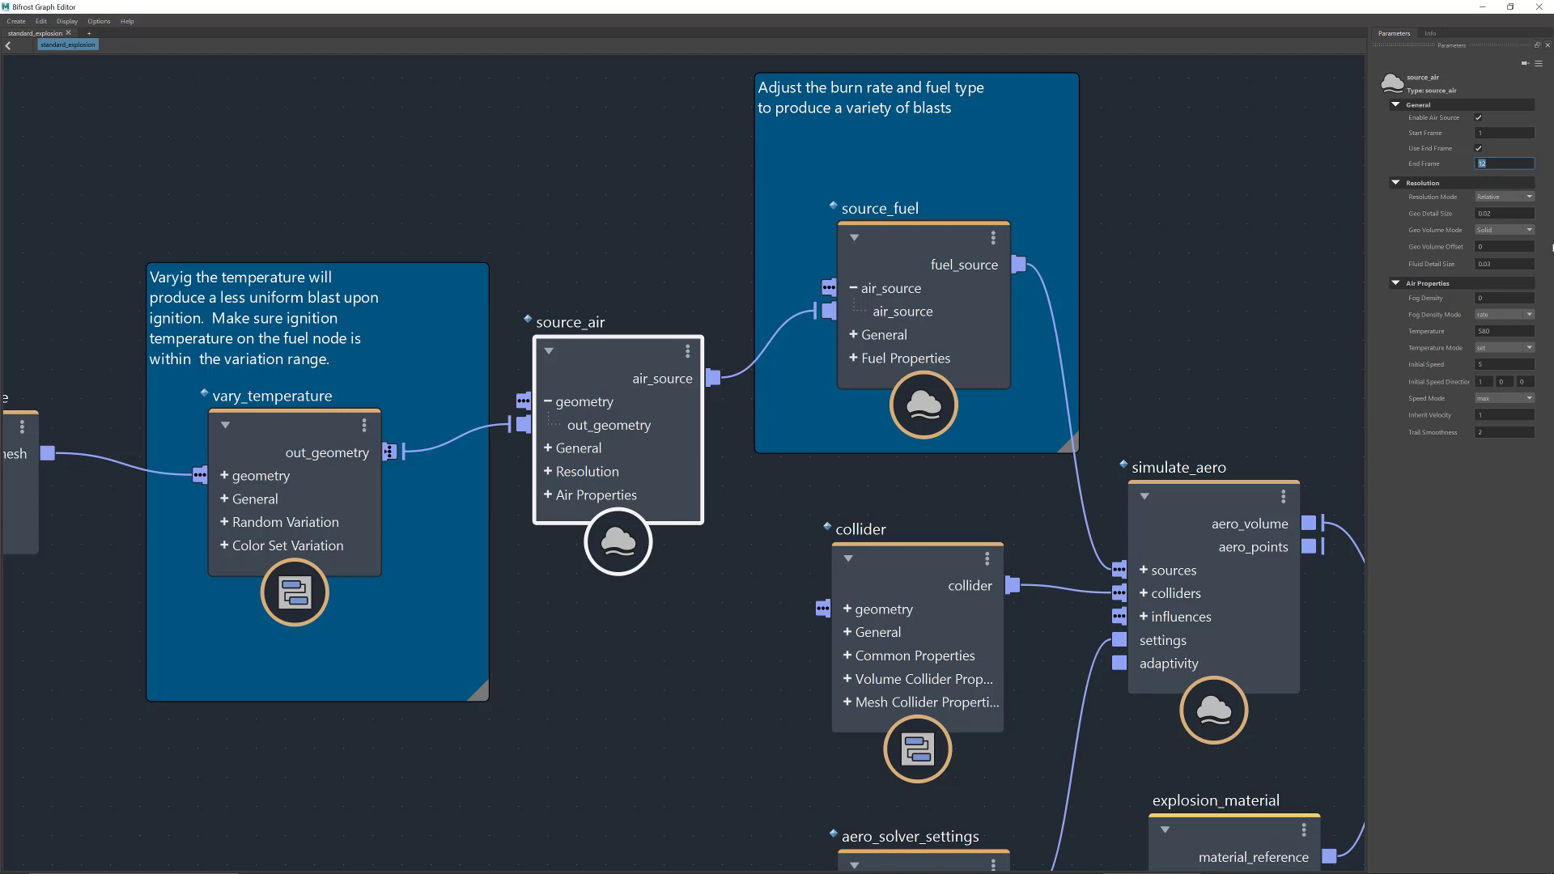
{"action": "left_click", "coordinate": [1504, 197]}
{"action": "left_click", "coordinate": [1504, 197]}
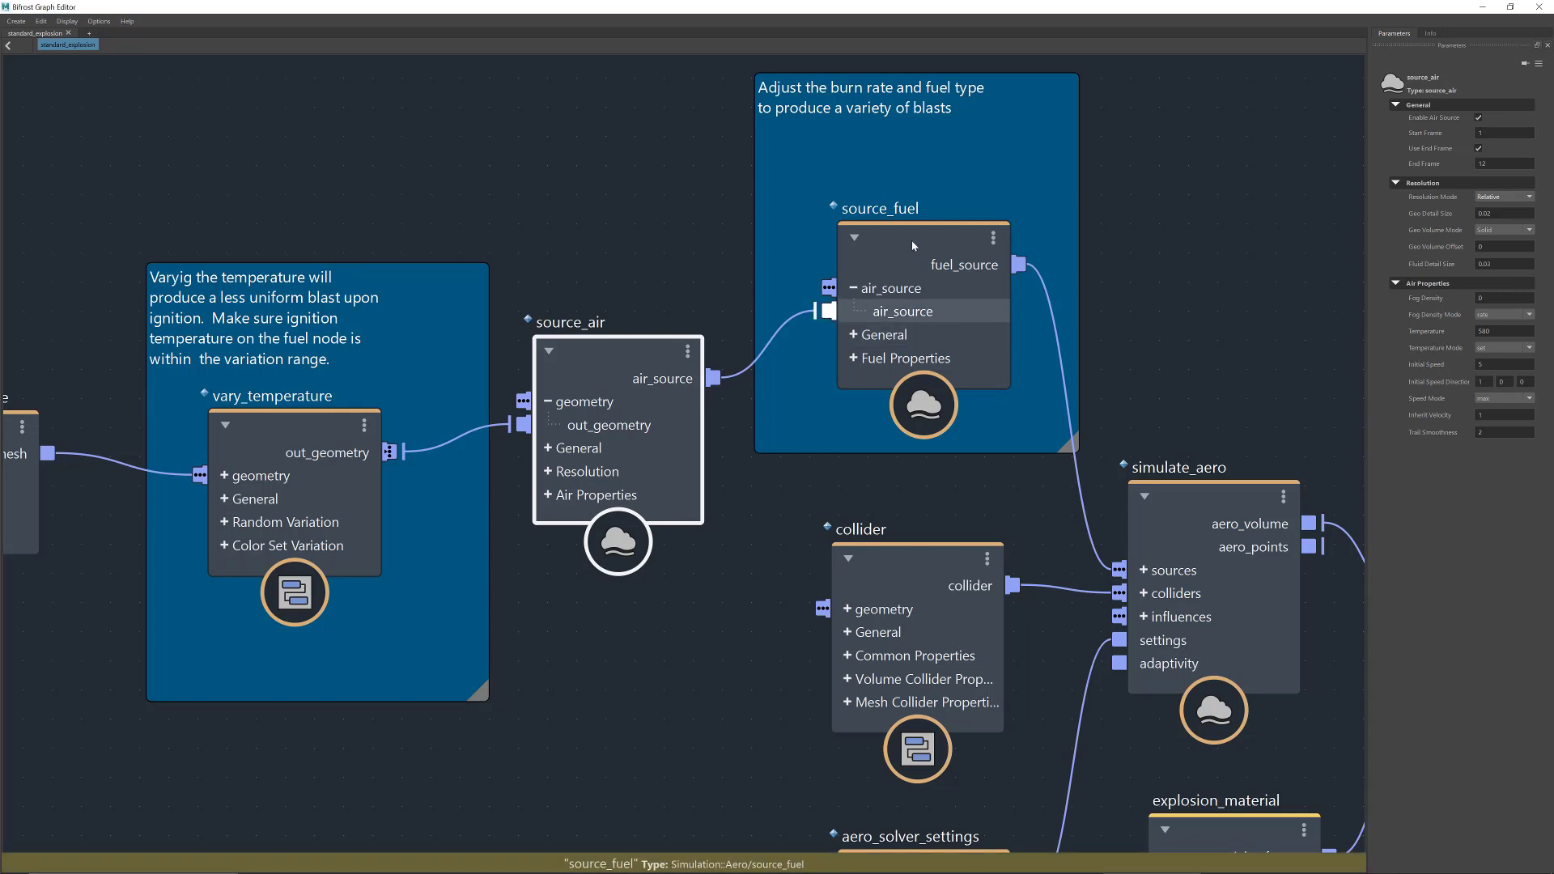
- Select the source_fuel node and keep its Fuel Type set to methane
{"action": "left_click_drag", "start_coordinate": [941, 245], "coordinate": [936, 224]}
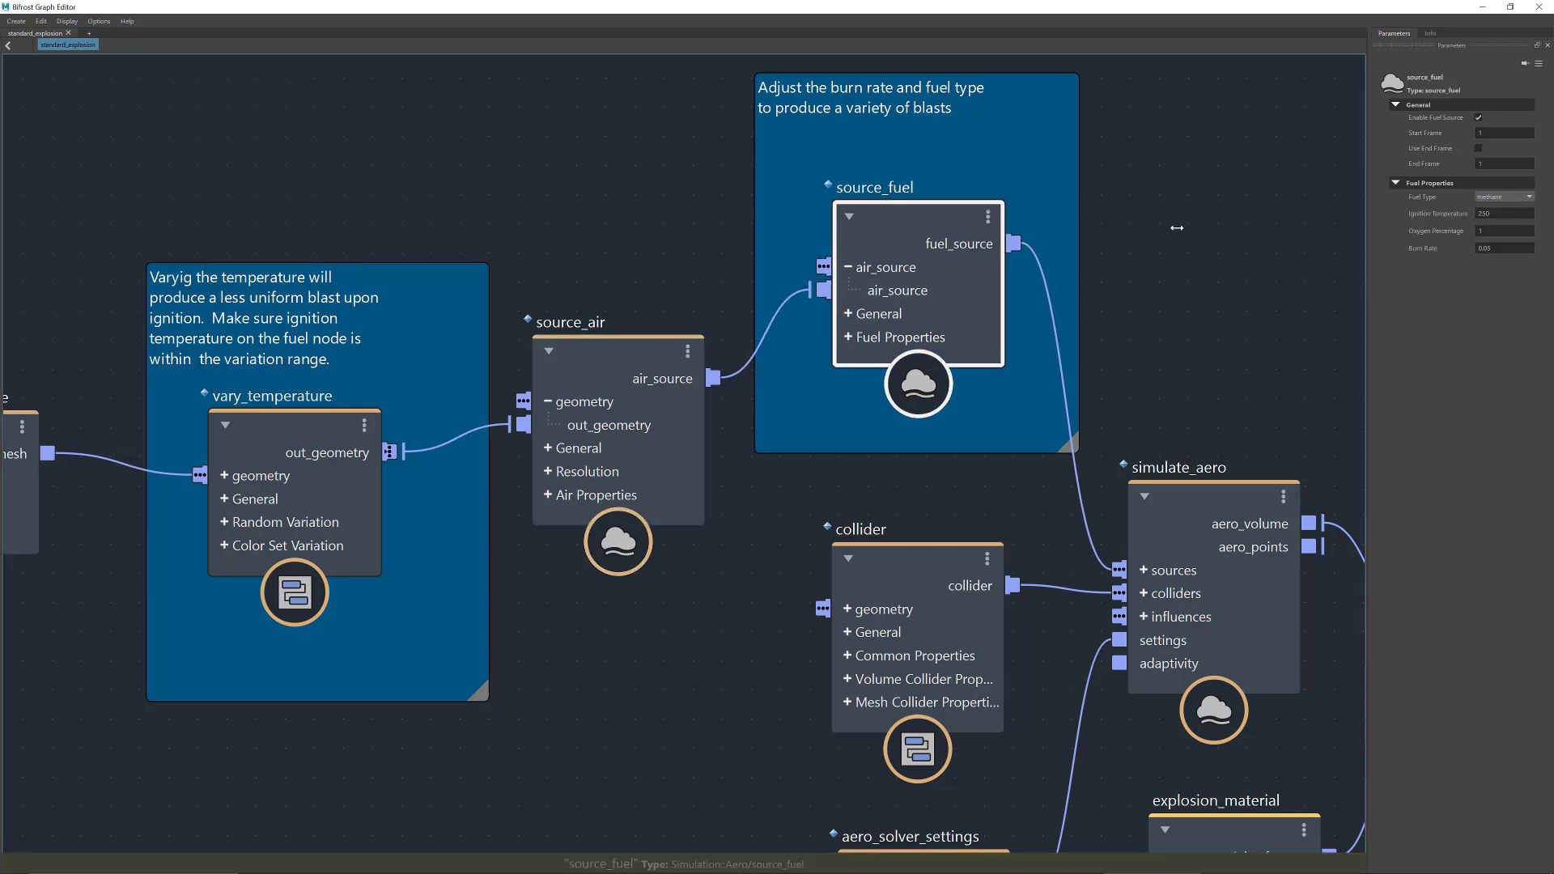
{"action": "middle_click_drag", "start_coordinate": [1162, 250], "coordinate": [1142, 277], "text": "alt"}
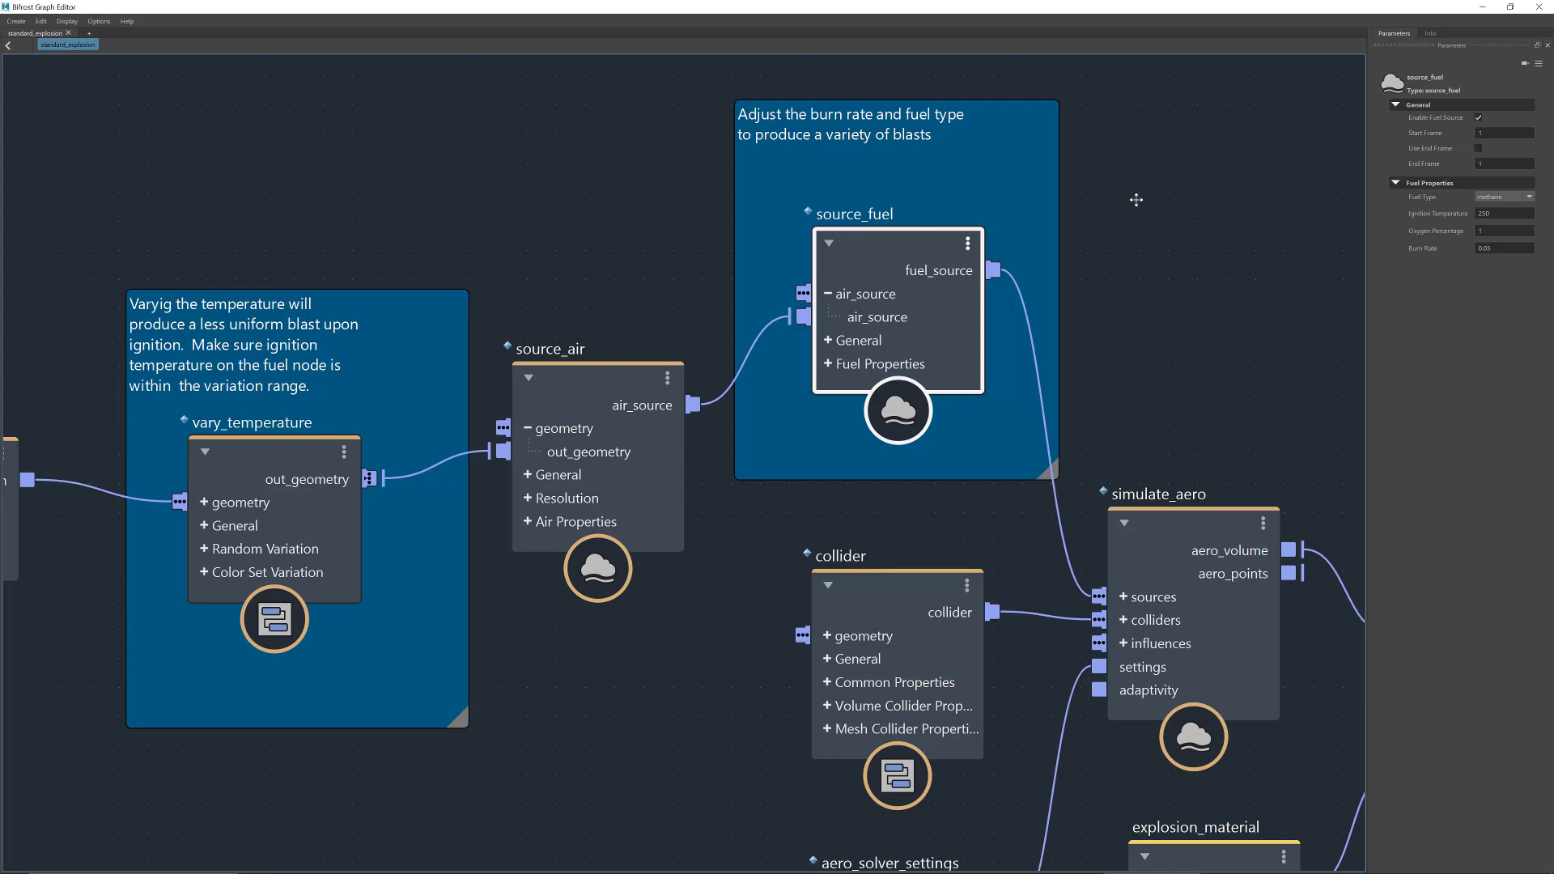
{"action": "left_click", "coordinate": [1517, 197]}
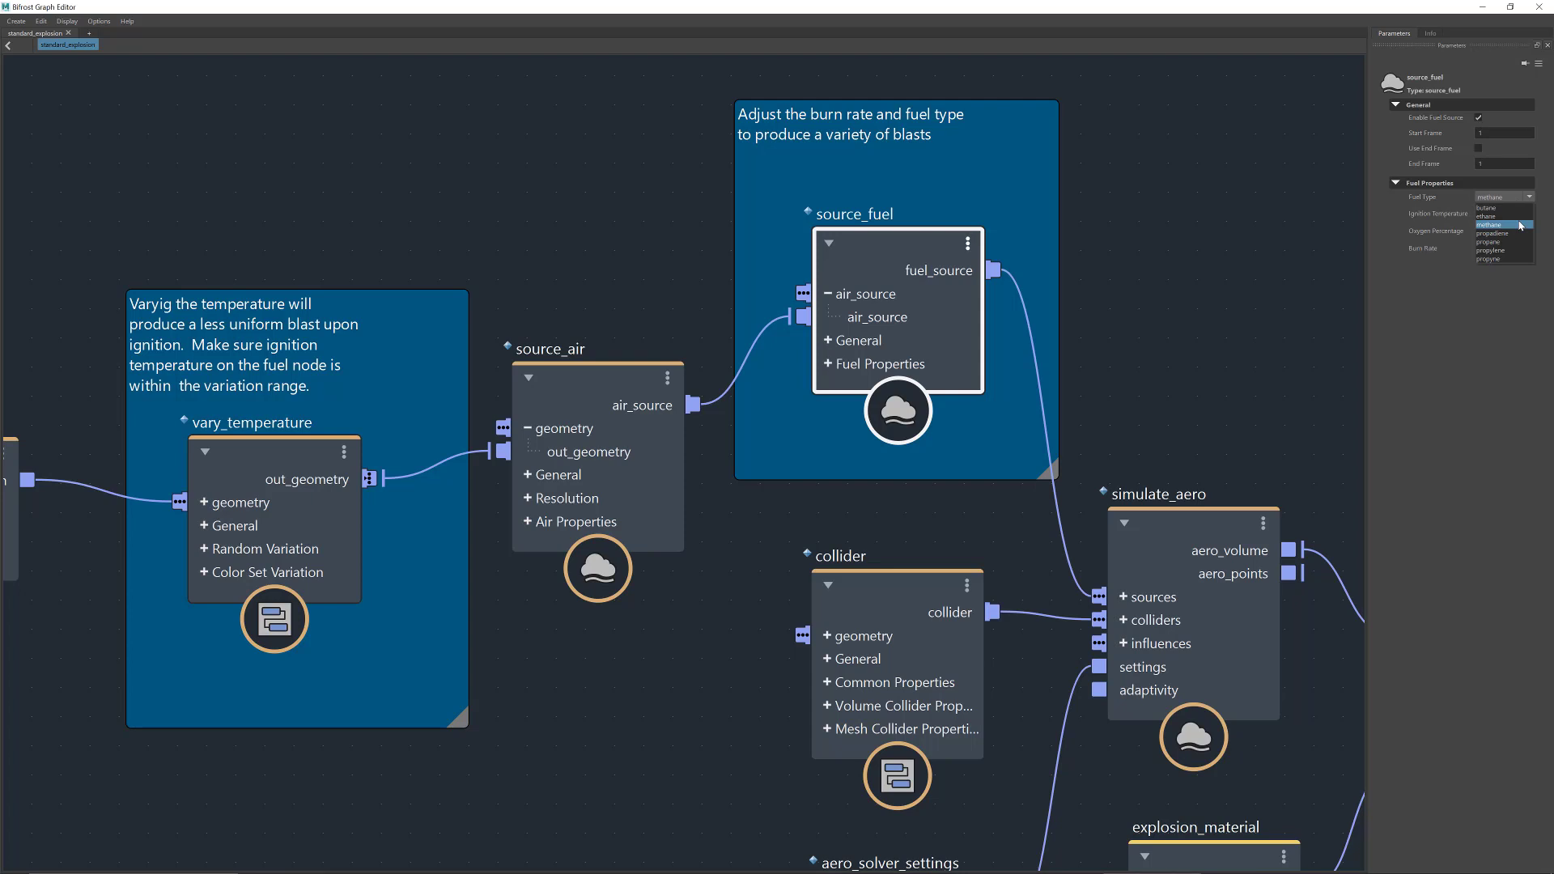
{"action": "left_click", "coordinate": [1520, 225]}
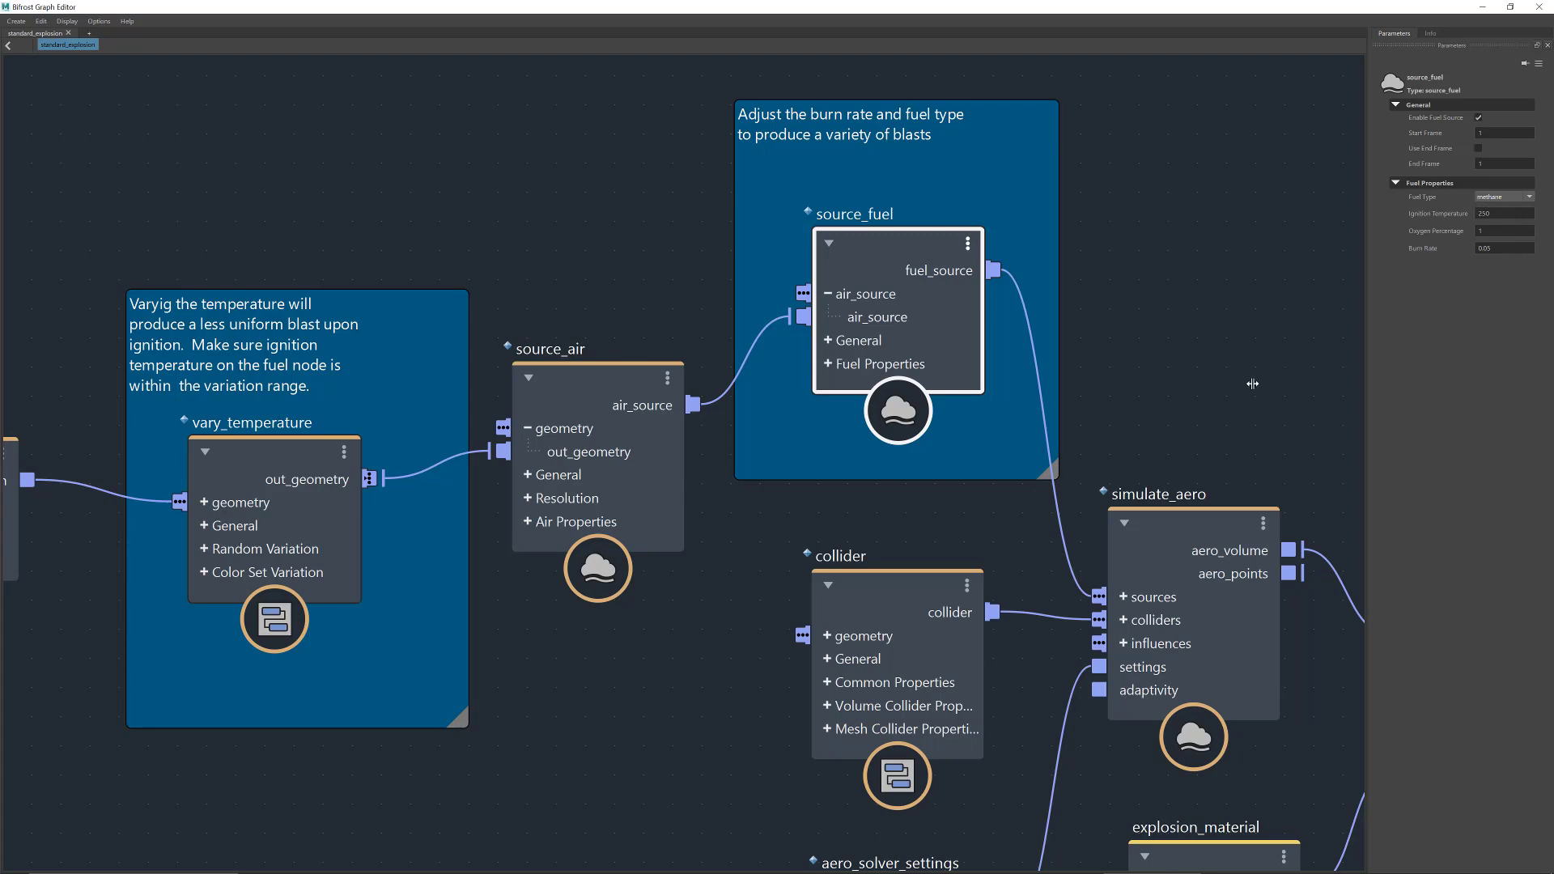
- Look over the assign_material and output nodes, then centre the graph on the collider node
{"action": "middle_click_drag", "start_coordinate": [1140, 352], "coordinate": [891, 292]}
{"action": "middle_click_drag", "start_coordinate": [1239, 337], "coordinate": [1119, 316]}
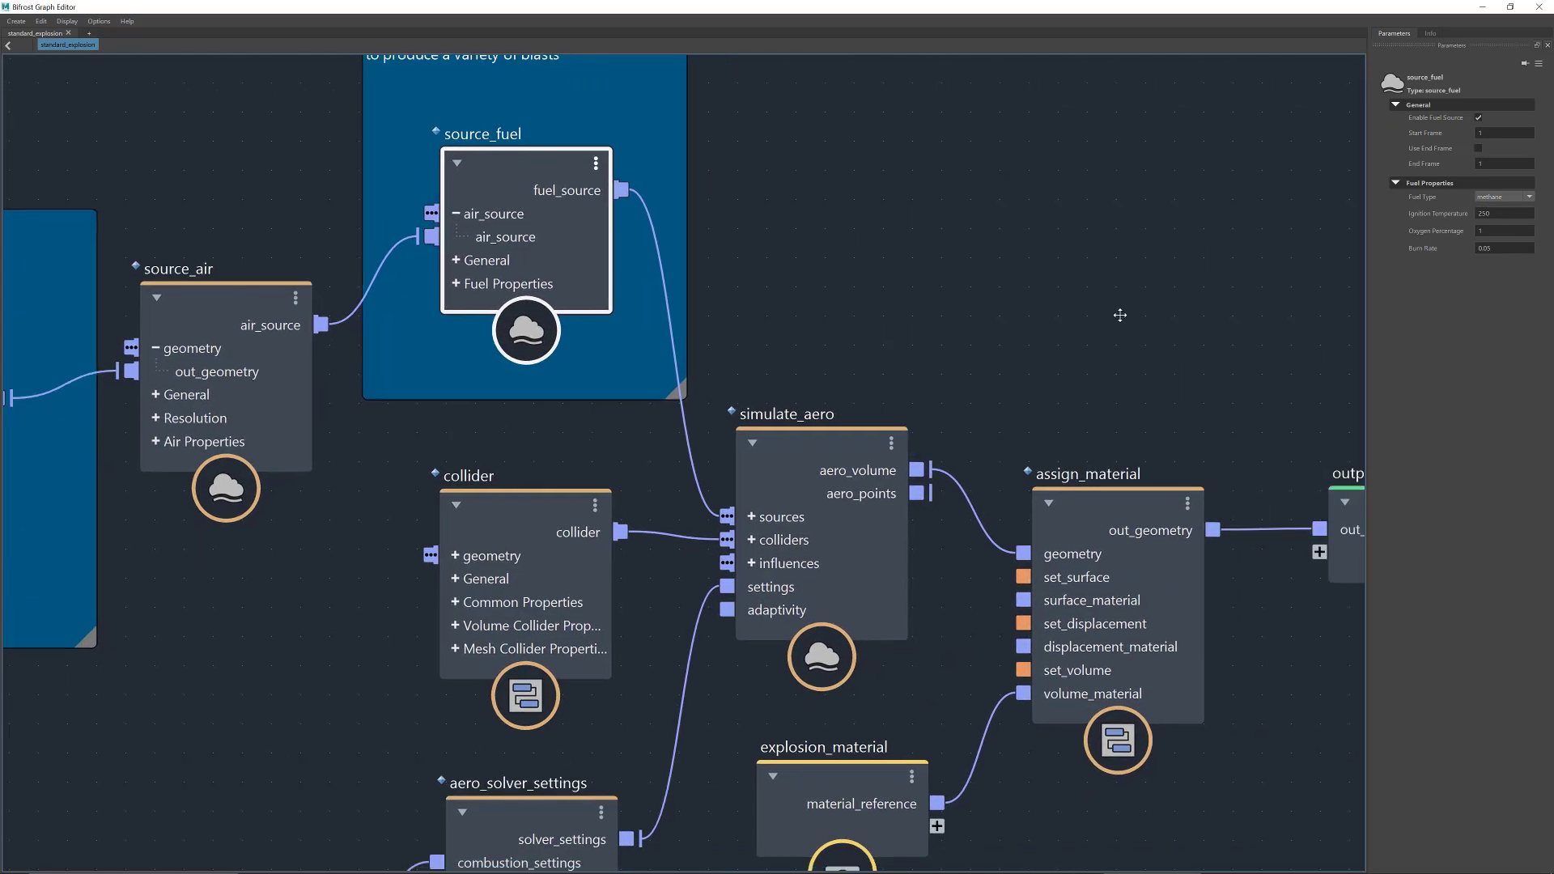
{"action": "middle_click_drag", "start_coordinate": [1086, 238], "coordinate": [1311, 182]}
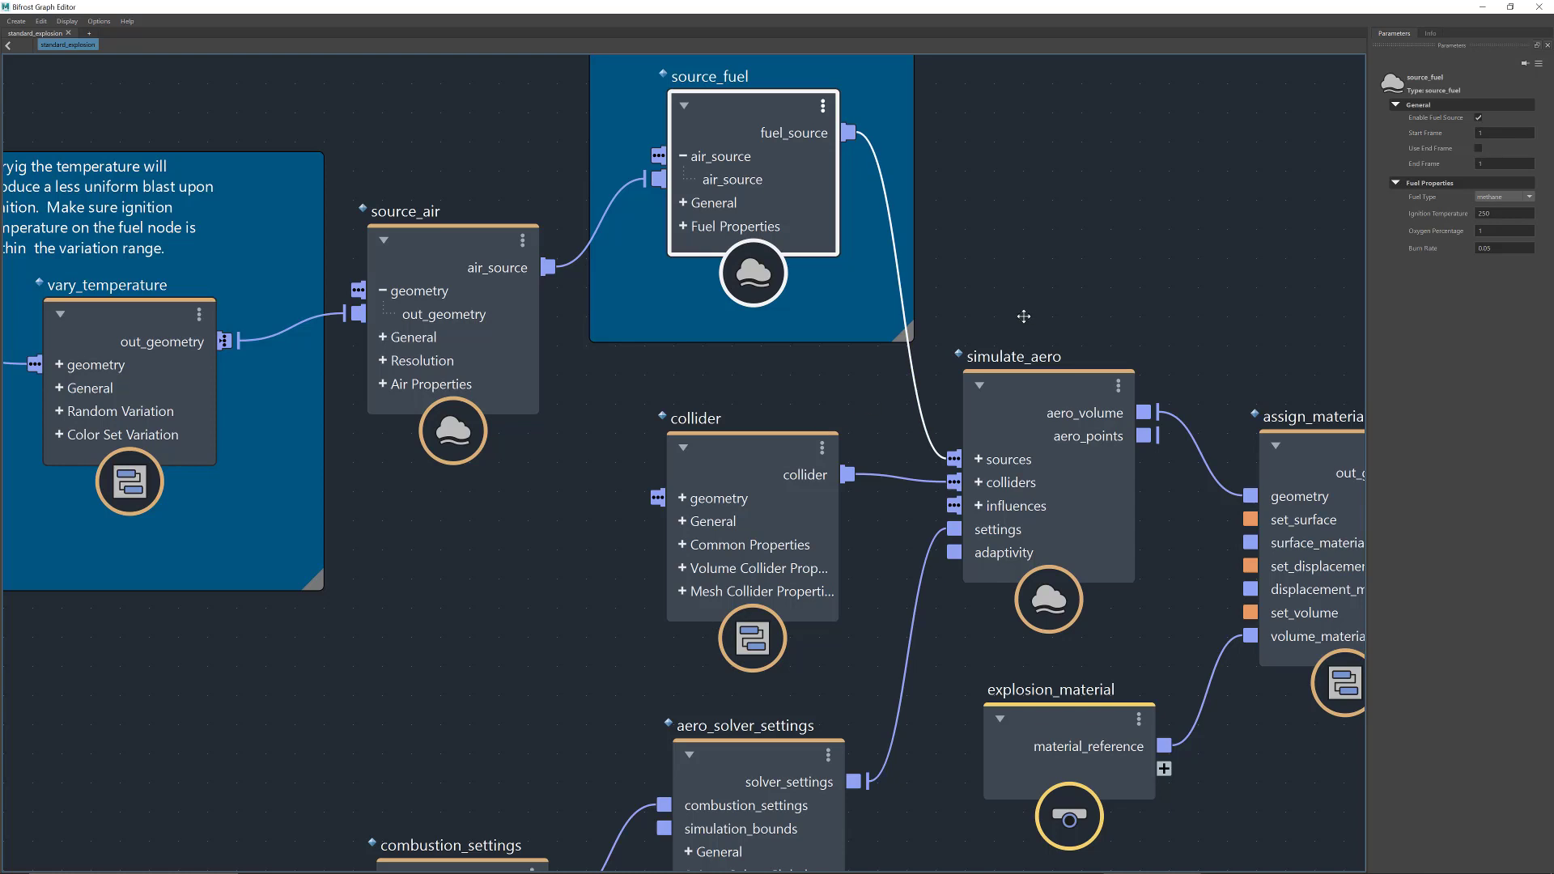
{"action": "middle_click_drag", "start_coordinate": [860, 337], "coordinate": [793, 300]}
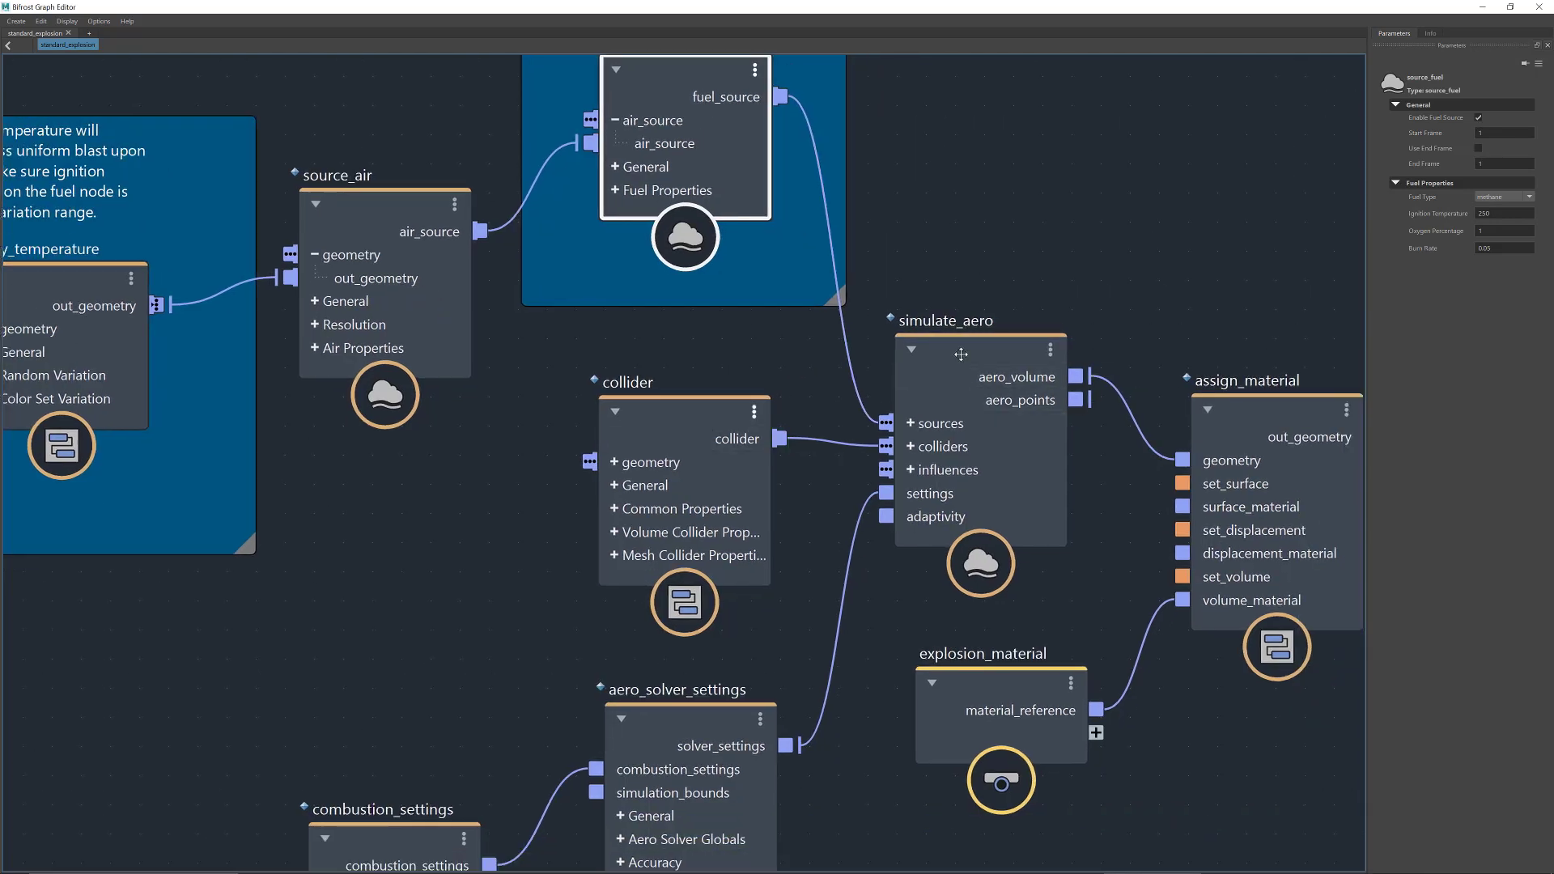
{"action": "middle_click_drag", "start_coordinate": [685, 390], "coordinate": [779, 378], "text": "alt"}
- Select the collider node and bring create_mesh_sphere back into view
{"action": "left_click", "coordinate": [779, 378]}
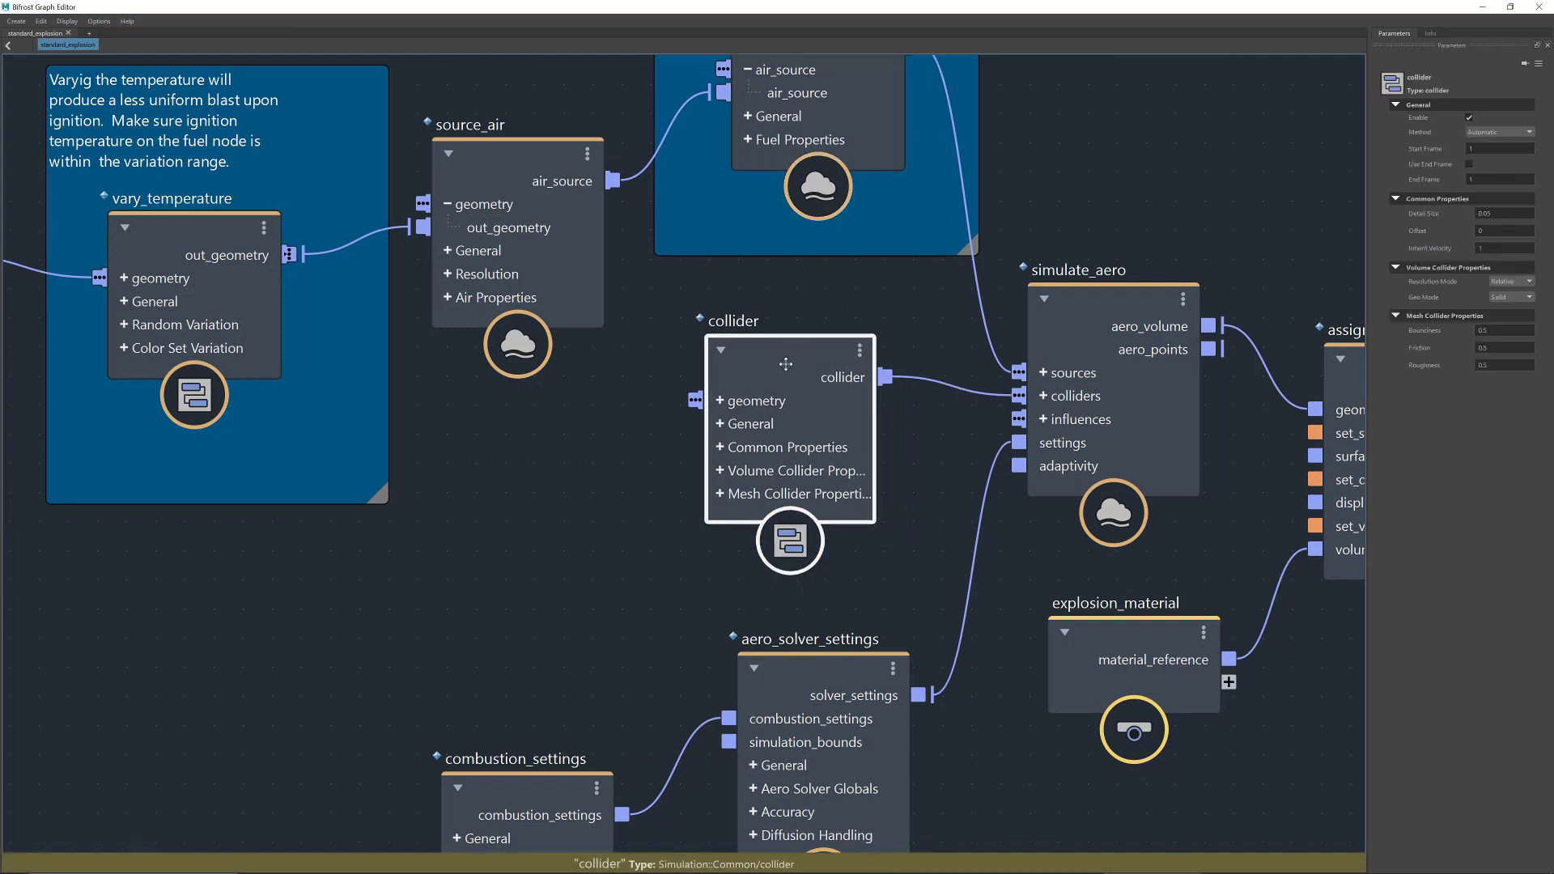
{"action": "scroll", "coordinate": [870, 324], "scroll_direction": "left", "scroll_amount": 1}
{"action": "scroll", "coordinate": [873, 339], "scroll_direction": "left", "scroll_amount": 1}
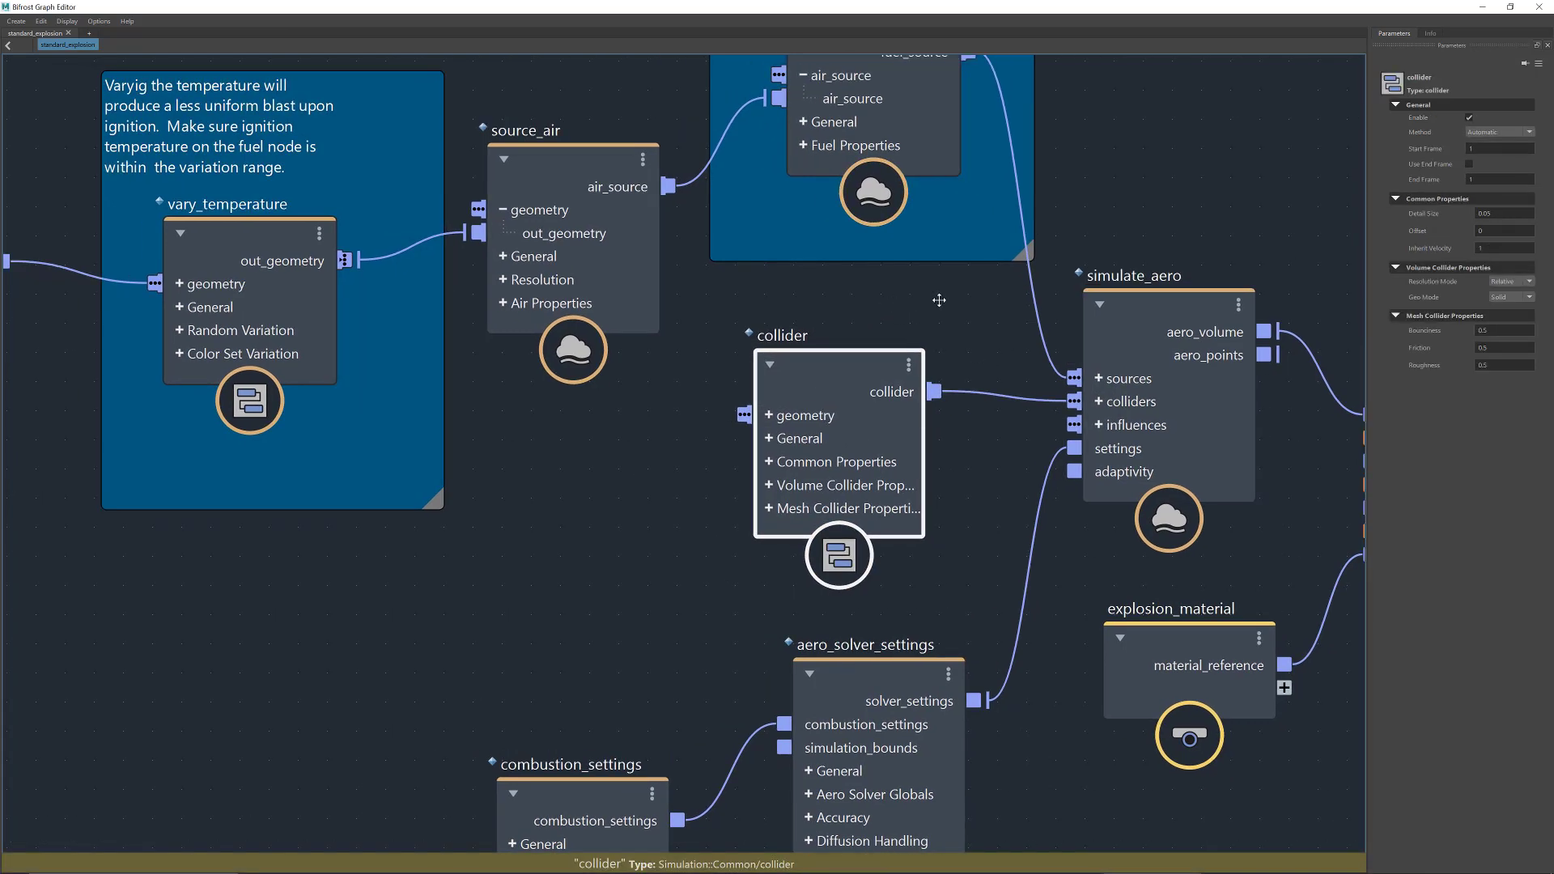
{"action": "middle_click_drag", "start_coordinate": [782, 354], "coordinate": [859, 362], "text": "alt"}
{"action": "middle_click_drag", "start_coordinate": [751, 451], "coordinate": [972, 444], "text": "alt"}
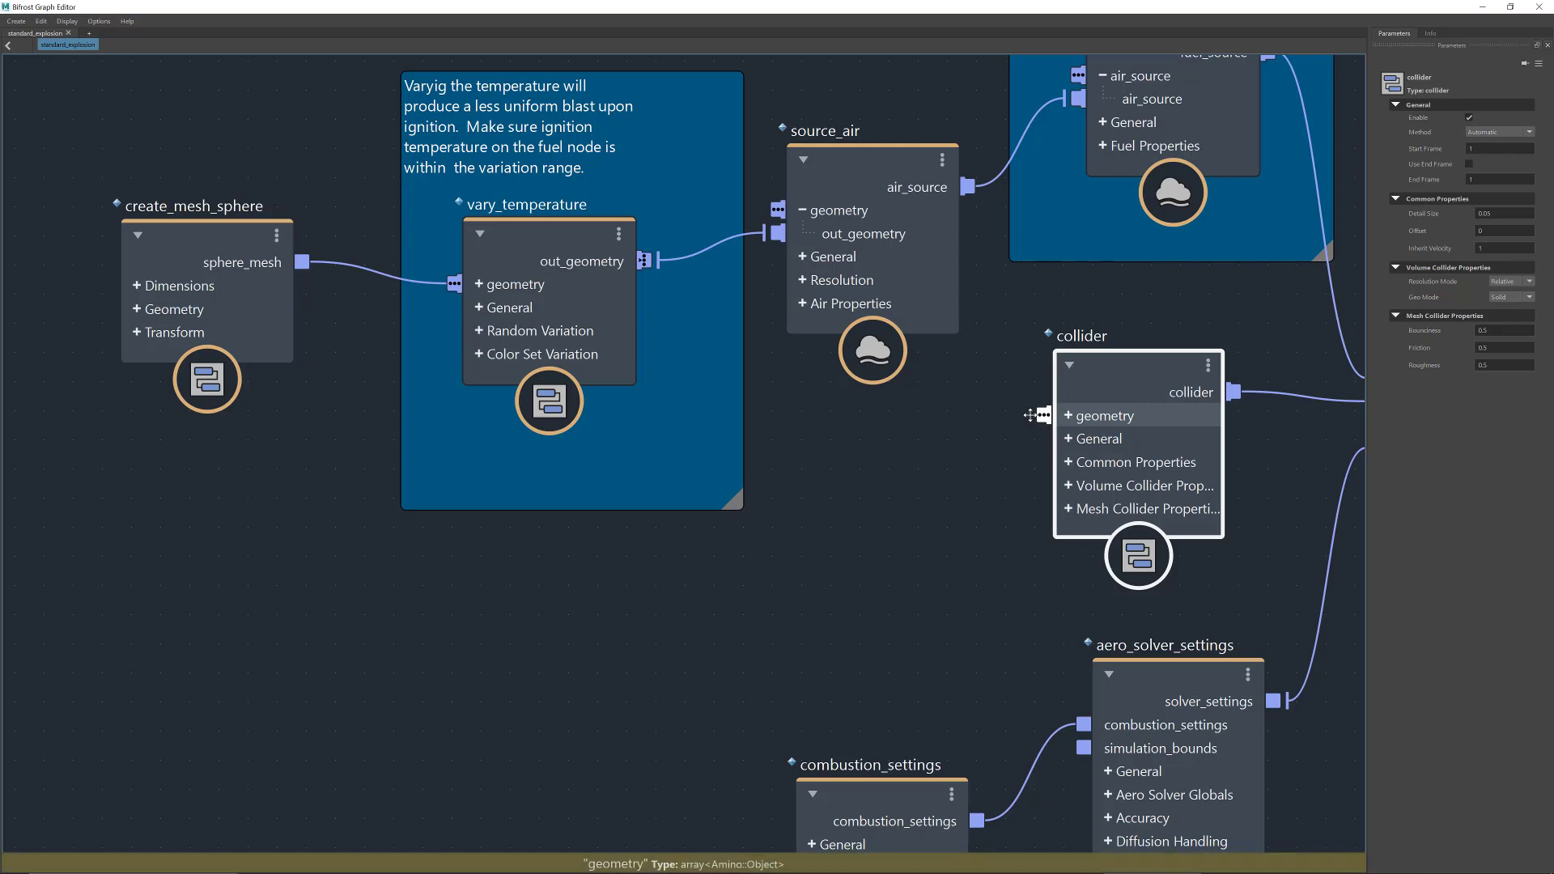
- Select the simulate_aero node and frame it alongside output and combustion_settings
{"action": "middle_click_drag", "start_coordinate": [1155, 462], "coordinate": [560, 479], "text": "alt"}
{"action": "middle_click_drag", "start_coordinate": [608, 419], "coordinate": [568, 421], "text": "alt"}
{"action": "middle_click_drag", "start_coordinate": [819, 326], "coordinate": [718, 312], "text": "alt"}
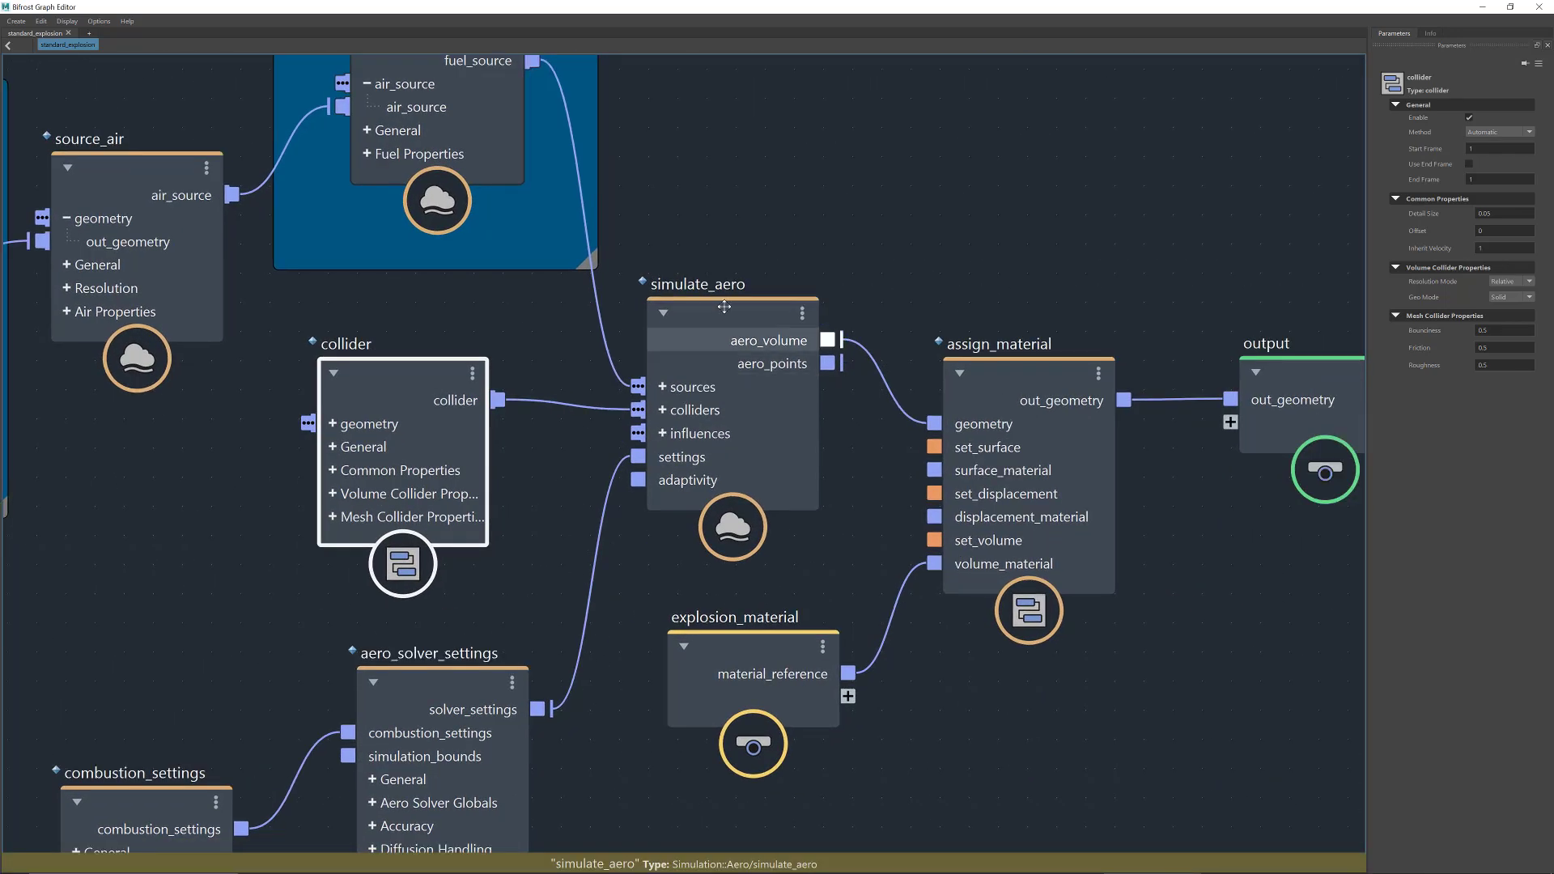
{"action": "left_click", "coordinate": [765, 305]}
{"action": "middle_click_drag", "start_coordinate": [1212, 255], "coordinate": [1058, 267], "text": "alt"}
{"action": "middle_click_drag", "start_coordinate": [736, 247], "coordinate": [820, 241], "text": "alt"}
{"action": "middle_click_drag", "start_coordinate": [684, 326], "coordinate": [711, 341], "text": "alt"}
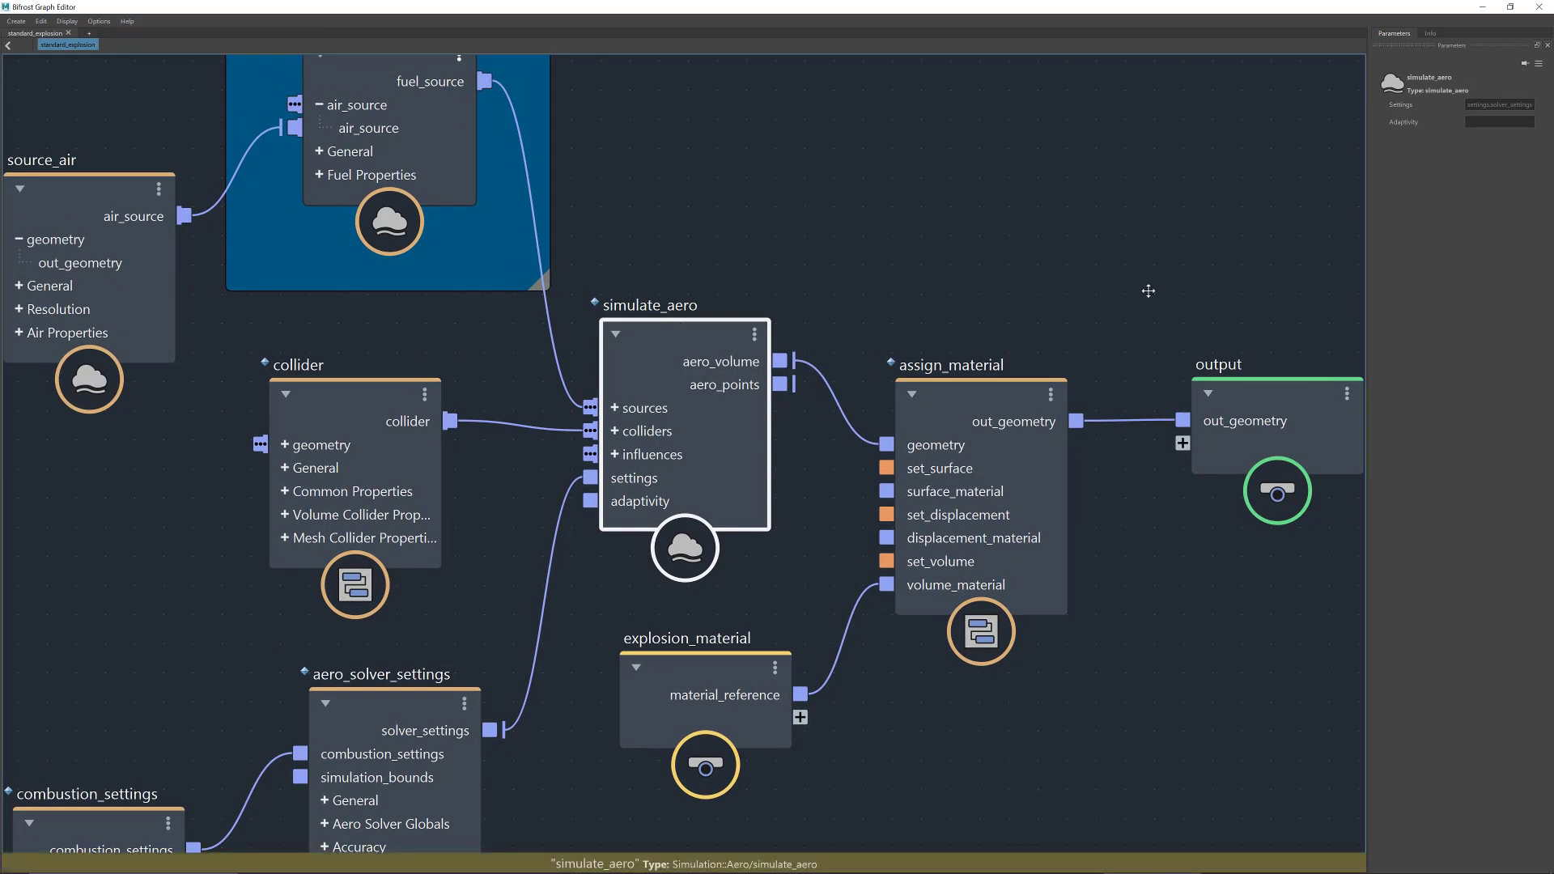
{"action": "middle_click_drag", "start_coordinate": [1117, 313], "coordinate": [1023, 299]}
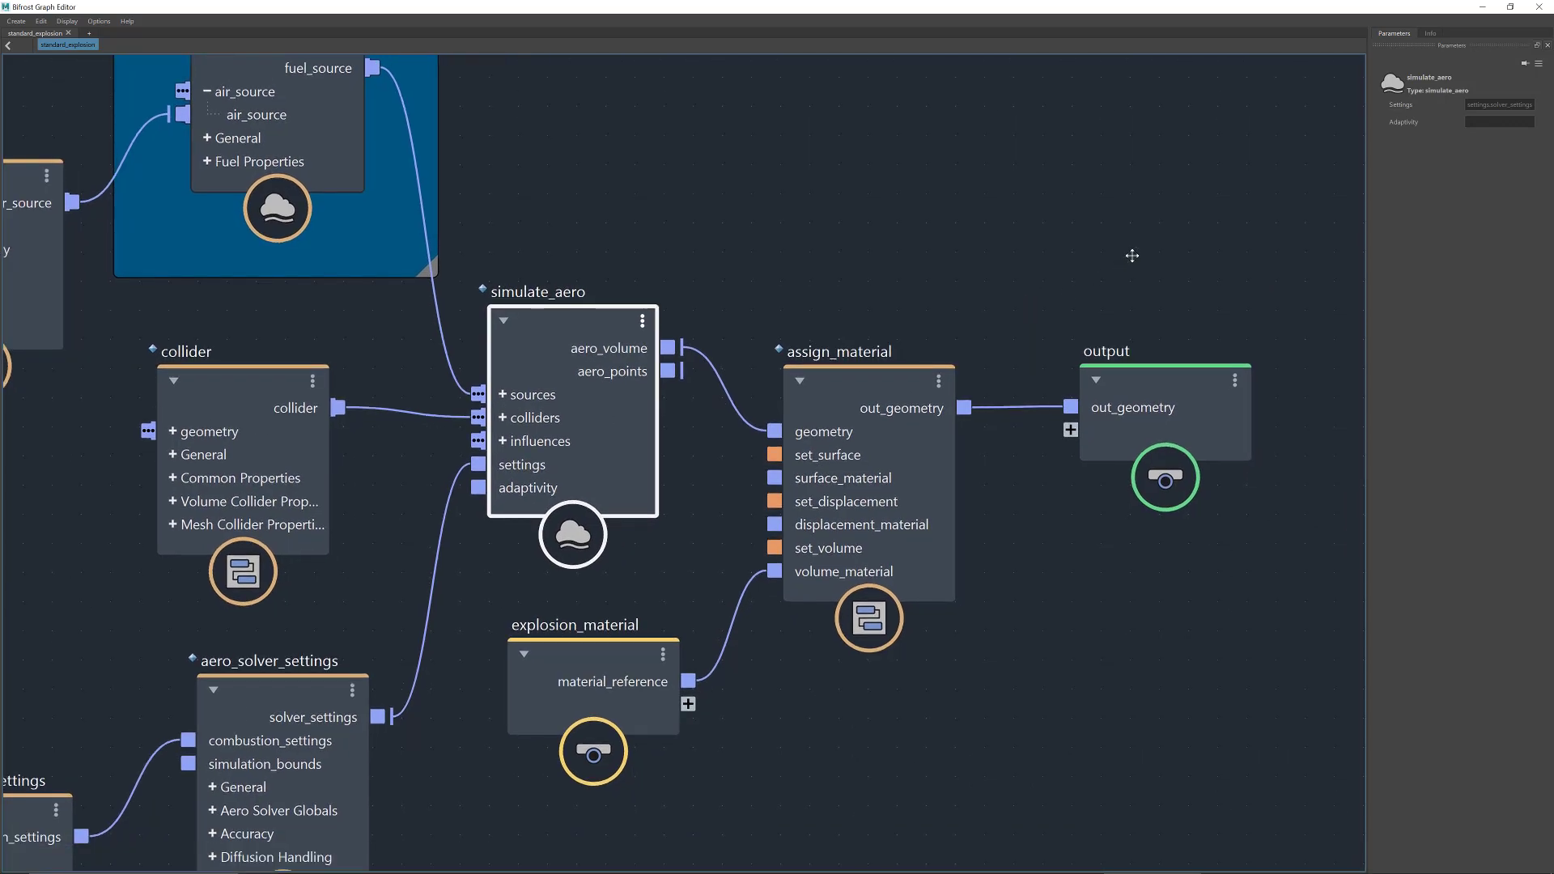
{"action": "middle_click_drag", "start_coordinate": [458, 583], "coordinate": [548, 531], "text": "alt"}
{"action": "middle_click_drag", "start_coordinate": [161, 766], "coordinate": [428, 555], "text": "alt"}
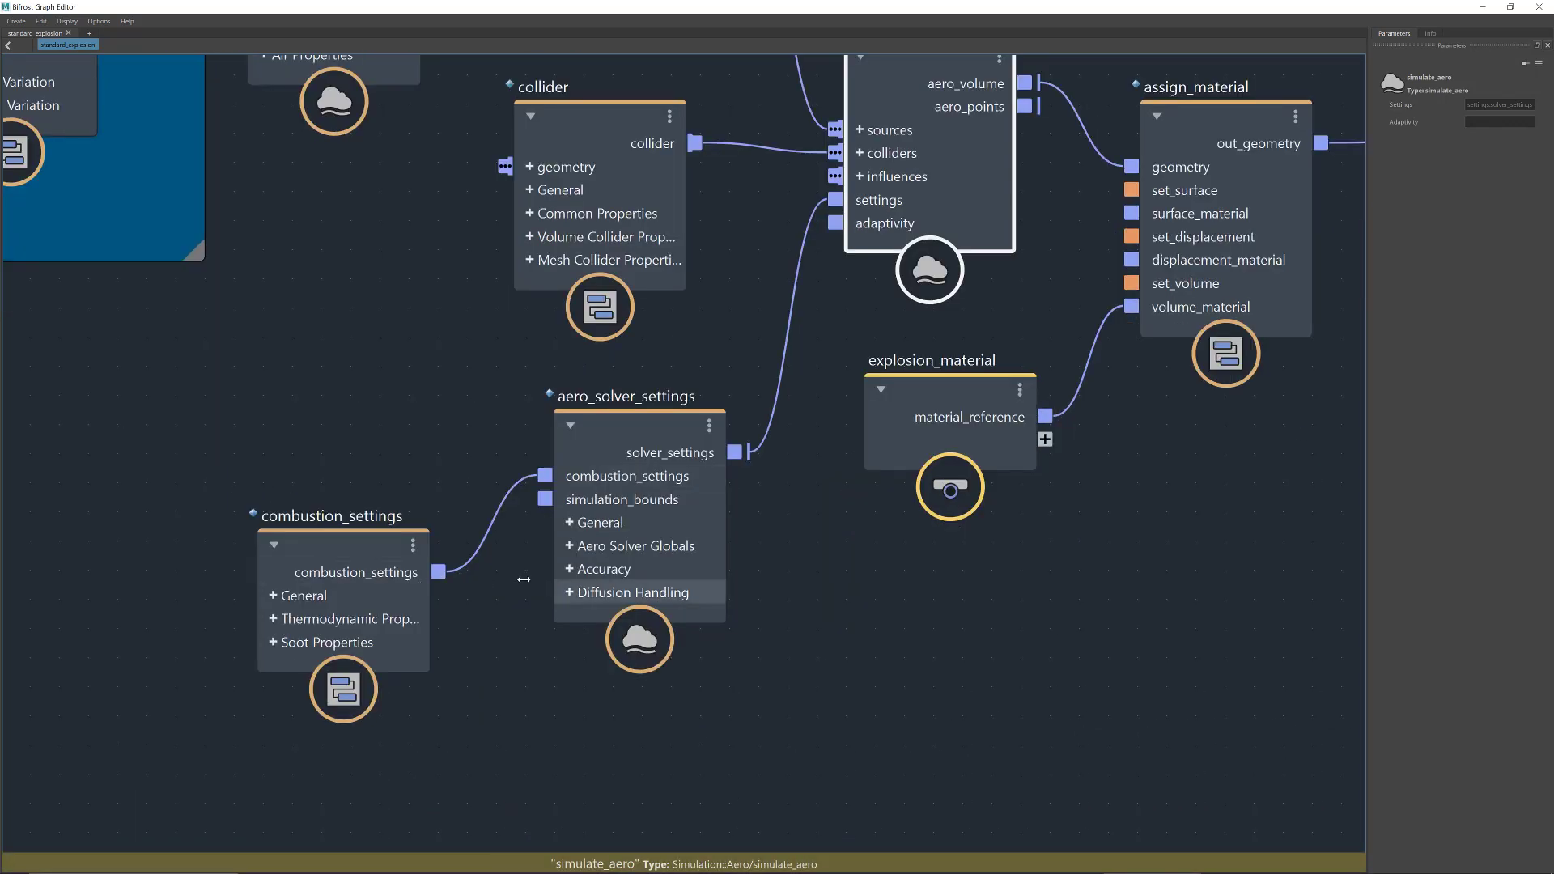
{"action": "left_click", "coordinate": [409, 558]}
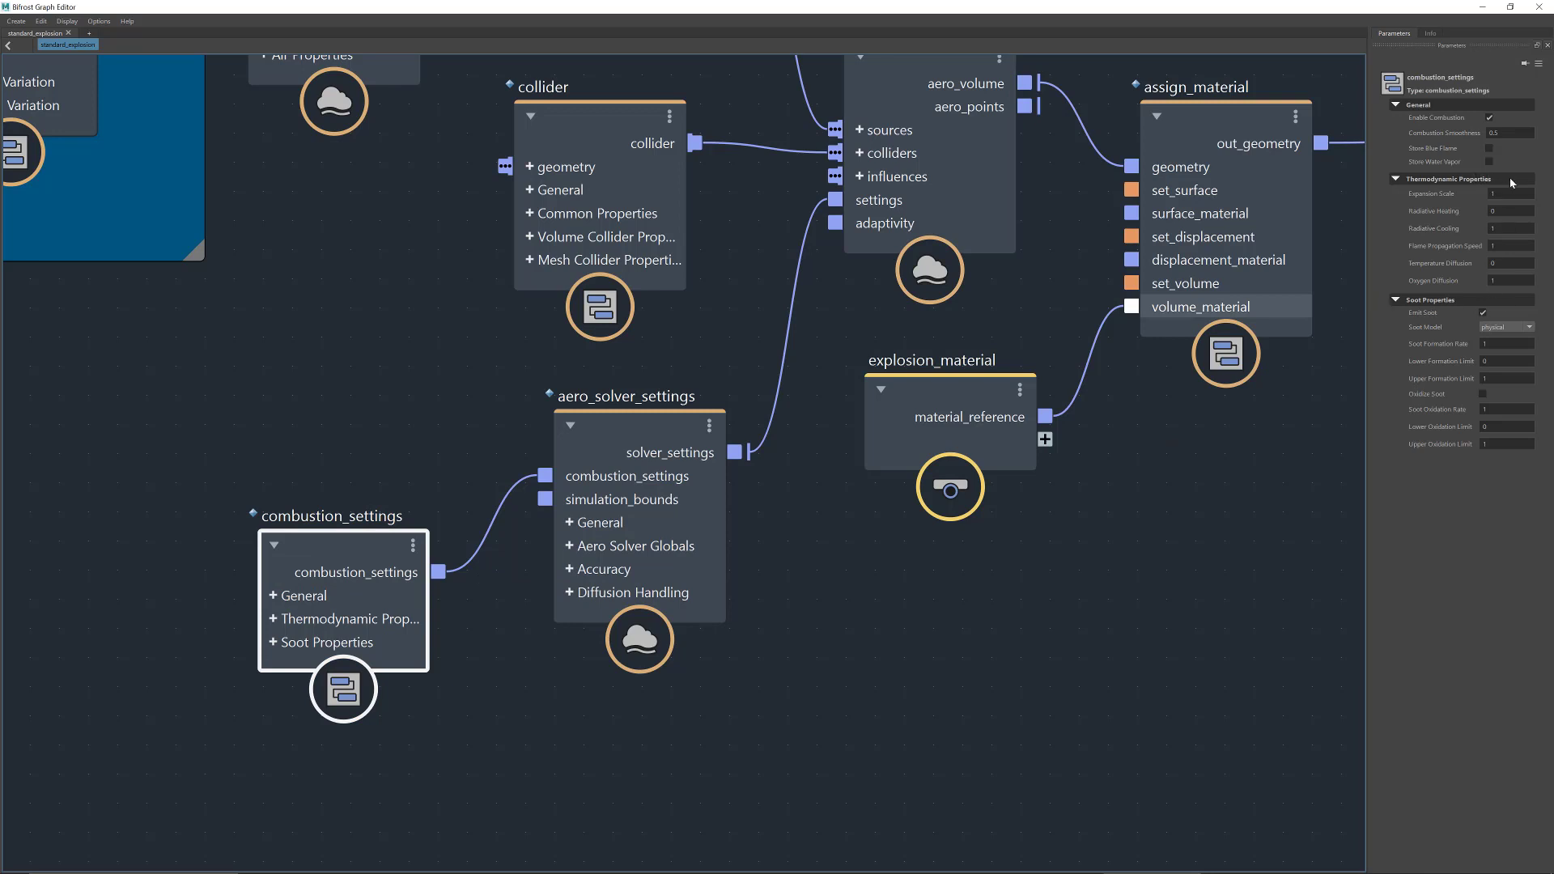
{"action": "left_click", "coordinate": [635, 434]}
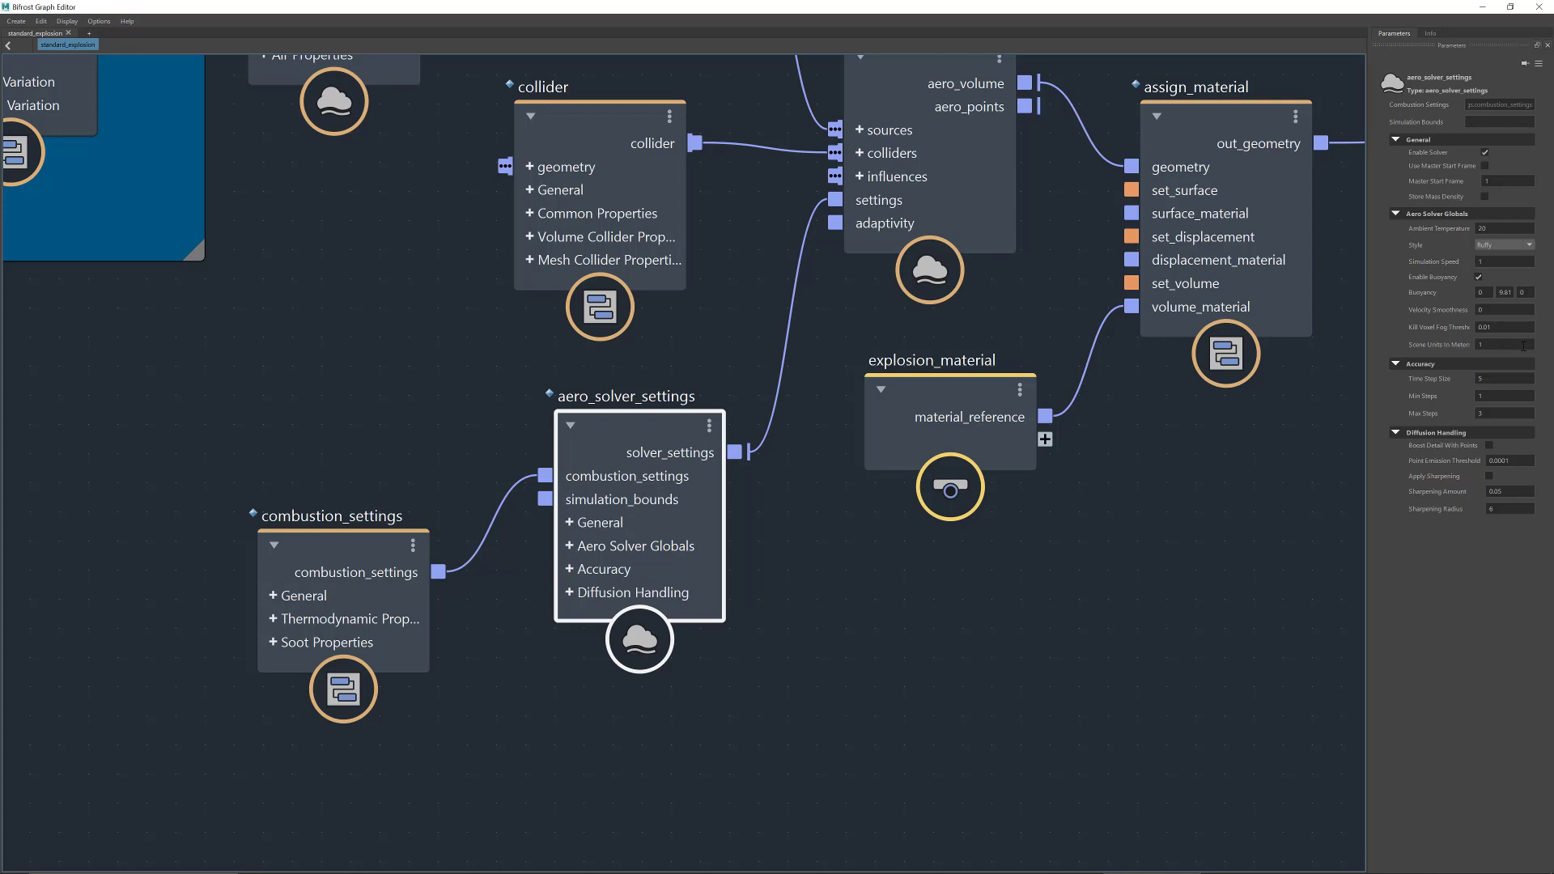
{"action": "double_click", "coordinate": [1506, 230]}
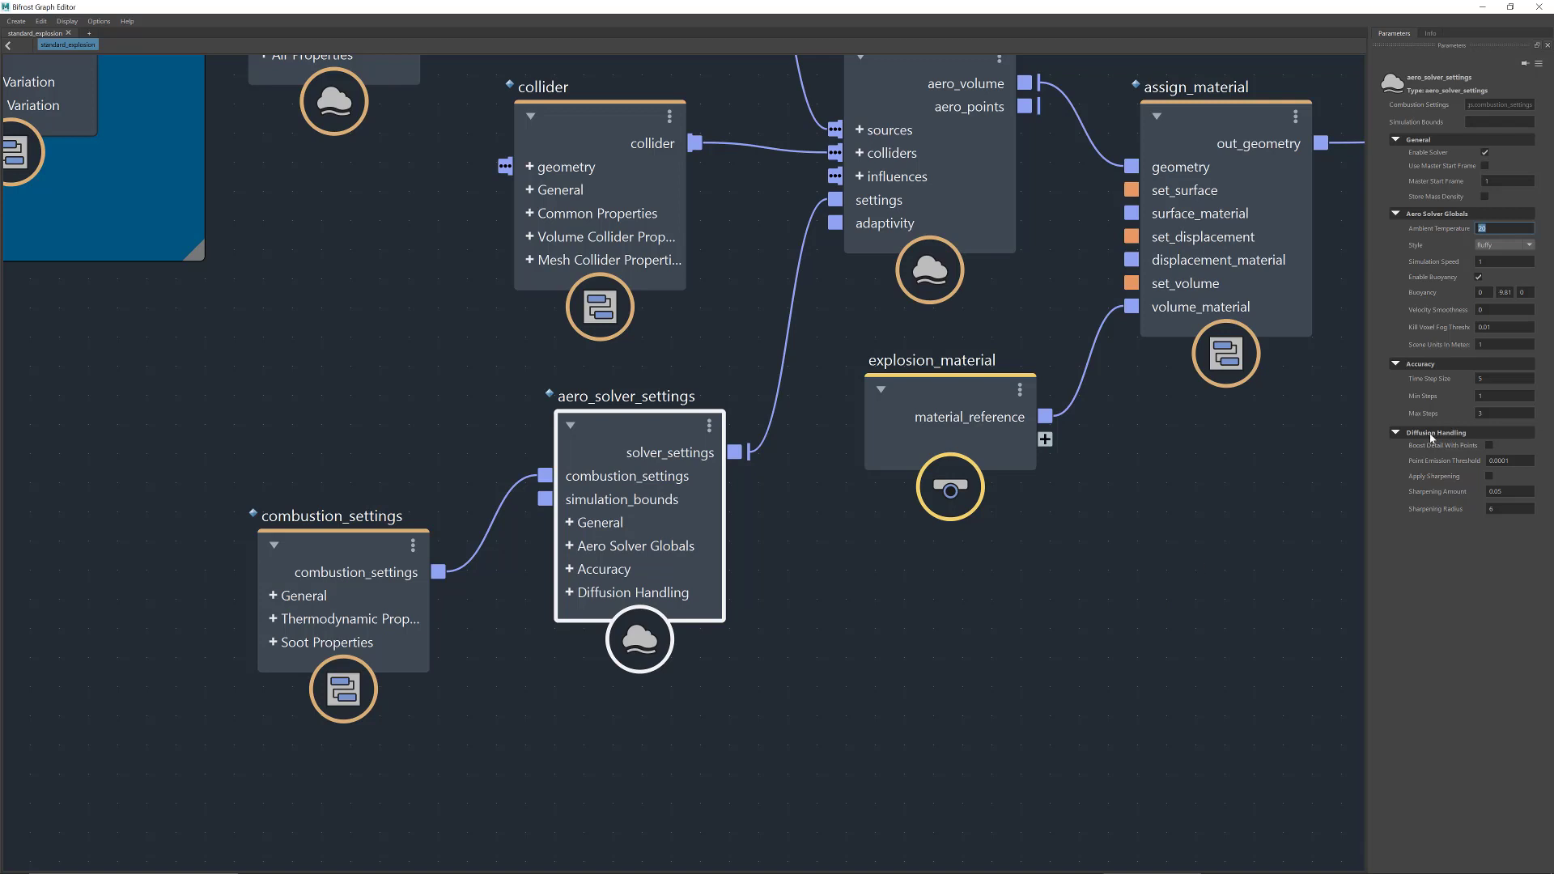
{"action": "left_click", "coordinate": [972, 395]}
{"action": "middle_click_drag", "start_coordinate": [1190, 481], "coordinate": [1151, 534], "text": "alt"}
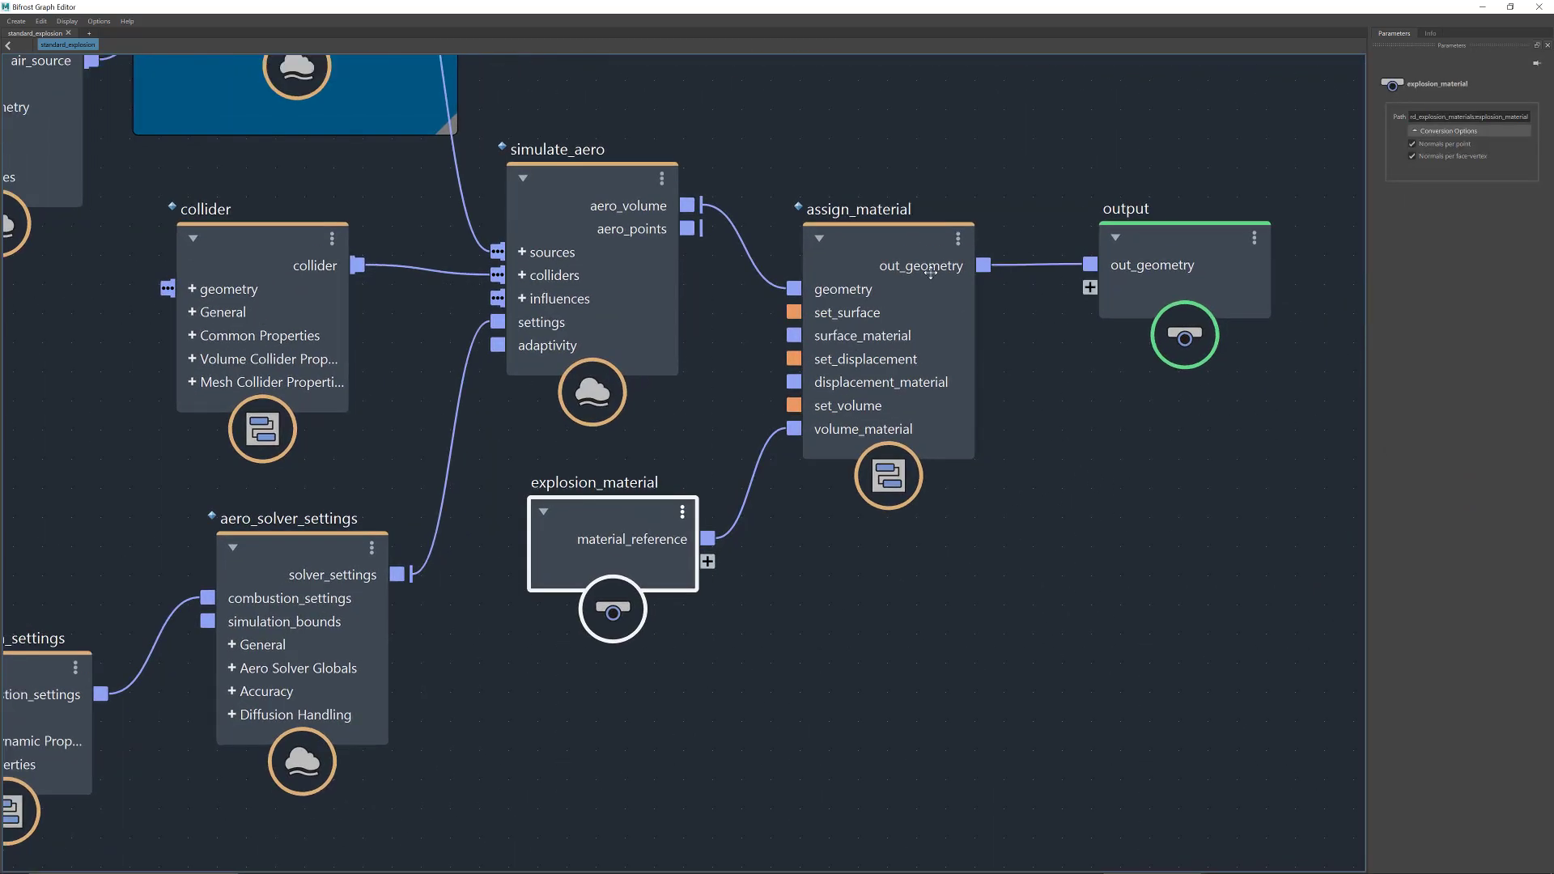
{"action": "left_click_drag", "start_coordinate": [893, 233], "coordinate": [905, 231]}
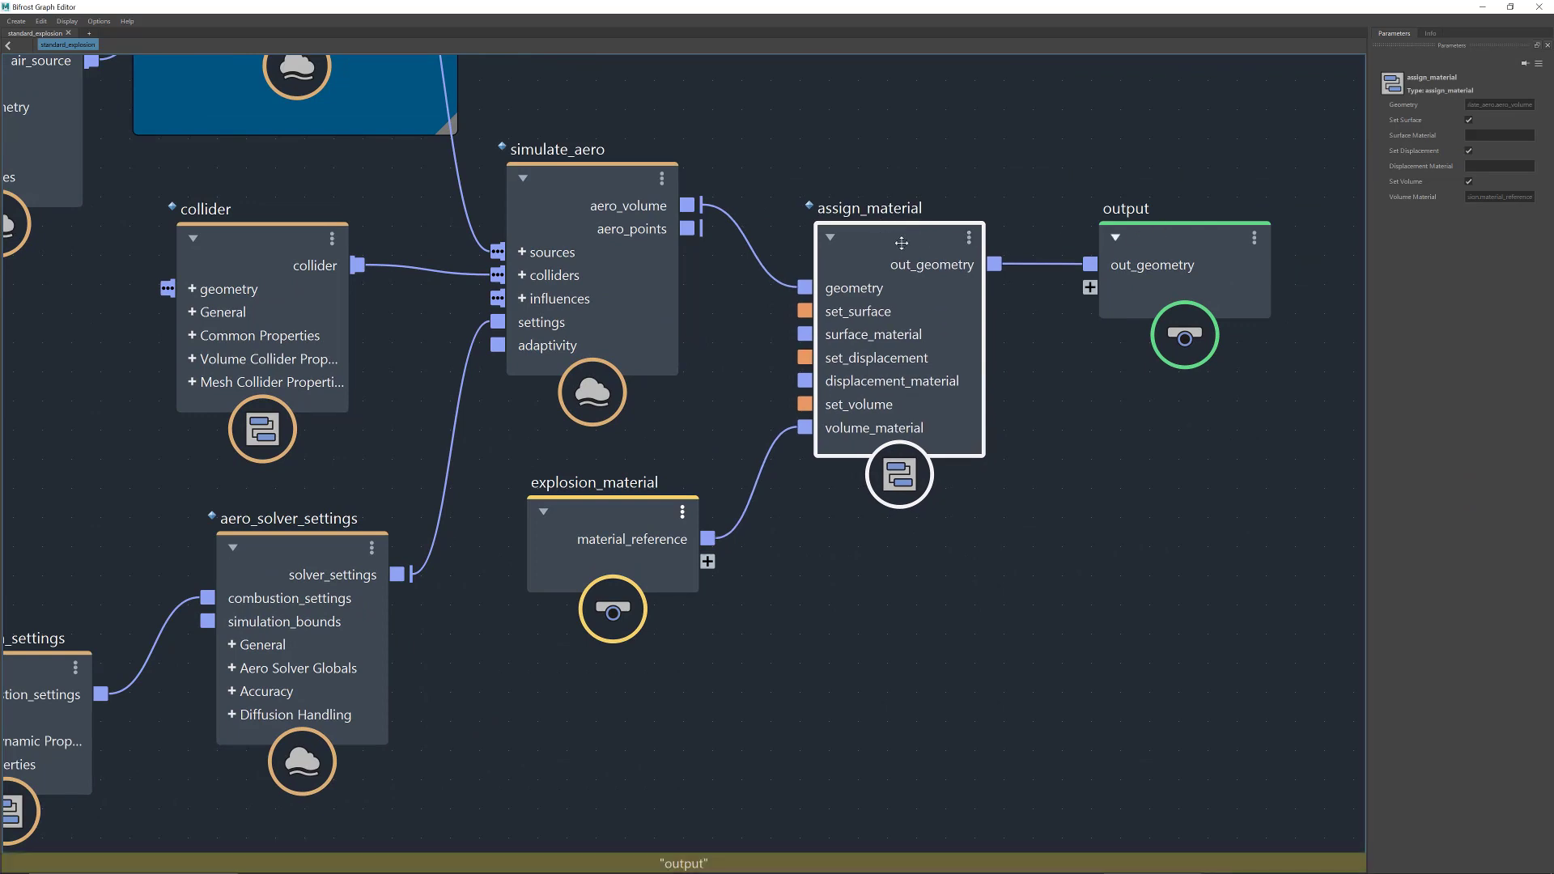
{"action": "left_click_drag", "start_coordinate": [1189, 246], "coordinate": [1195, 242]}
{"action": "middle_click_drag", "start_coordinate": [996, 382], "coordinate": [973, 429], "text": "alt"}
{"action": "middle_click_drag", "start_coordinate": [724, 361], "coordinate": [877, 378], "text": "alt"}
{"action": "right_click_drag", "start_coordinate": [878, 378], "coordinate": [981, 558], "text": "alt"}
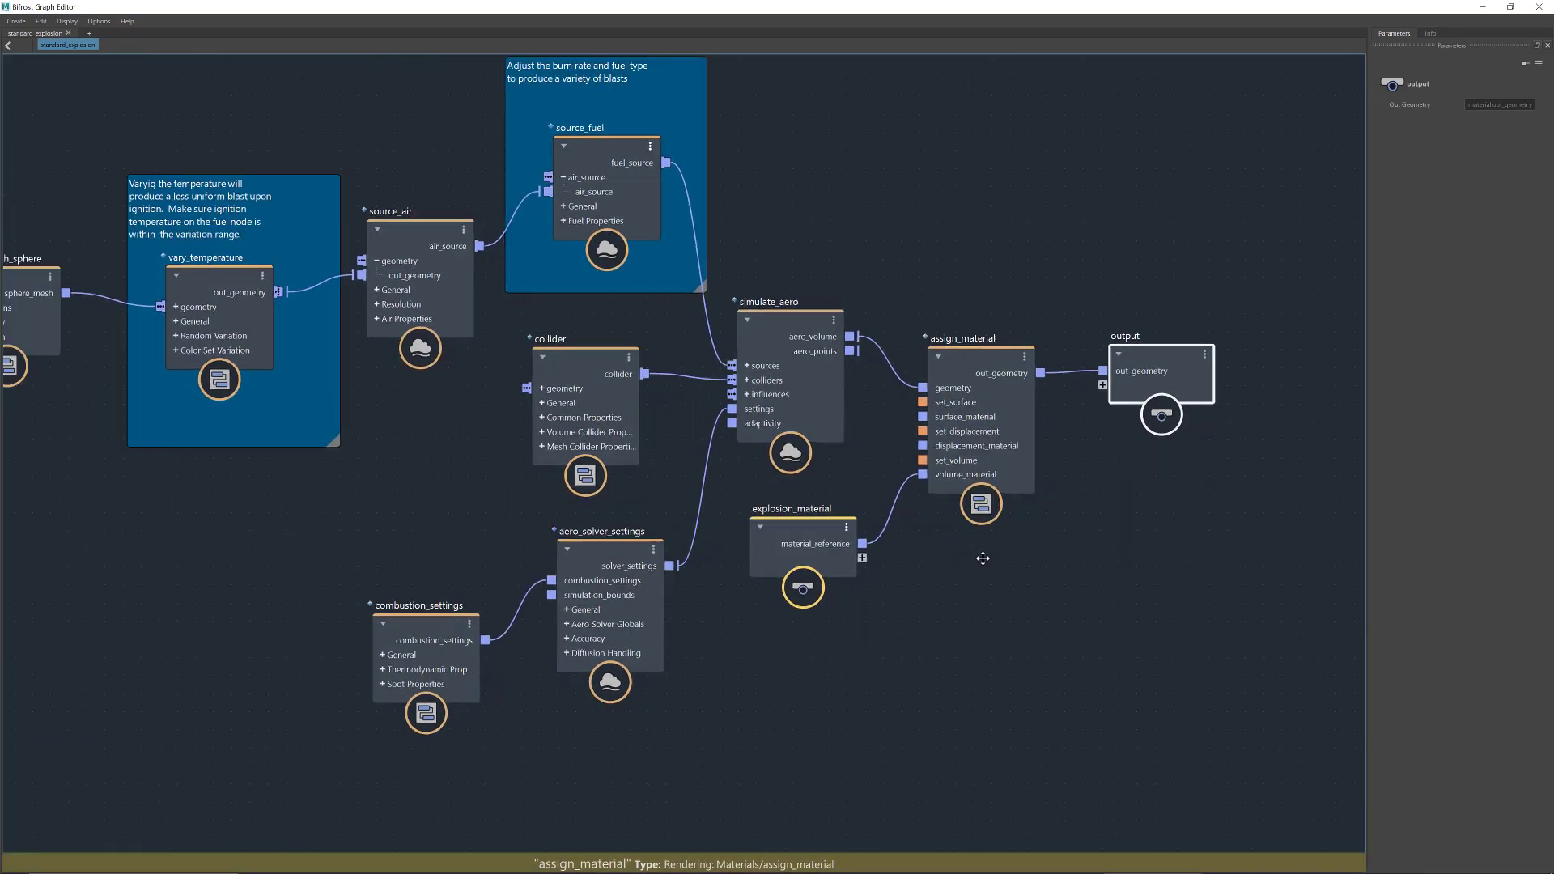
{"action": "middle_click_drag", "start_coordinate": [997, 524], "coordinate": [1168, 593], "text": "alt"}
{"action": "middle_click_drag", "start_coordinate": [1124, 666], "coordinate": [1057, 666], "text": "alt"}
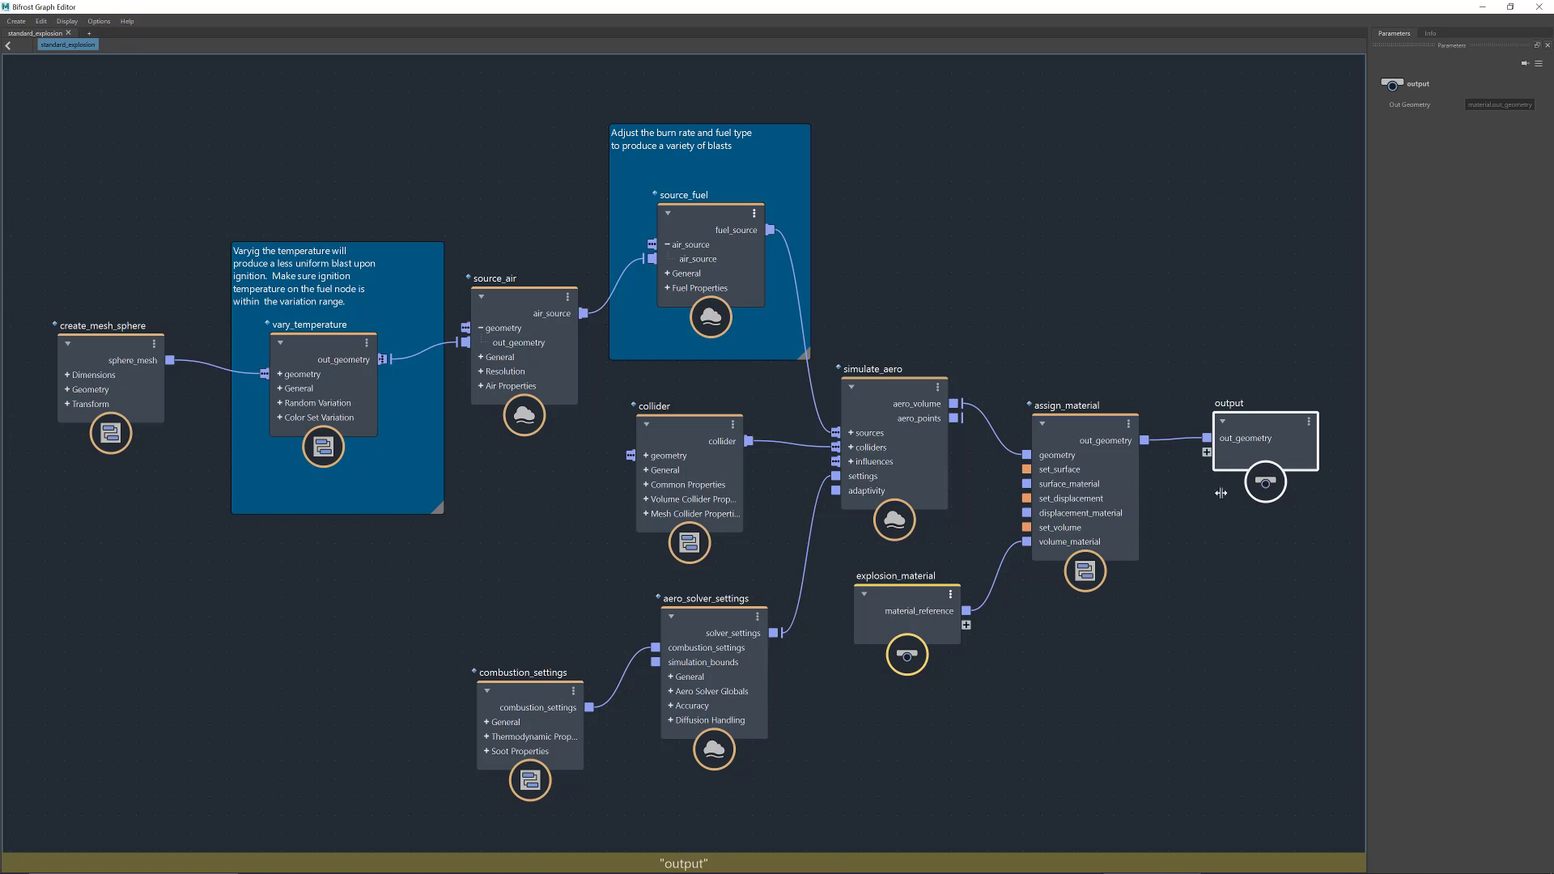
{"action": "middle_click_drag", "start_coordinate": [1057, 335], "coordinate": [1084, 311], "text": "alt"}
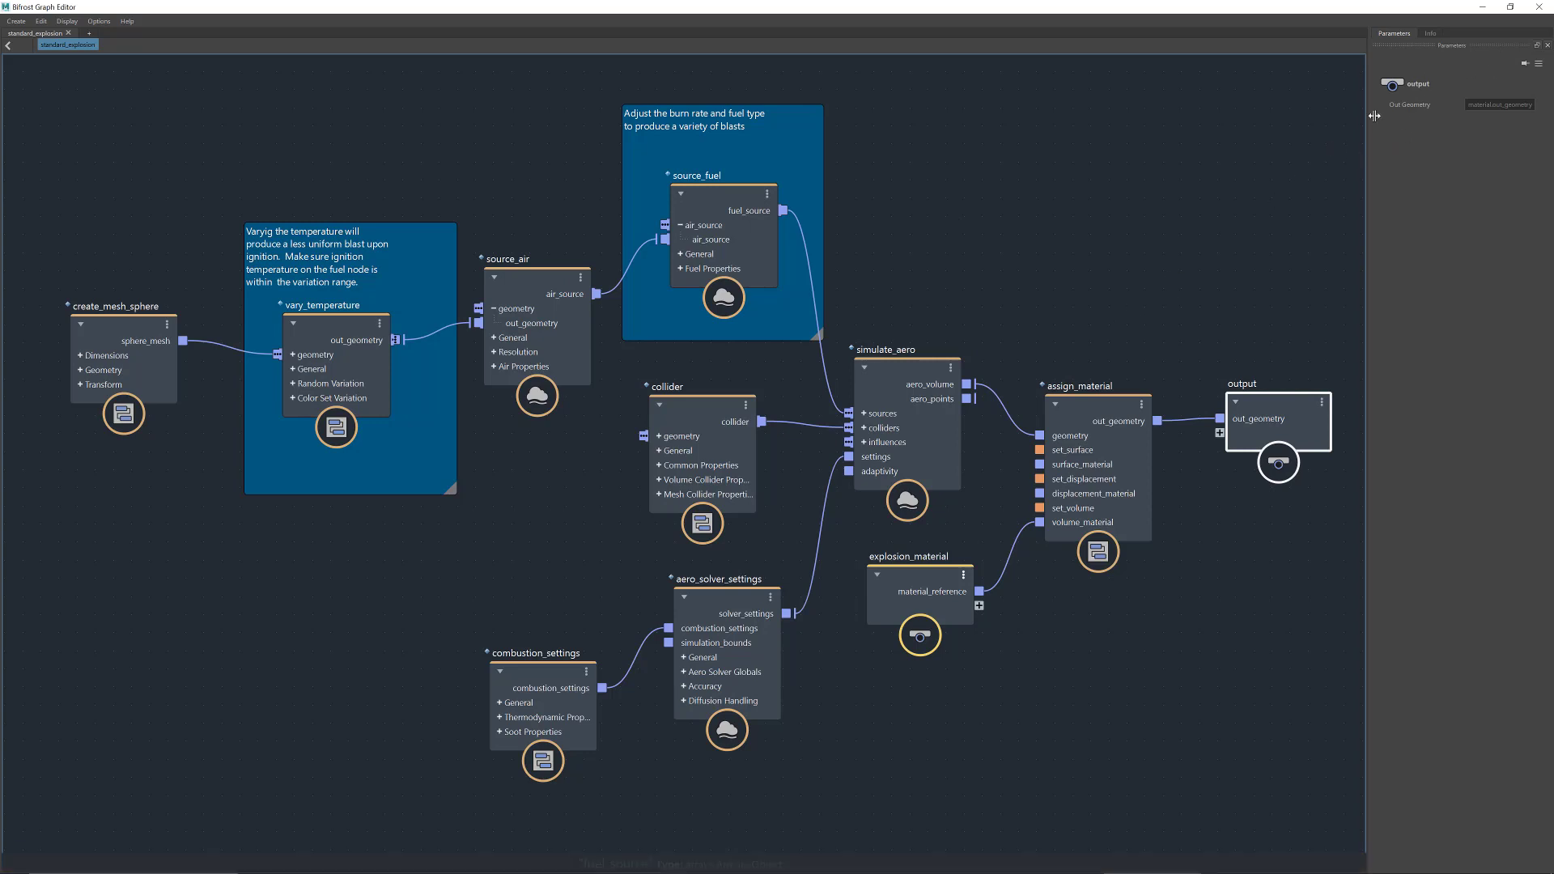
- Restore the Bifrost Graph Editor to a smaller window and frame the create_mesh_sphere node
{"action": "left_click", "coordinate": [1510, 6]}
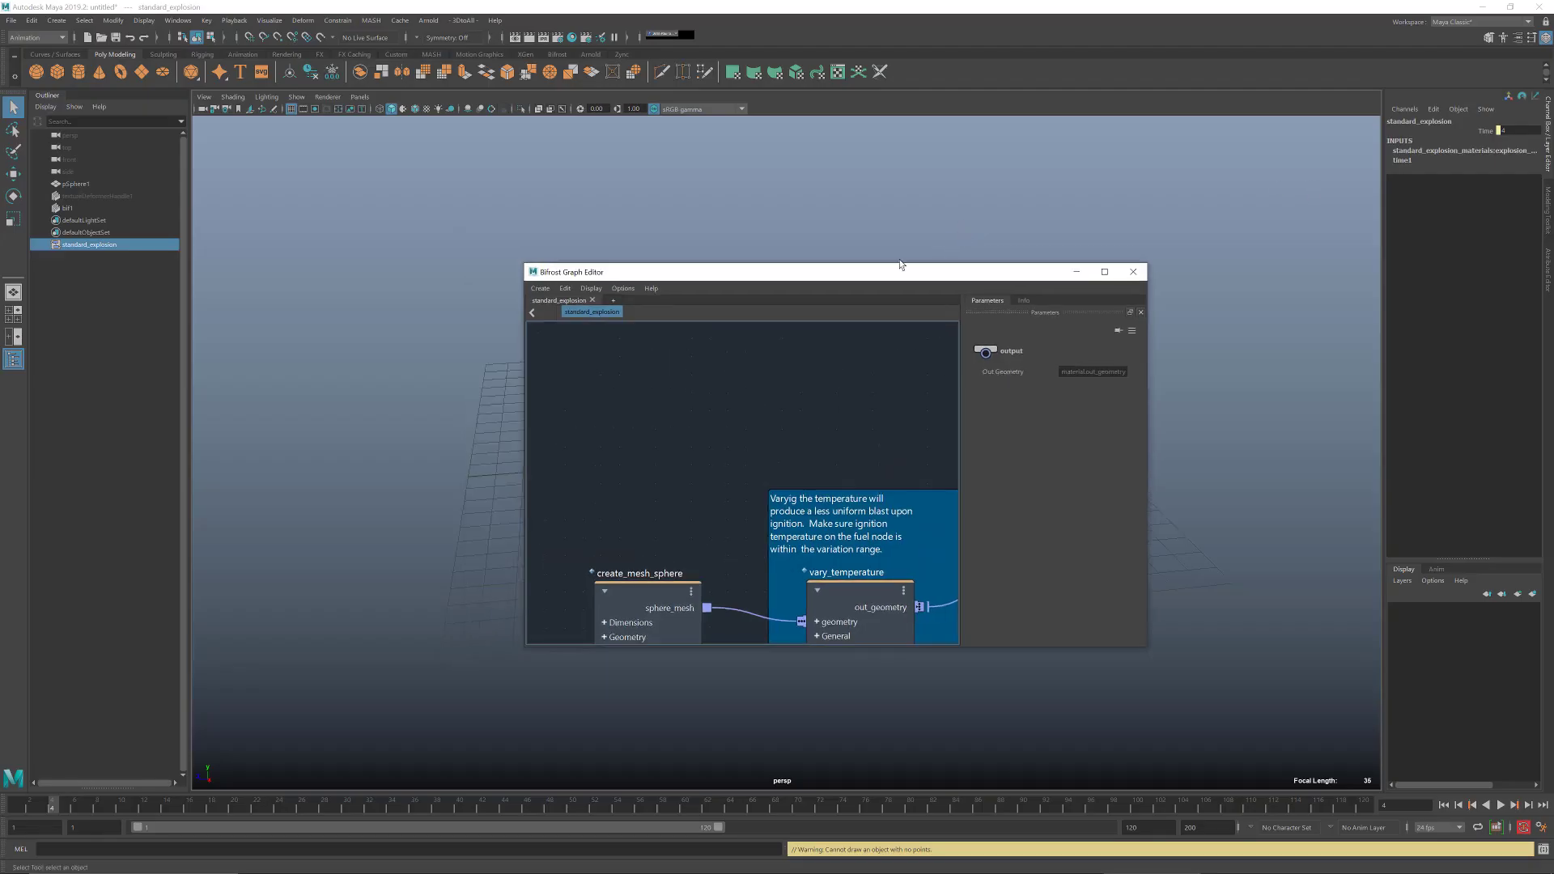
{"action": "left_click_drag", "start_coordinate": [880, 285], "coordinate": [1046, 216]}
{"action": "scroll", "coordinate": [861, 404], "scroll_direction": "down", "scroll_amount": 2}
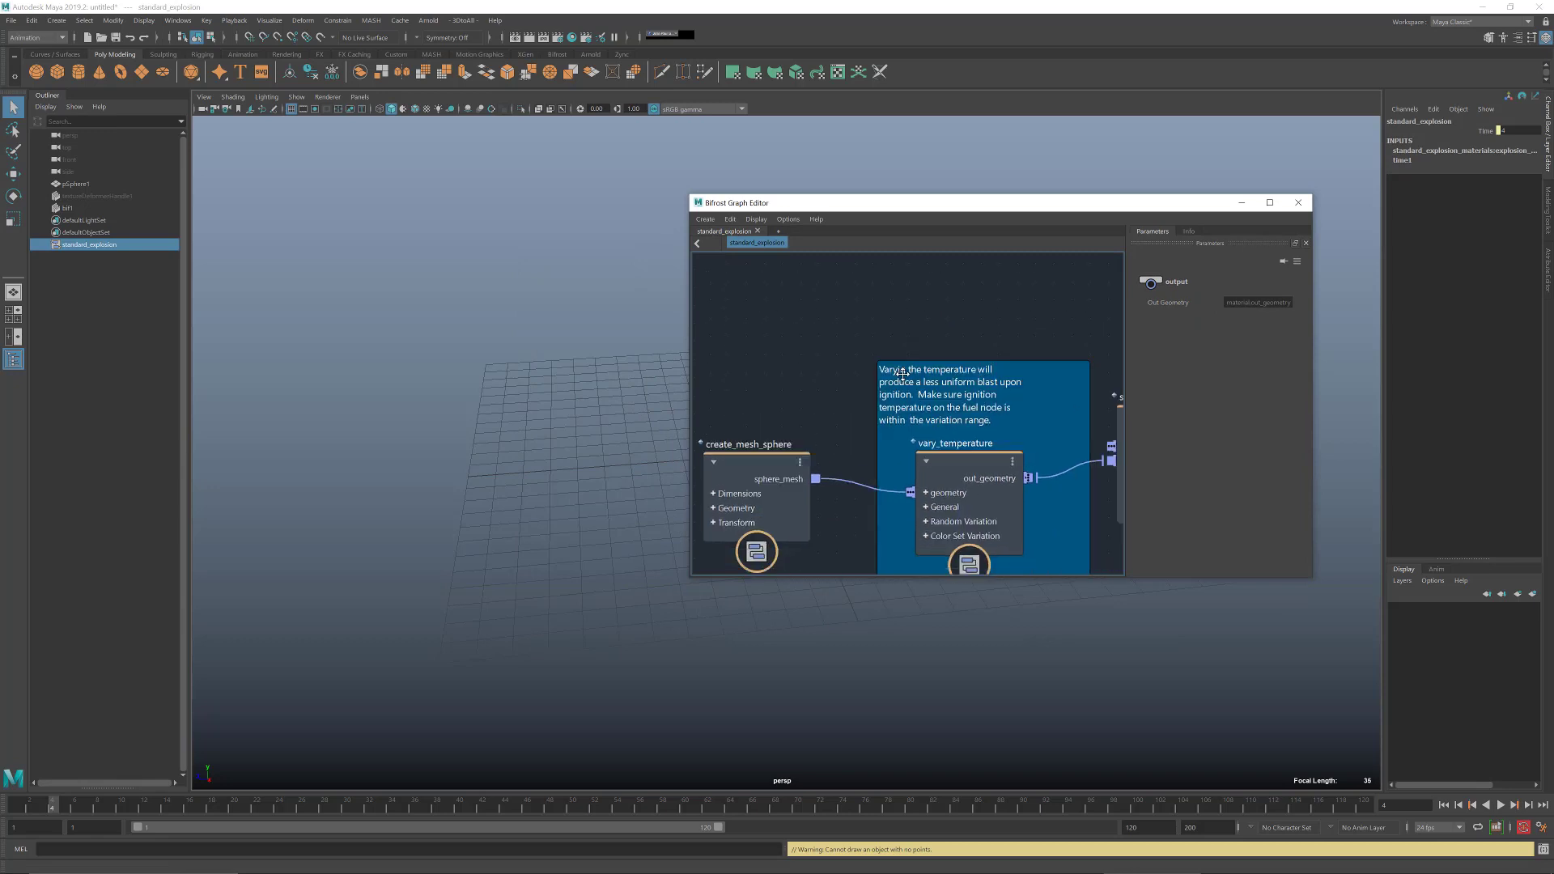
{"action": "scroll", "coordinate": [861, 404], "scroll_direction": "down", "scroll_amount": 3}
{"action": "left_click_drag", "start_coordinate": [934, 205], "coordinate": [1108, 215]}
{"action": "middle_click_drag", "start_coordinate": [1038, 389], "coordinate": [980, 386]}
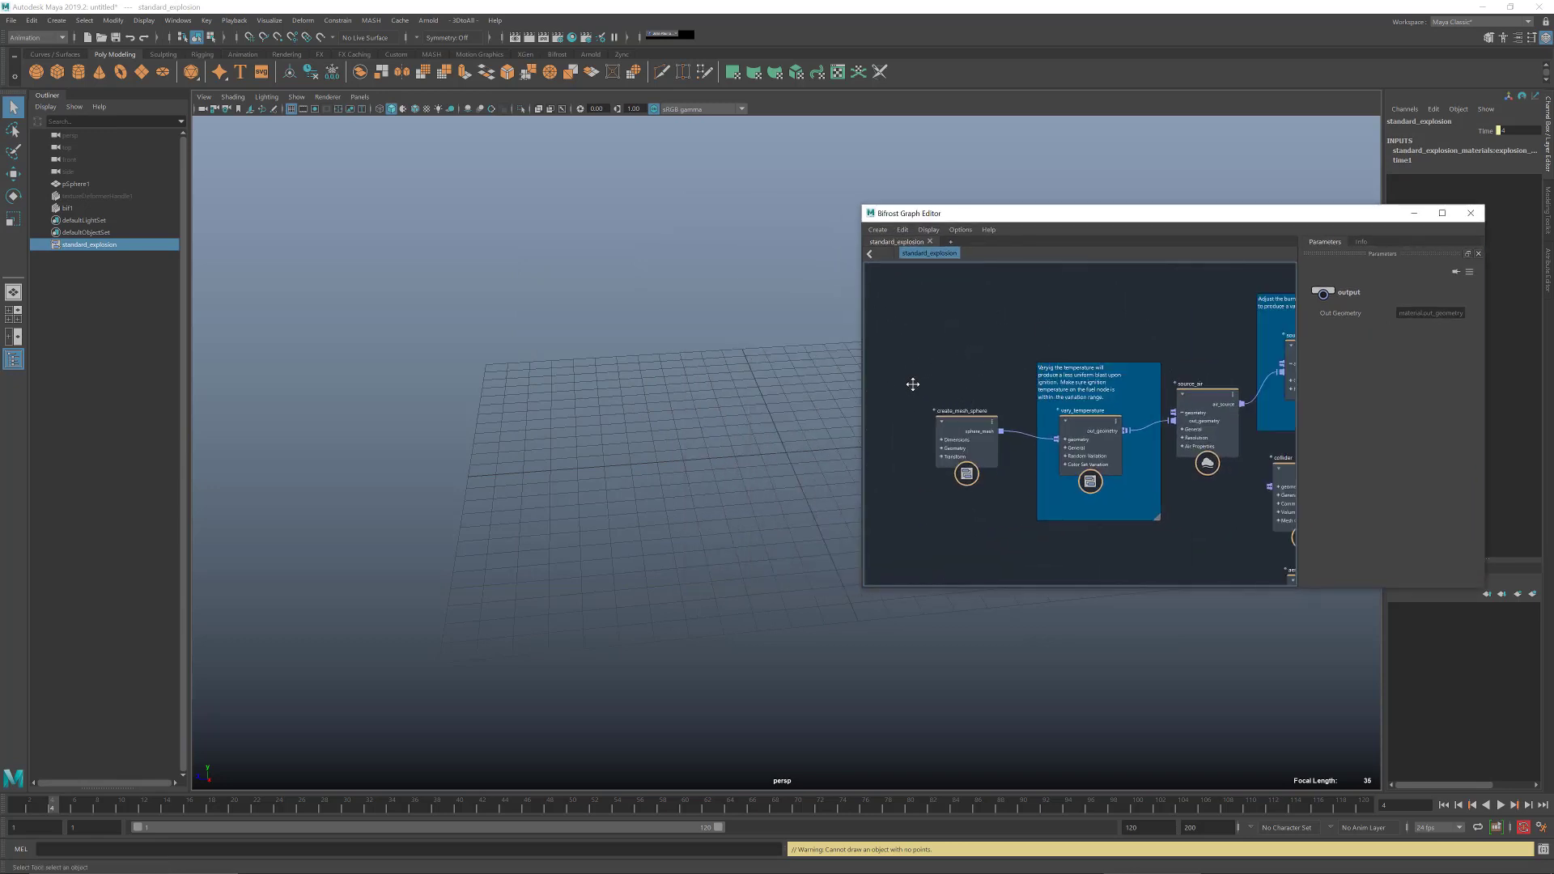
- Delete create_mesh_sphere and drag pSphere1 from the Outliner into the graph as a node
{"action": "left_click", "coordinate": [959, 428]}
{"action": "left_click_drag", "start_coordinate": [958, 428], "coordinate": [931, 414]}
{"action": "key", "text": "Delete"}
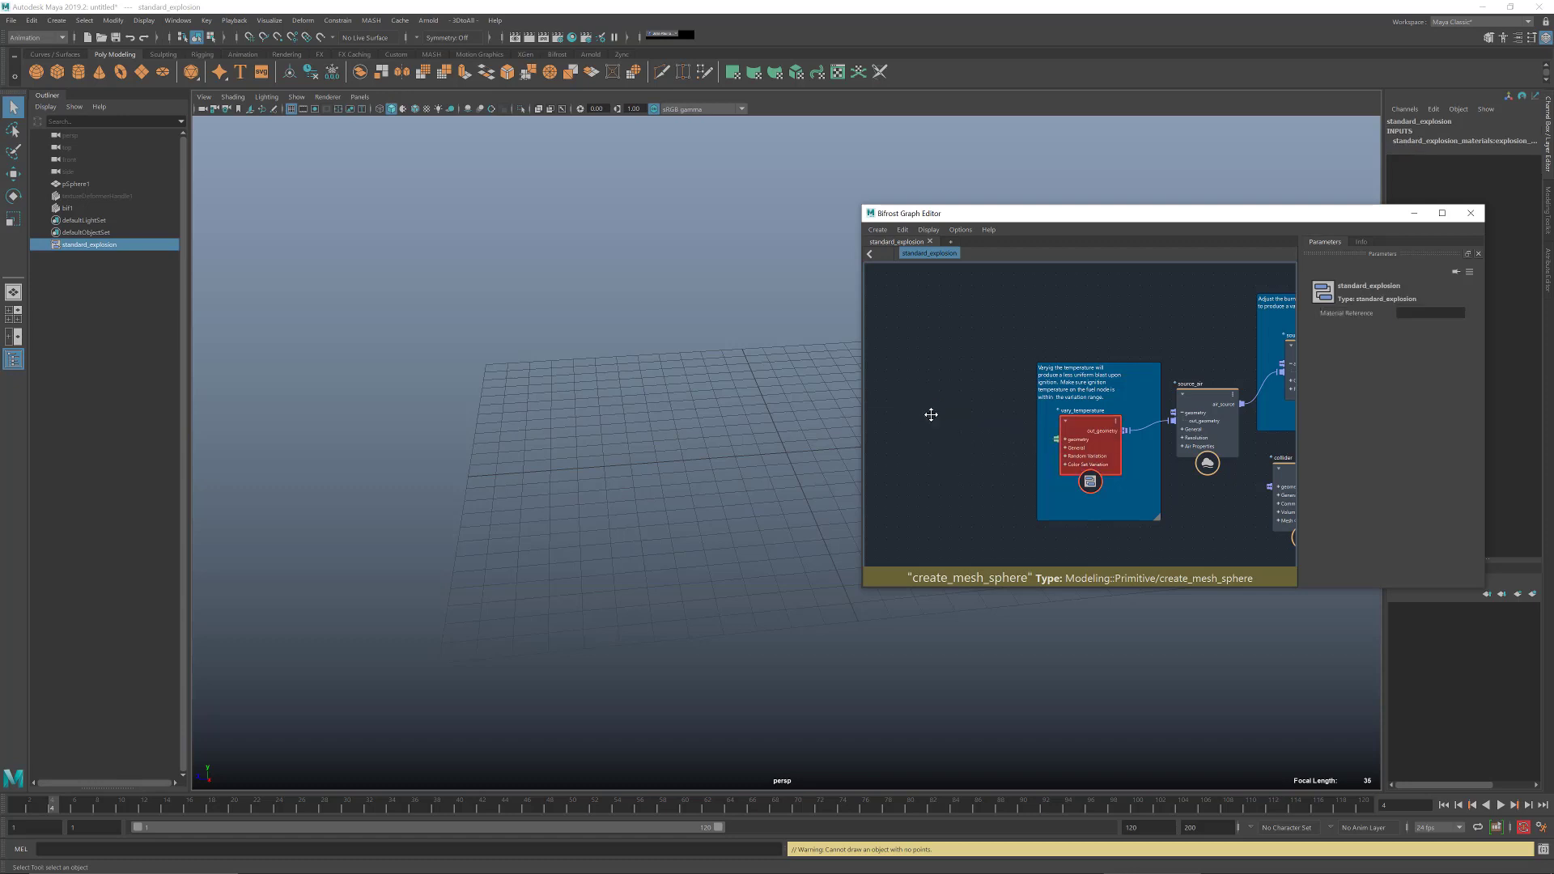
{"action": "middle_click_drag", "start_coordinate": [905, 449], "coordinate": [864, 442]}
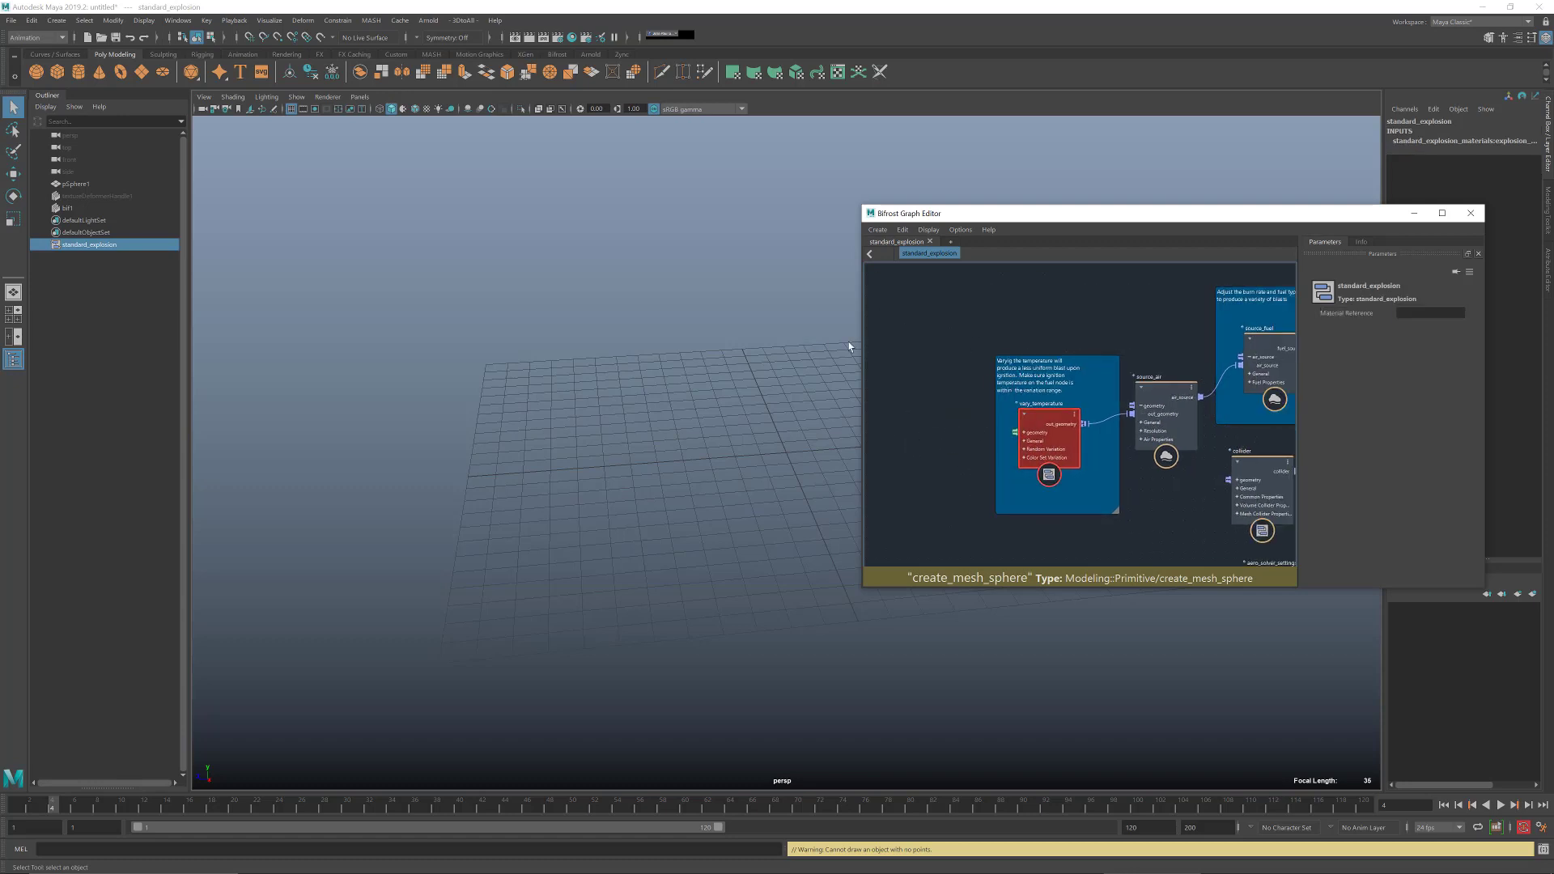
{"action": "left_click_drag", "start_coordinate": [996, 213], "coordinate": [440, 187]}
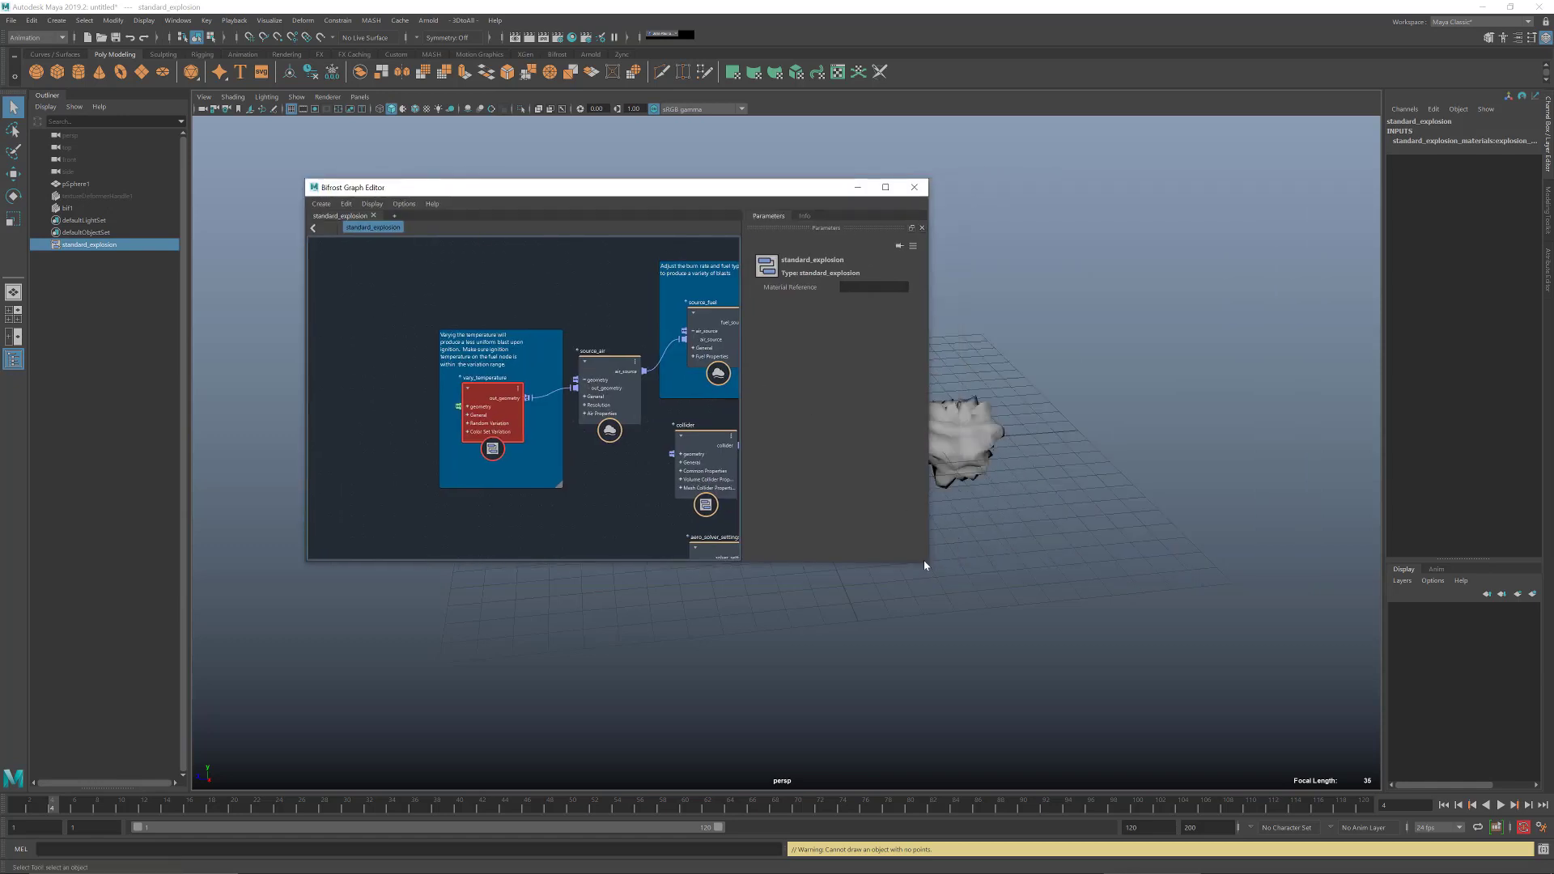
{"action": "left_click_drag", "start_coordinate": [925, 570], "coordinate": [1032, 604]}
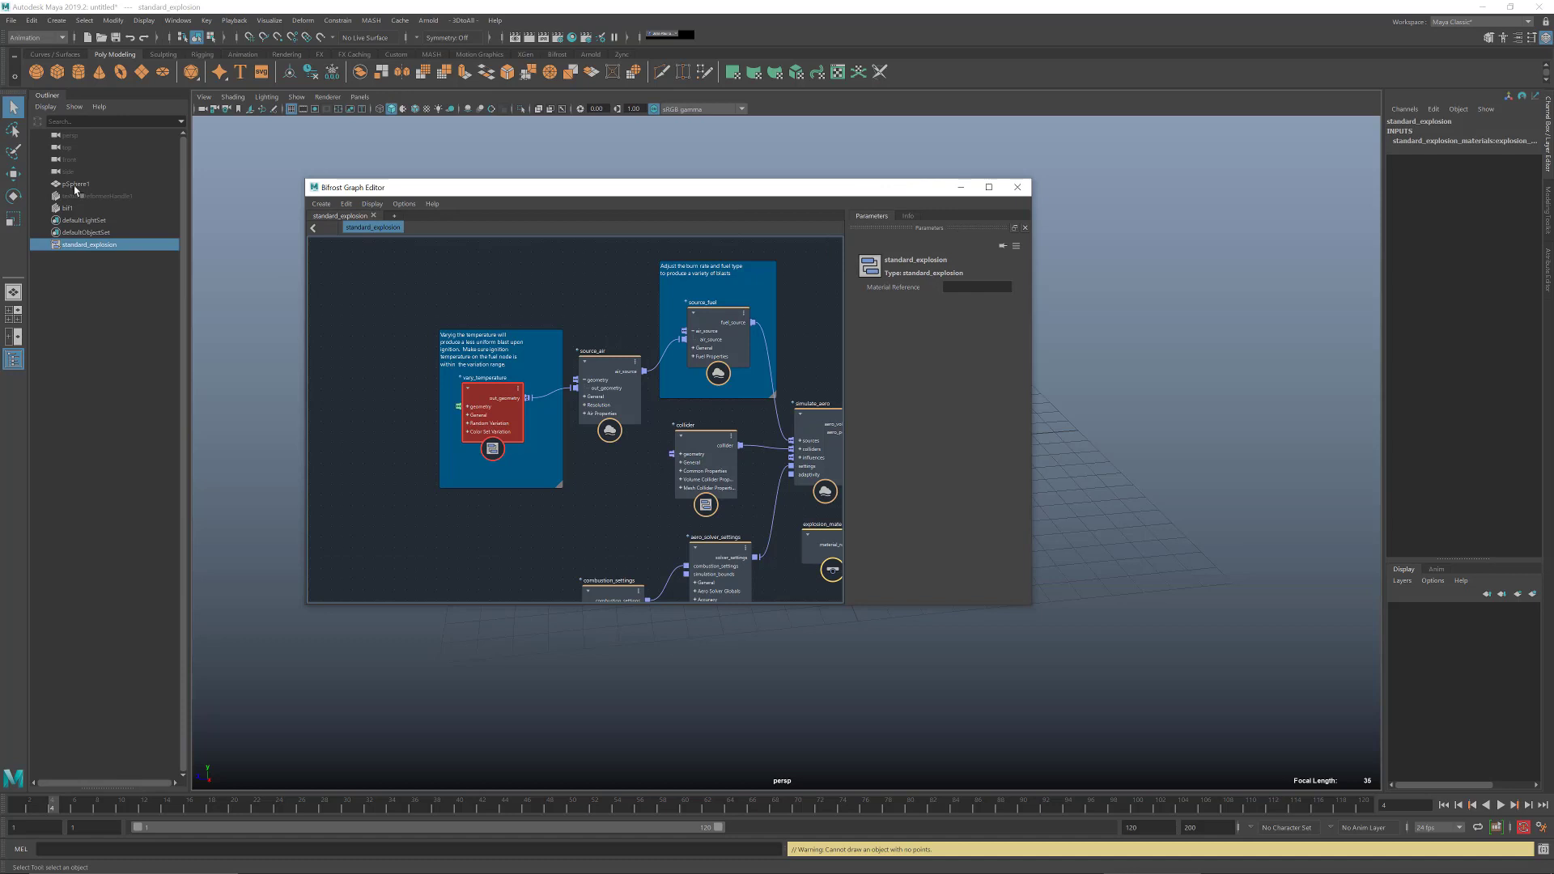
{"action": "middle_click_drag", "start_coordinate": [76, 187], "coordinate": [75, 187]}
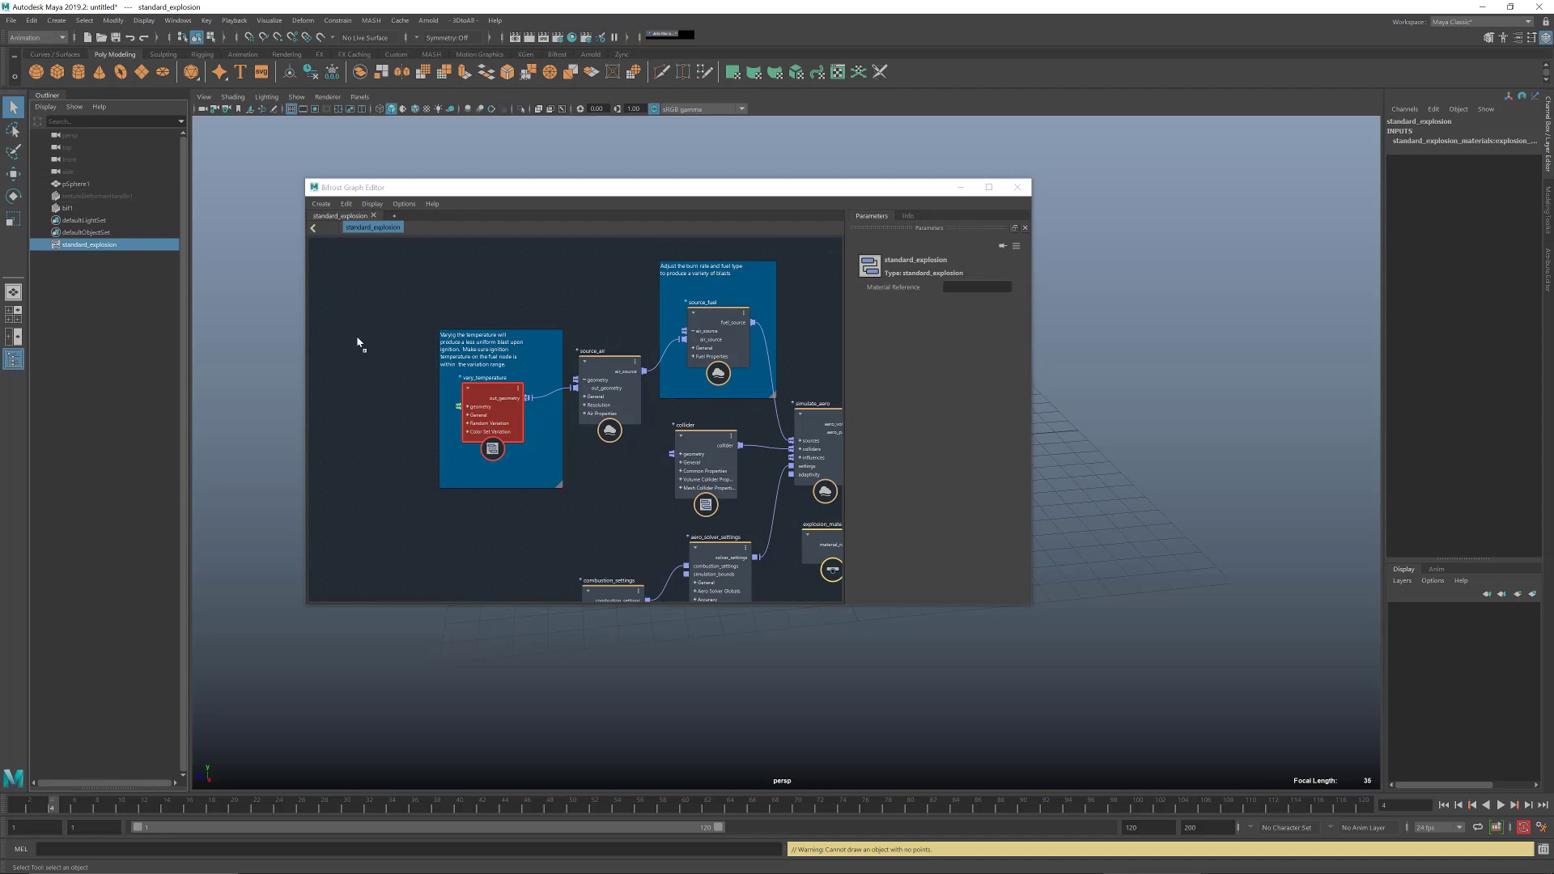
{"action": "middle_click_drag", "start_coordinate": [389, 408], "coordinate": [388, 408]}
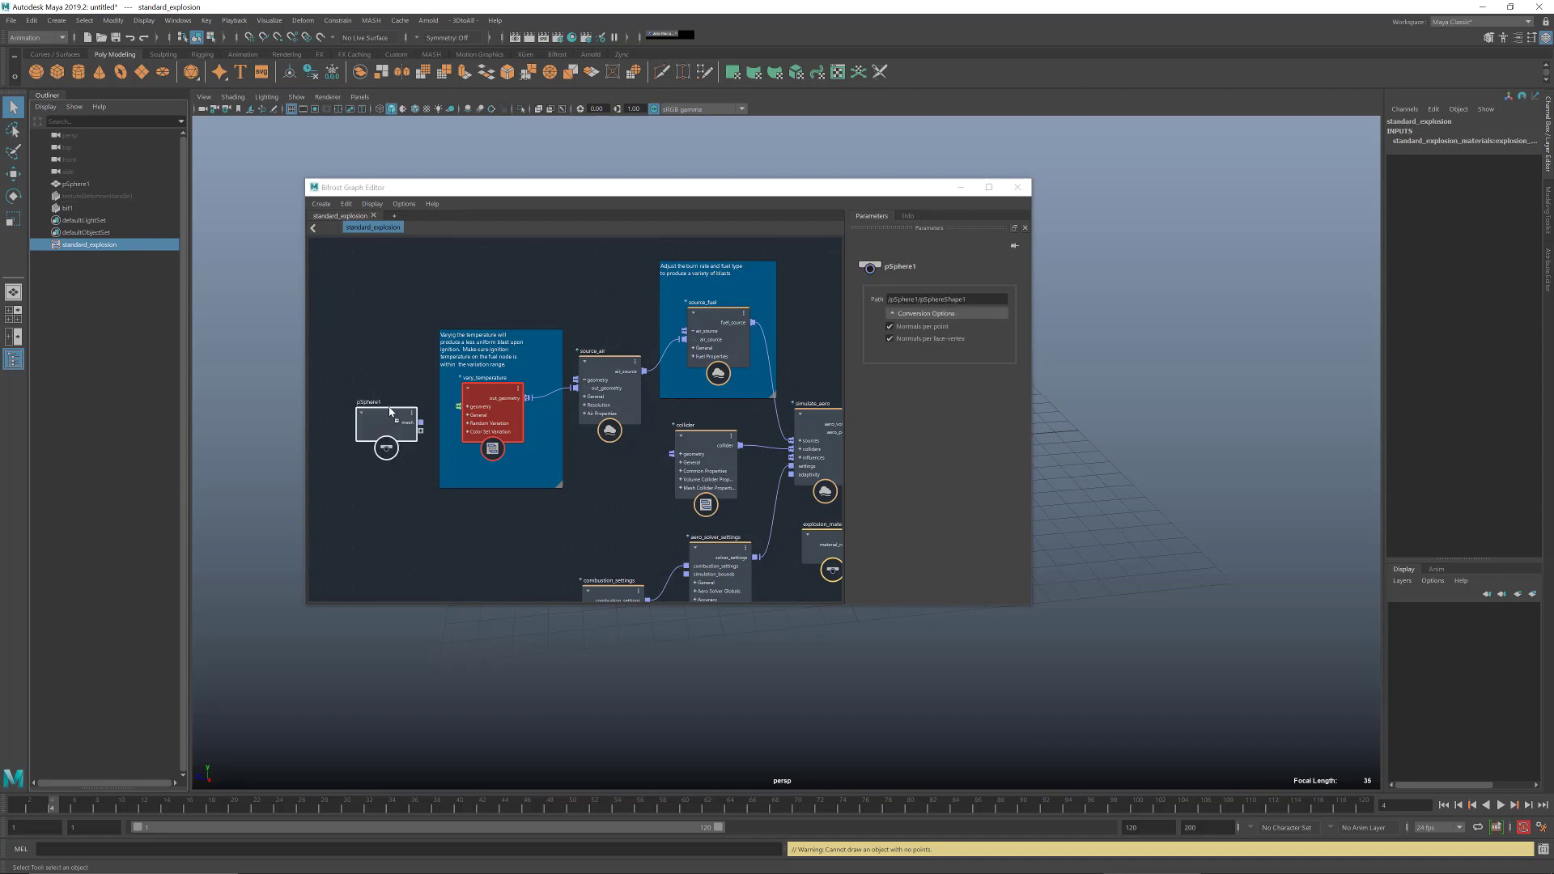
- Place the pSphere1 node left of vary_temperature and dock the Graph Editor beneath the viewport
{"action": "mouse_move", "coordinate": [387, 413]}
{"action": "left_mouse_down"}
{"action": "mouse_move", "coordinate": [385, 435]}
{"action": "mouse_move", "coordinate": [372, 427]}
{"action": "left_mouse_up"}
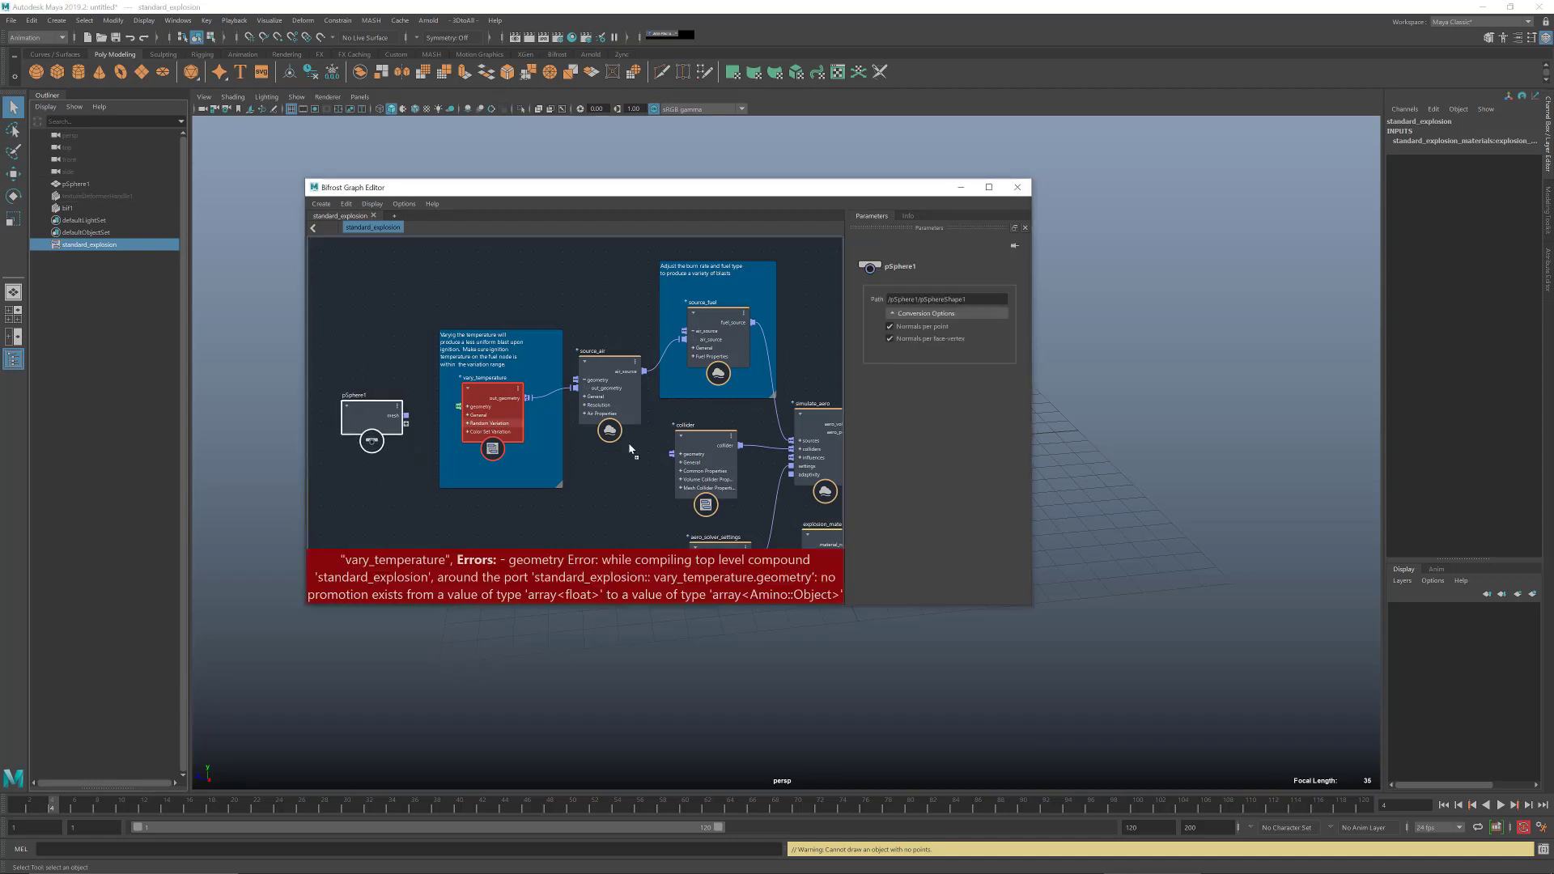
{"action": "left_click_drag", "start_coordinate": [899, 188], "coordinate": [845, 793]}
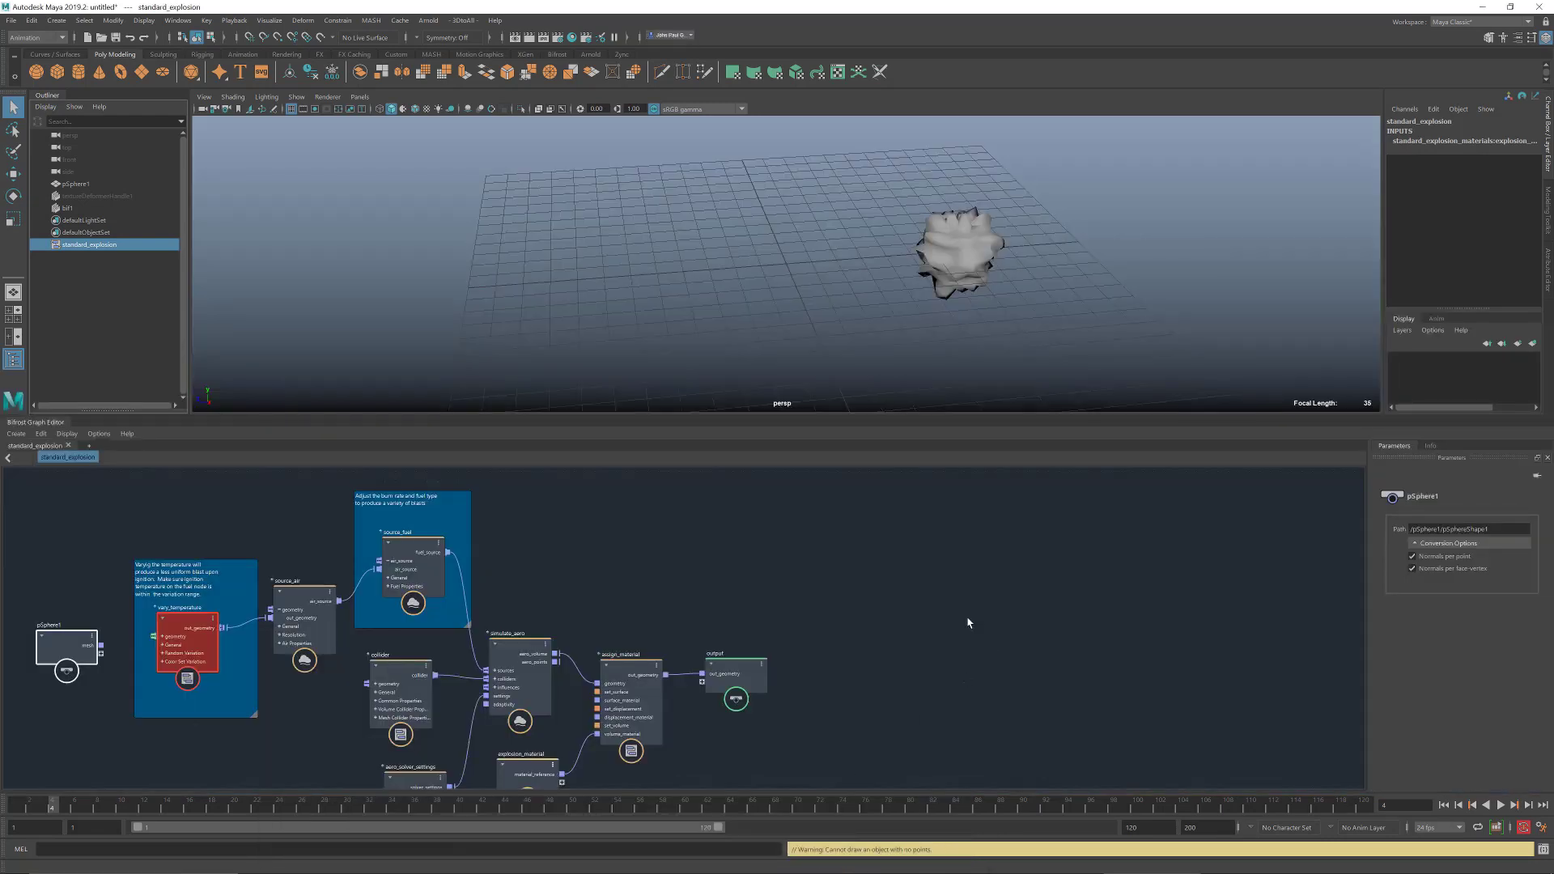
{"action": "middle_click_drag", "start_coordinate": [951, 268], "coordinate": [886, 265], "text": "alt"}
- Connect pSphere1's mesh output to vary_temperature's geometry input
{"action": "middle_click_drag", "start_coordinate": [670, 529], "coordinate": [1058, 533], "text": "alt"}
{"action": "right_click_drag", "start_coordinate": [462, 575], "coordinate": [373, 474], "text": "alt"}
{"action": "middle_click_drag", "start_coordinate": [496, 731], "coordinate": [406, 637], "text": "alt"}
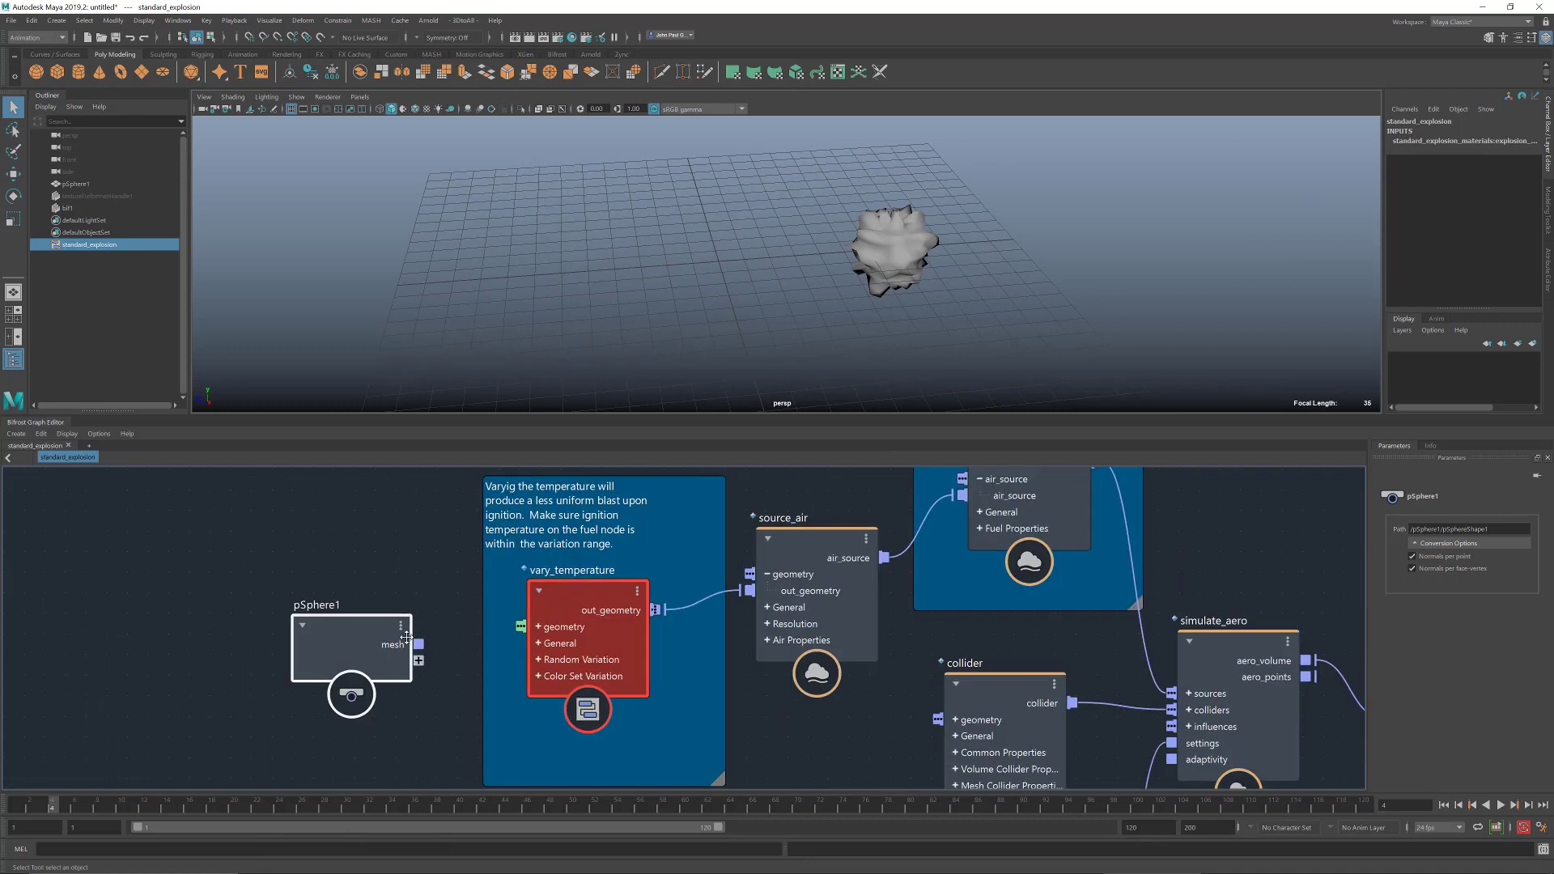
{"action": "left_click_drag", "start_coordinate": [418, 644], "coordinate": [522, 627]}
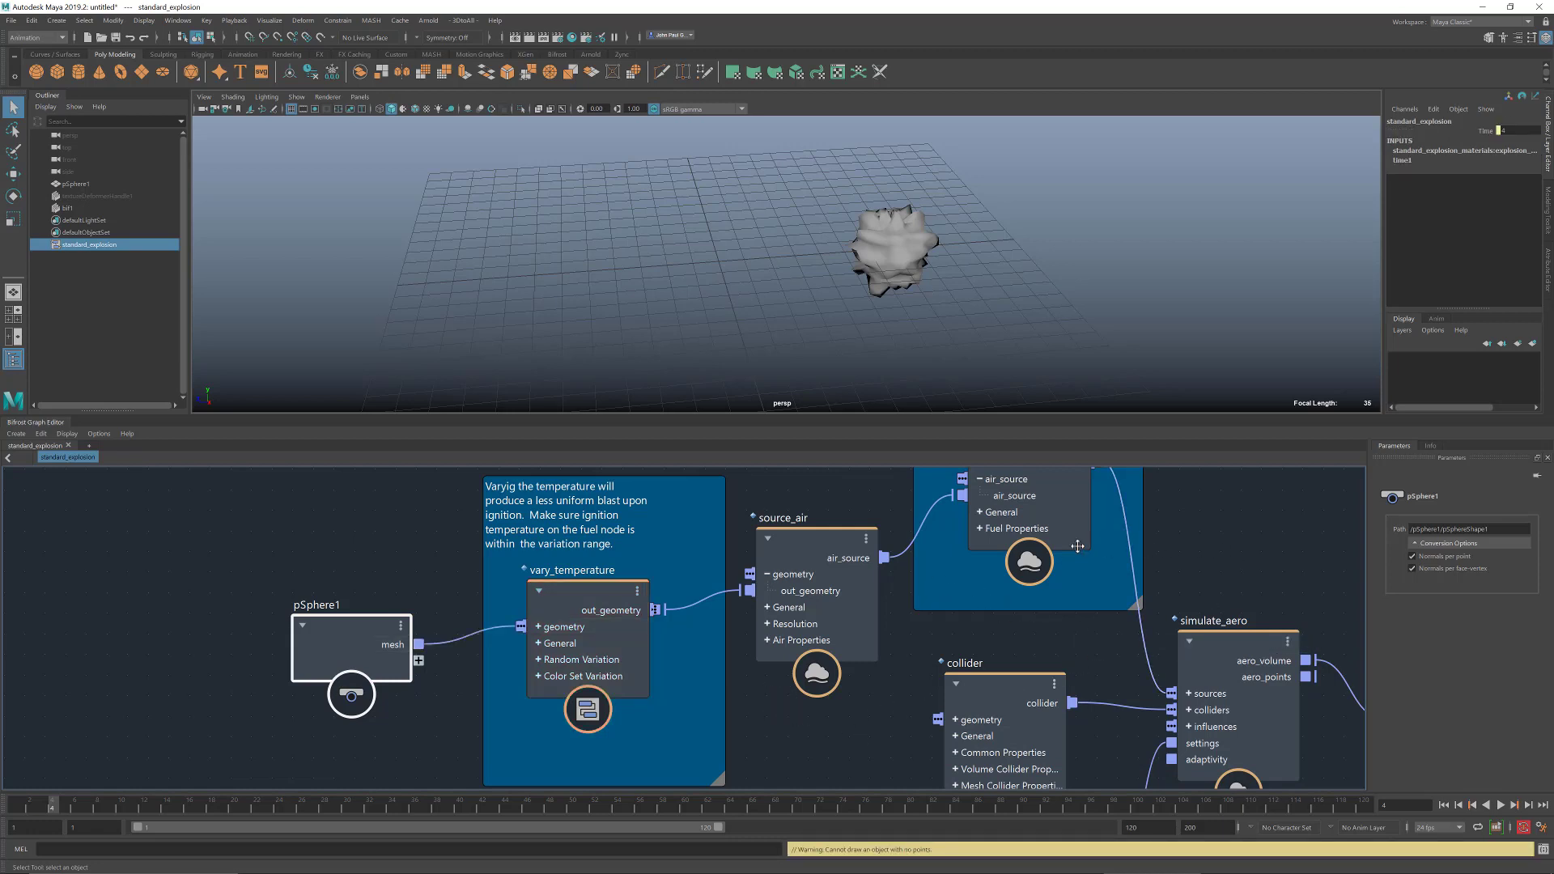
{"action": "scroll", "coordinate": [1077, 546], "scroll_direction": "down", "scroll_amount": 5}
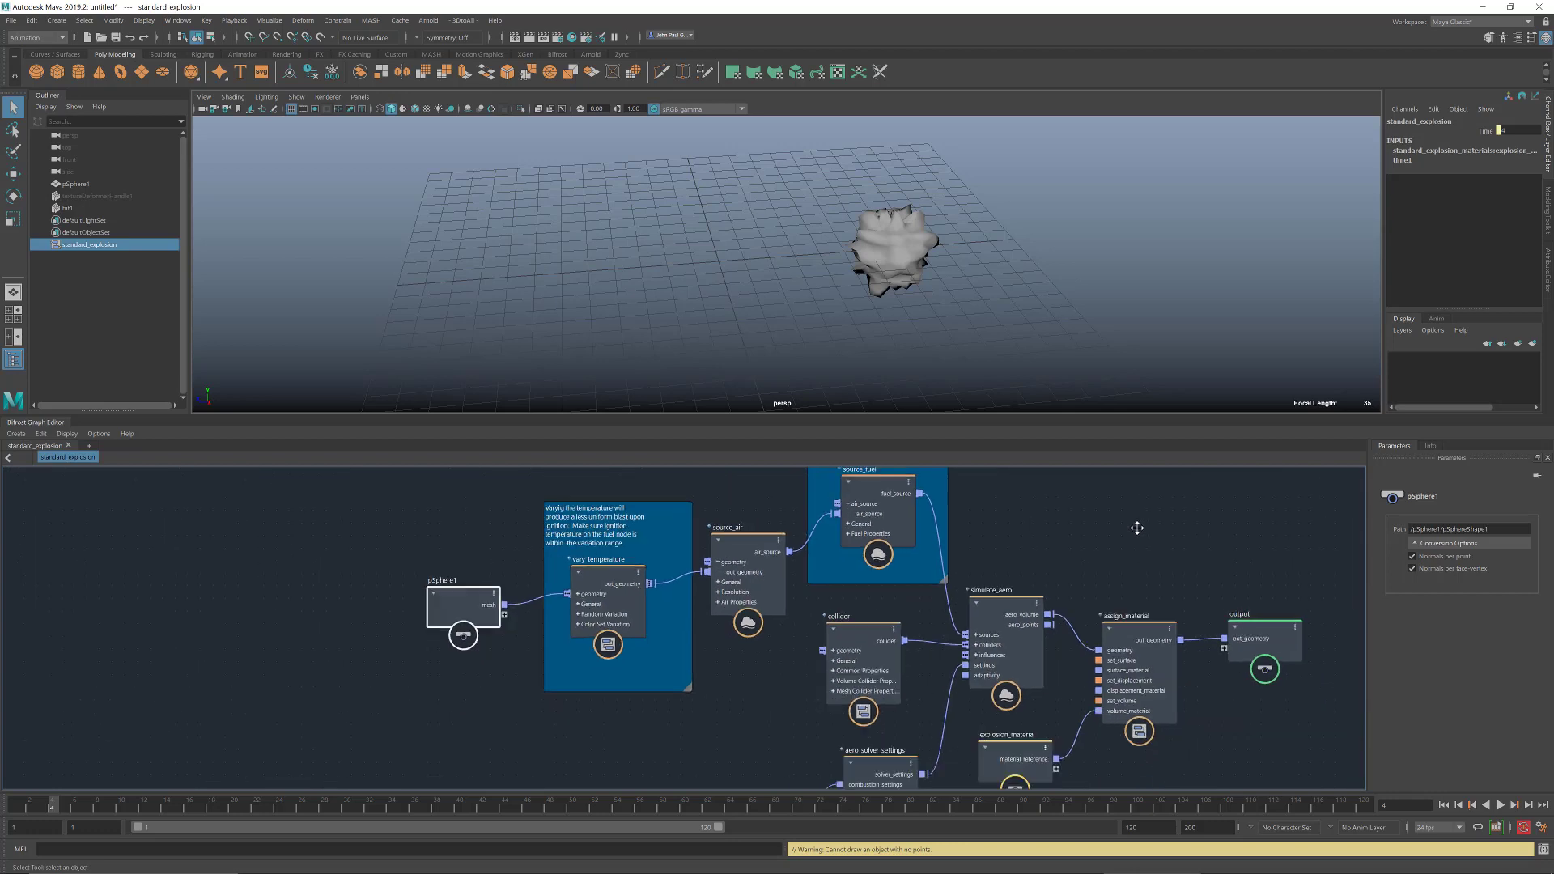
- Rewind to frame 1 and play the pSphere1 explosion forward
{"action": "scroll", "coordinate": [1085, 547], "scroll_direction": "down", "scroll_amount": 2}
{"action": "left_click", "coordinate": [1443, 805]}
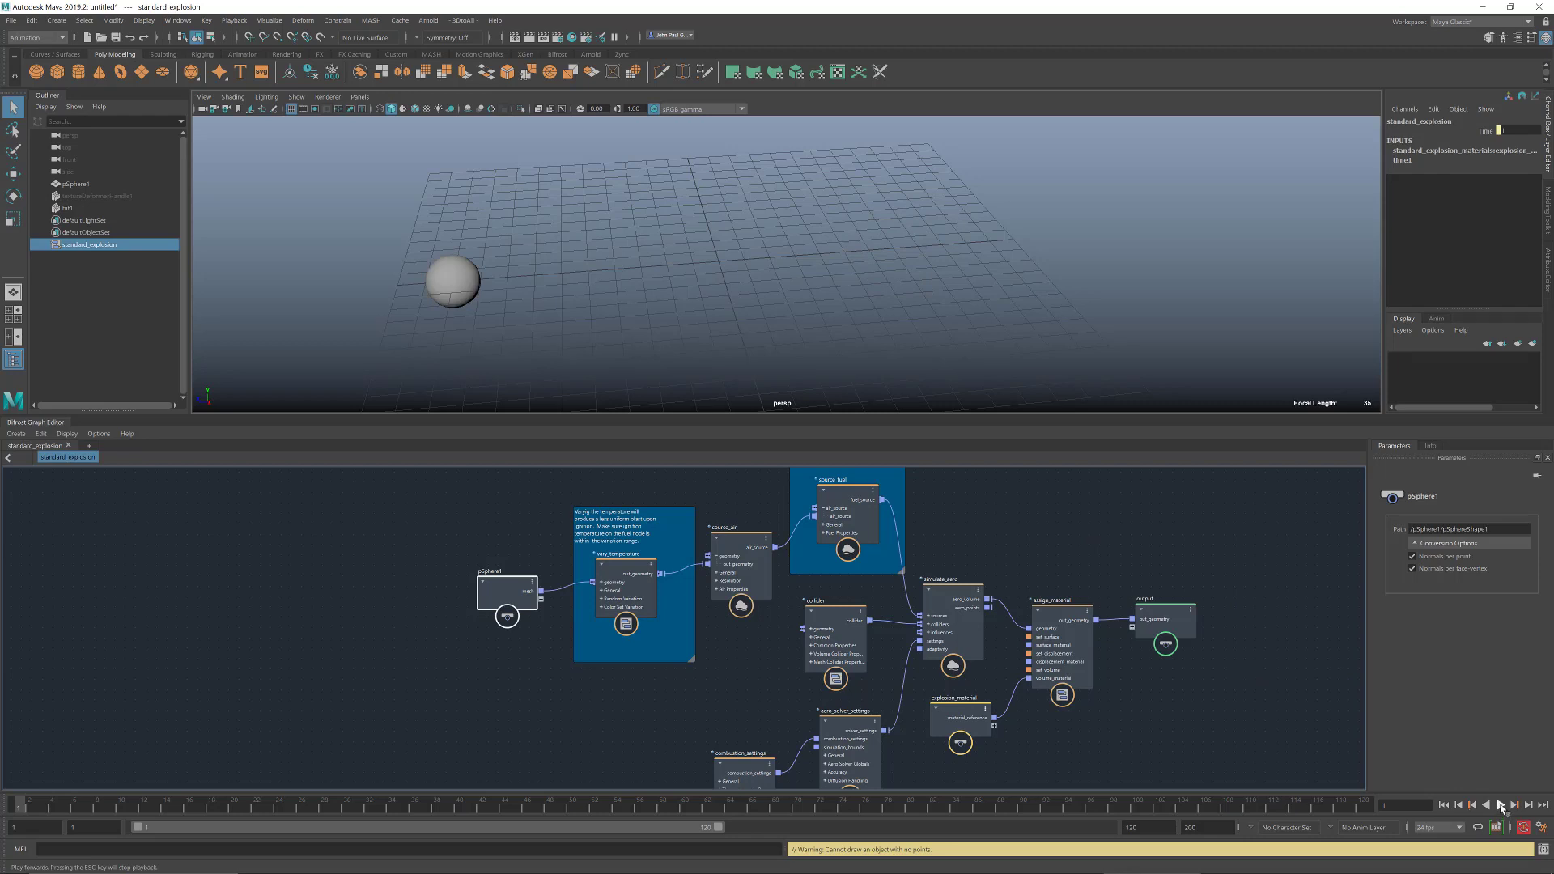
{"action": "left_click", "coordinate": [1502, 805]}
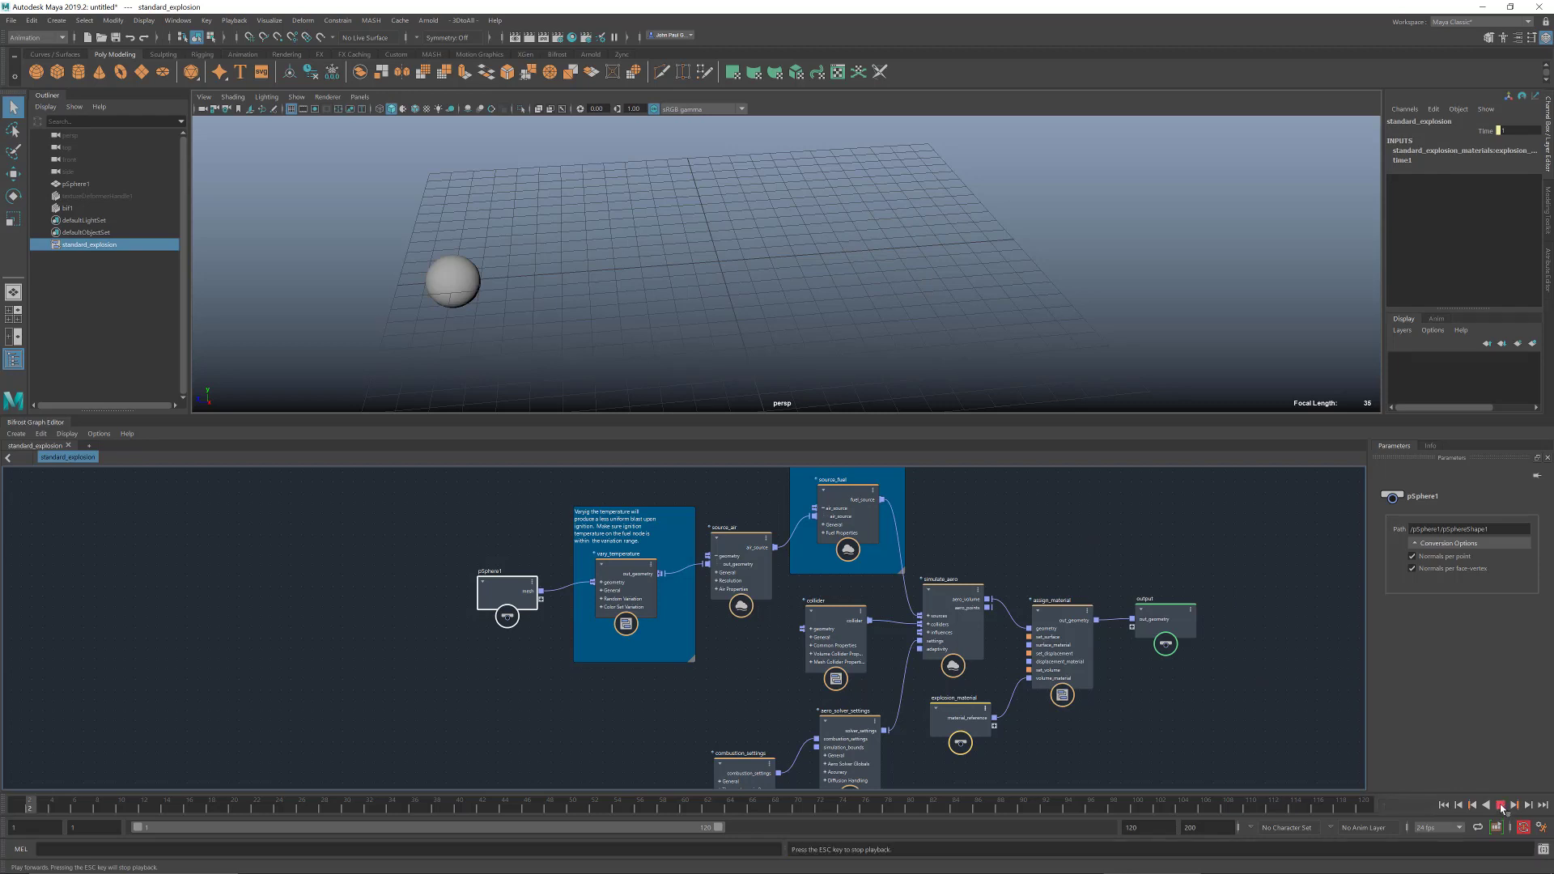
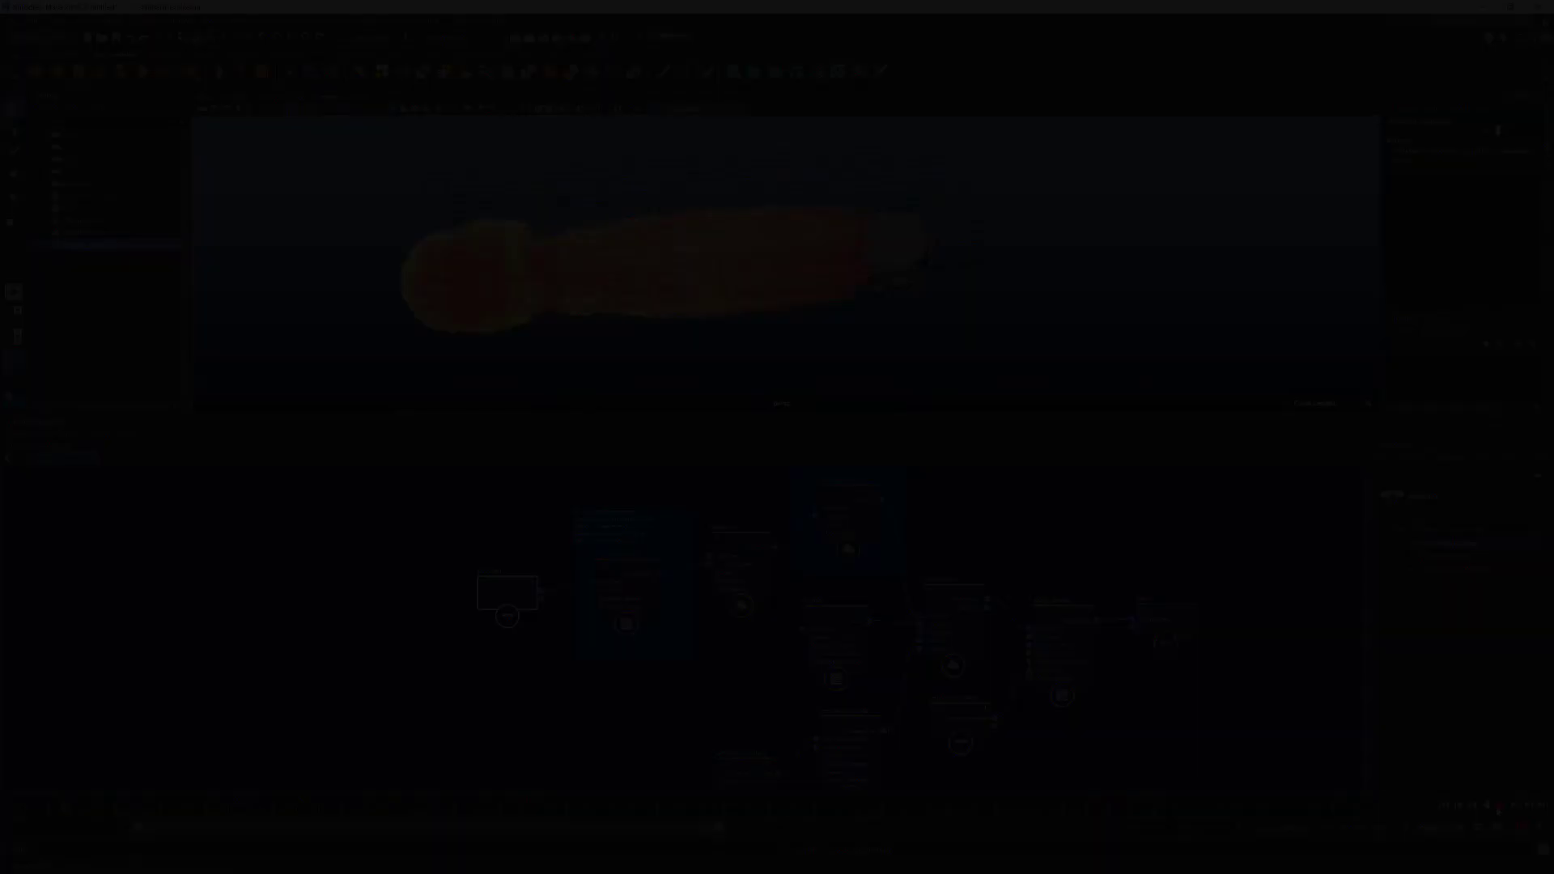
- Jump the timeline back to frame 1 with Alt+Shift+V
{"action": "key", "text": "alt+shift+v"}
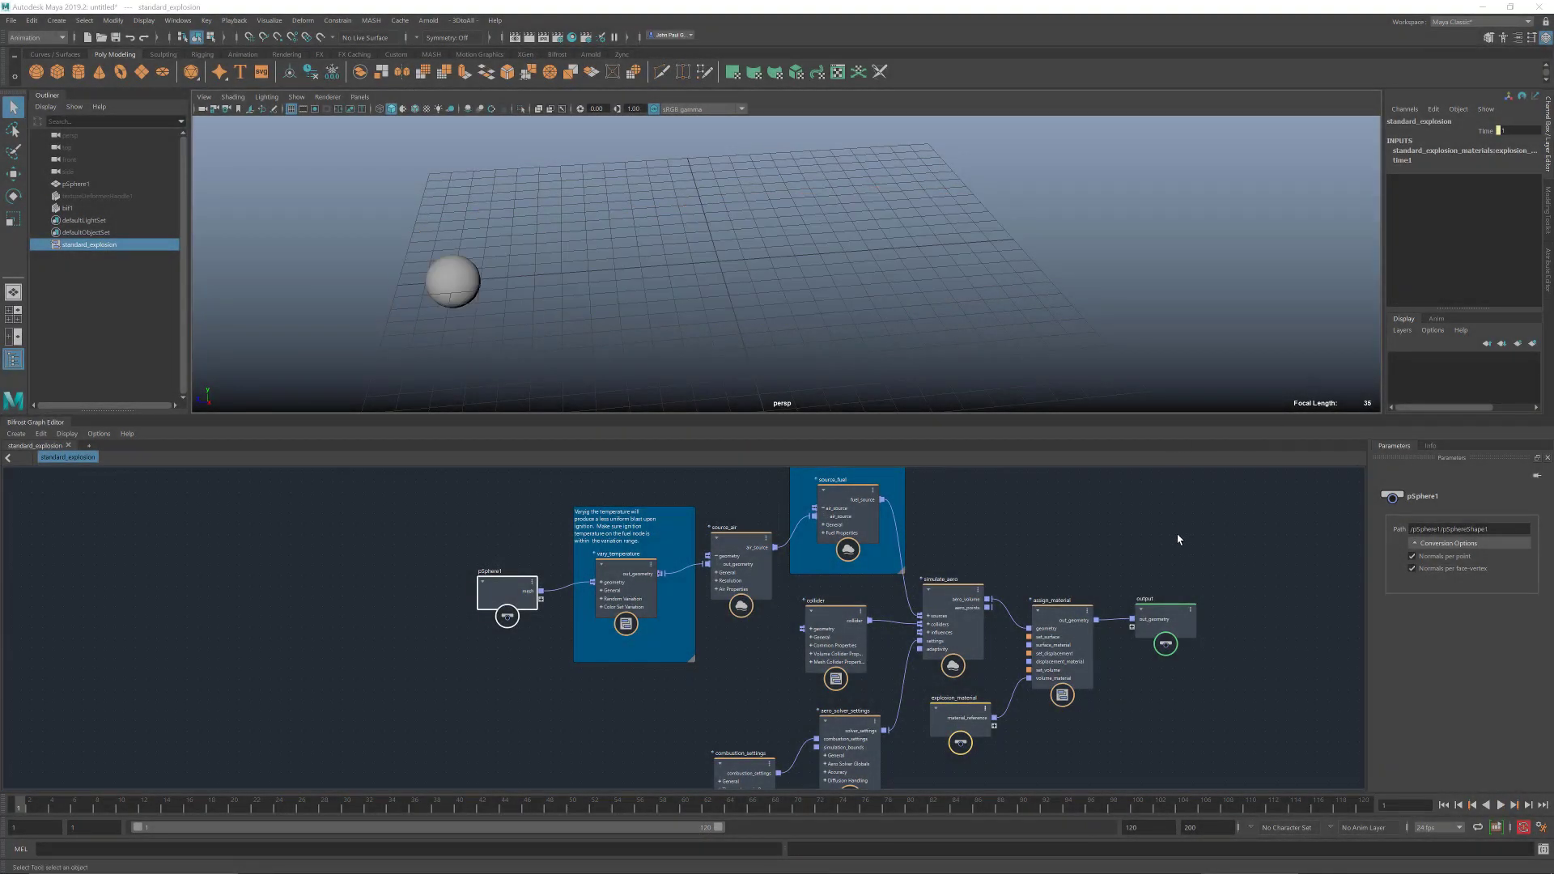
- Find write_OpenVDB with a 'wri' search and place it at the graph's upper right
{"action": "middle_click_drag", "start_coordinate": [1117, 521], "coordinate": [906, 545]}
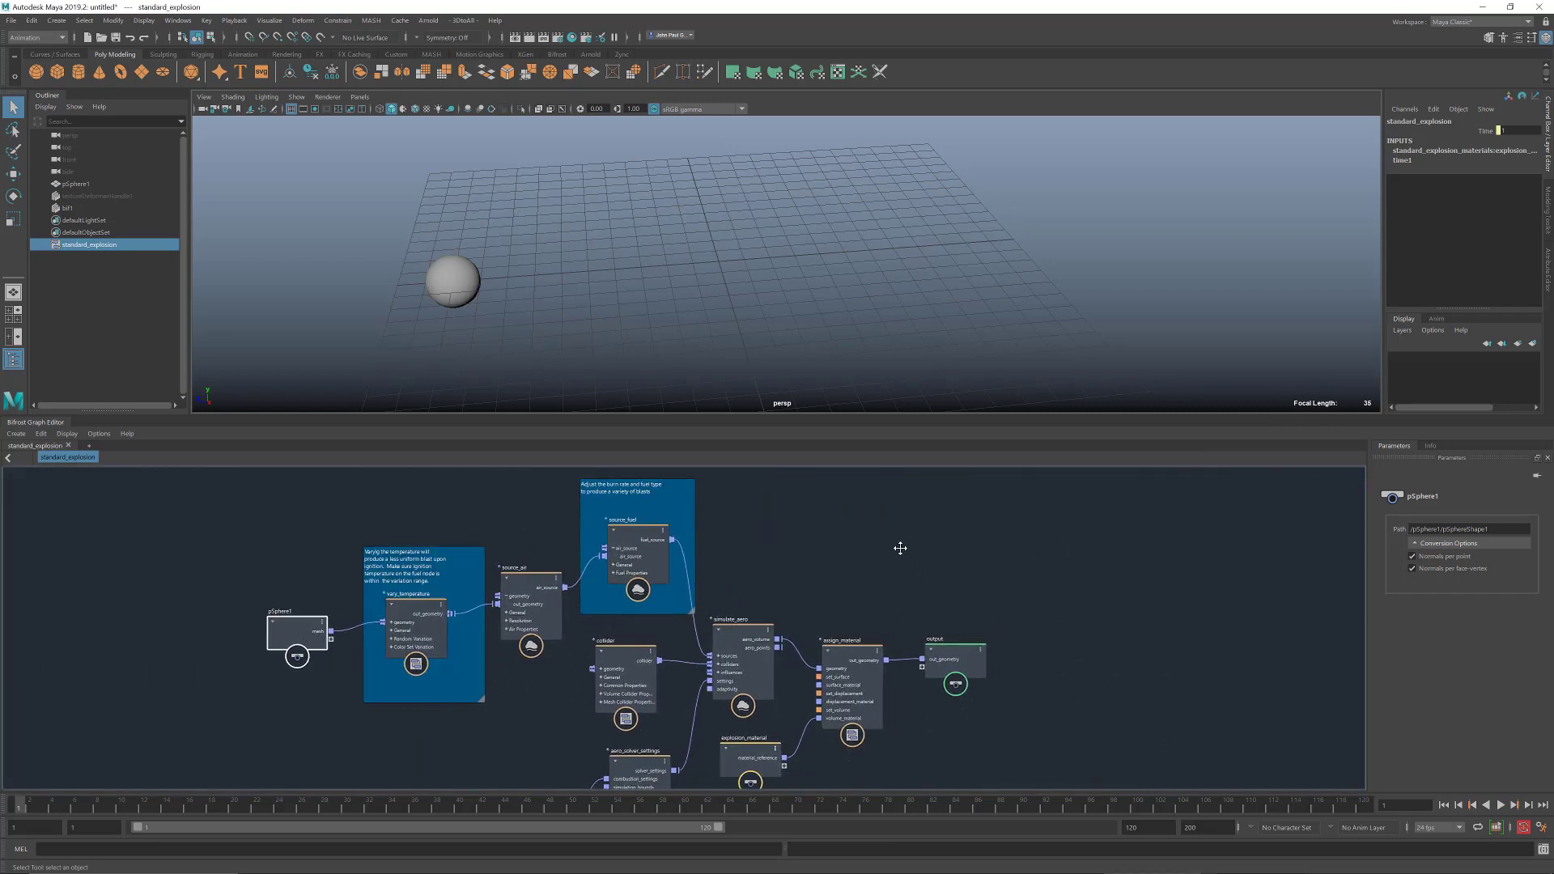
{"action": "key", "text": "Tab"}
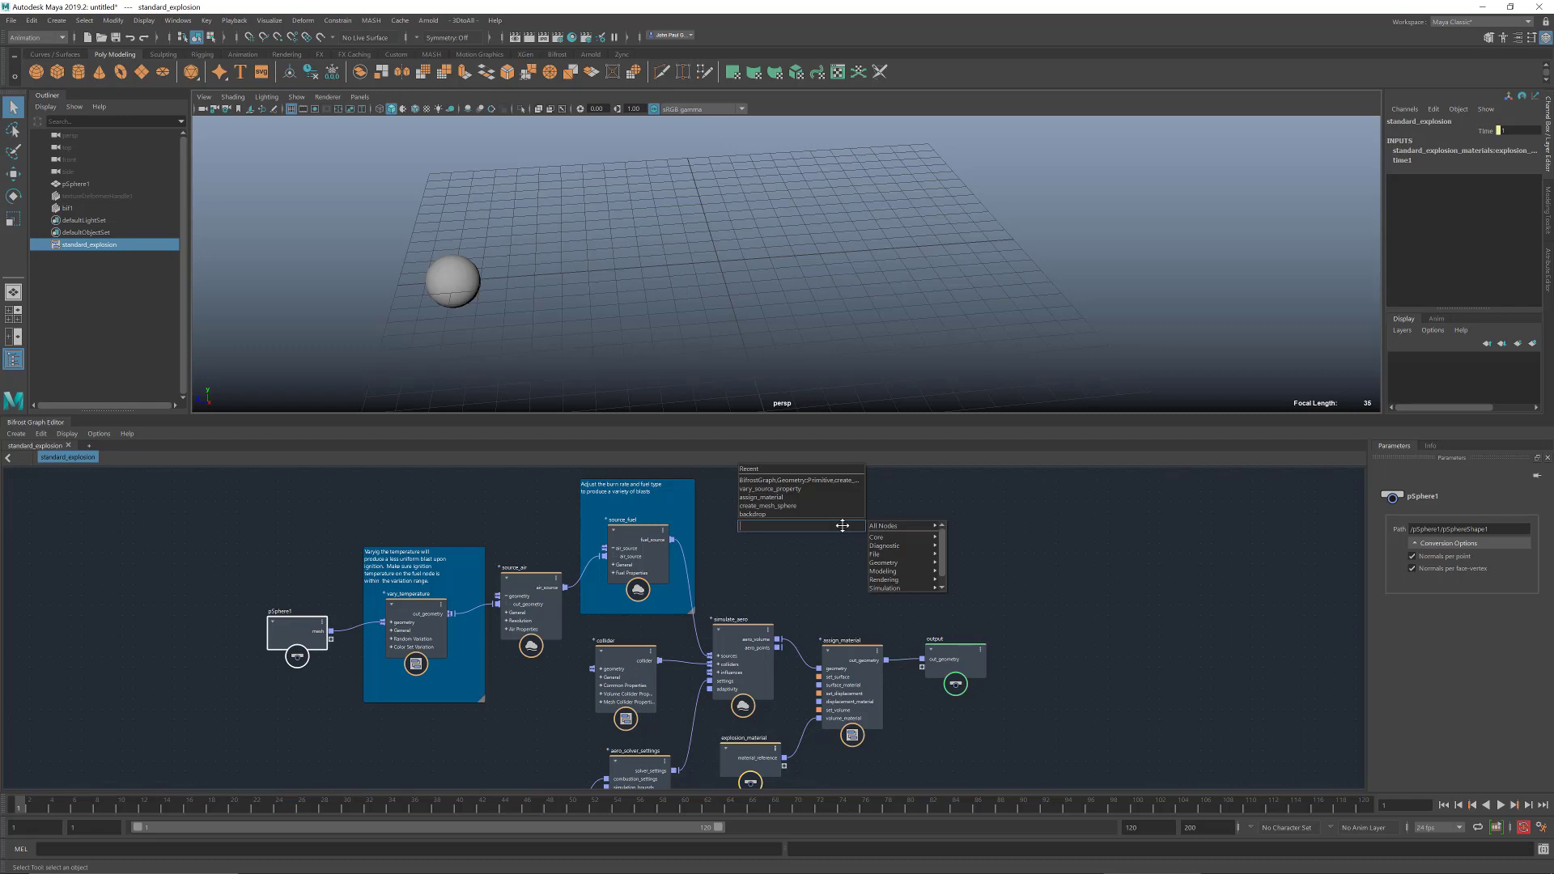
{"action": "type", "text": "wri"}
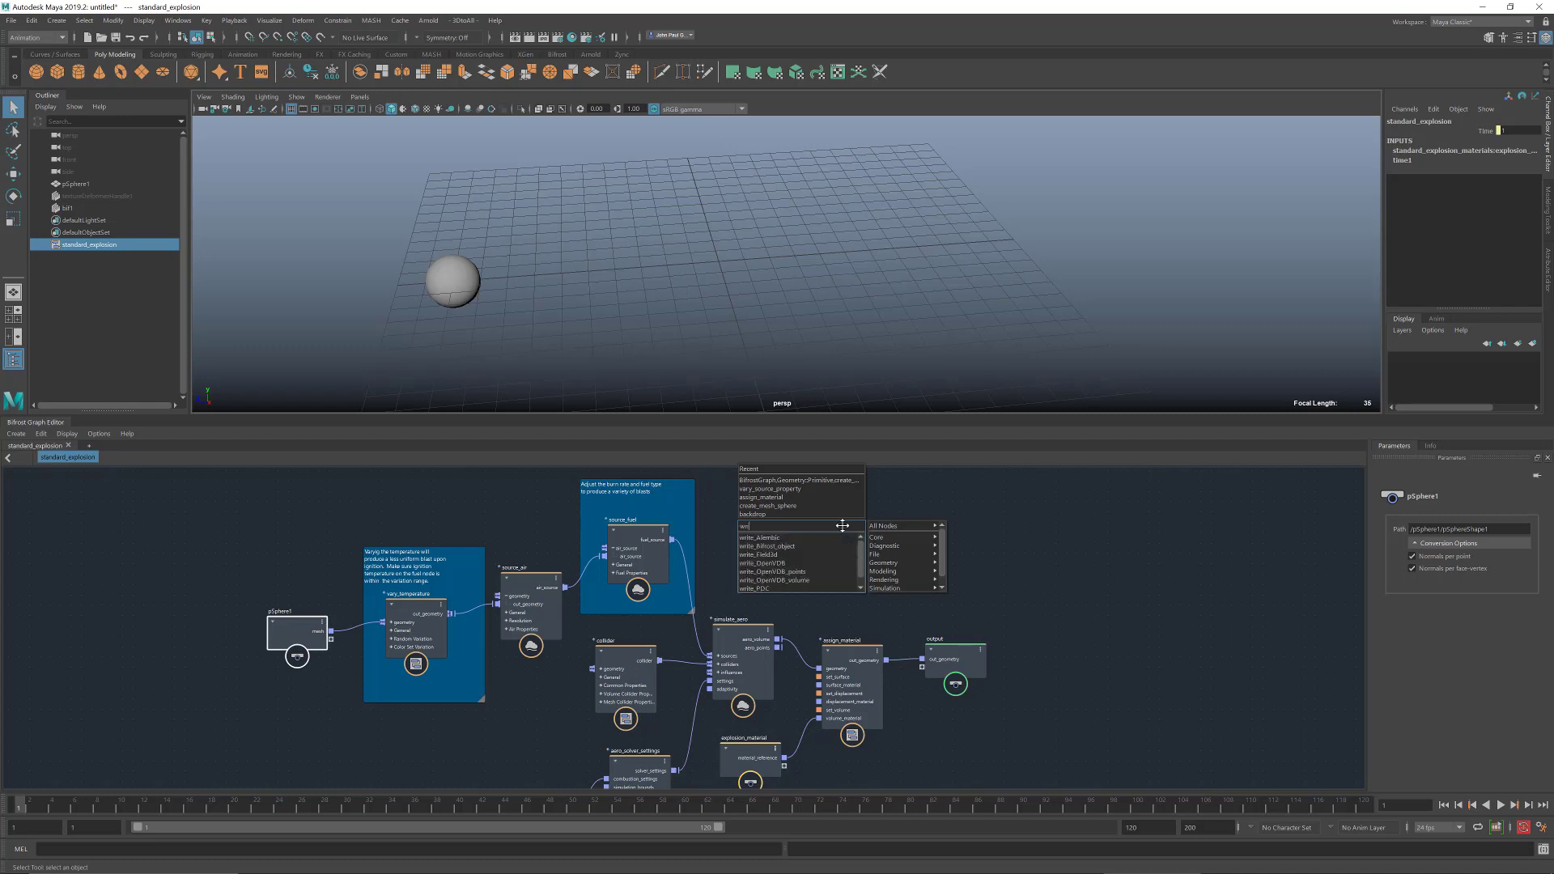
{"action": "key", "text": "Down"}
{"action": "key", "text": "Down"}
{"action": "key", "text": "Down"}
{"action": "key", "text": "Down"}
{"action": "mouse_move", "coordinate": [909, 555]}
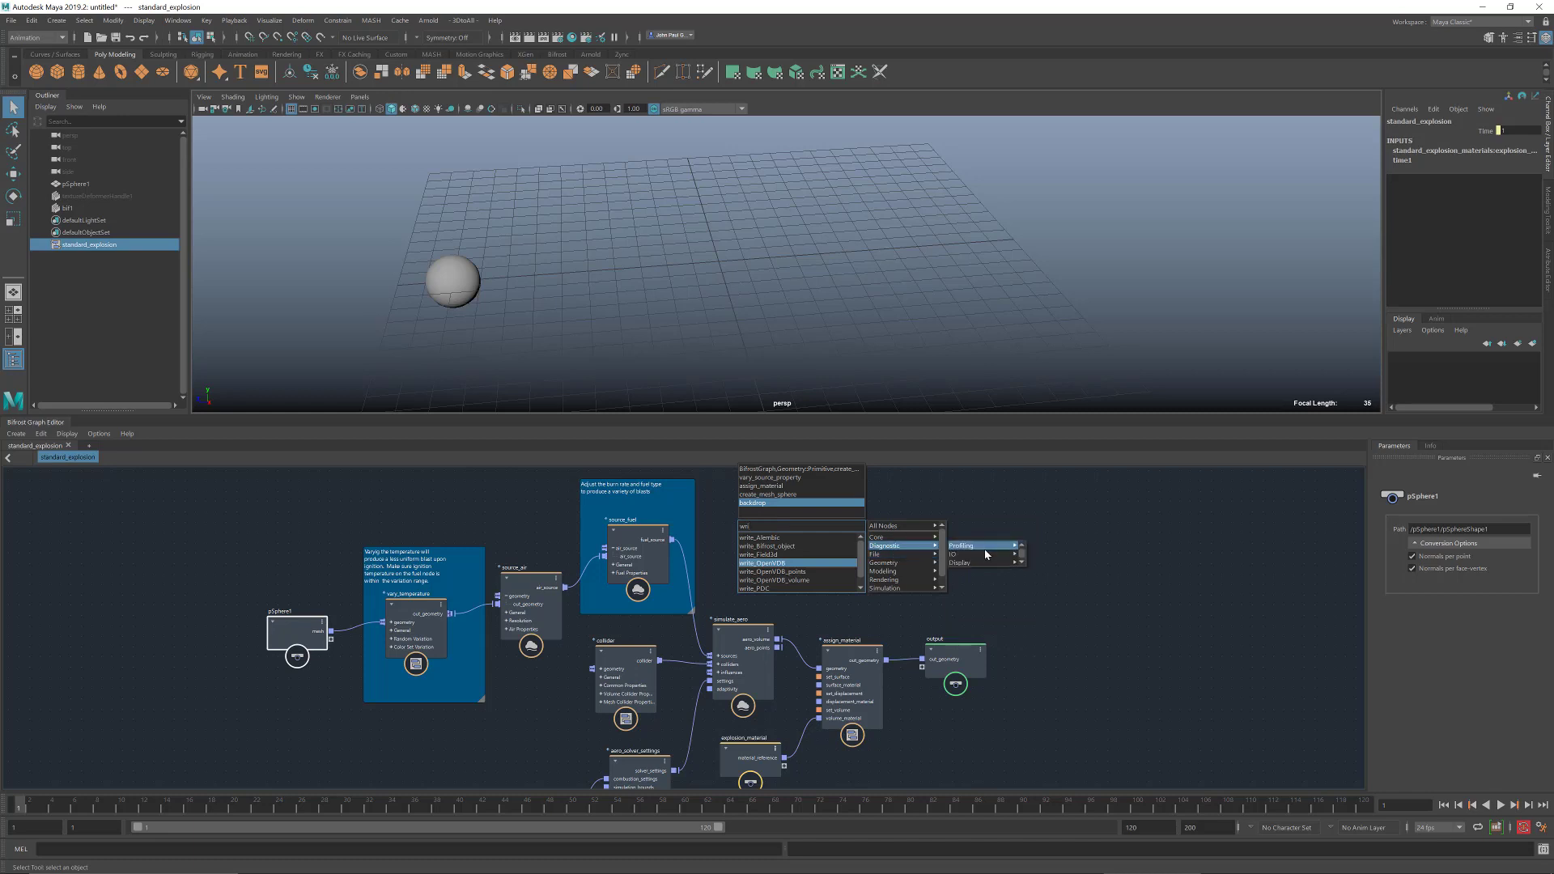
{"action": "mouse_move", "coordinate": [988, 557]}
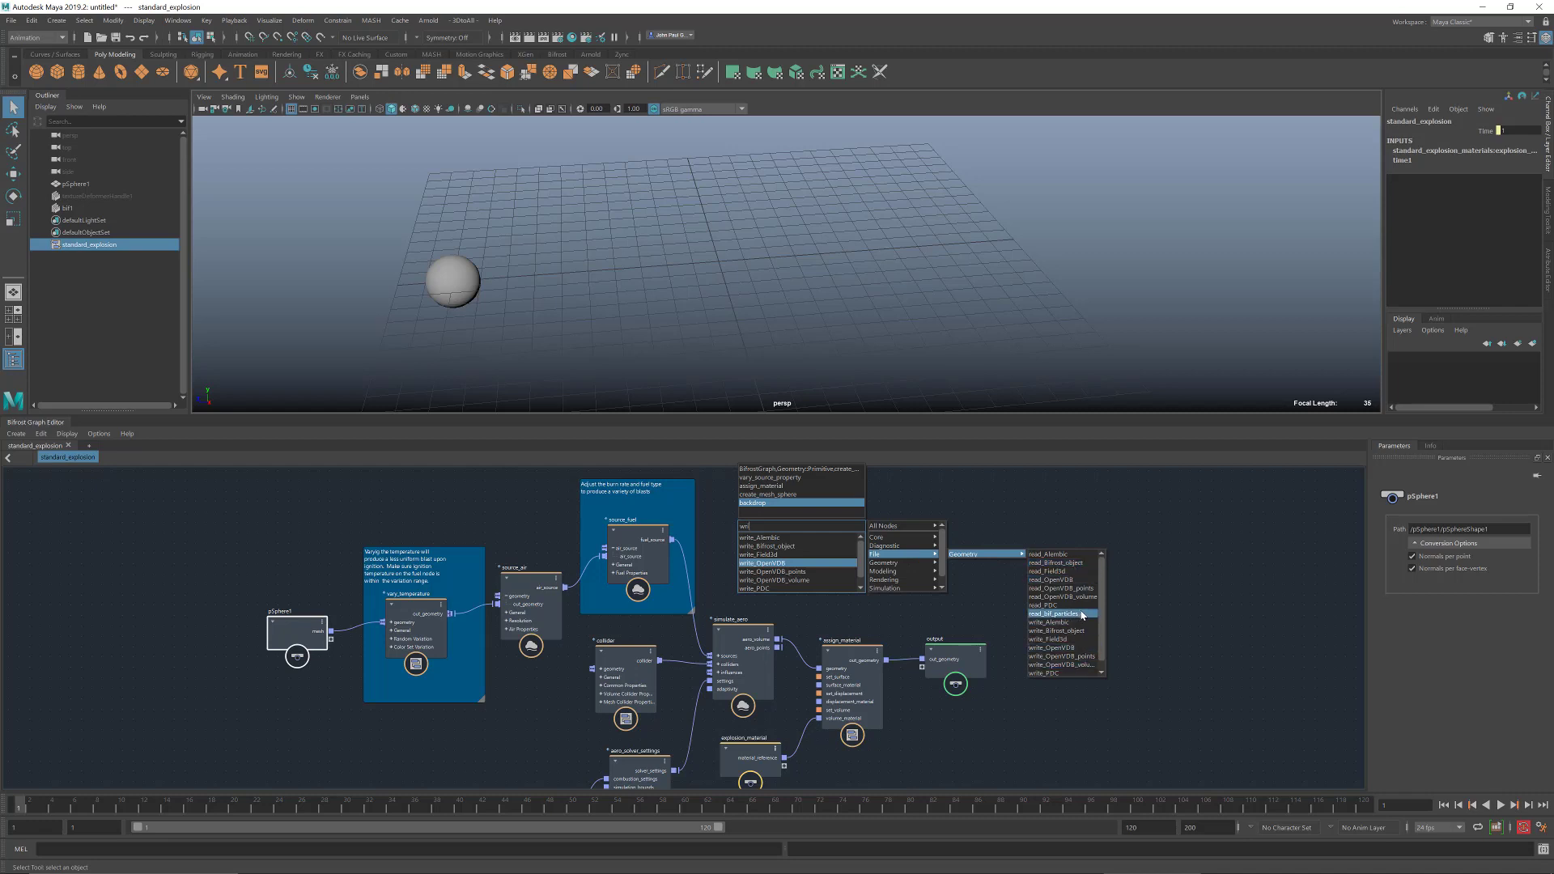
{"action": "scroll", "coordinate": [1076, 631], "scroll_direction": "down", "scroll_amount": 1}
{"action": "scroll", "coordinate": [1074, 633], "scroll_direction": "up", "scroll_amount": 1}
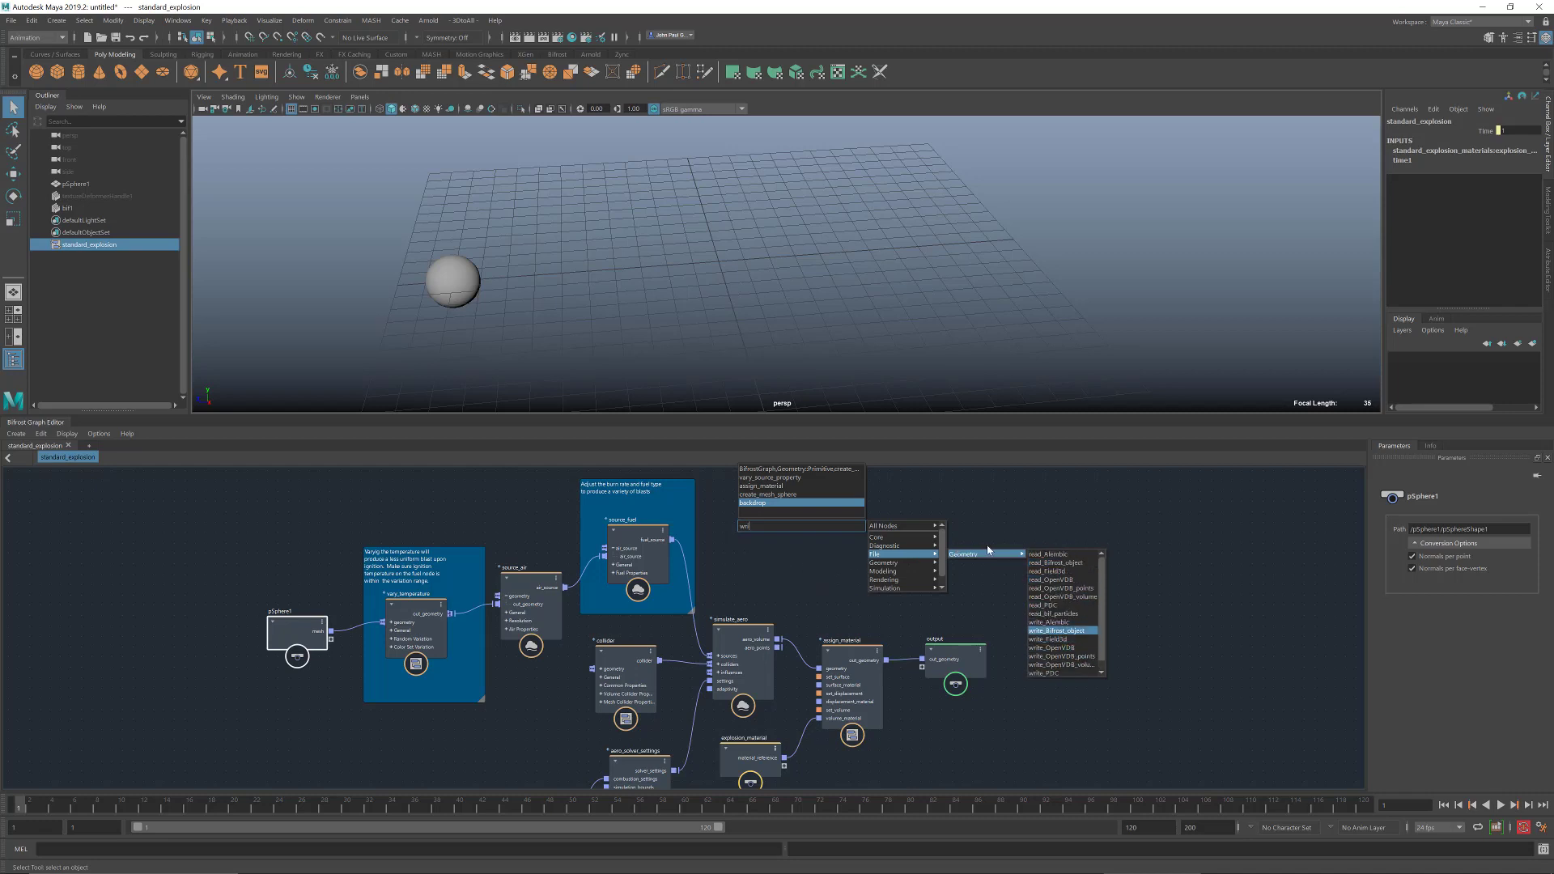
{"action": "left_click", "coordinate": [1046, 647]}
{"action": "left_click_drag", "start_coordinate": [838, 532], "coordinate": [940, 492]}
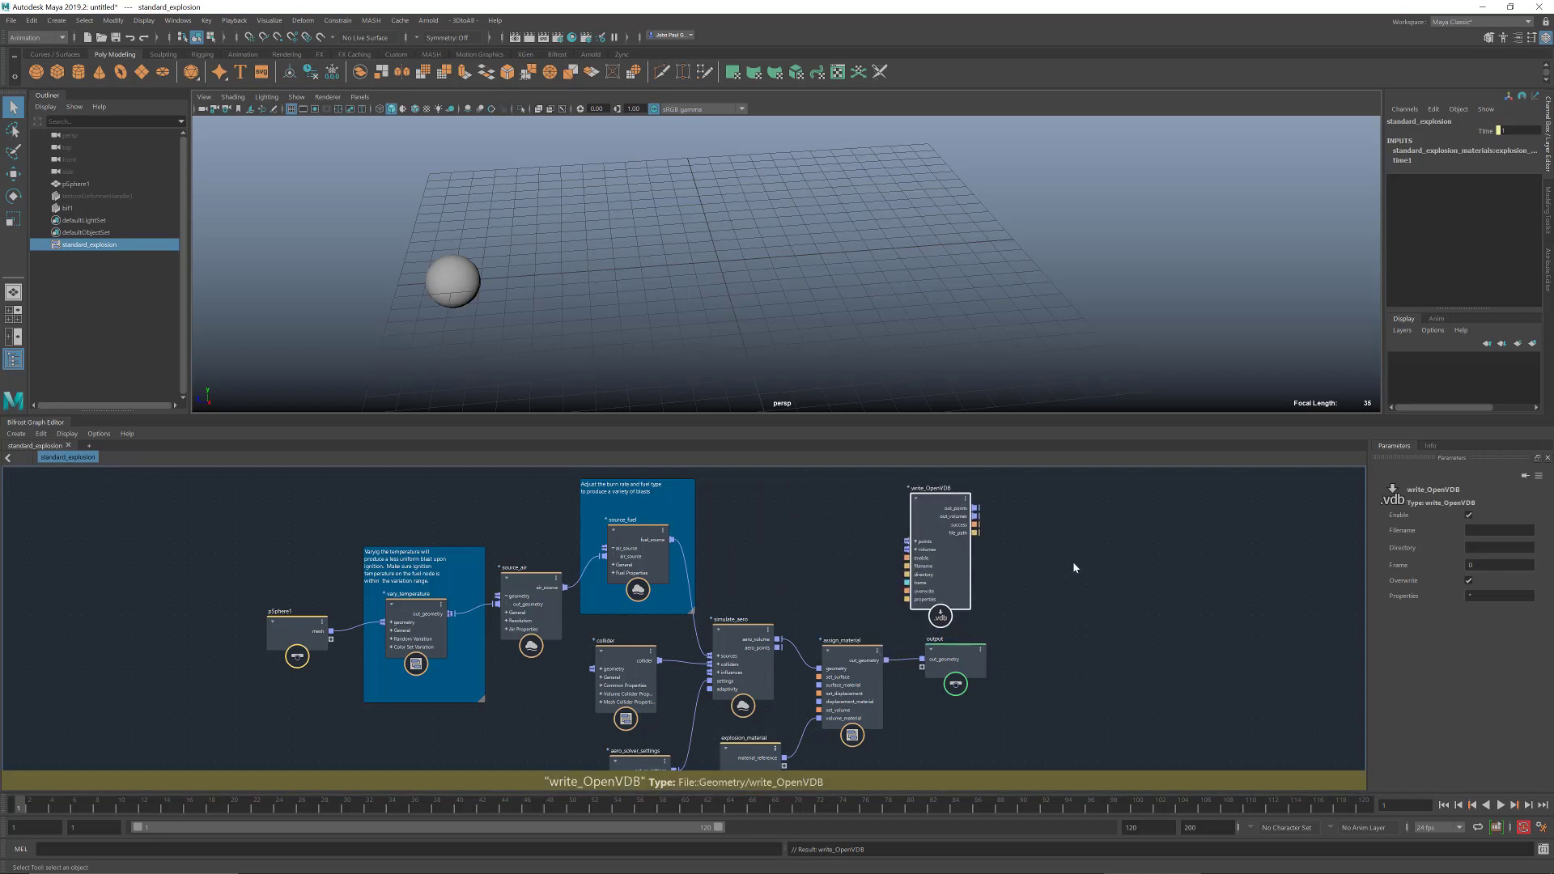
- Nudge the write_OpenVDB node into position up and to the right
{"action": "middle_click_drag", "start_coordinate": [978, 550], "coordinate": [976, 571], "text": "alt"}
{"action": "left_click_drag", "start_coordinate": [935, 522], "coordinate": [963, 500]}
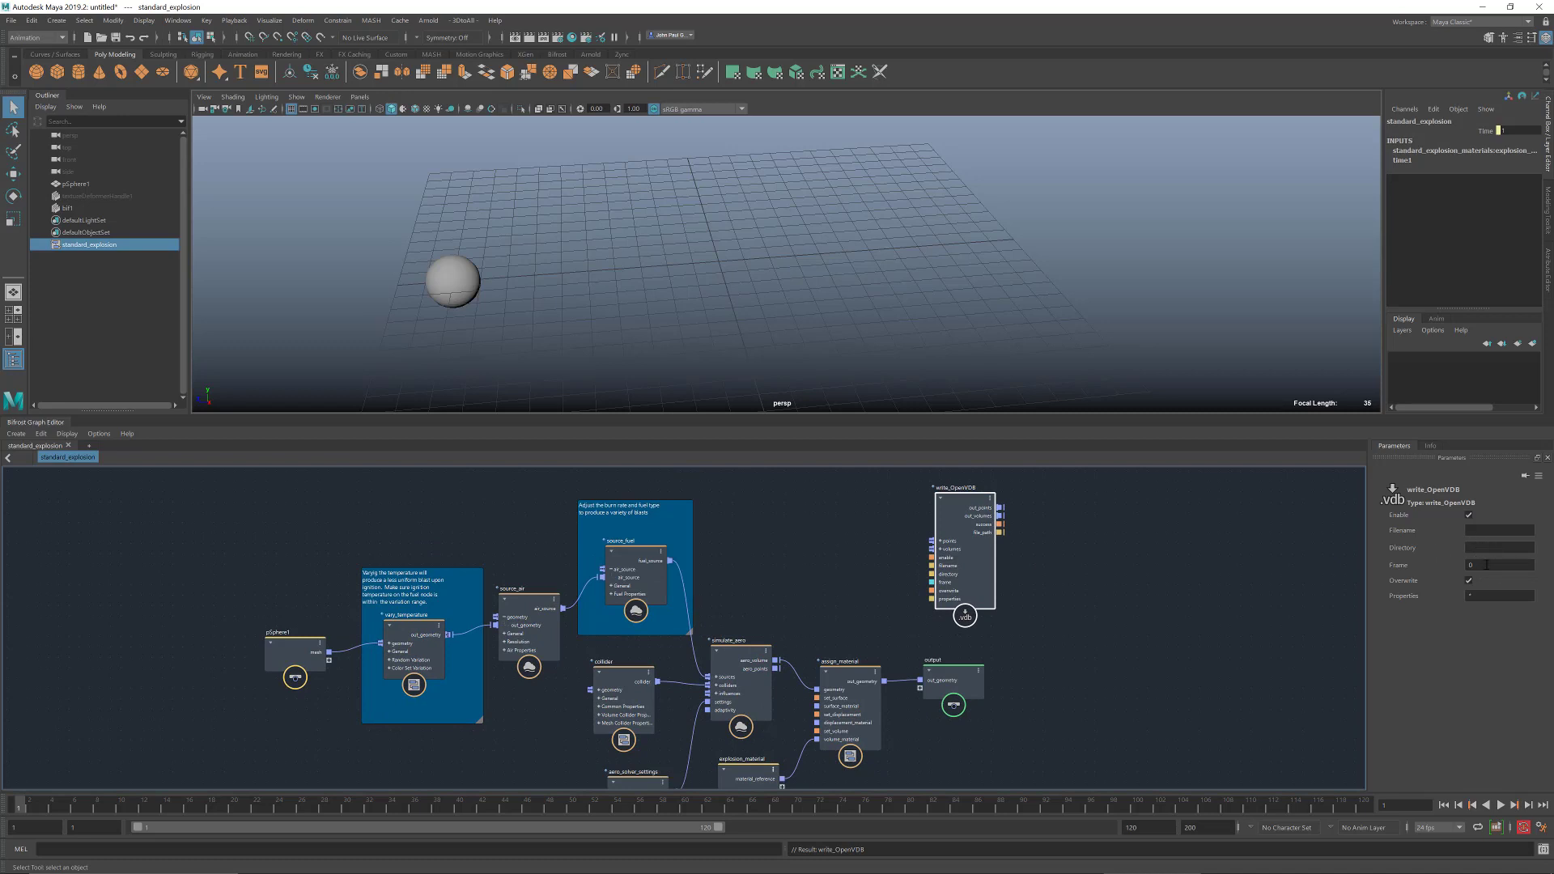
{"action": "left_click", "coordinate": [880, 530]}
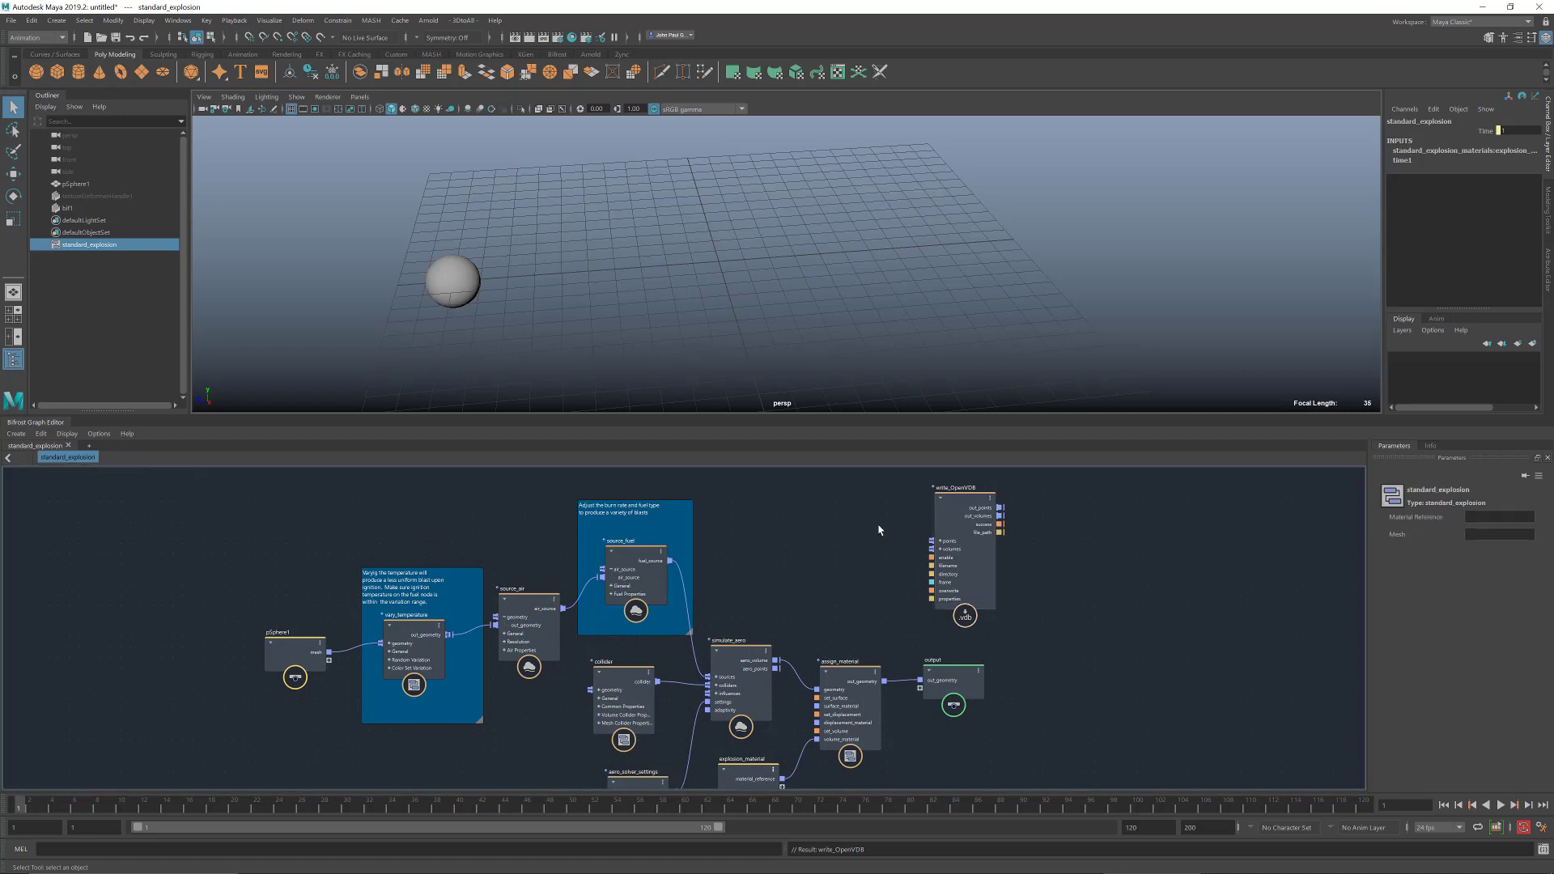
{"action": "left_click_drag", "start_coordinate": [980, 529], "coordinate": [984, 533]}
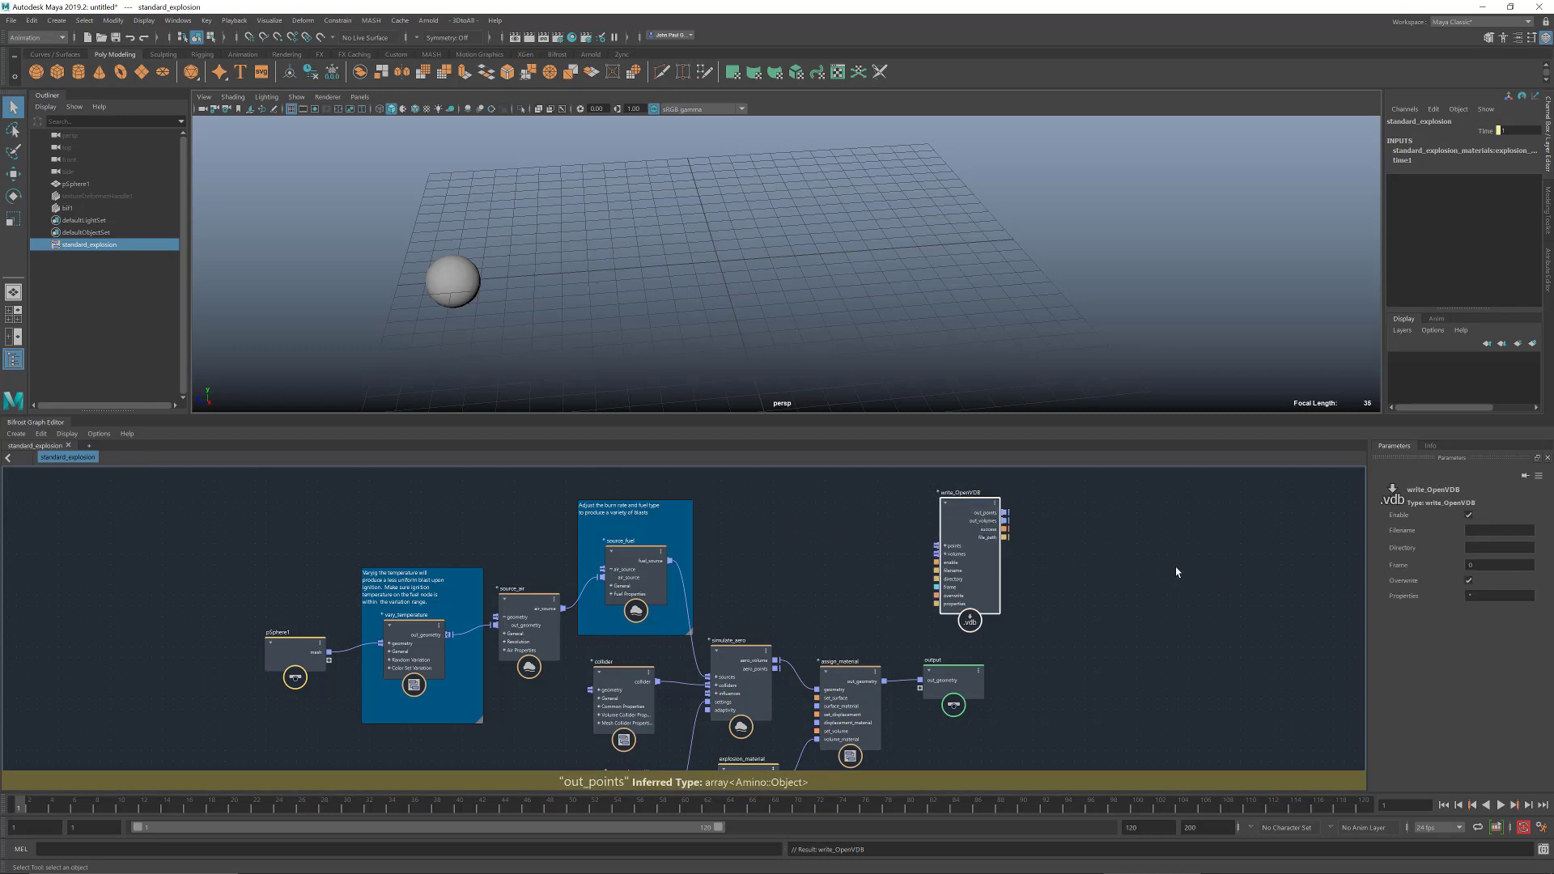
{"action": "left_click_drag", "start_coordinate": [964, 504], "coordinate": [952, 503]}
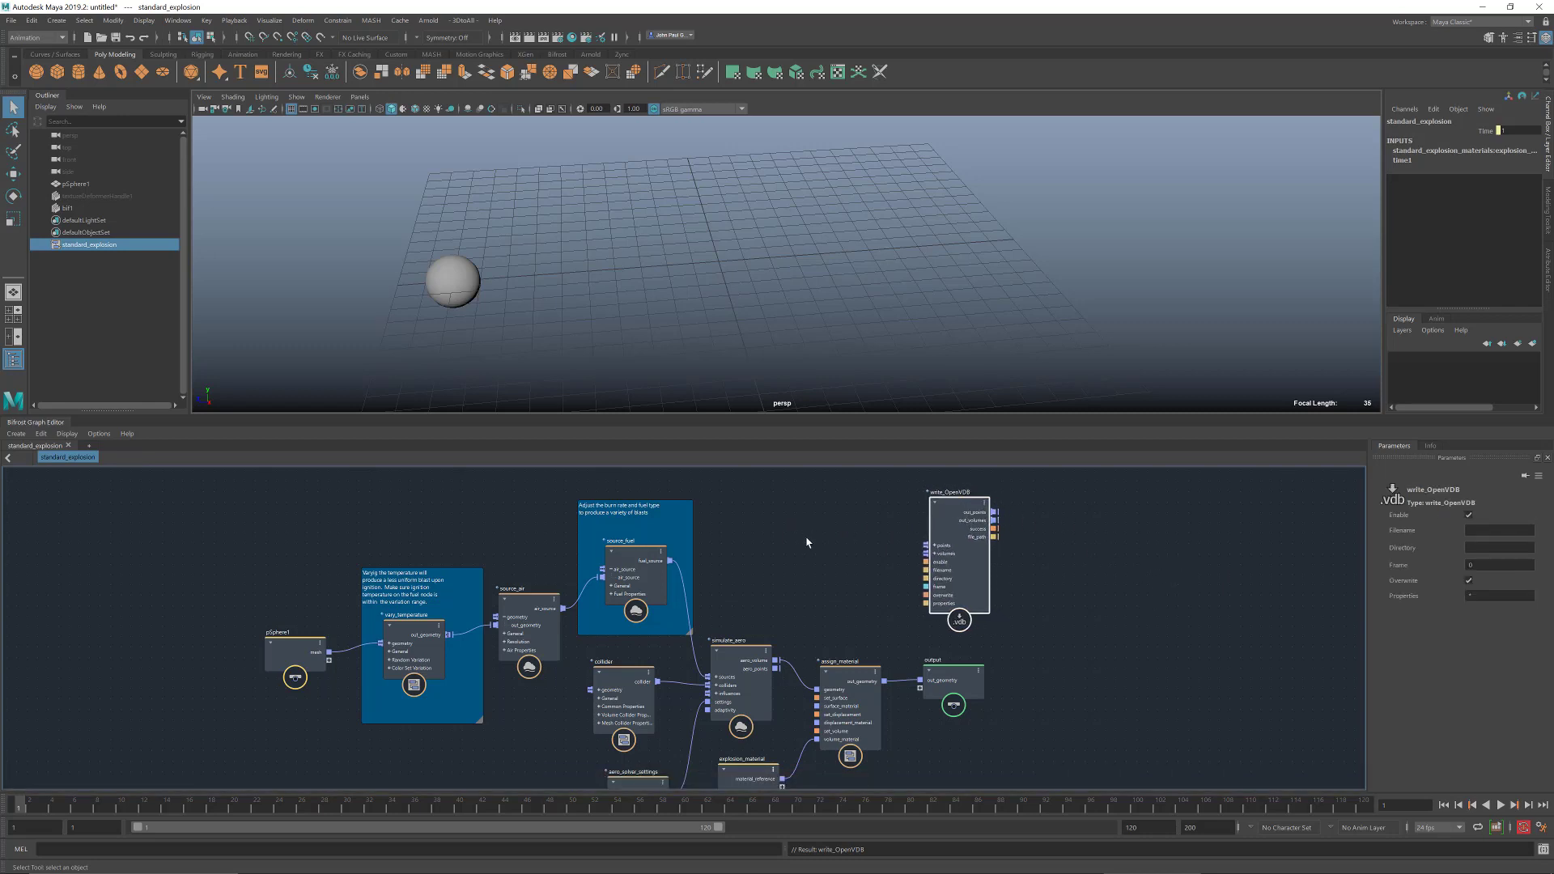
{"action": "left_click", "coordinate": [807, 542]}
- Create a time node from a 'tim' search and place it above the graph
{"action": "key", "text": "Tab"}
{"action": "type", "text": "r15"}
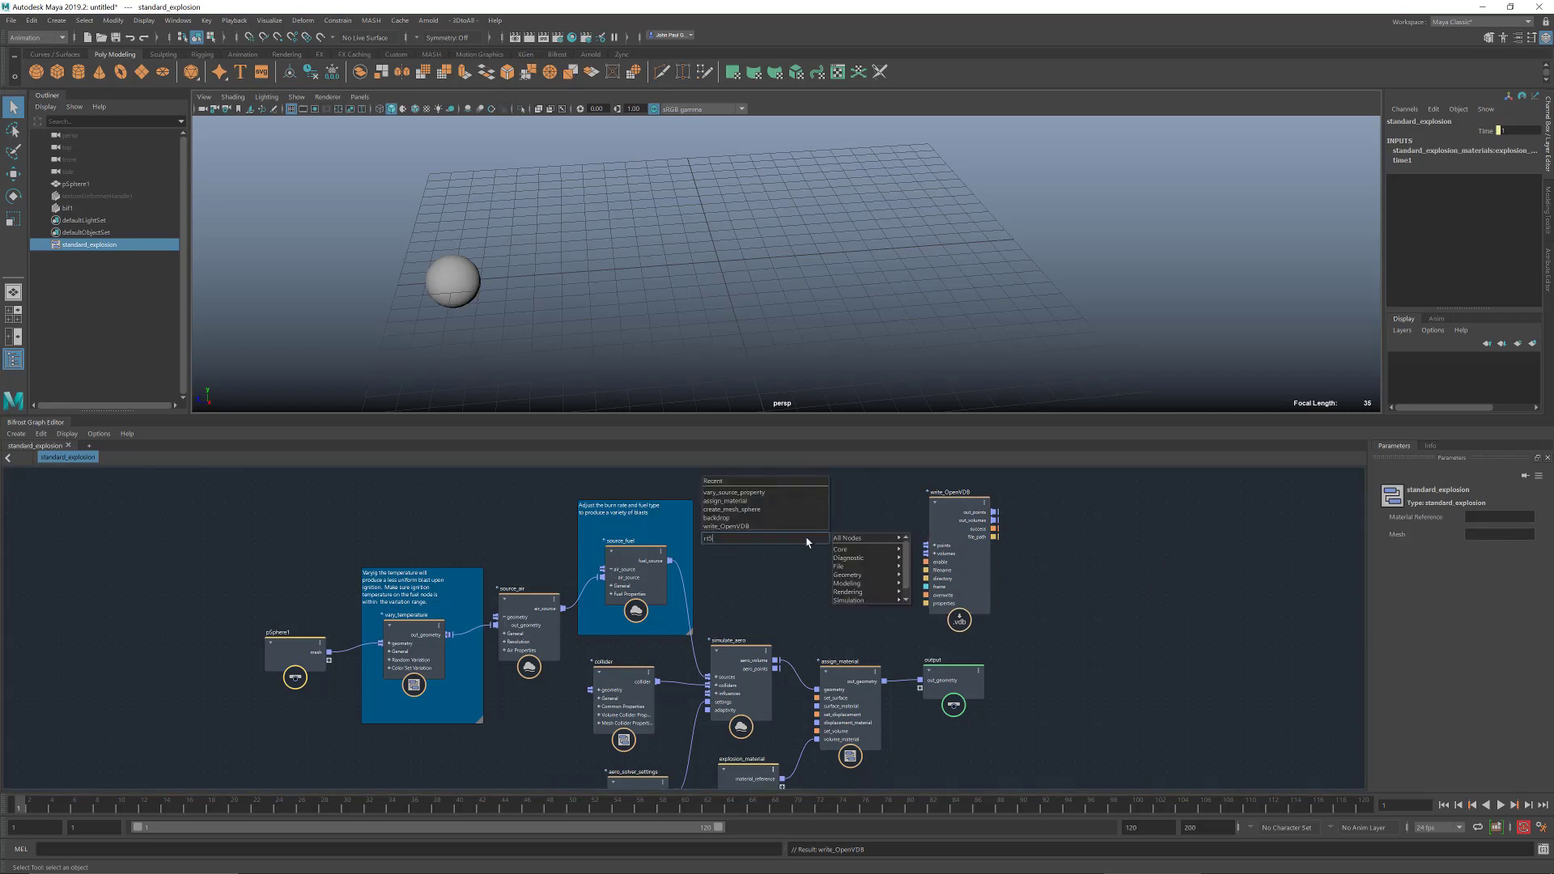
{"action": "key", "text": "BackSpace"}
{"action": "key", "text": "BackSpace"}
{"action": "key", "text": "BackSpace"}
{"action": "type", "text": "tim"}
{"action": "key", "text": "Return"}
{"action": "mouse_move", "coordinate": [791, 536]}
{"action": "left_mouse_down"}
{"action": "mouse_move", "coordinate": [781, 504]}
{"action": "mouse_move", "coordinate": [787, 521]}
{"action": "left_mouse_up"}
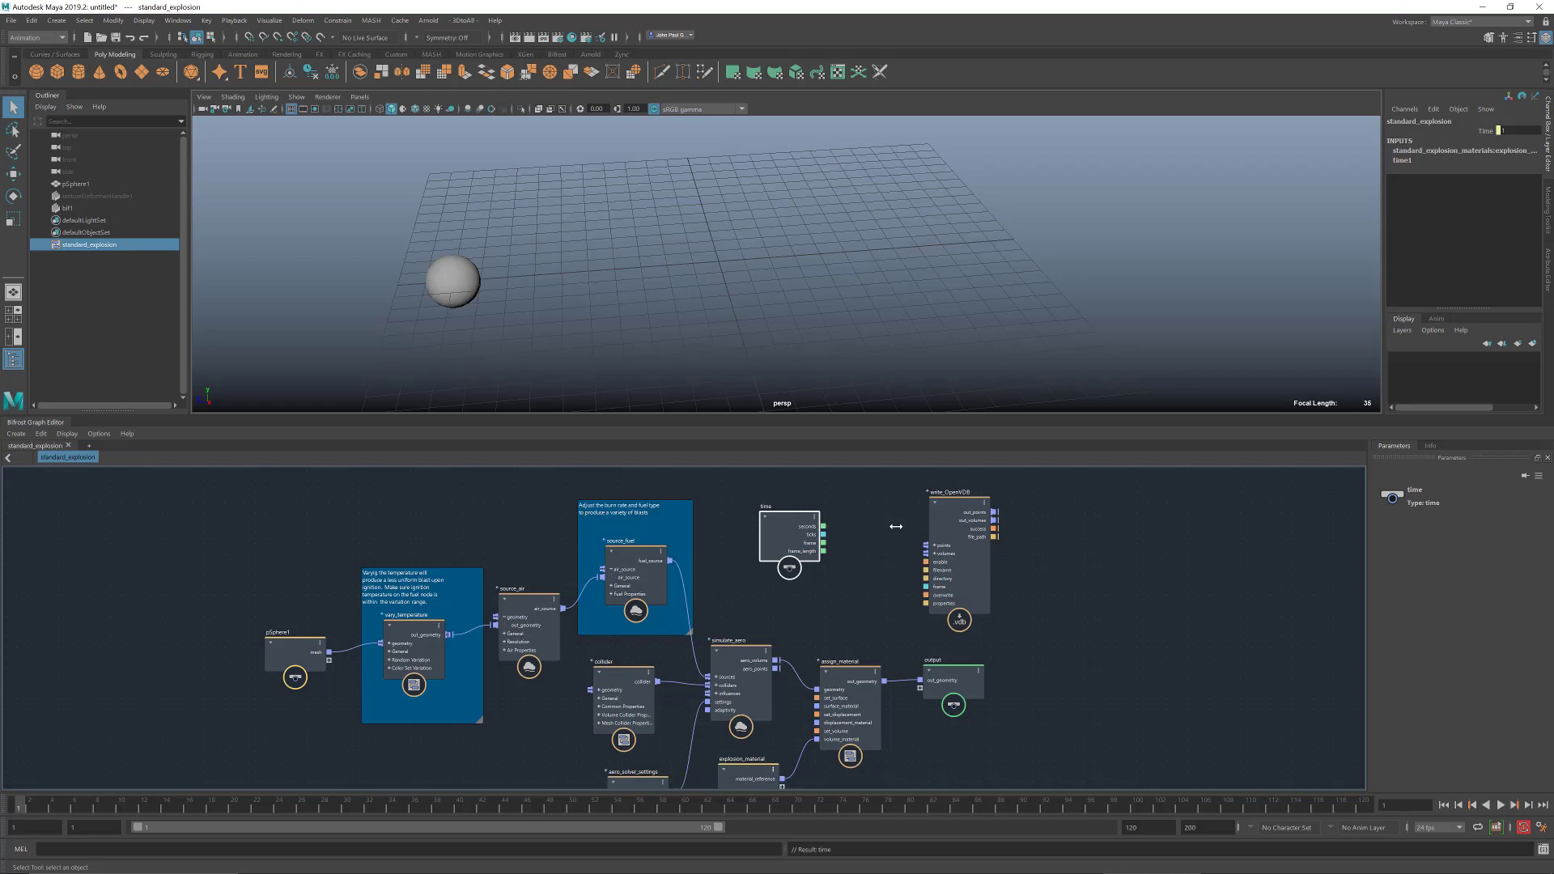
- Add a to_int node from a 'to' search and shift the time node up-left
{"action": "key", "text": "Tab"}
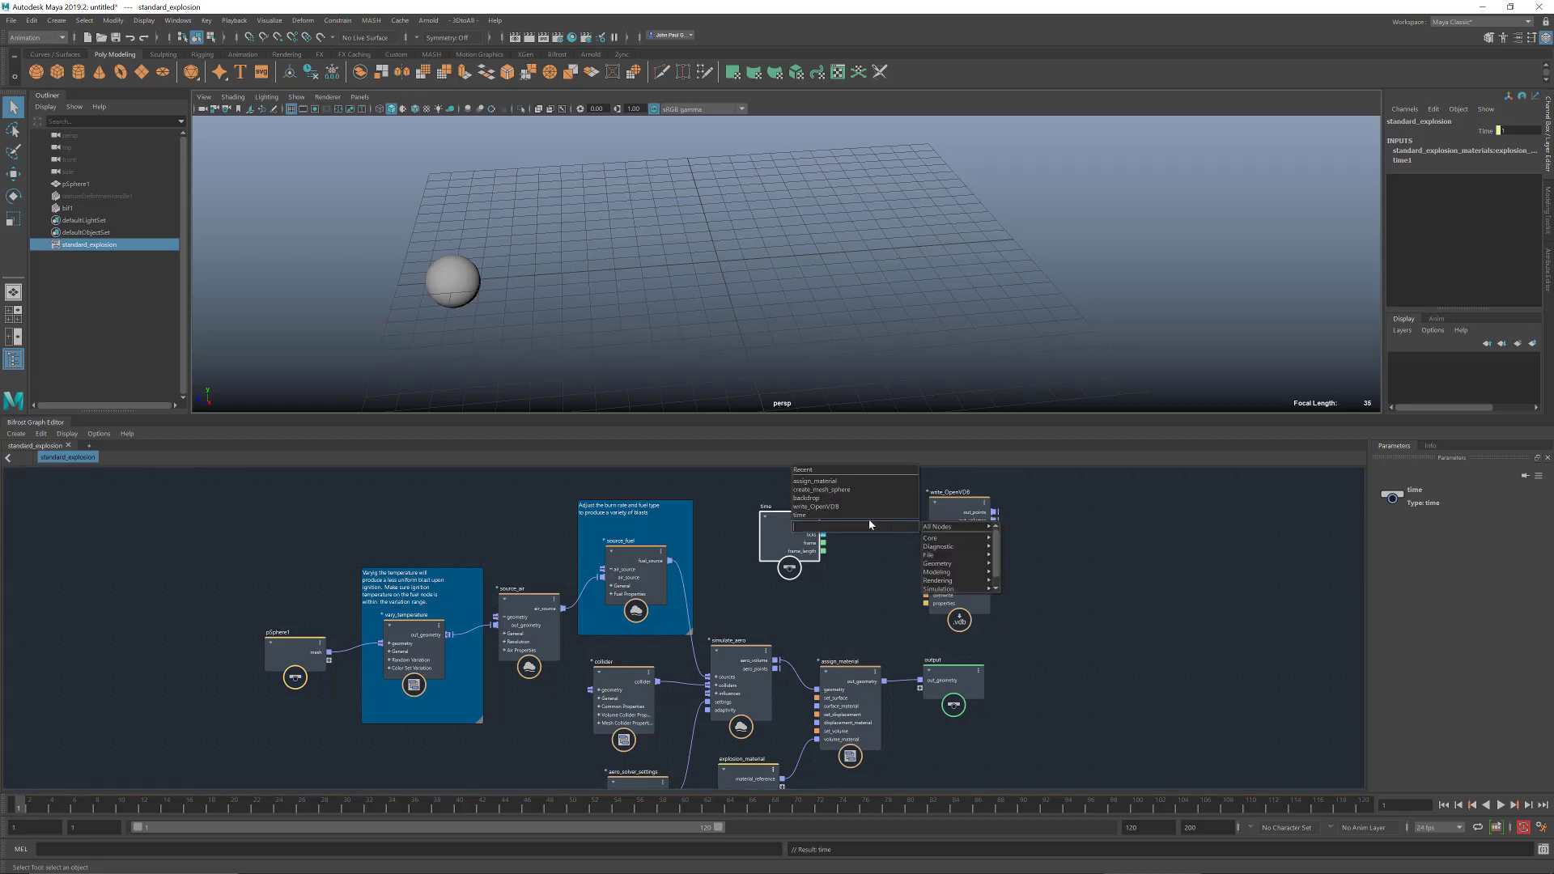
{"action": "type", "text": "to"}
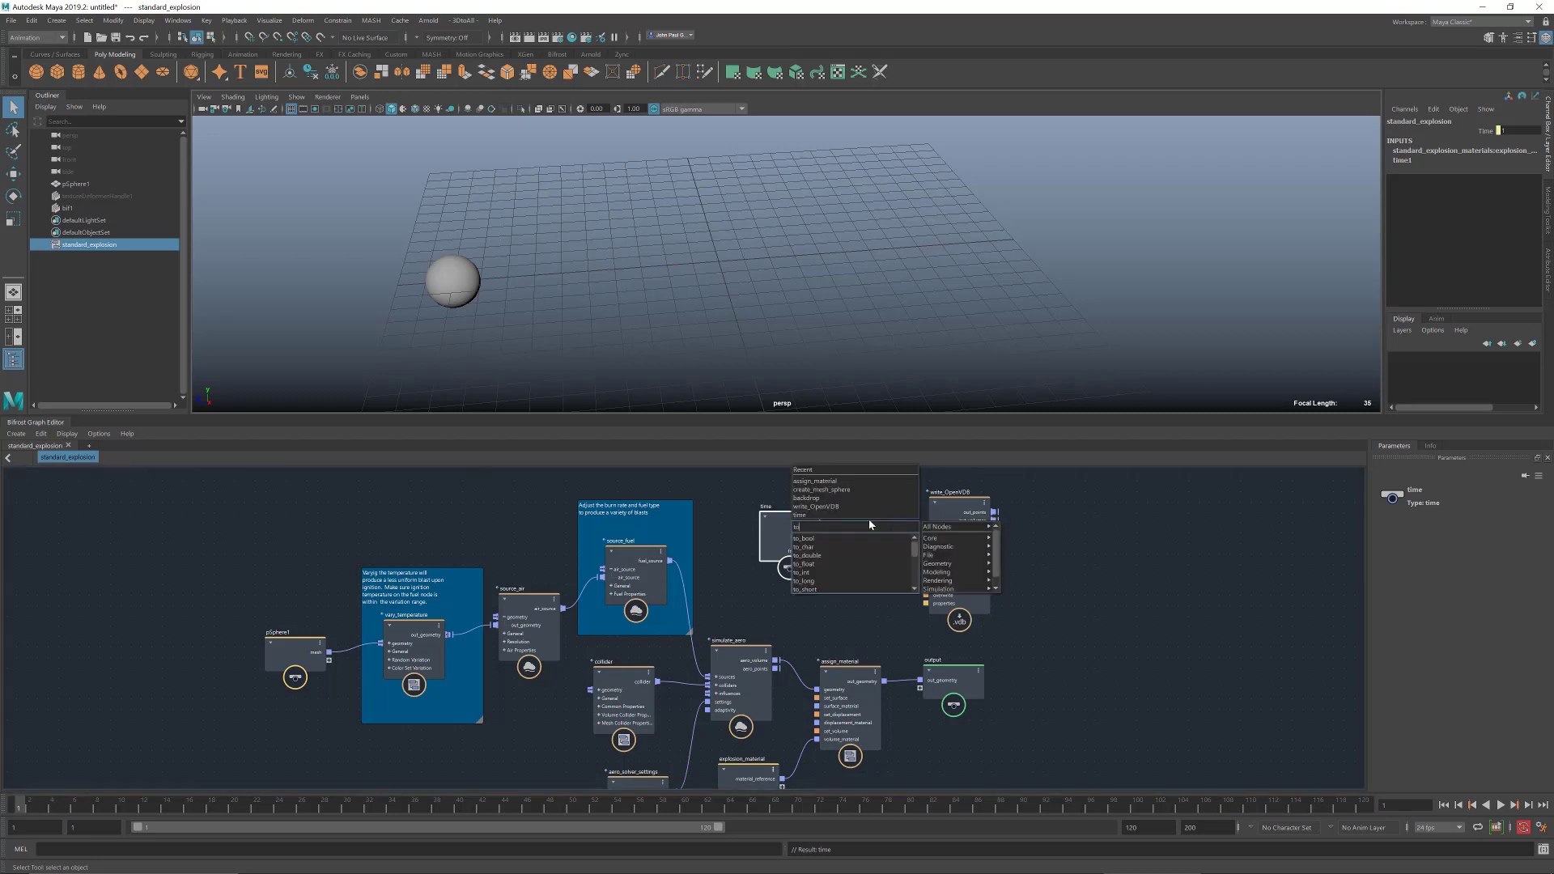
{"action": "key", "text": "Down"}
{"action": "key", "text": "Down"}
{"action": "key", "text": "Down"}
{"action": "key", "text": "Down"}
{"action": "key", "text": "Down"}
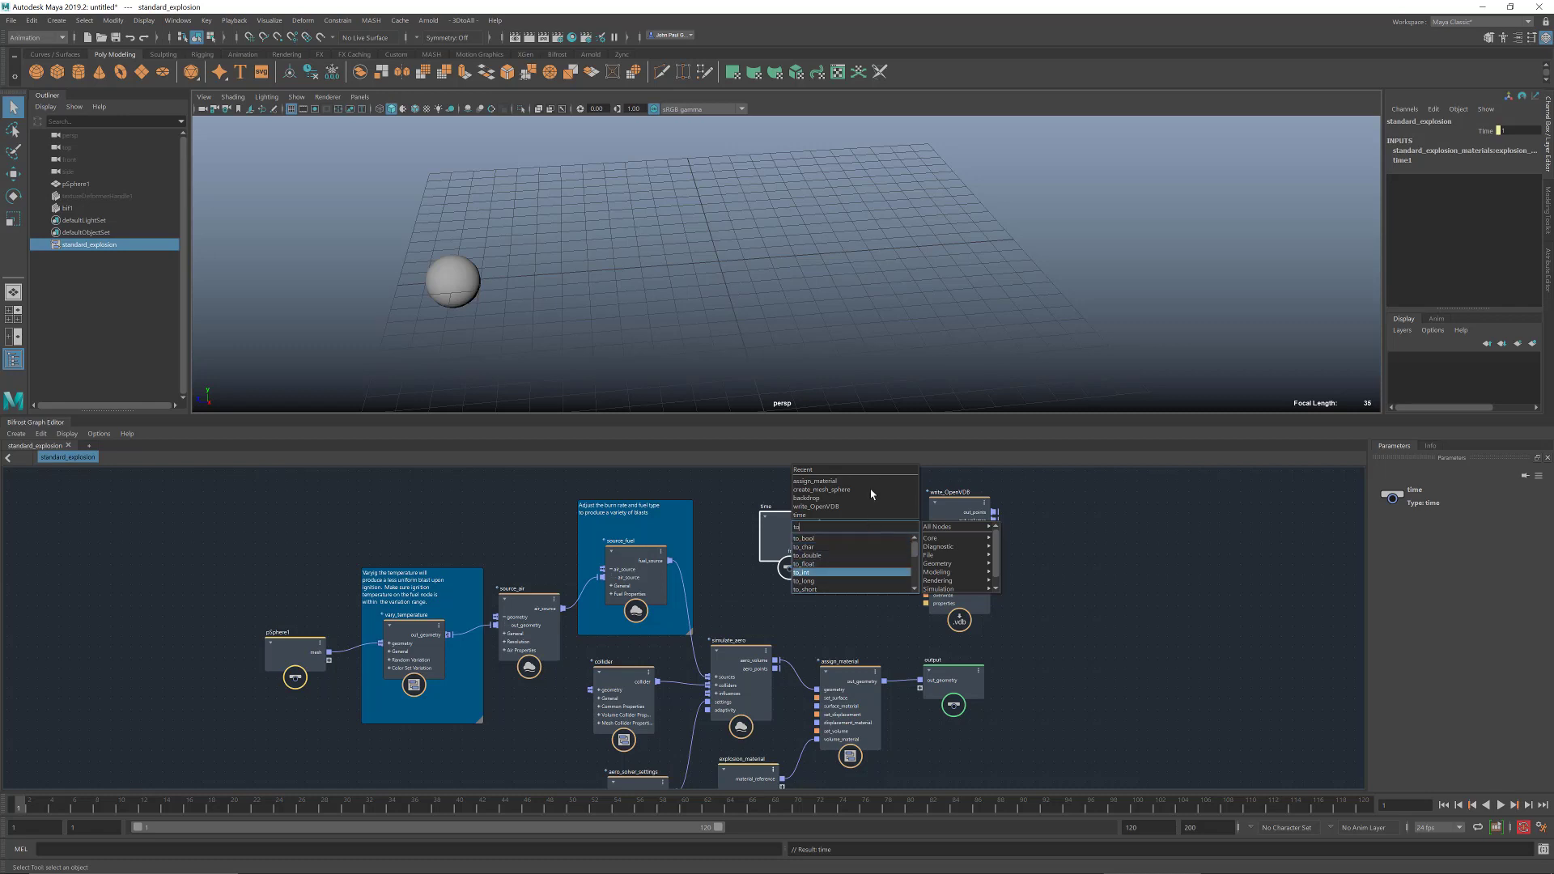
{"action": "key", "text": "Return"}
{"action": "left_click_drag", "start_coordinate": [744, 512], "coordinate": [732, 509]}
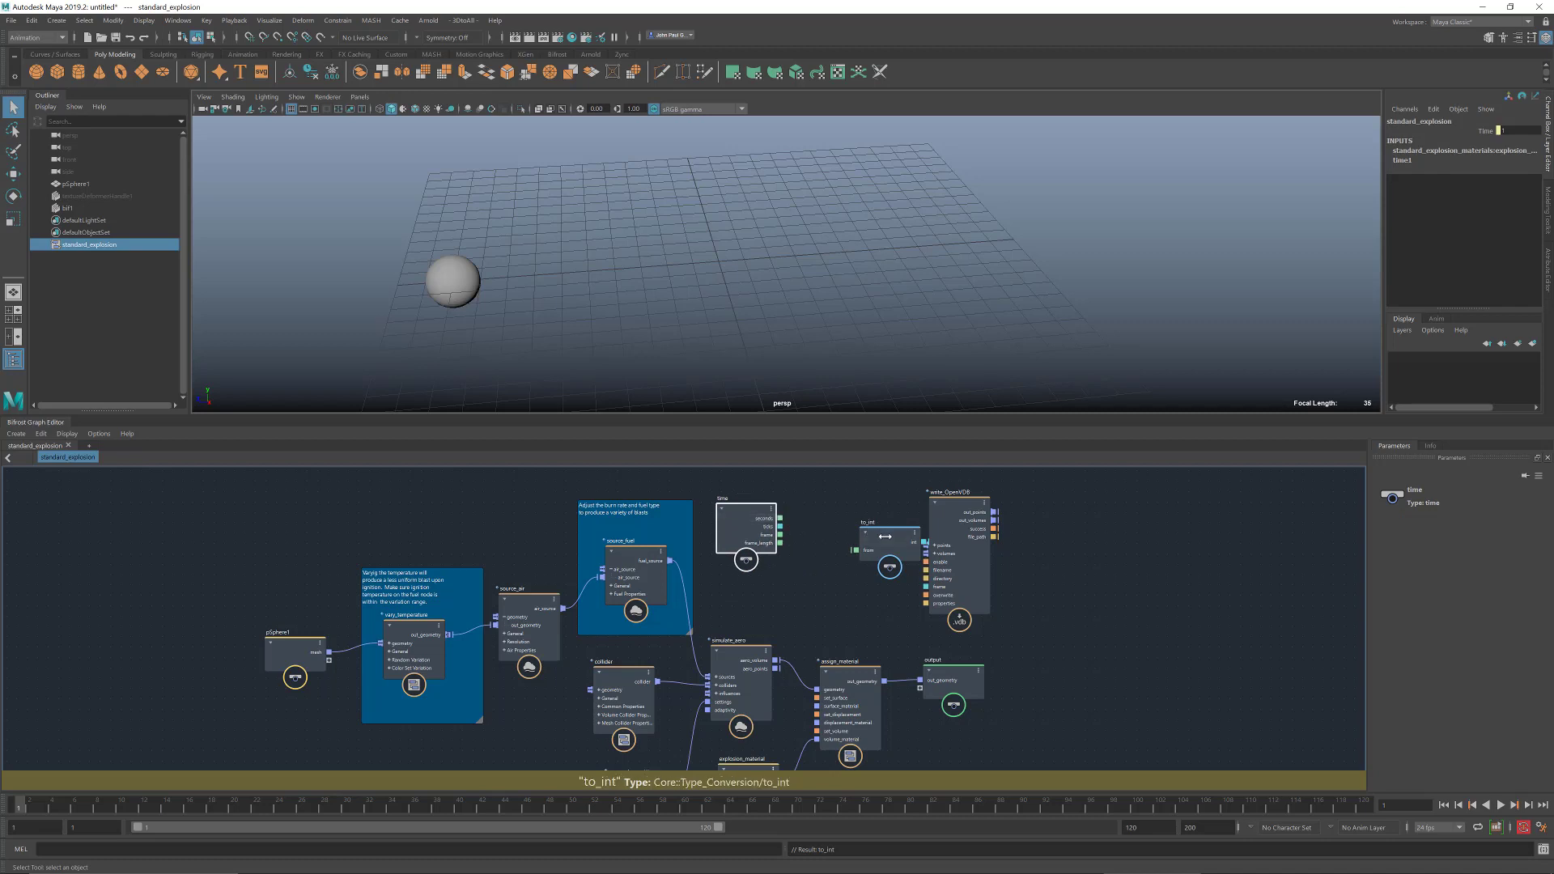
- Wire to_int's int output into write_OpenVDB's frame input
{"action": "left_click_drag", "start_coordinate": [887, 533], "coordinate": [862, 523]}
{"action": "left_click_drag", "start_coordinate": [751, 507], "coordinate": [852, 509]}
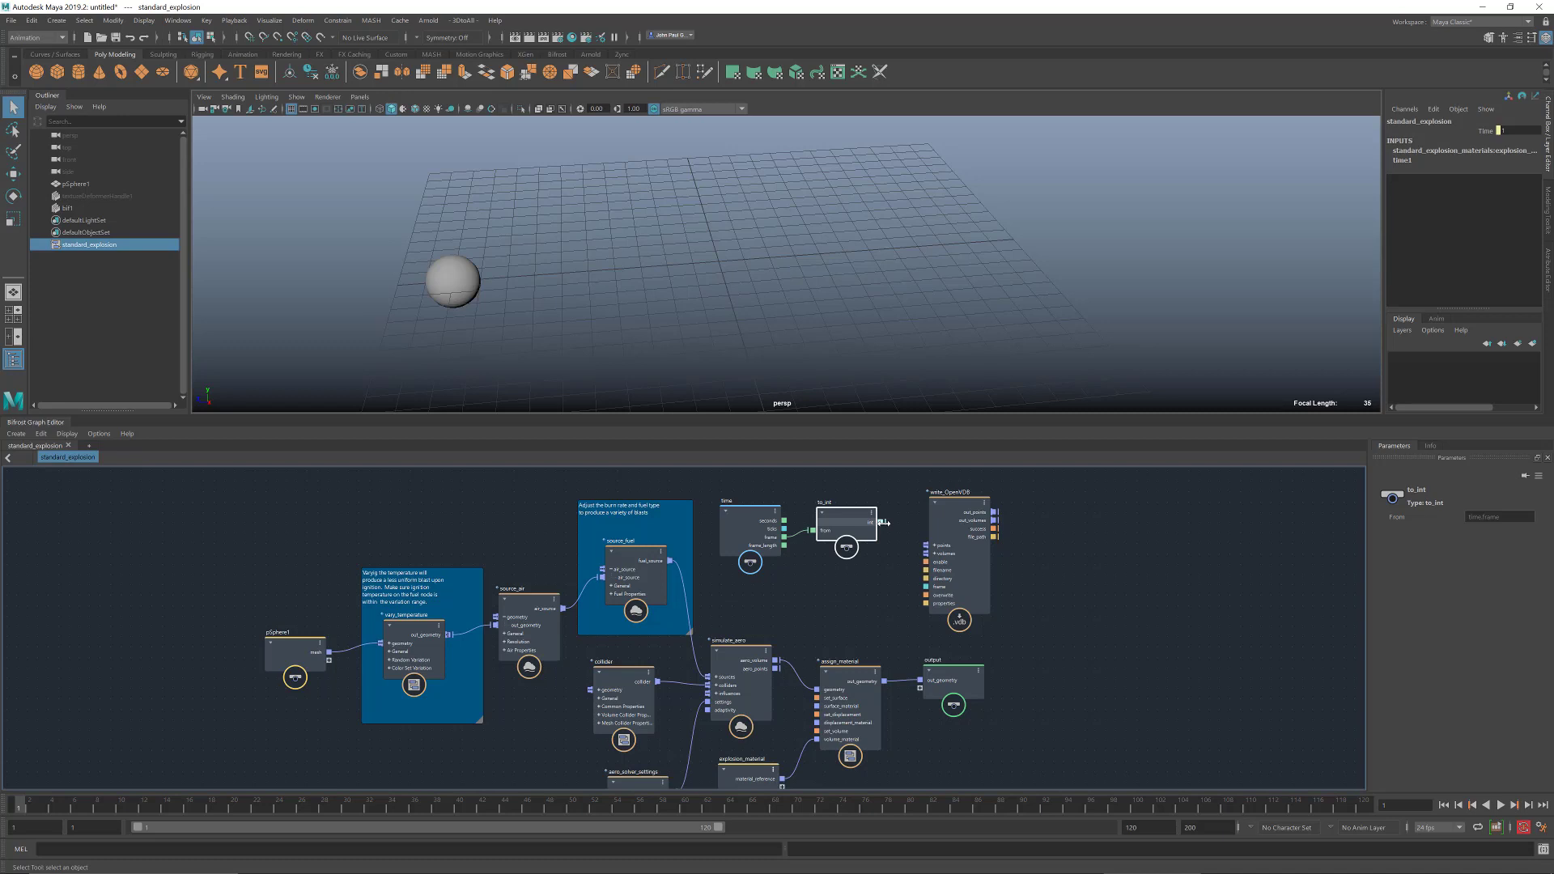
{"action": "left_click_drag", "start_coordinate": [881, 522], "coordinate": [923, 586]}
- Spread out the time, to_int and write_OpenVDB nodes, then connect out_volumes to the output node
{"action": "left_click_drag", "start_coordinate": [959, 502], "coordinate": [1062, 501]}
{"action": "left_click_drag", "start_coordinate": [846, 512], "coordinate": [912, 524]}
{"action": "left_click_drag", "start_coordinate": [749, 510], "coordinate": [785, 512]}
{"action": "left_click", "coordinate": [1044, 519]}
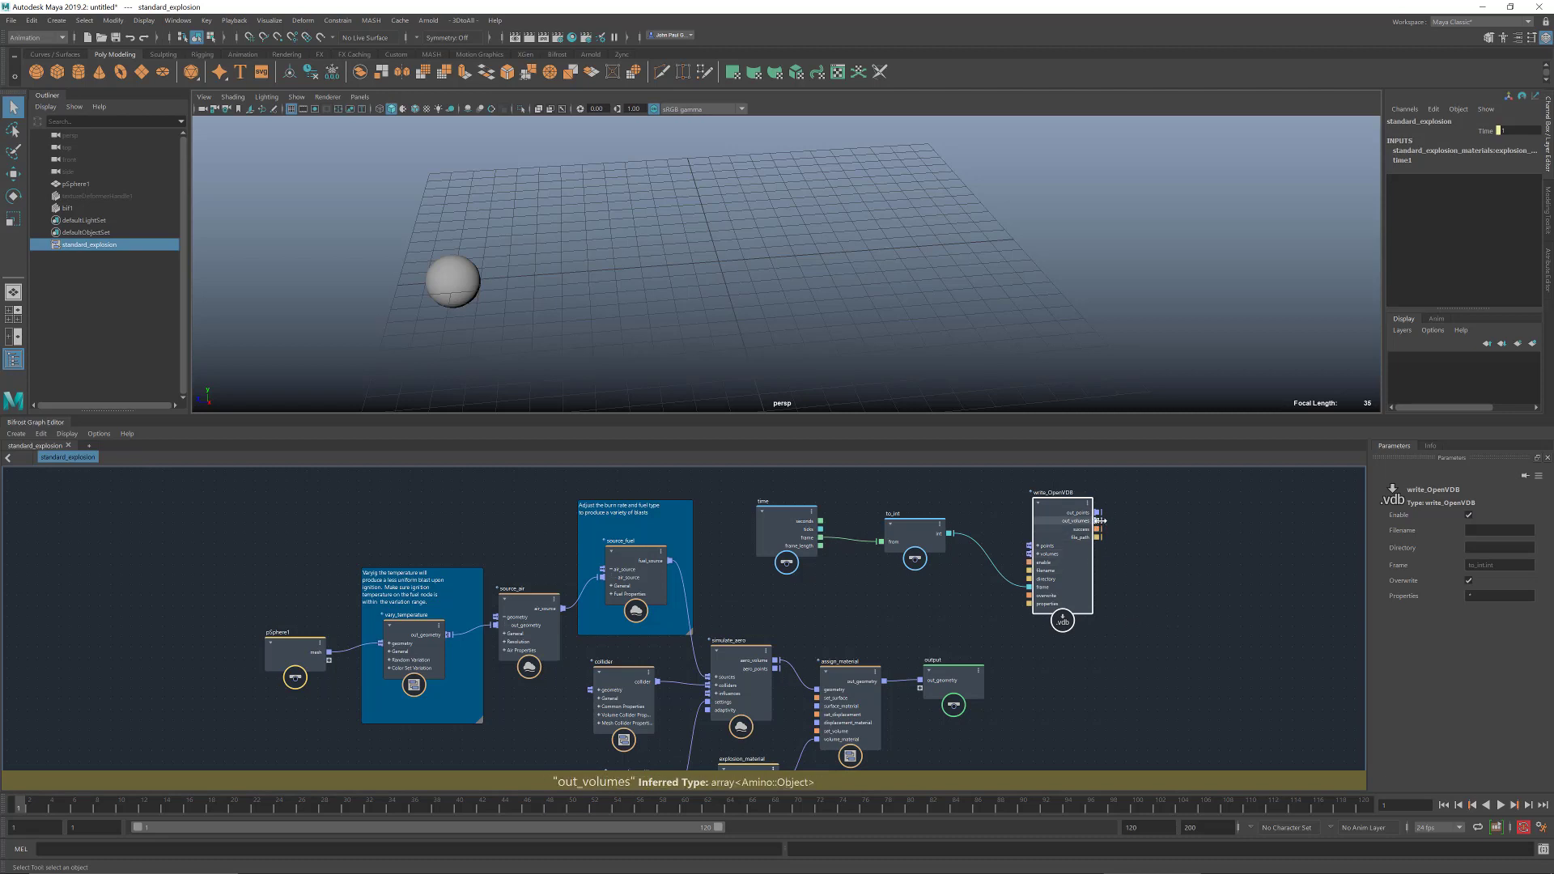
{"action": "left_click_drag", "start_coordinate": [1099, 522], "coordinate": [920, 688]}
{"action": "left_click_drag", "start_coordinate": [960, 673], "coordinate": [1180, 676]}
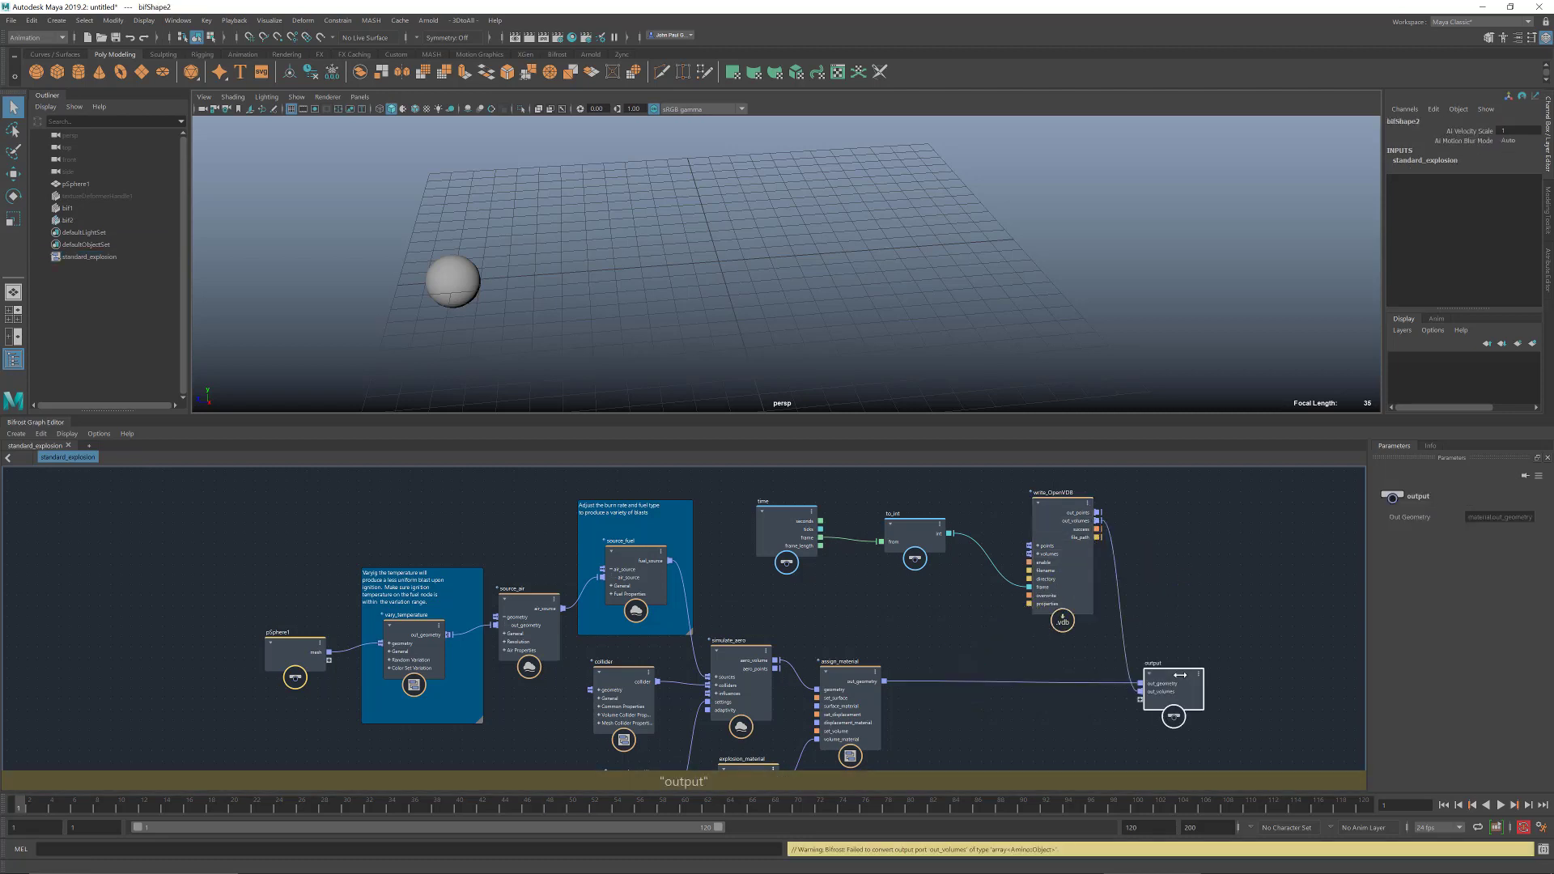
- Set write_OpenVDB's file name to explosion.###.vdb
{"action": "left_click", "coordinate": [1062, 508]}
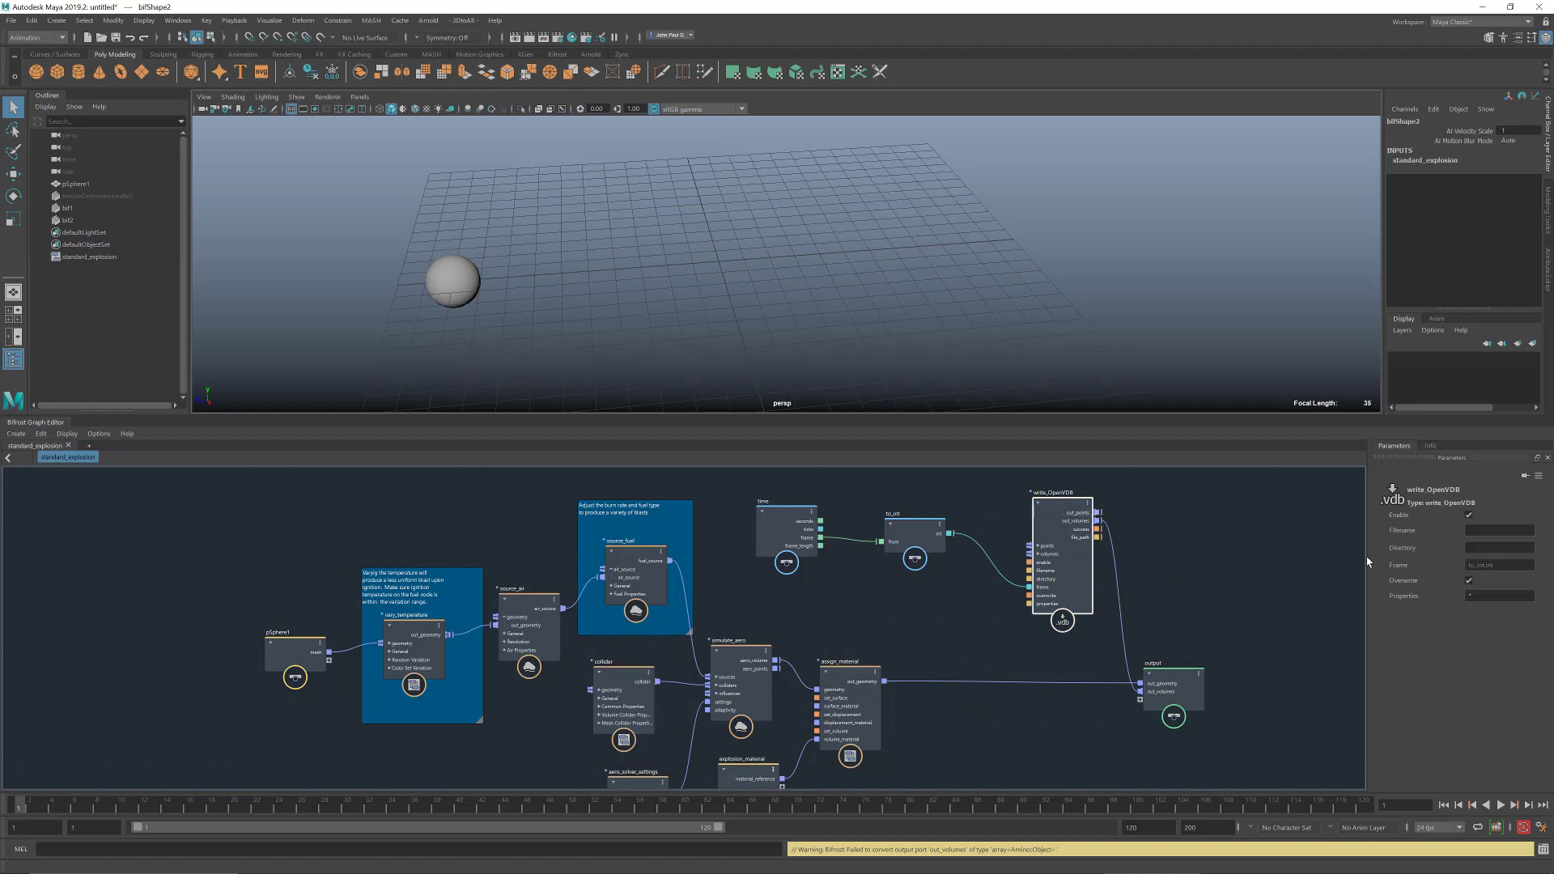
{"action": "left_click", "coordinate": [1484, 531]}
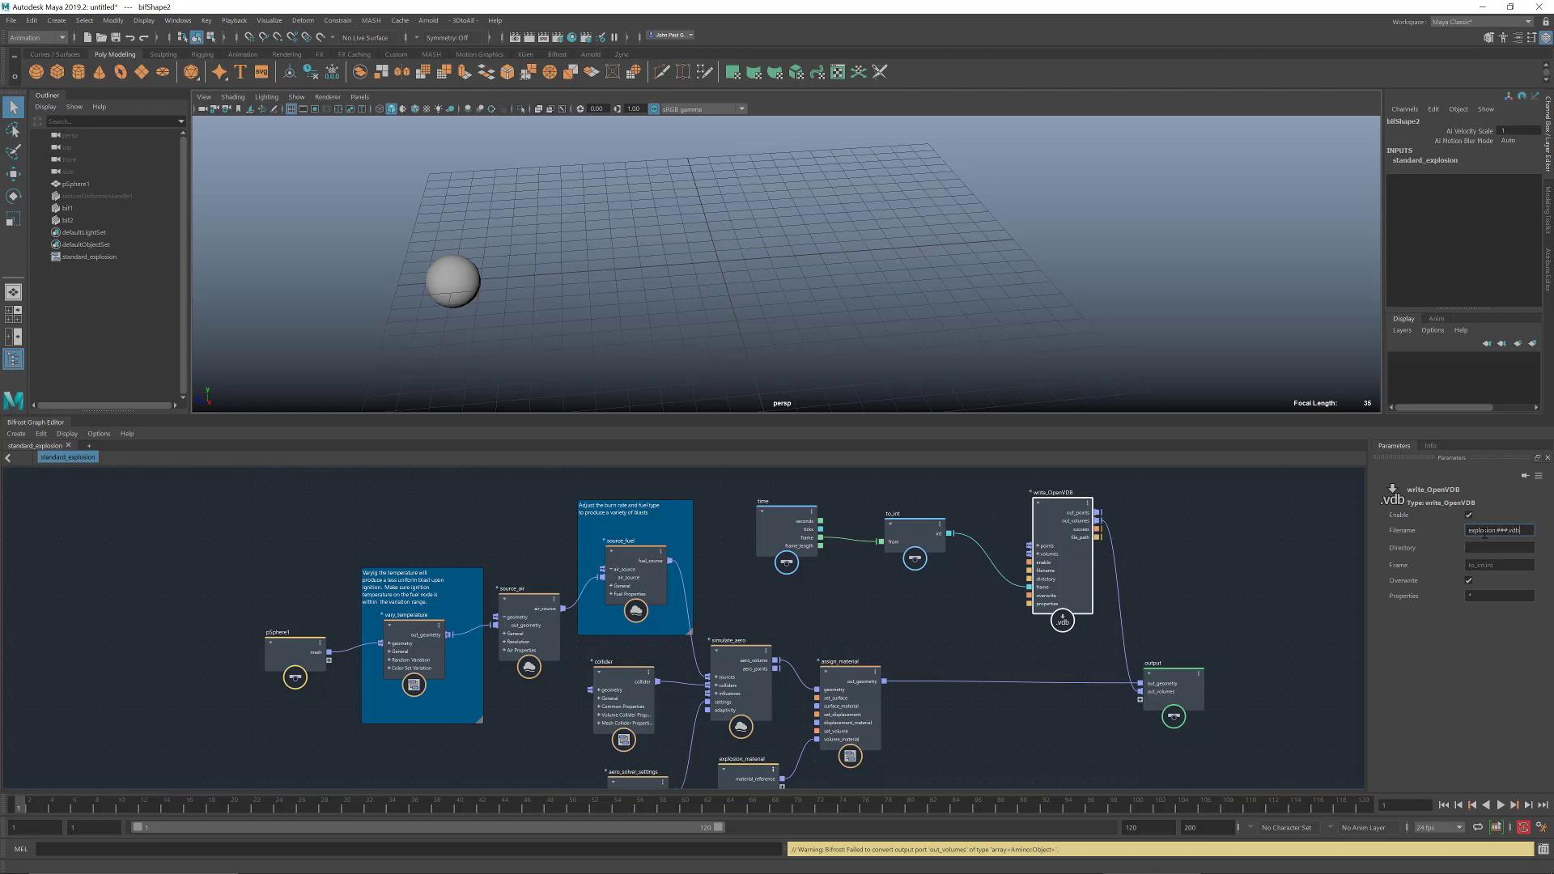
{"action": "left_click", "coordinate": [1480, 547]}
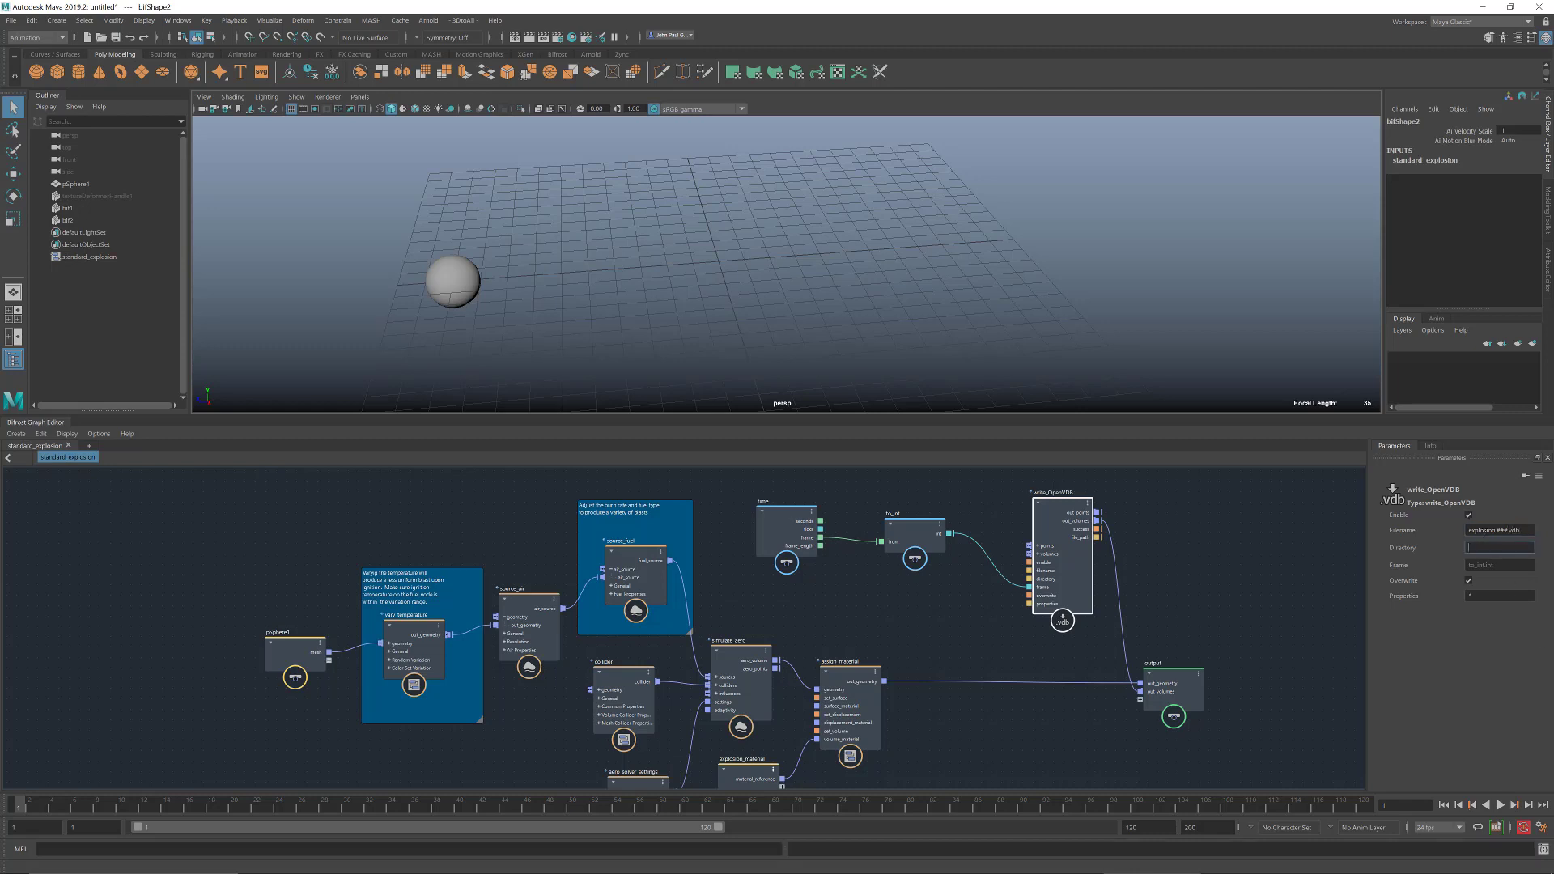
- Copy the Explosion folder's full path from File Explorer and return to Maya
{"action": "mouse_move", "coordinate": [432, 852]}
{"action": "left_click_drag", "start_coordinate": [1553, 288], "coordinate": [906, 209]}
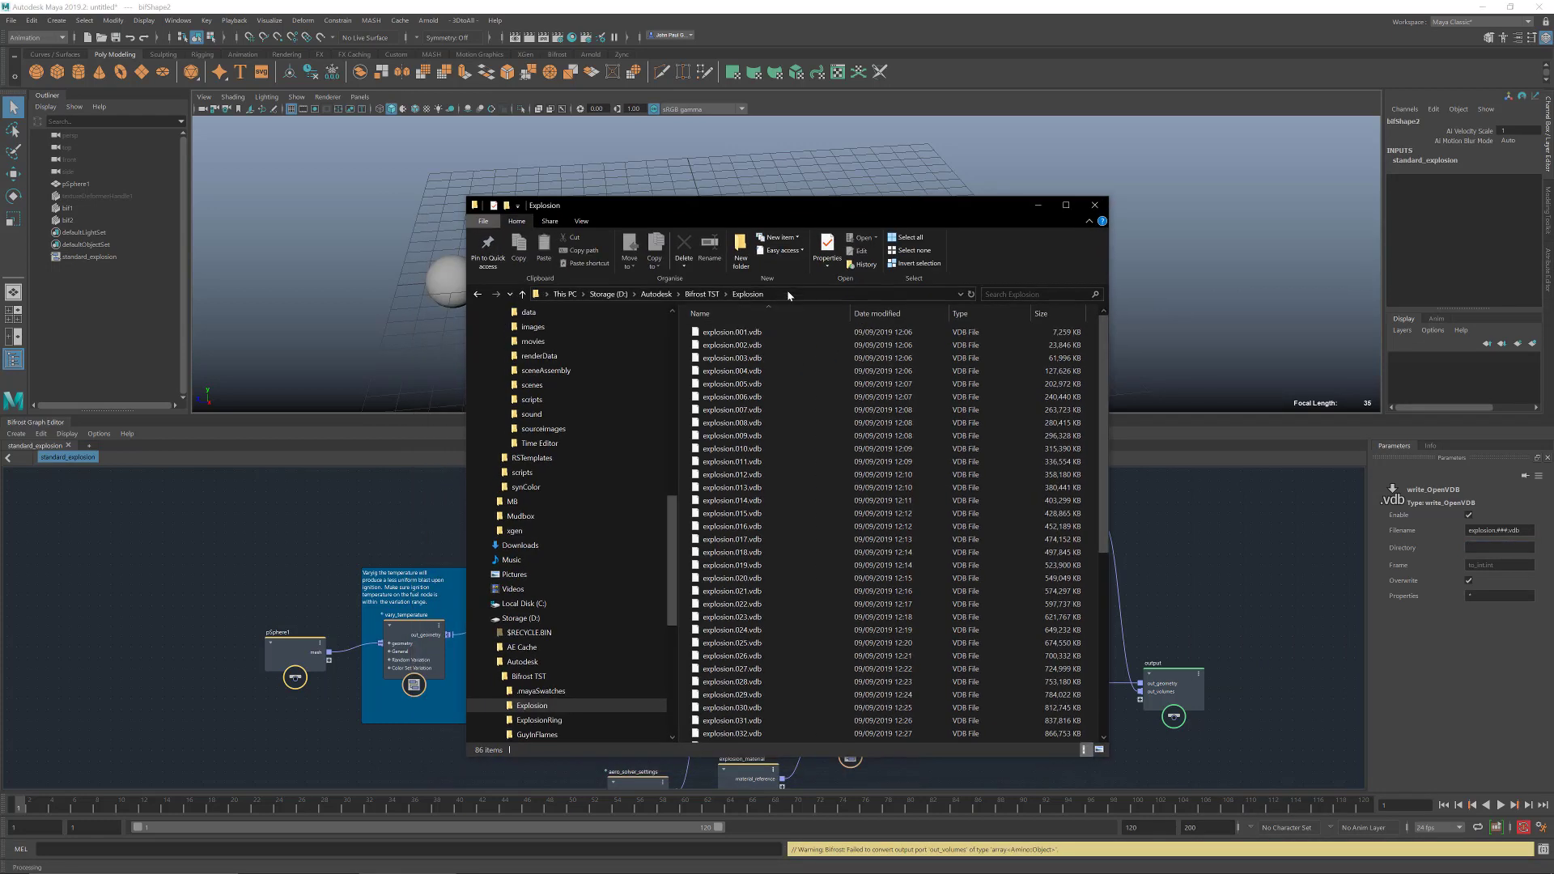
{"action": "left_click", "coordinate": [783, 294]}
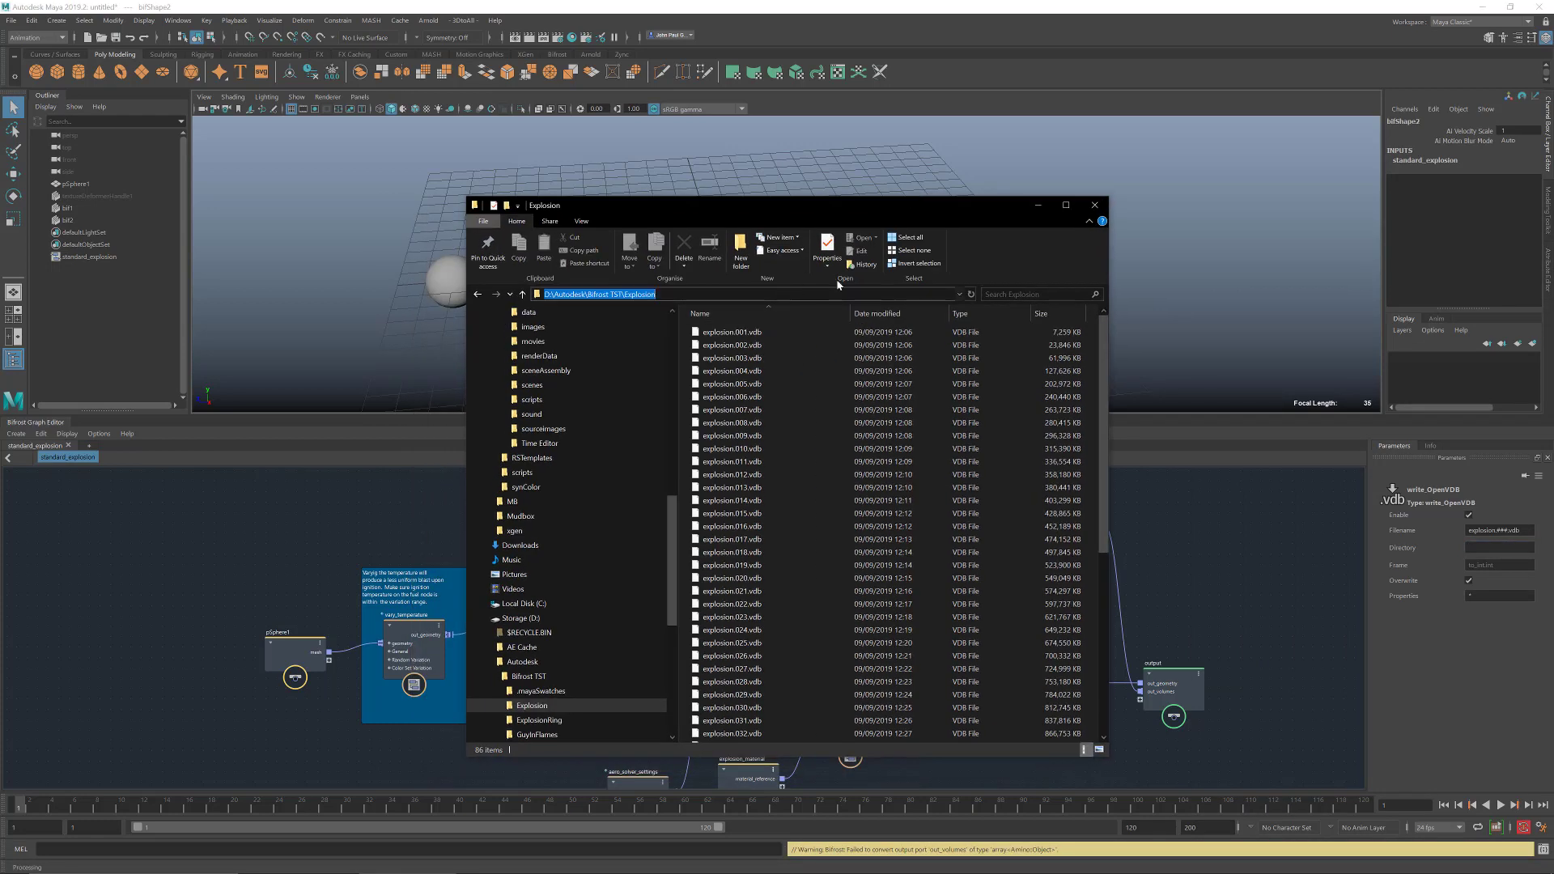
{"action": "left_click", "coordinate": [1038, 205]}
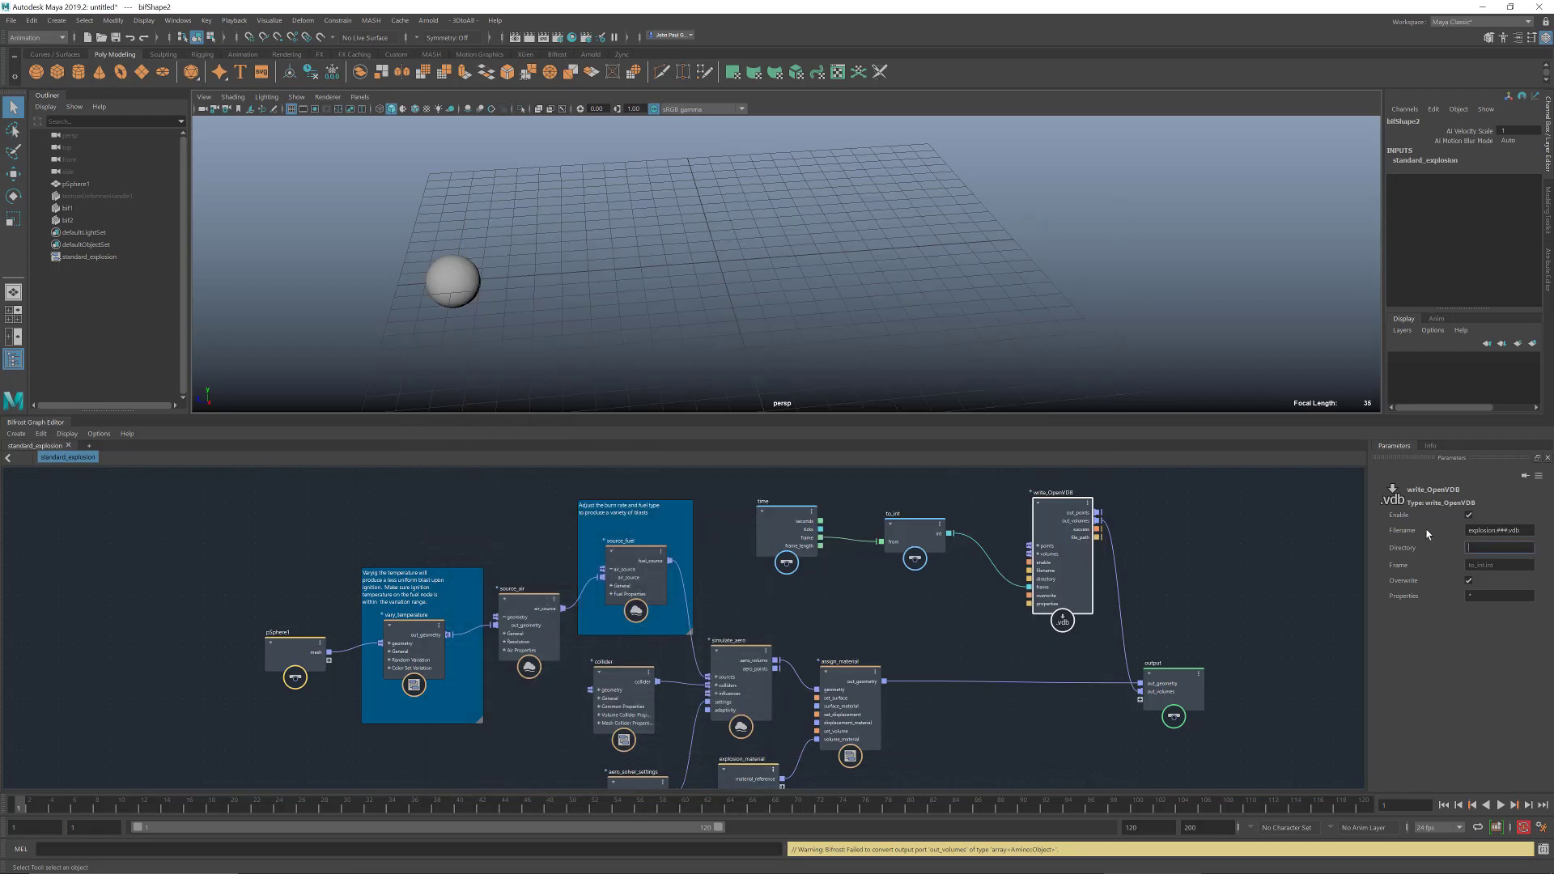
- Paste the Explosion folder path as the cache directory, disable Overwrite, and set playback to oscillate
{"action": "key", "text": "ctrl+v"}
{"action": "key", "text": "Return"}
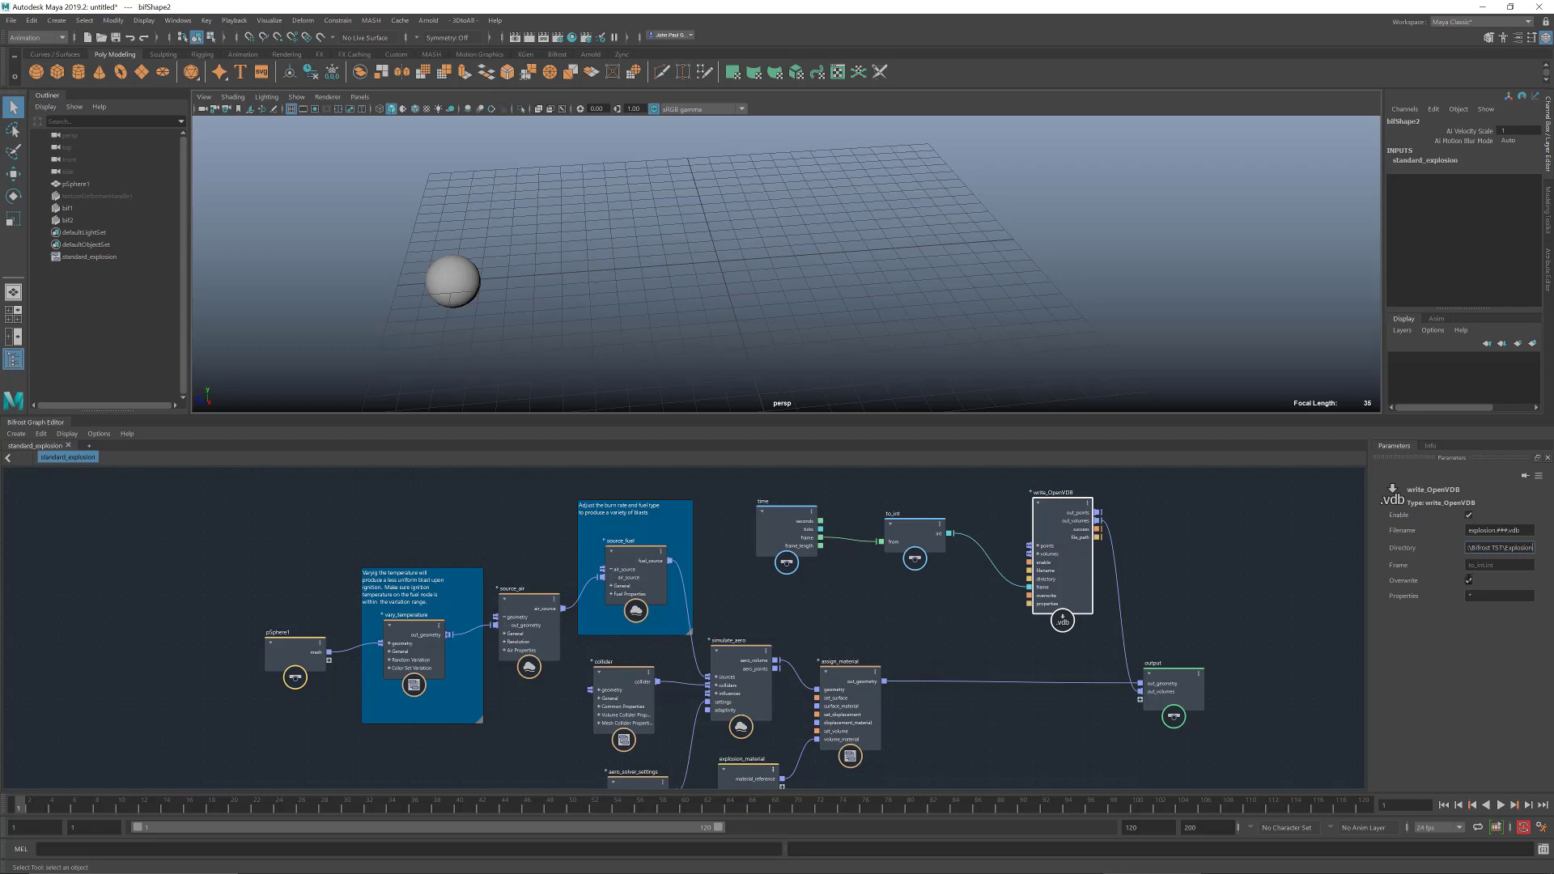
{"action": "left_click", "coordinate": [1469, 580]}
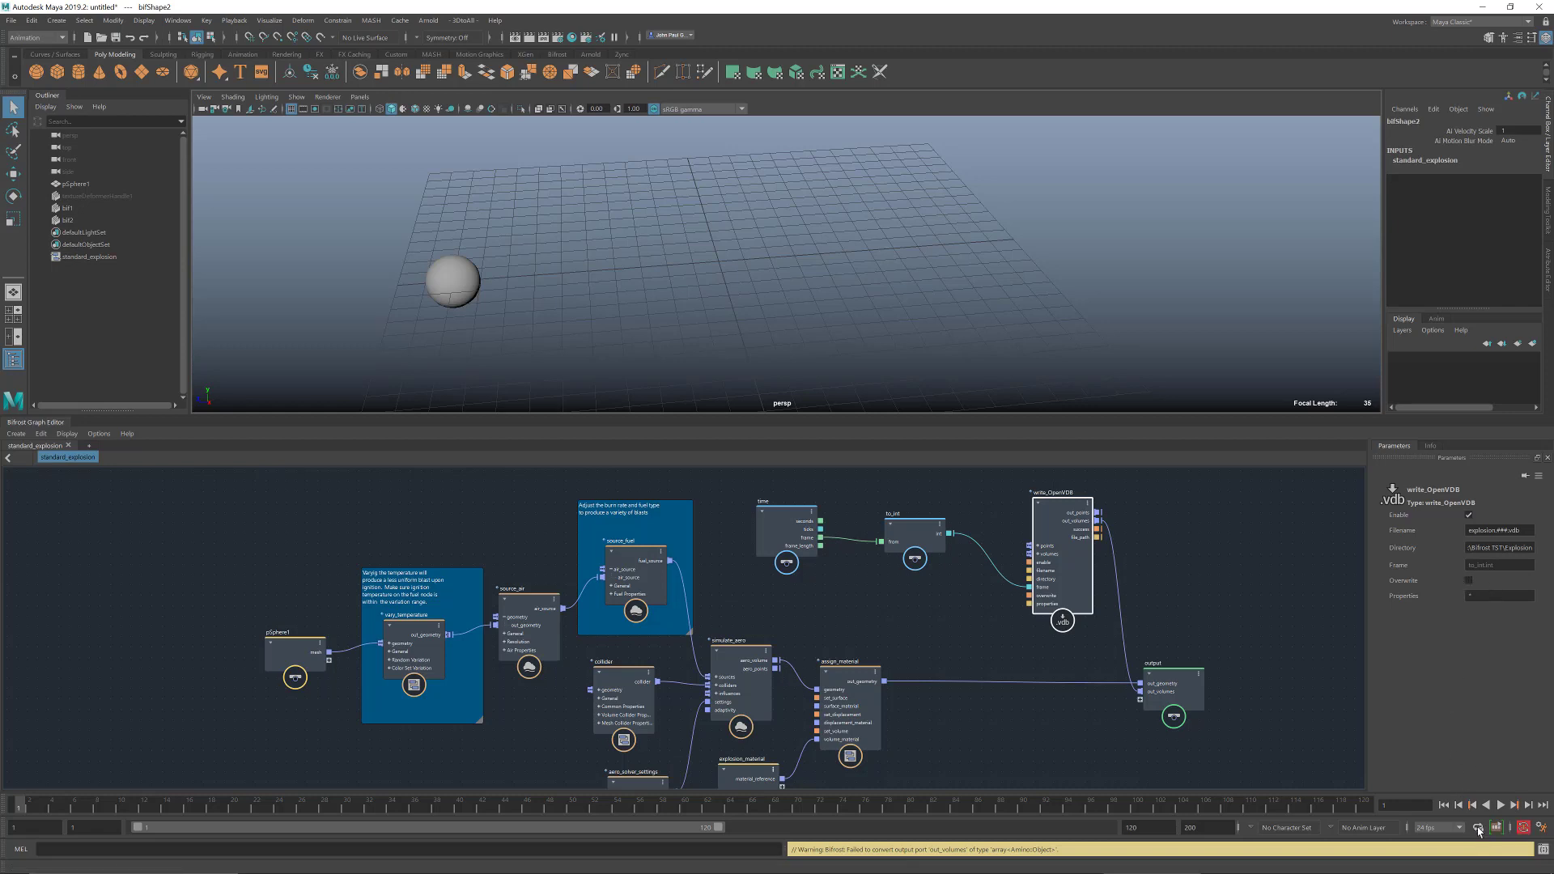
{"action": "left_click", "coordinate": [1479, 829]}
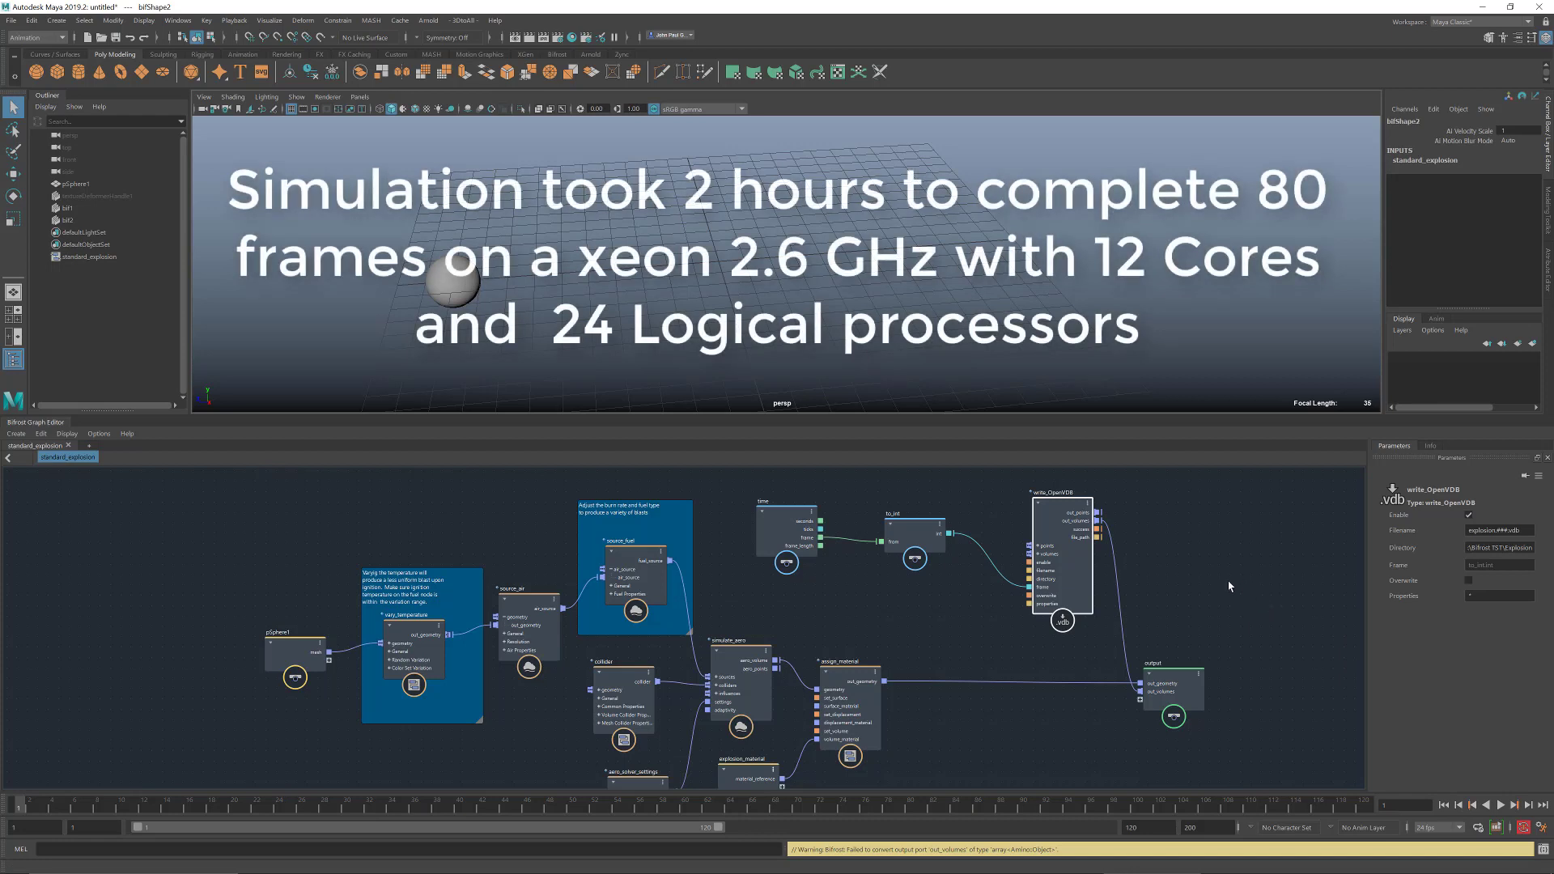
- Rearrange the material nodes, then delete the source, collider and settings nodes
{"action": "scroll", "coordinate": [1168, 573], "scroll_direction": "down", "scroll_amount": 2}
{"action": "middle_click_drag", "start_coordinate": [1232, 609], "coordinate": [1190, 553], "text": "alt"}
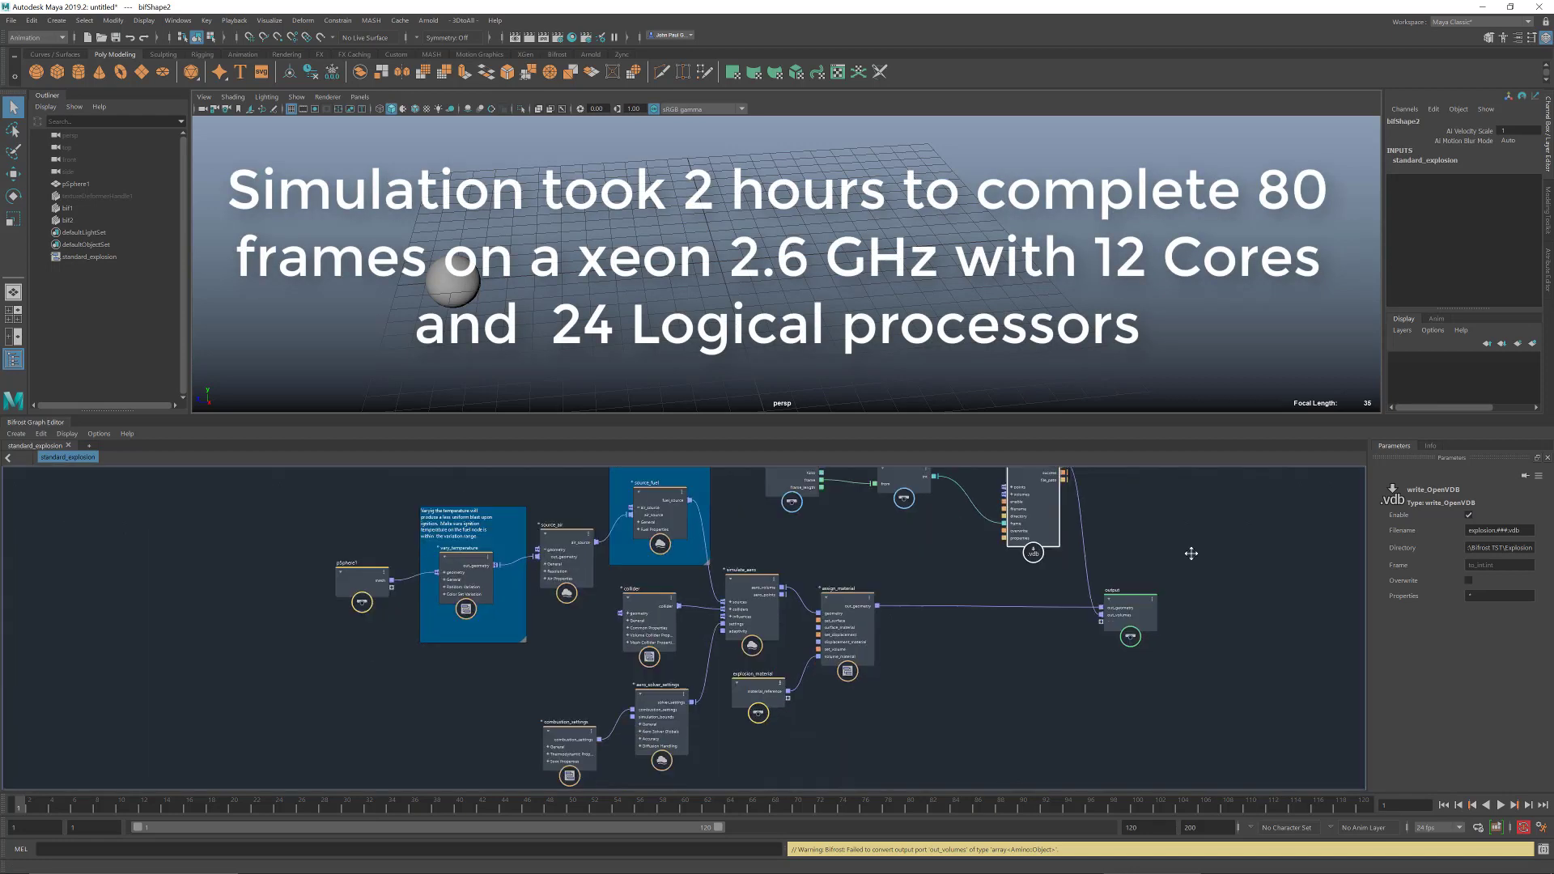
{"action": "right_click_drag", "start_coordinate": [987, 644], "coordinate": [954, 591], "text": "alt"}
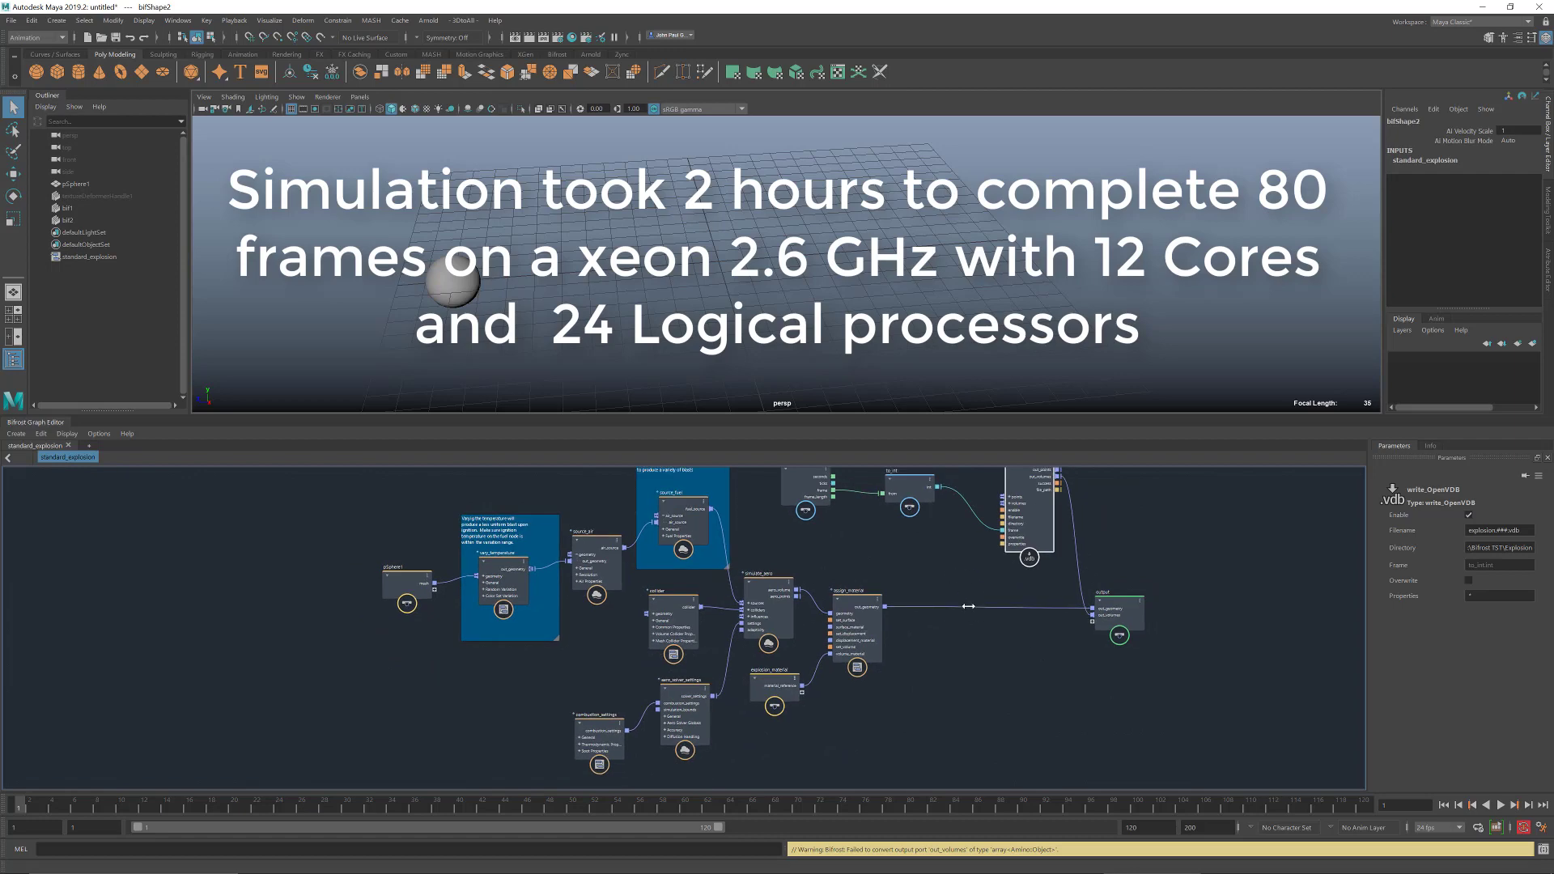
{"action": "middle_click_drag", "start_coordinate": [922, 587], "coordinate": [907, 625], "text": "alt"}
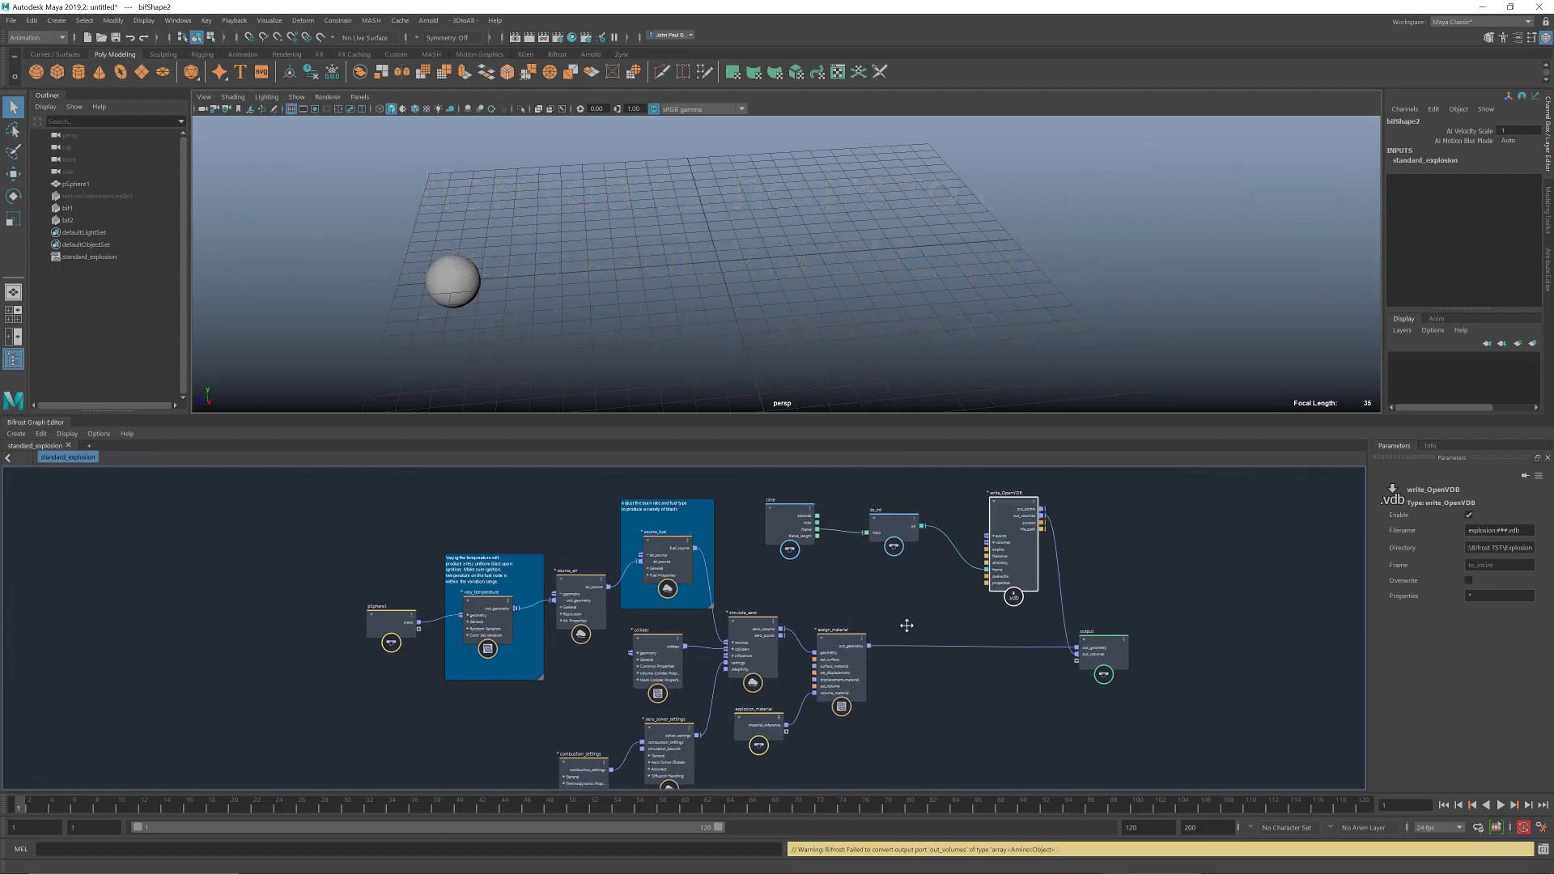
{"action": "right_click_drag", "start_coordinate": [902, 619], "coordinate": [827, 588], "text": "alt"}
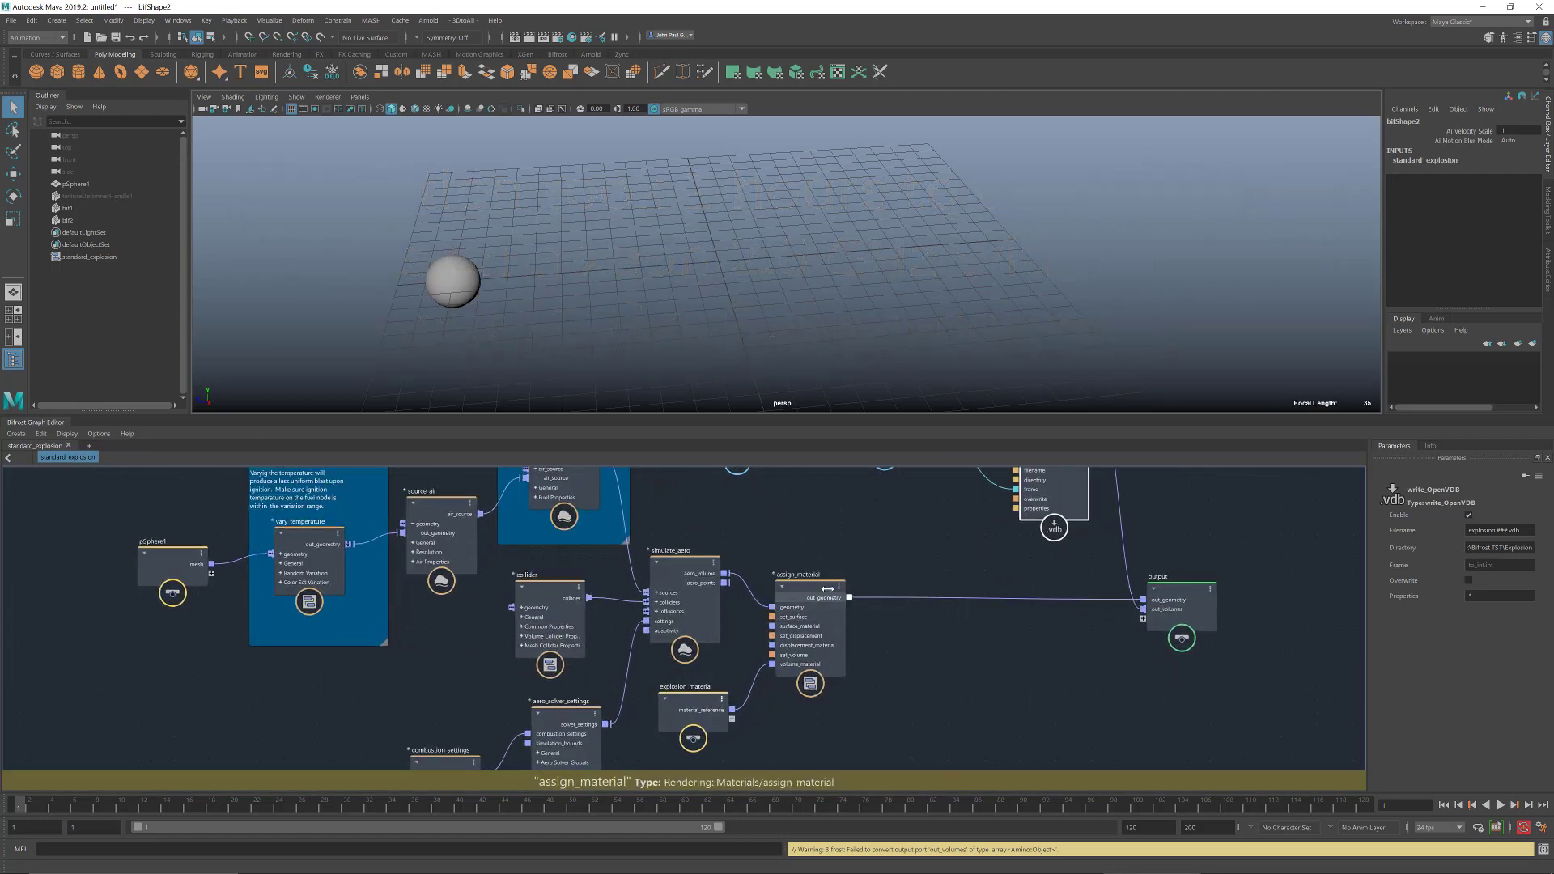
{"action": "left_click_drag", "start_coordinate": [827, 588], "coordinate": [915, 586]}
{"action": "left_click_drag", "start_coordinate": [694, 706], "coordinate": [755, 699]}
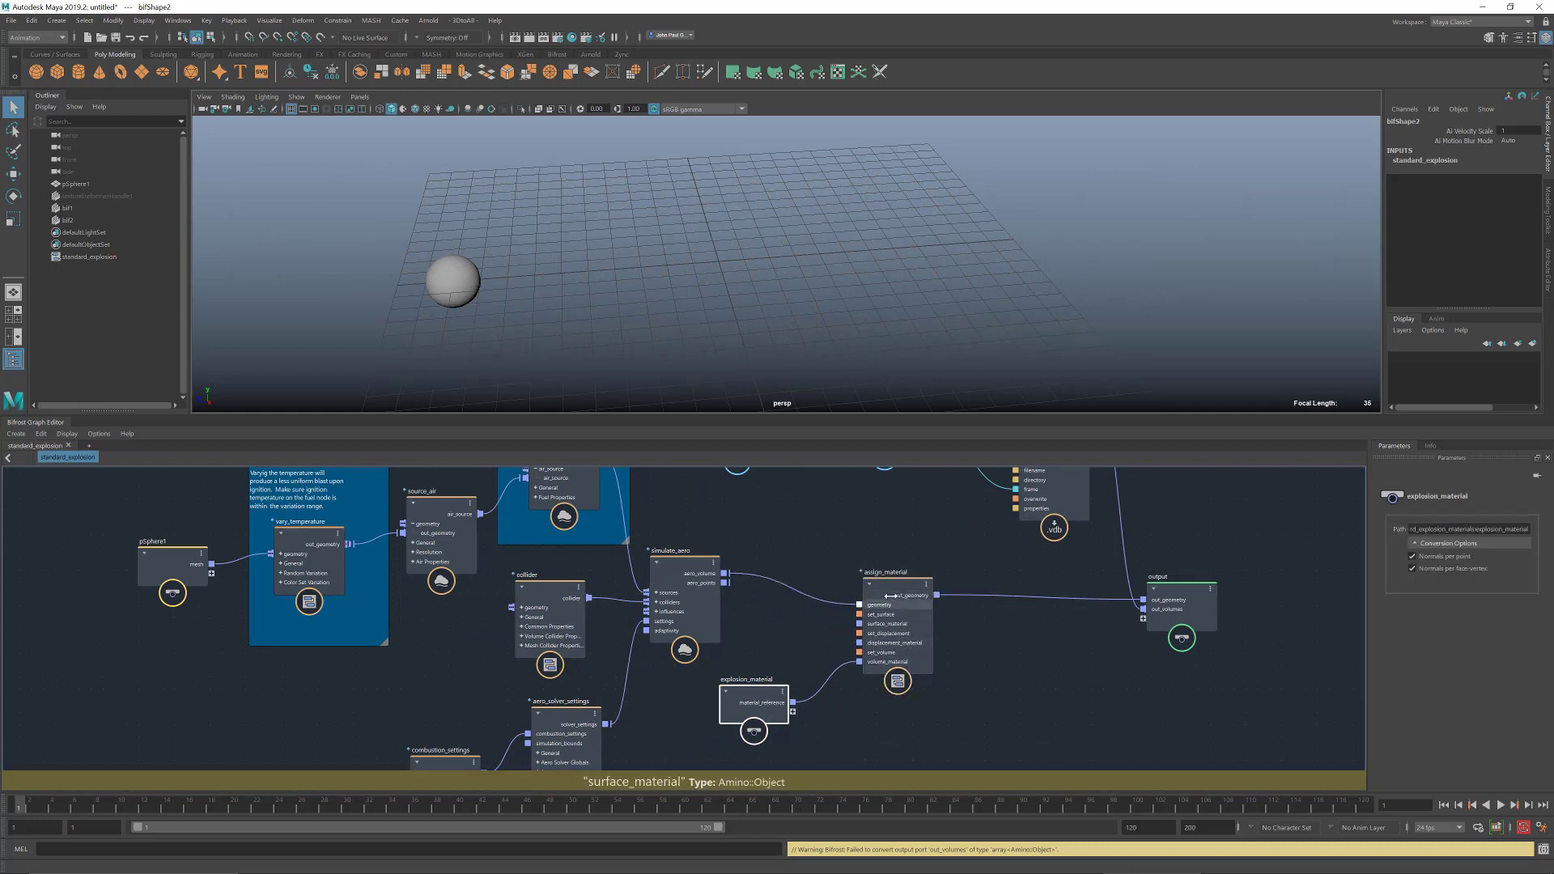
{"action": "left_click_drag", "start_coordinate": [888, 593], "coordinate": [909, 593]}
{"action": "middle_click_drag", "start_coordinate": [864, 531], "coordinate": [944, 593], "text": "alt"}
{"action": "scroll", "coordinate": [944, 593], "scroll_direction": "down", "scroll_amount": 1}
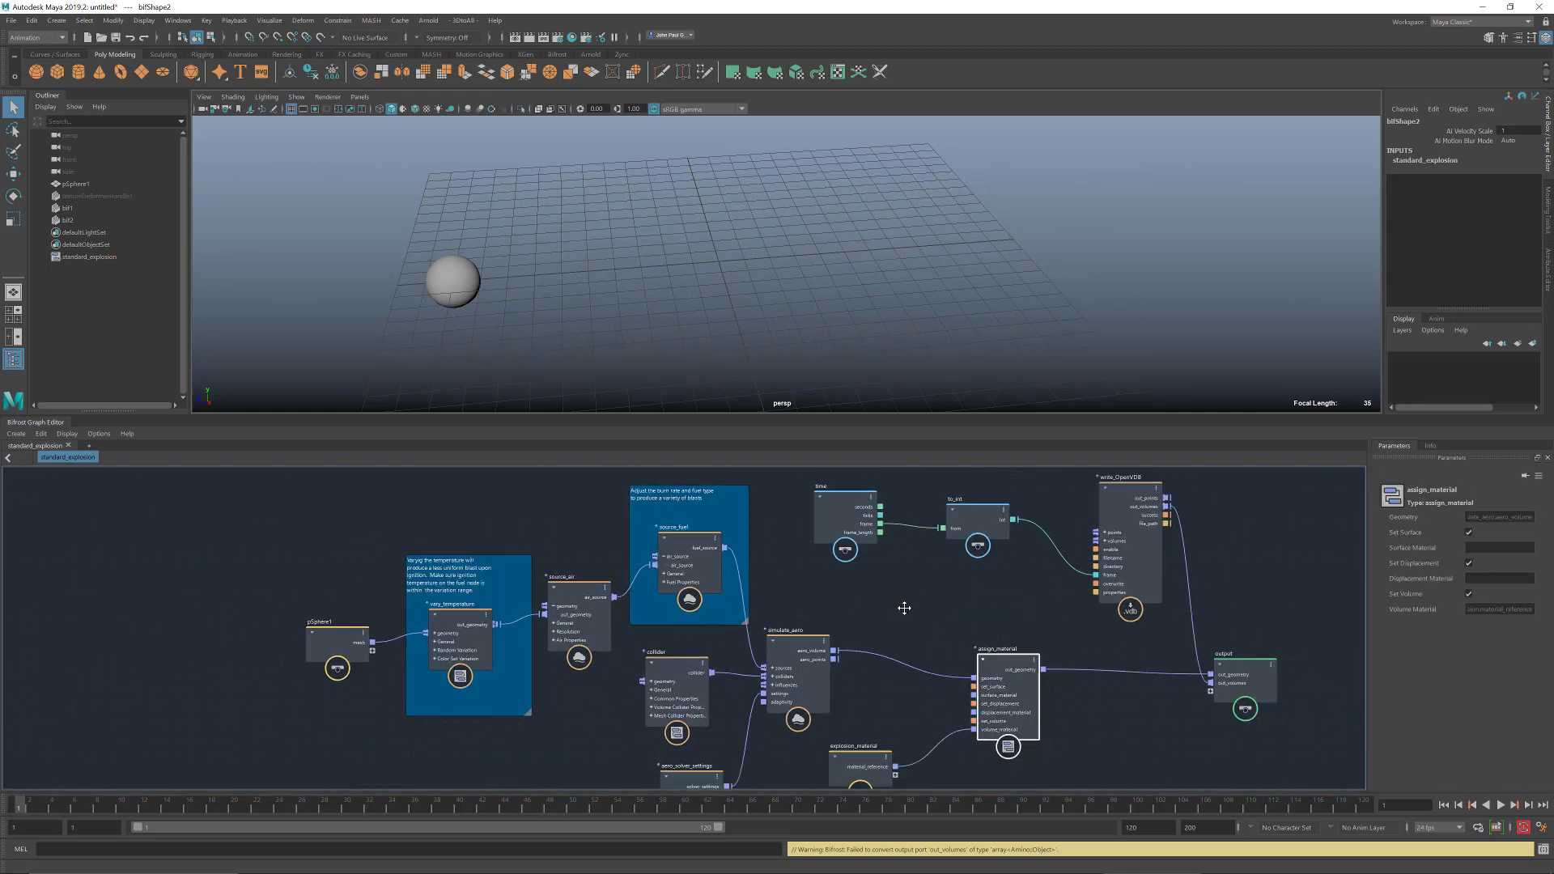
{"action": "scroll", "coordinate": [904, 607], "scroll_direction": "down", "scroll_amount": 4}
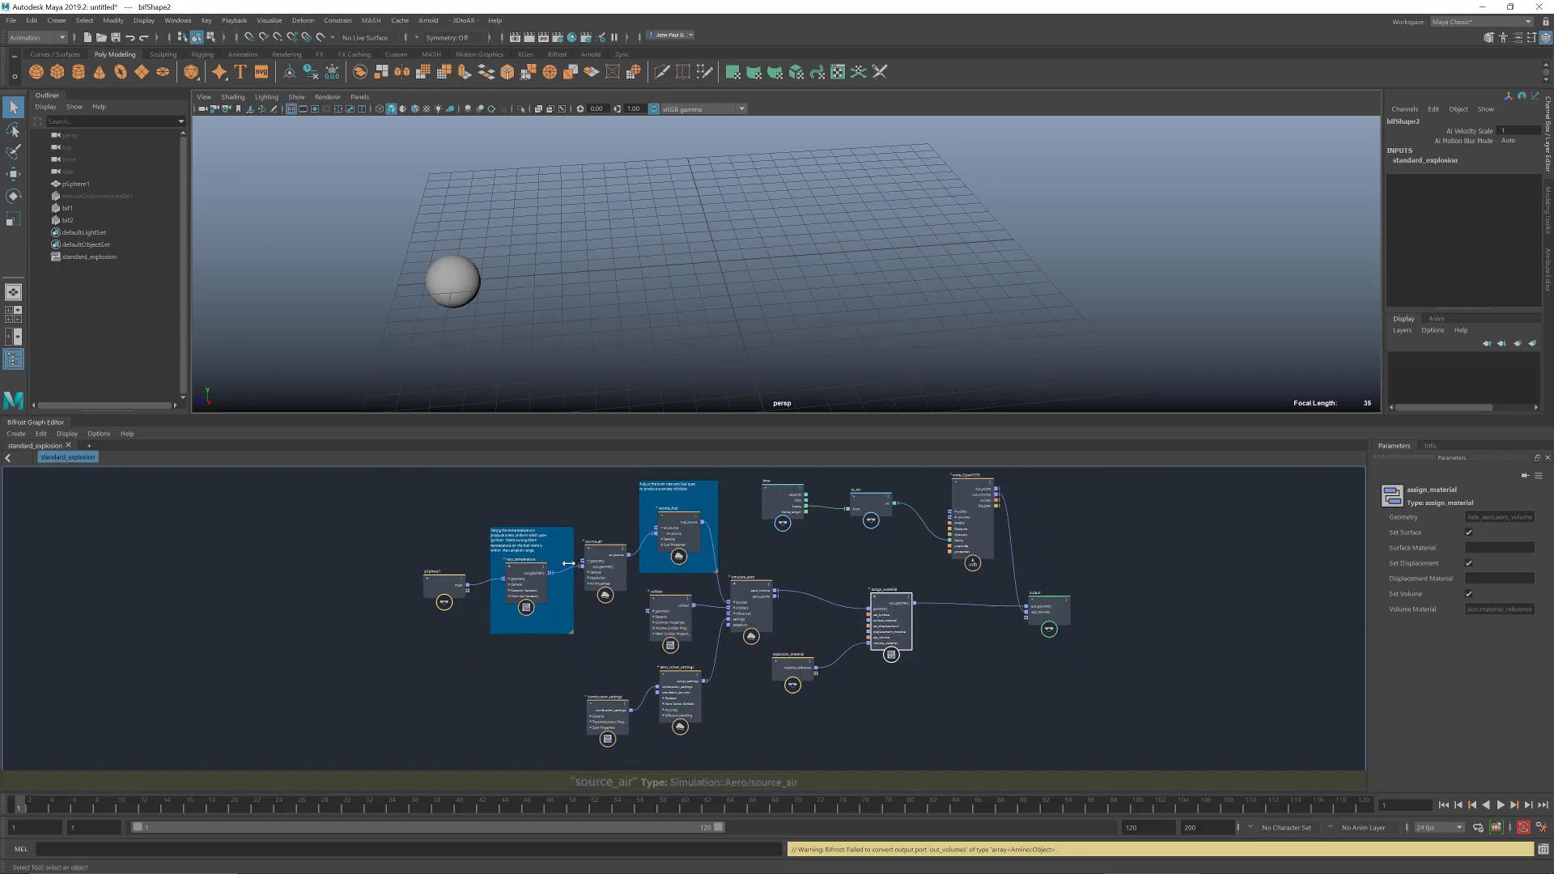
{"action": "left_click_drag", "start_coordinate": [381, 495], "coordinate": [720, 742]}
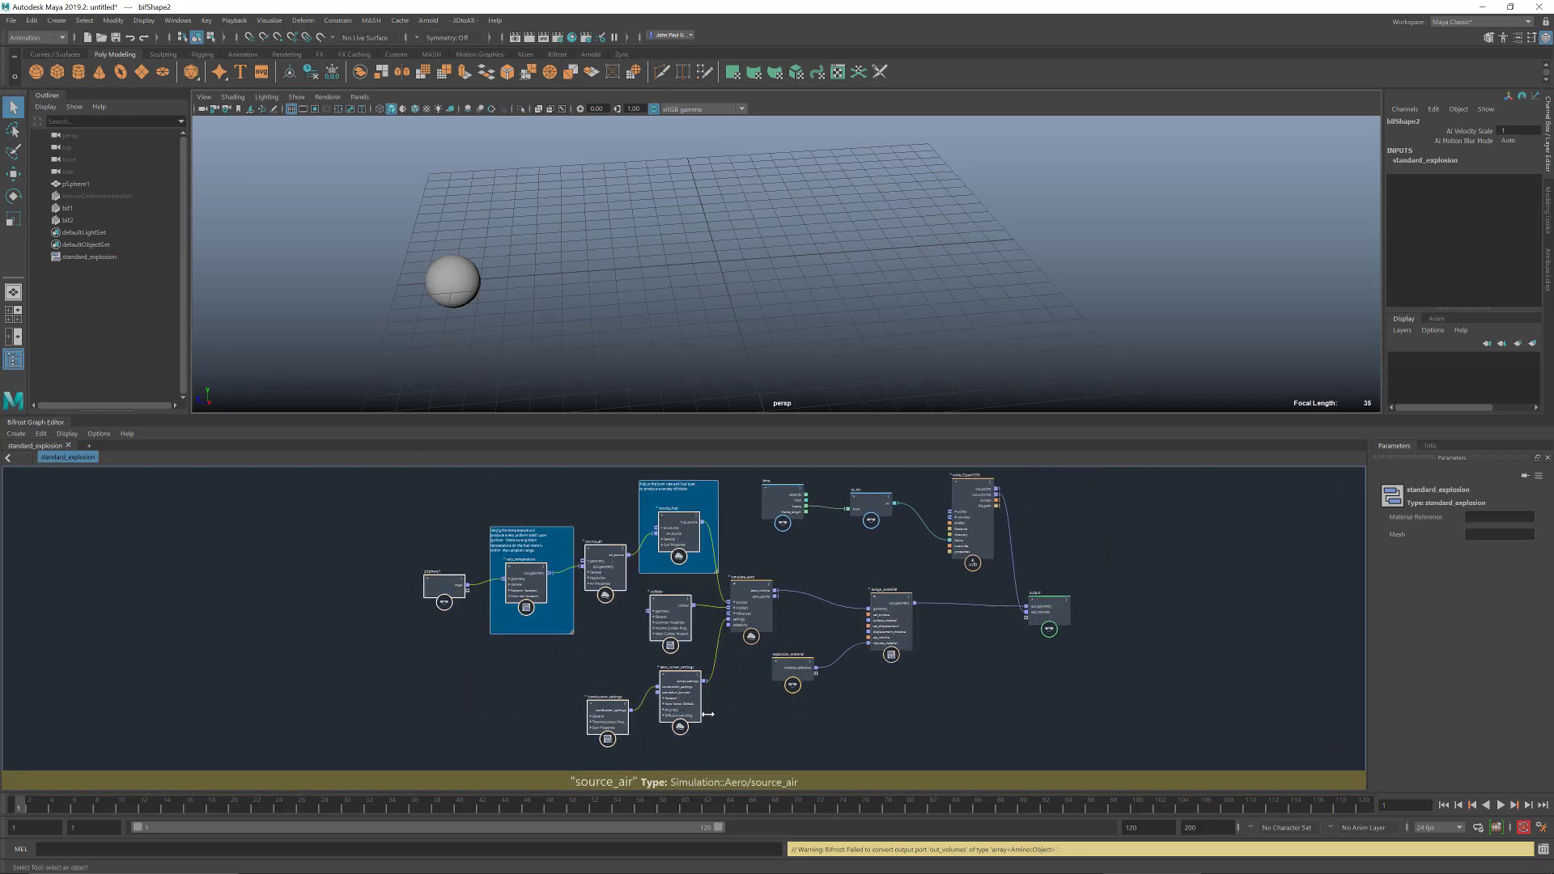
{"action": "key", "text": "Delete"}
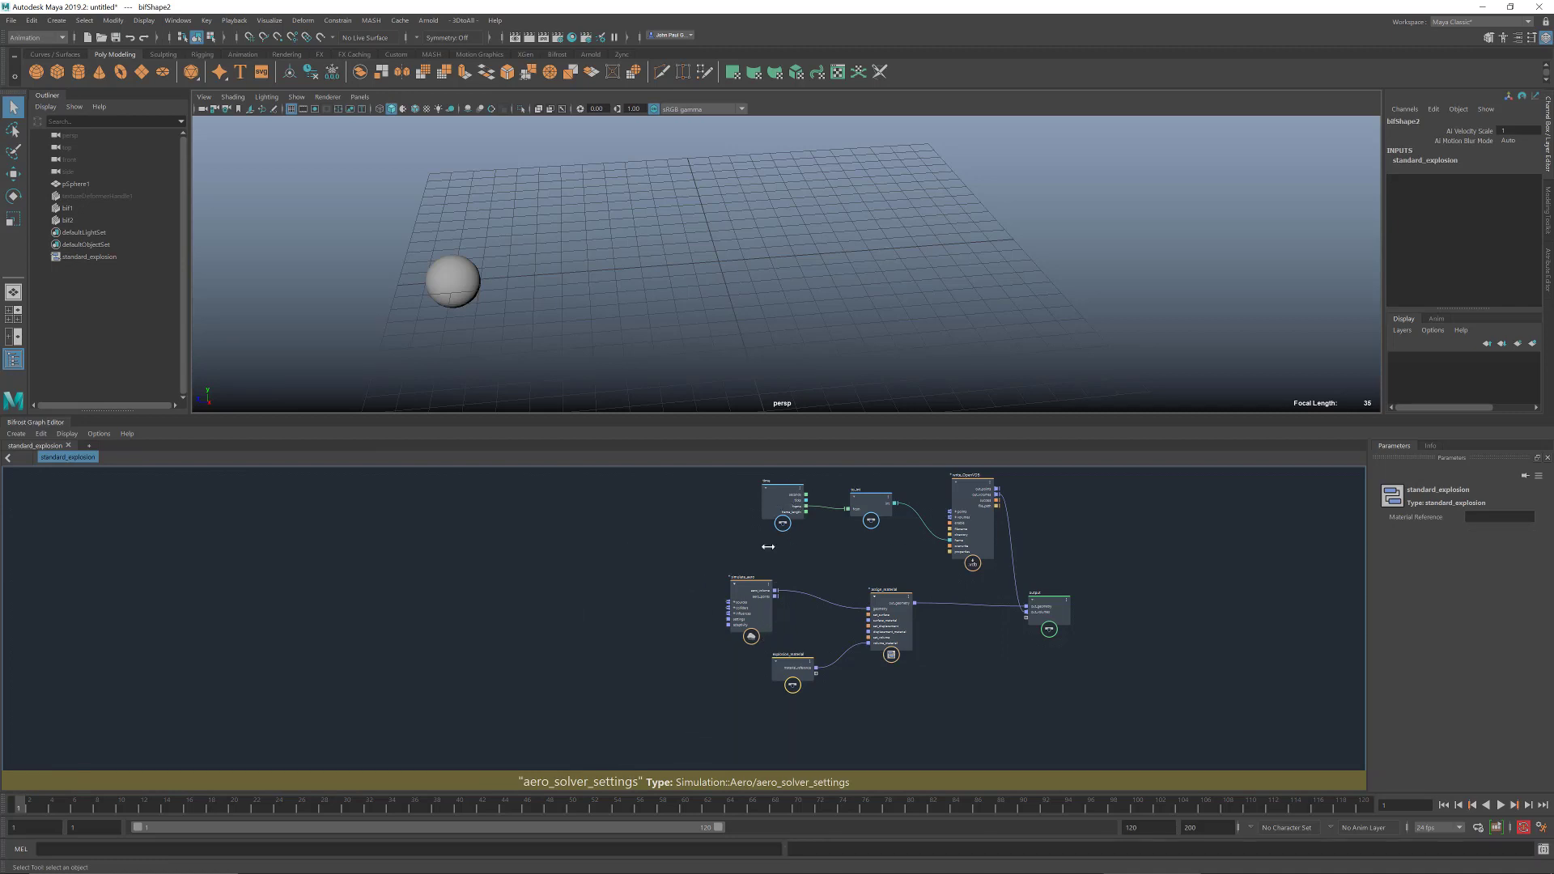
- Delete the simulate_aero, assign_material and explosion_material nodes
{"action": "left_click", "coordinate": [745, 587]}
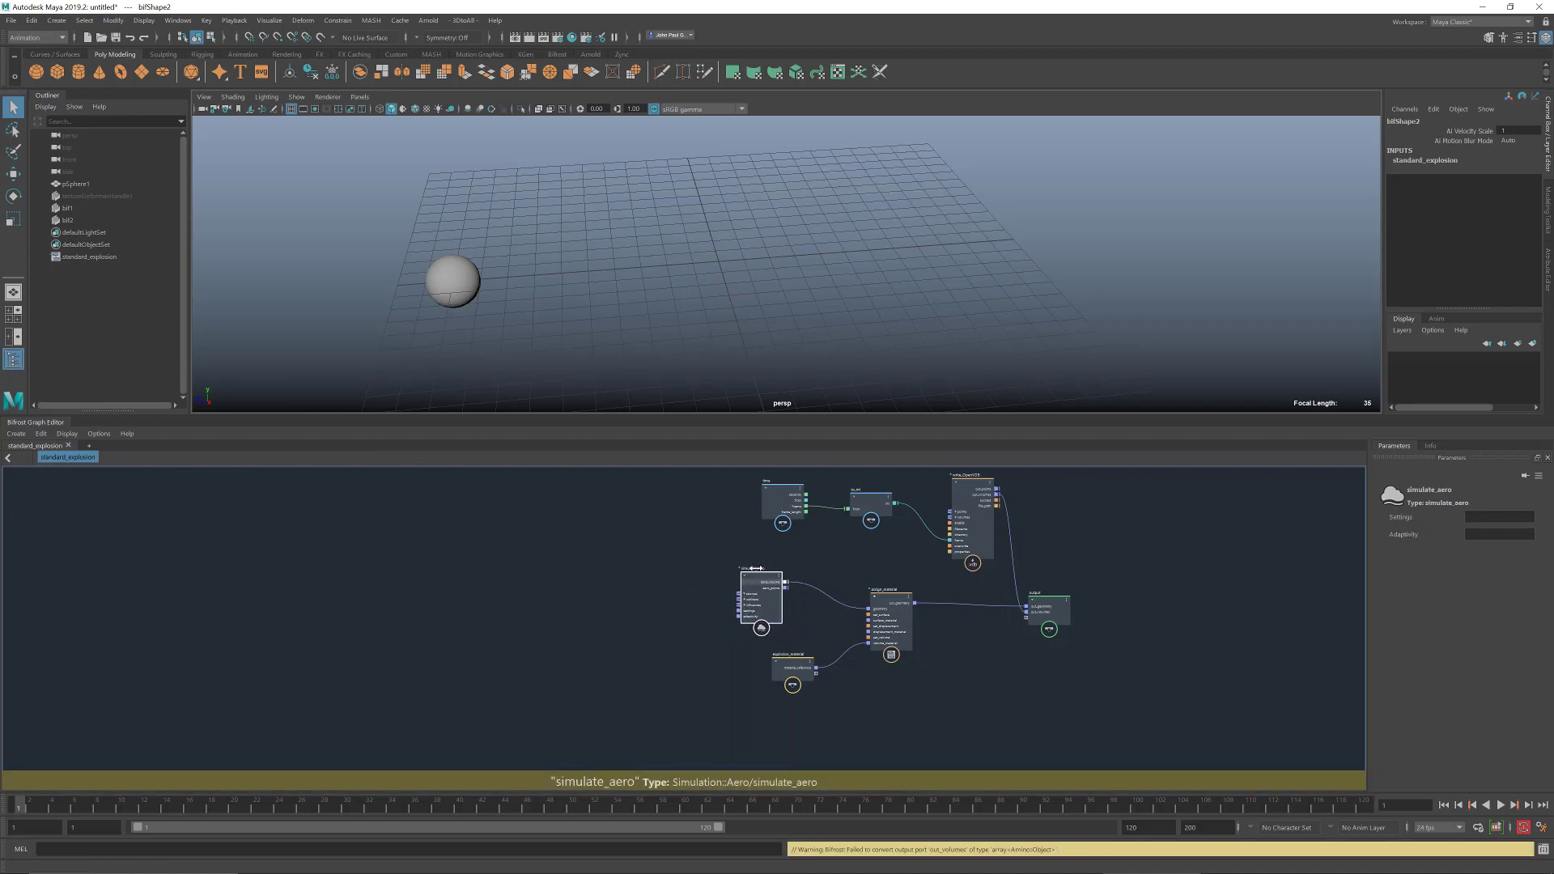
{"action": "key", "text": "Delete"}
{"action": "right_click_drag", "start_coordinate": [945, 641], "coordinate": [928, 677], "text": "alt"}
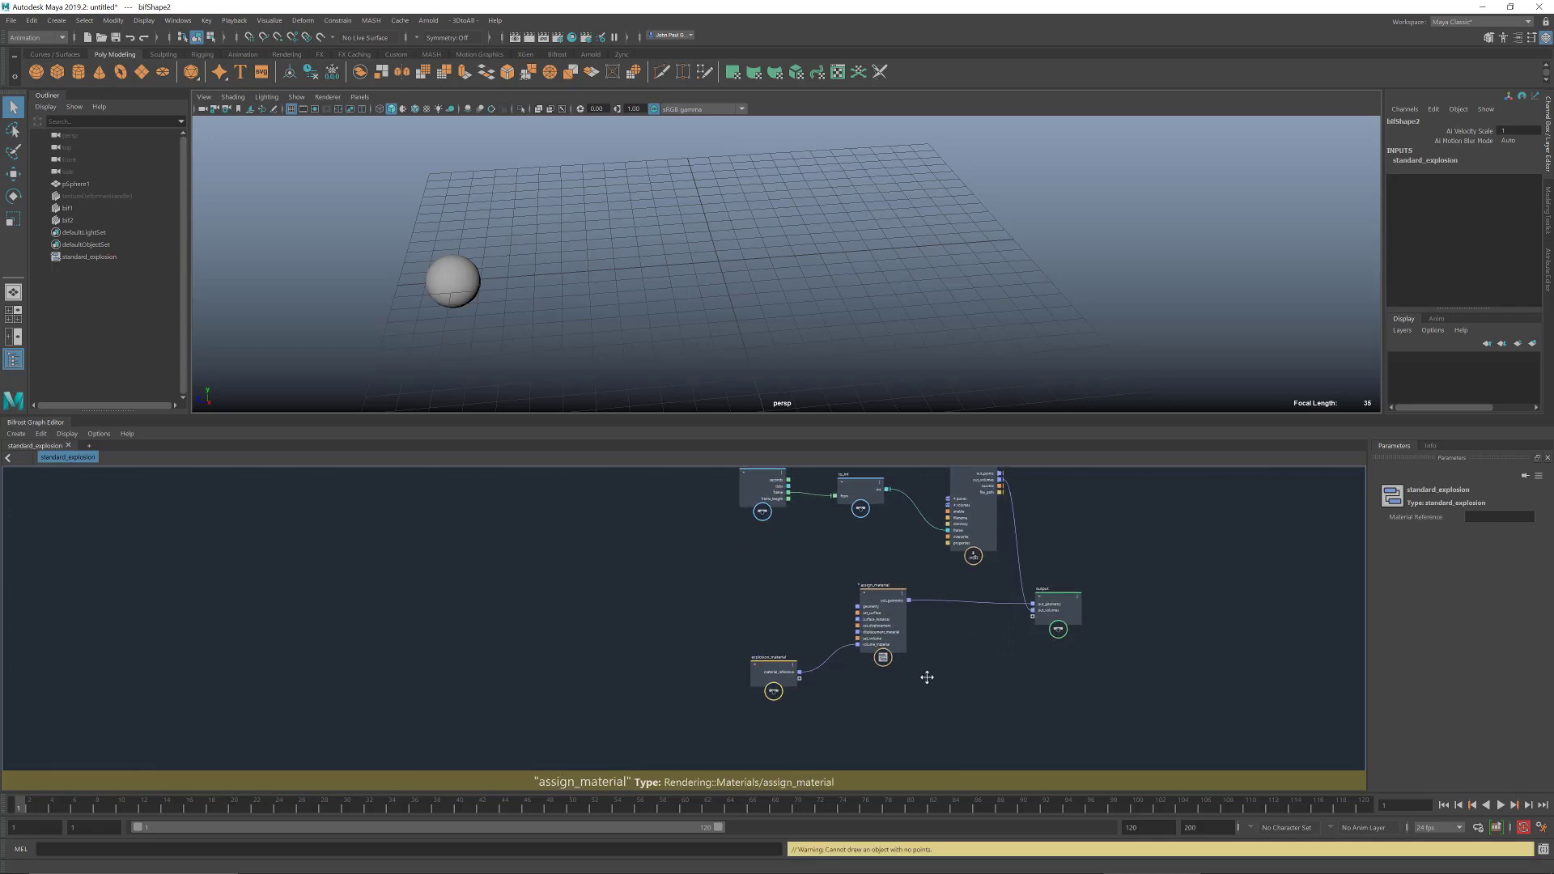
{"action": "mouse_move", "coordinate": [927, 677]}
{"action": "middle_mouse_down", "text": "alt"}
{"action": "mouse_move", "coordinate": [867, 682]}
{"action": "mouse_move", "coordinate": [910, 653]}
{"action": "middle_mouse_up", "text": "alt"}
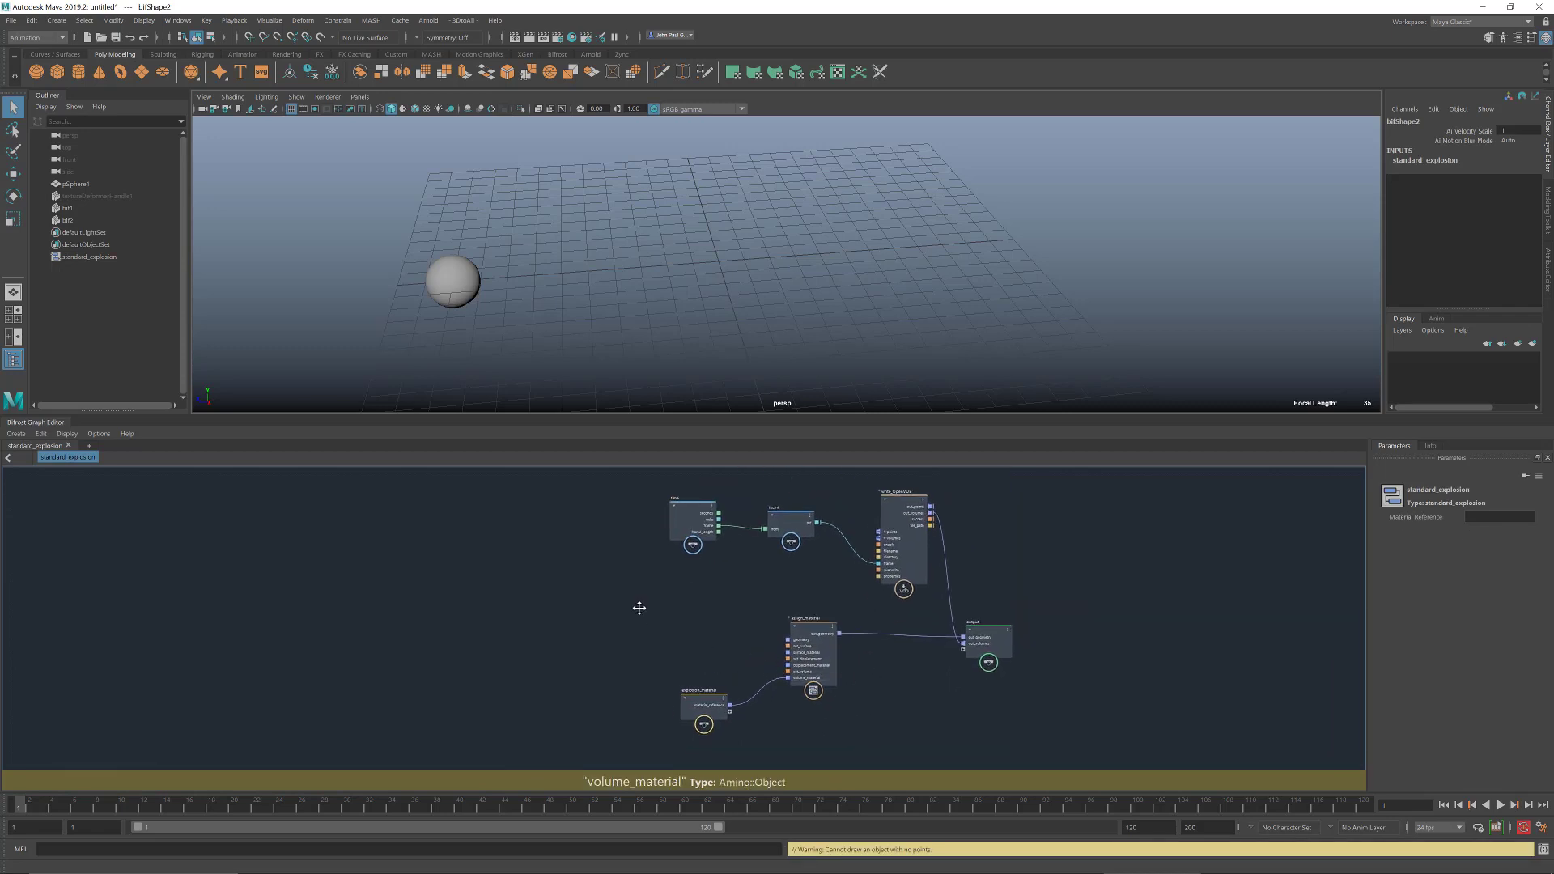
{"action": "left_click_drag", "start_coordinate": [639, 602], "coordinate": [840, 733]}
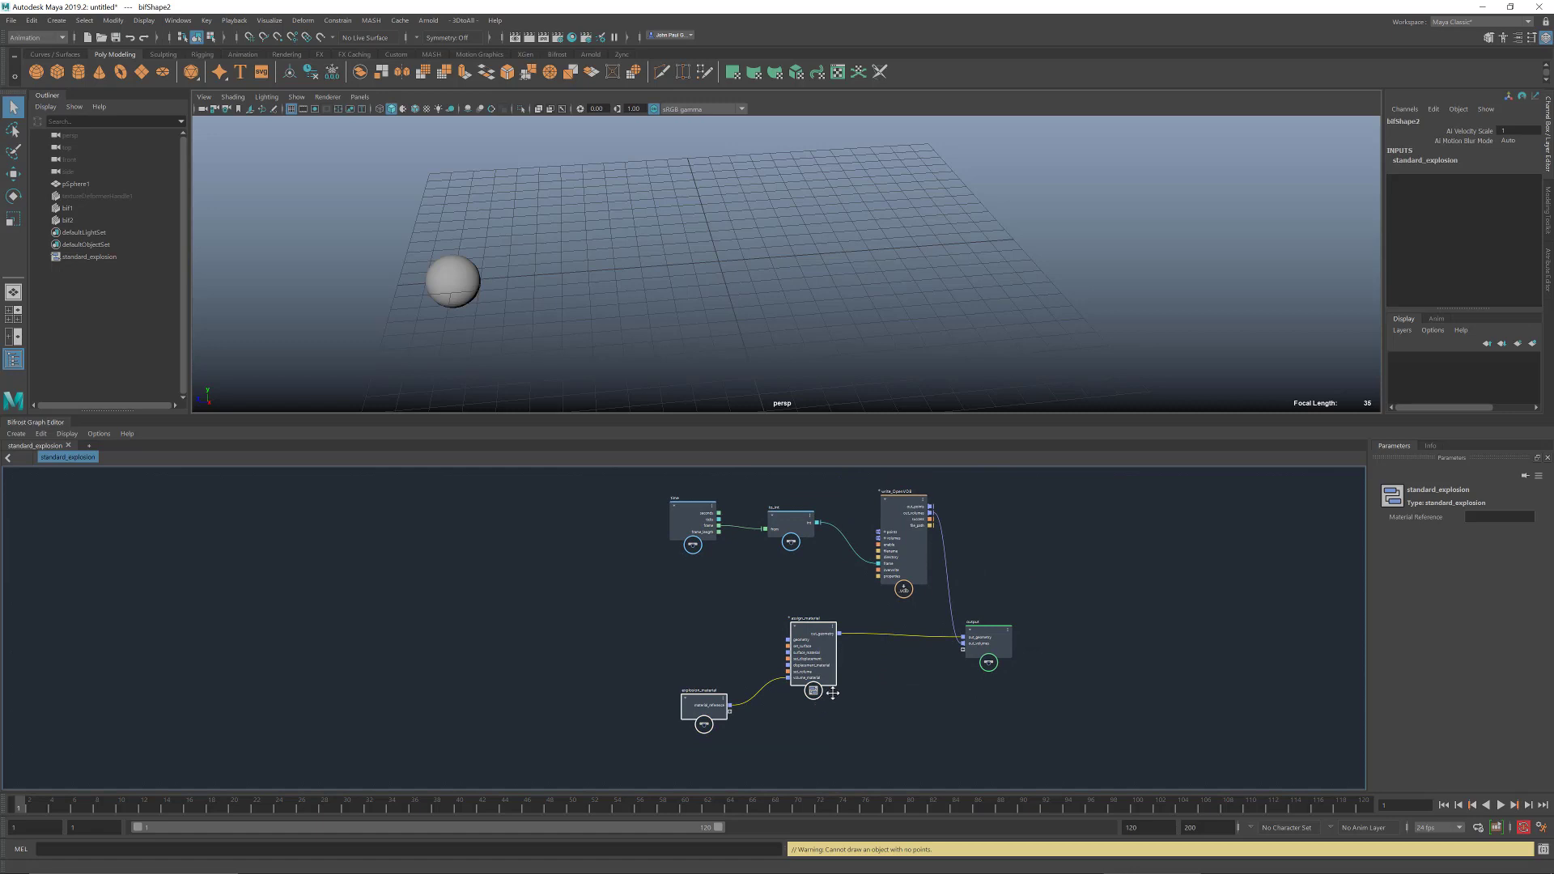
{"action": "key", "text": "Delete"}
- Reframe the graph and nudge write_OpenVDB slightly up and left
{"action": "middle_click_drag", "start_coordinate": [808, 615], "coordinate": [655, 644]}
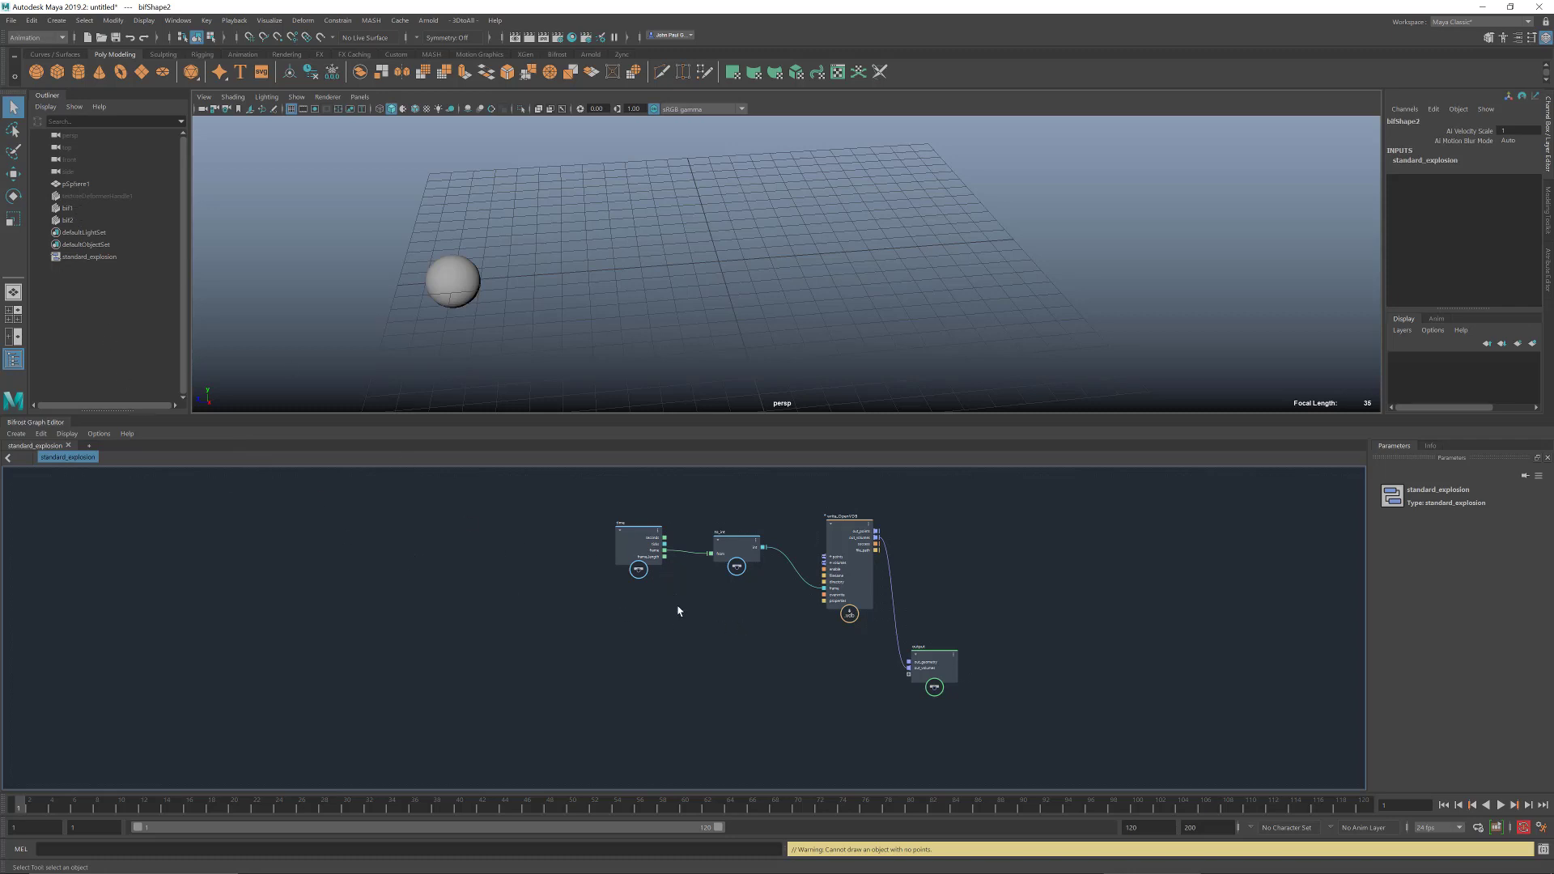
{"action": "middle_click_drag", "start_coordinate": [677, 607], "coordinate": [752, 600]}
{"action": "scroll", "coordinate": [901, 646], "scroll_direction": "up", "scroll_amount": 1}
{"action": "scroll", "coordinate": [901, 646], "scroll_direction": "up", "scroll_amount": 1}
{"action": "middle_click_drag", "start_coordinate": [877, 665], "coordinate": [850, 658]}
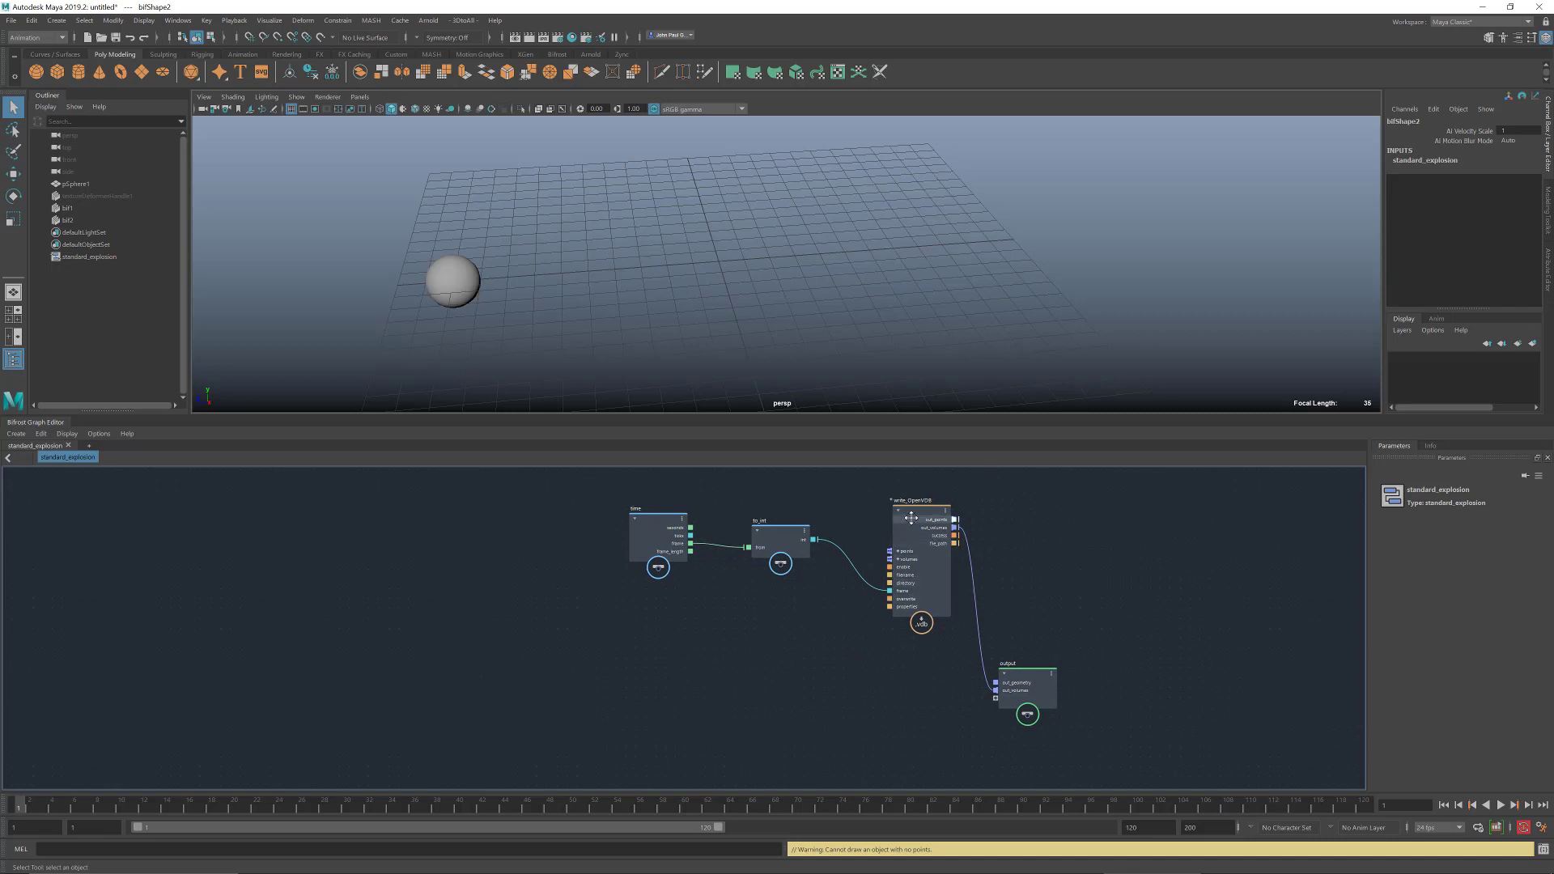
{"action": "left_click_drag", "start_coordinate": [928, 576], "coordinate": [908, 571]}
{"action": "middle_click_drag", "start_coordinate": [817, 617], "coordinate": [838, 590]}
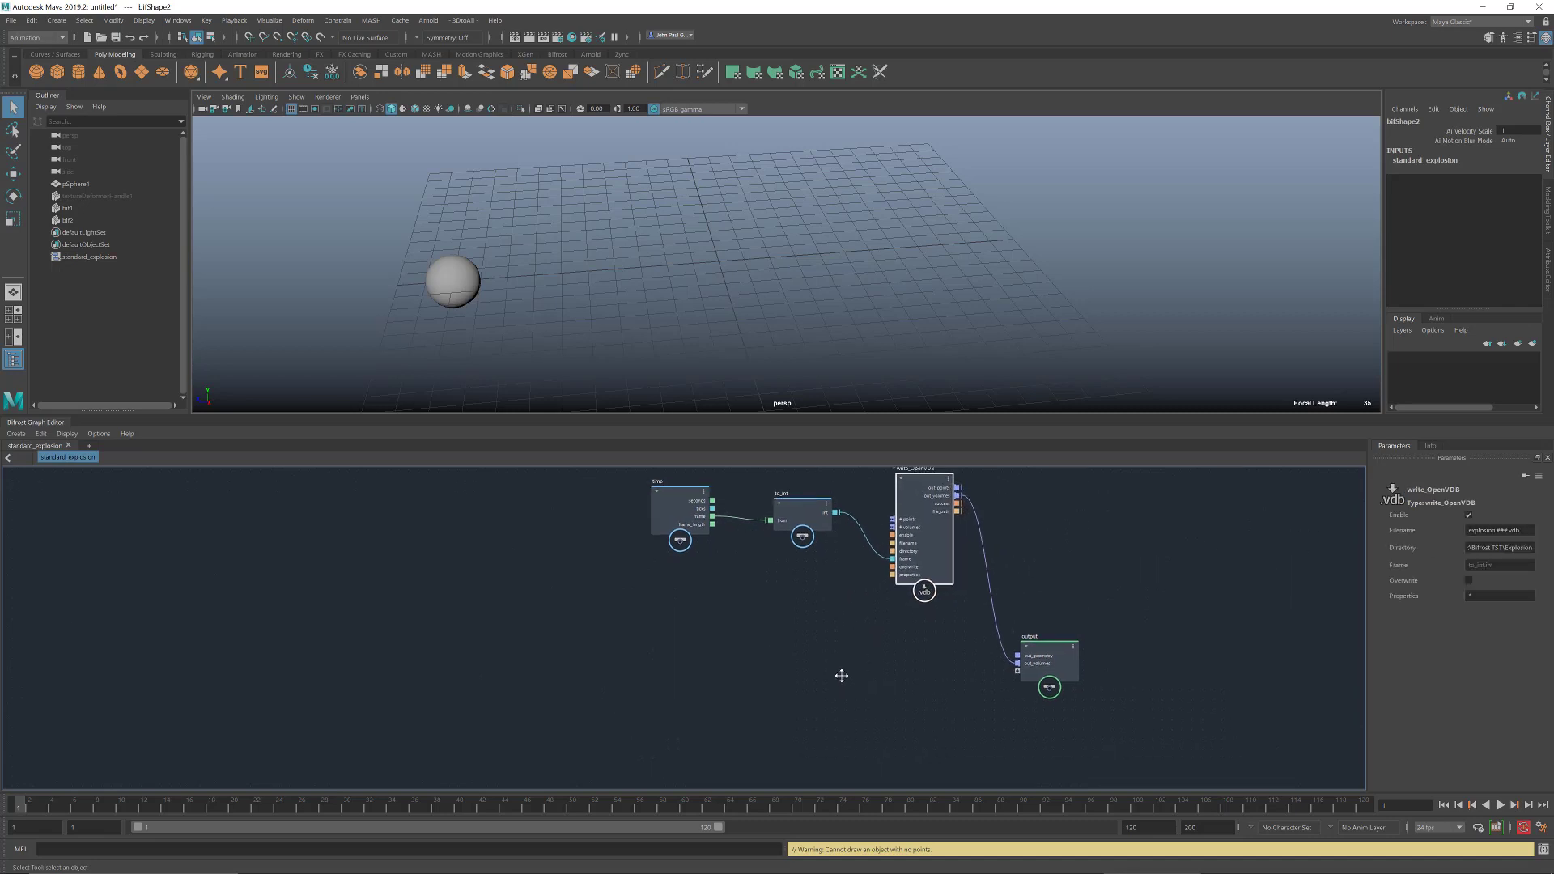
- Add read_OpenVDB from an 're' search below write_OpenVDB and feed to_int into its frame
{"action": "left_click", "coordinate": [840, 678]}
{"action": "key", "text": "Tab"}
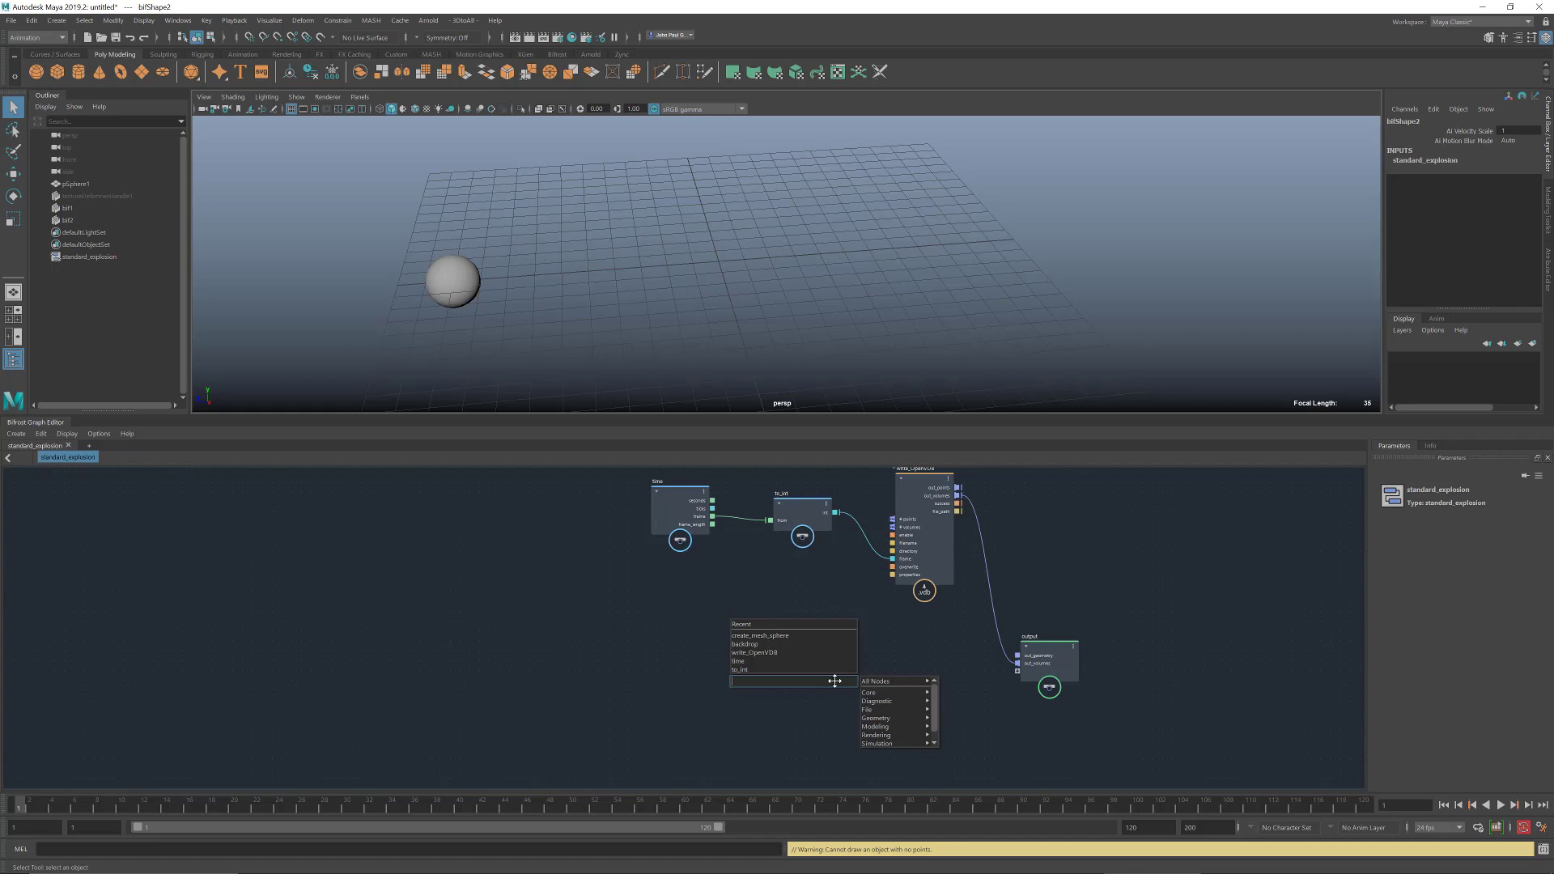
{"action": "type", "text": "read"}
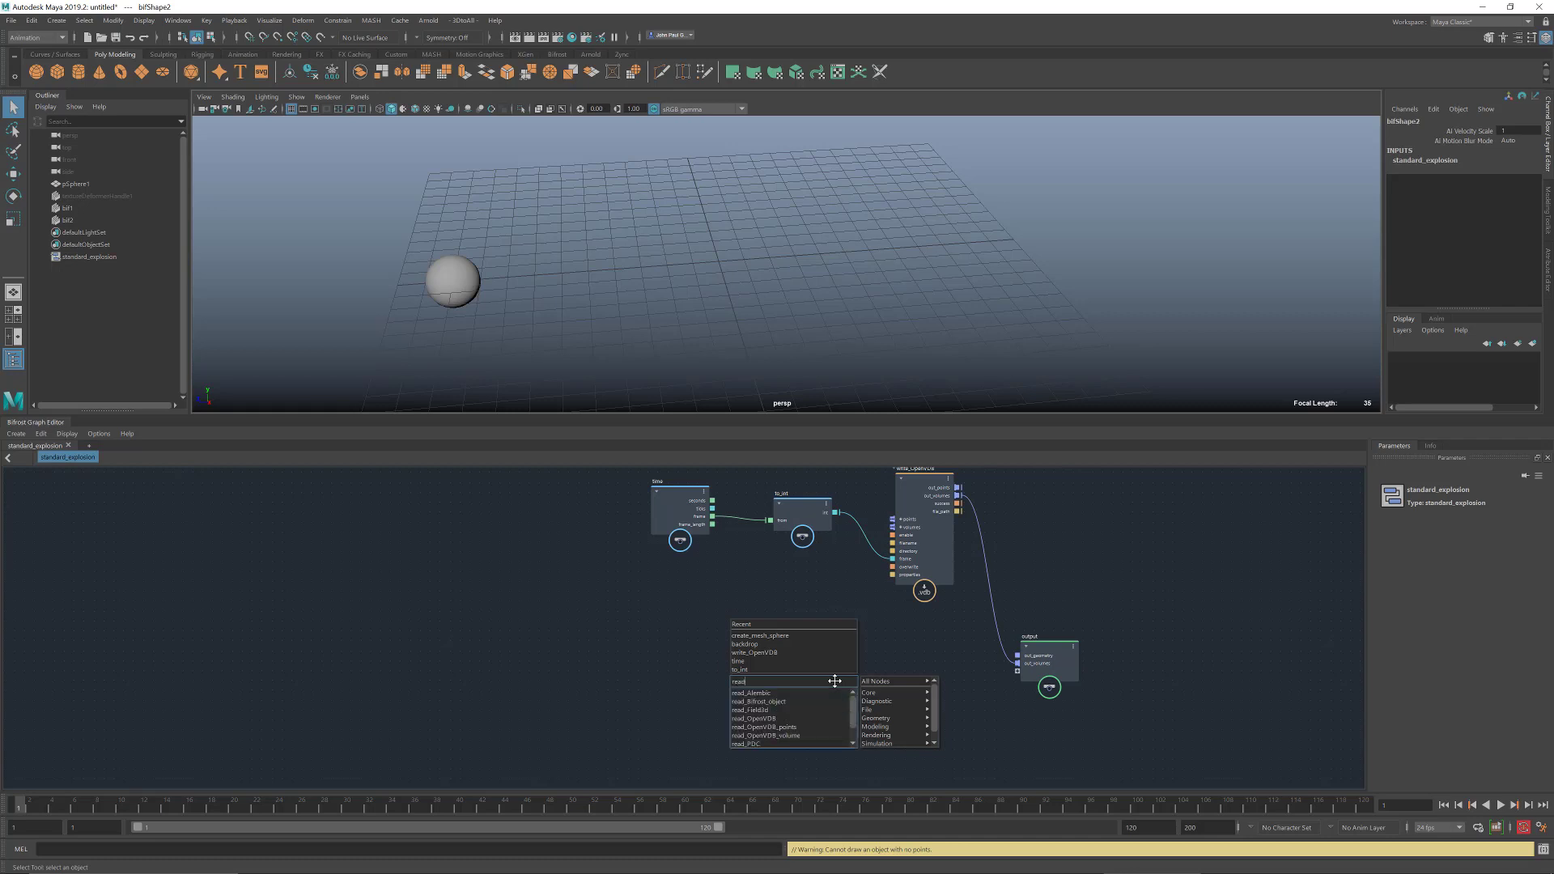
{"action": "key", "text": "Down"}
{"action": "key", "text": "Down"}
{"action": "key", "text": "Down"}
{"action": "key", "text": "Down"}
{"action": "key", "text": "Return"}
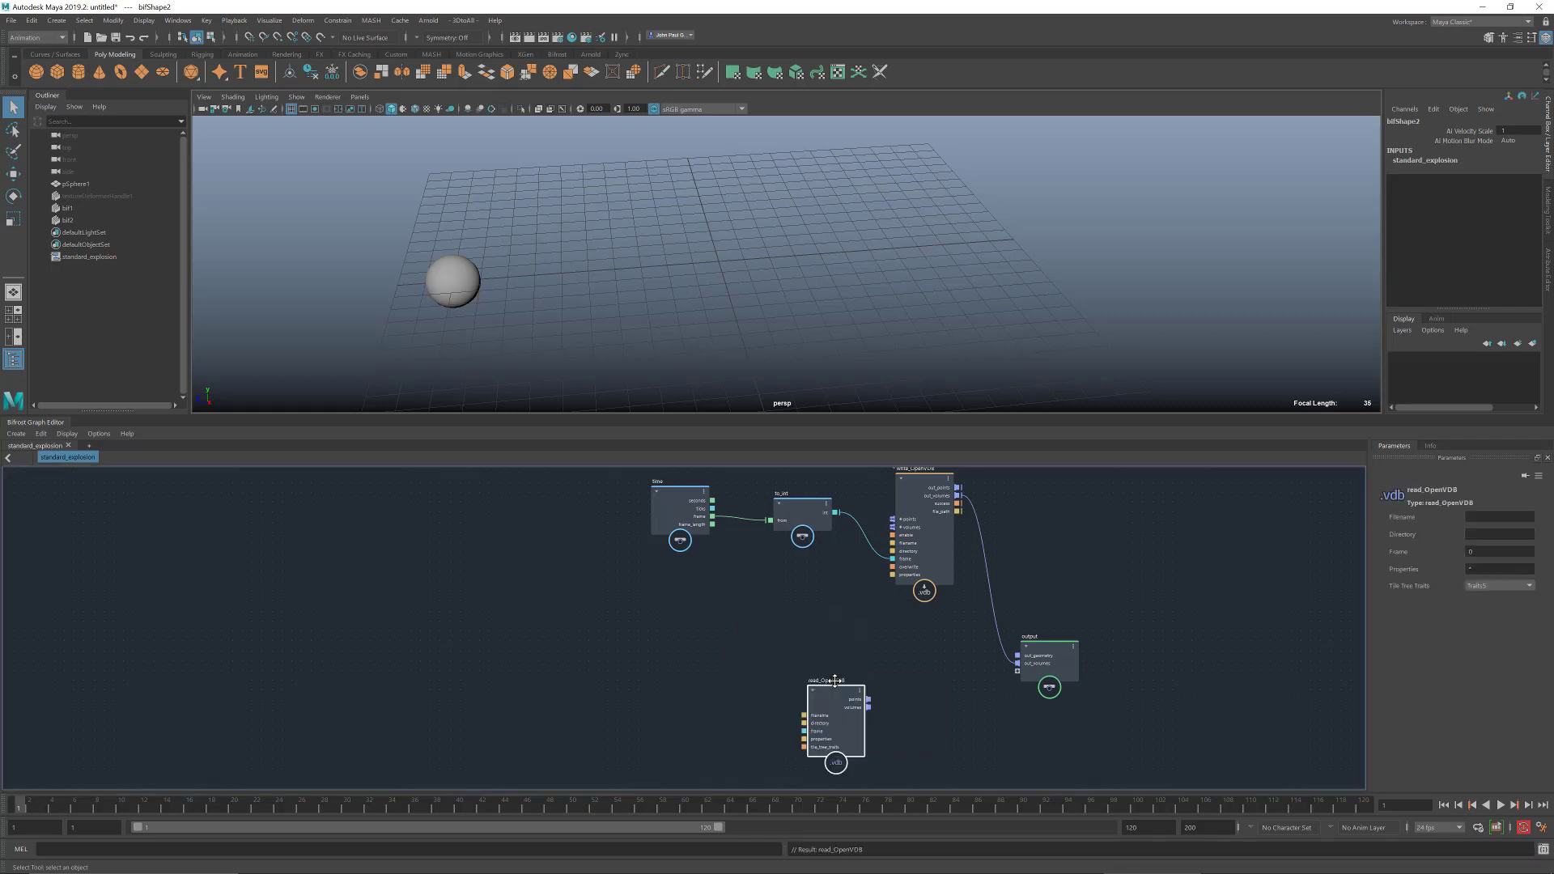
{"action": "left_click_drag", "start_coordinate": [817, 693], "coordinate": [897, 631]}
{"action": "left_click_drag", "start_coordinate": [834, 511], "coordinate": [882, 666]}
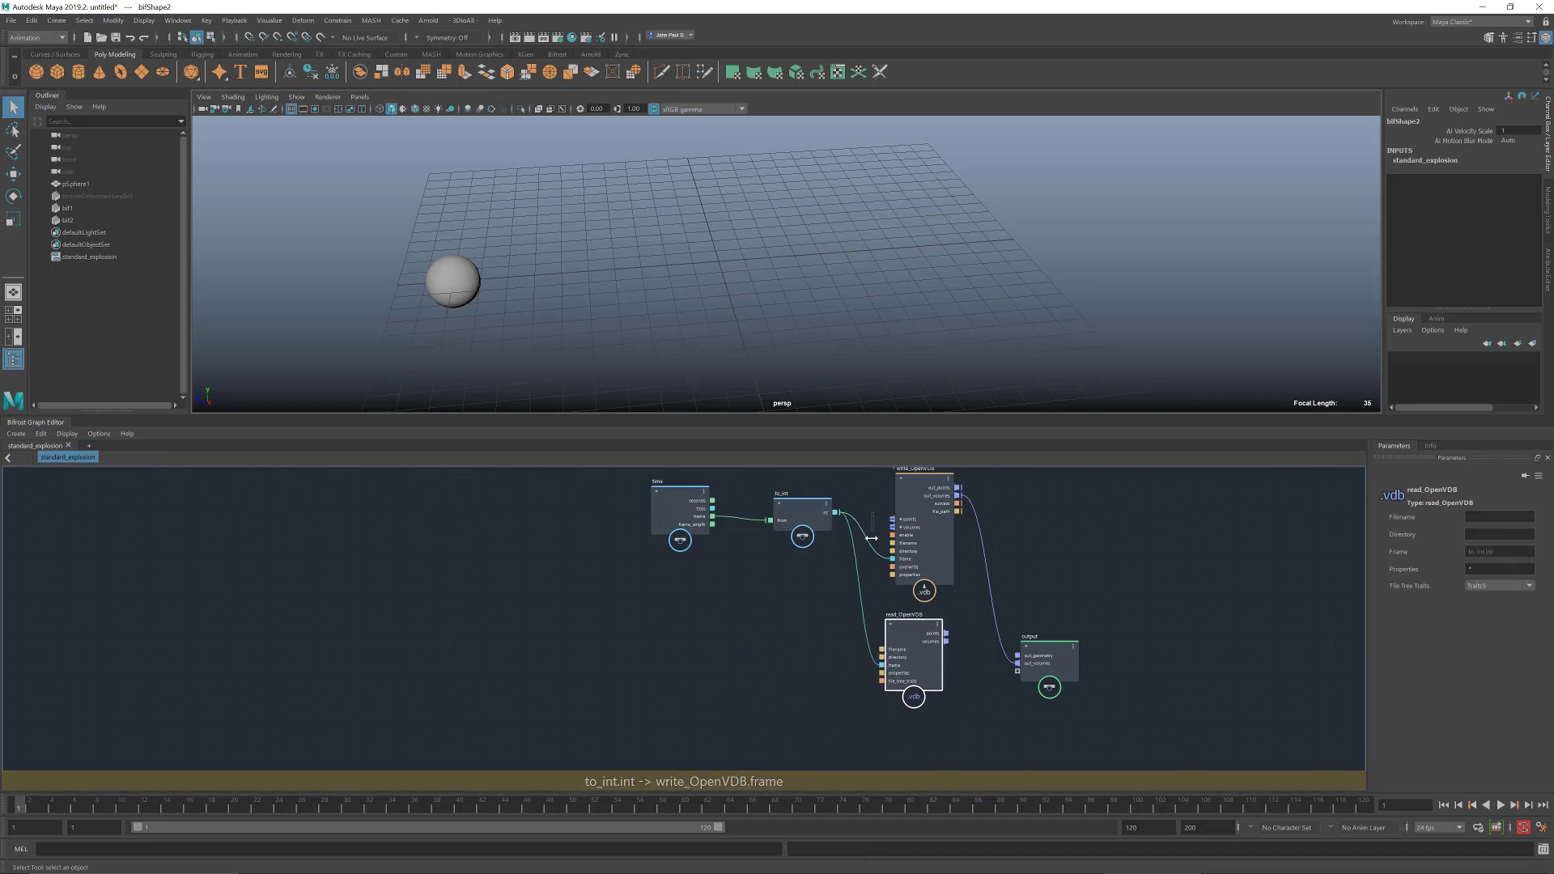
{"action": "left_click", "coordinate": [872, 548]}
- Copy explosion.###.vdb from write_OpenVDB into read_OpenVDB's Filename field
{"action": "left_click", "coordinate": [900, 479]}
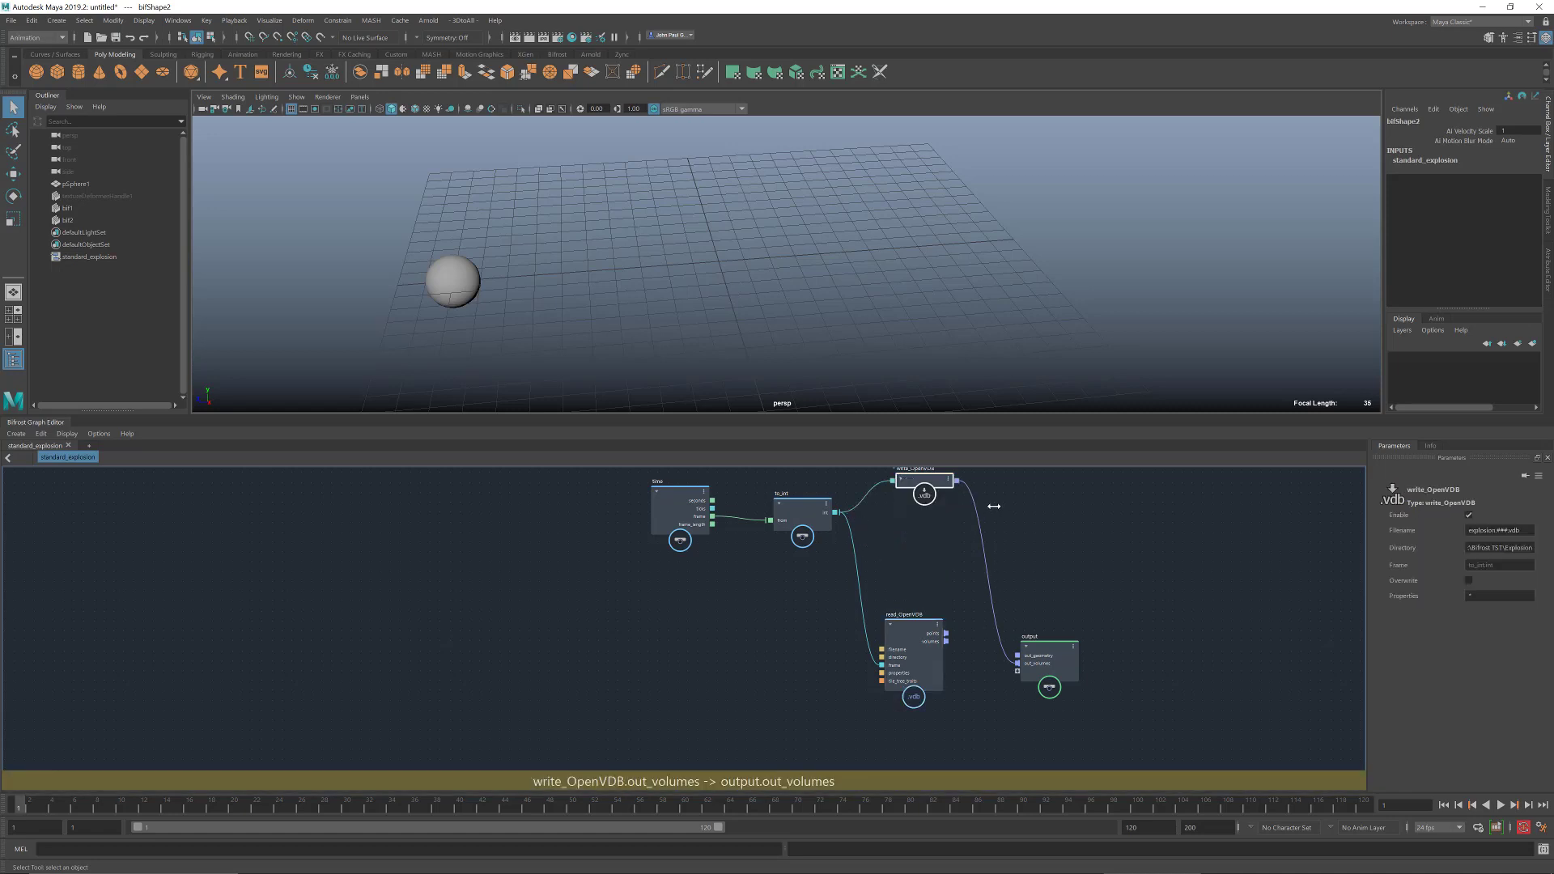
{"action": "left_click_drag", "start_coordinate": [1522, 531], "coordinate": [1454, 529]}
{"action": "key", "text": "ctrl+c"}
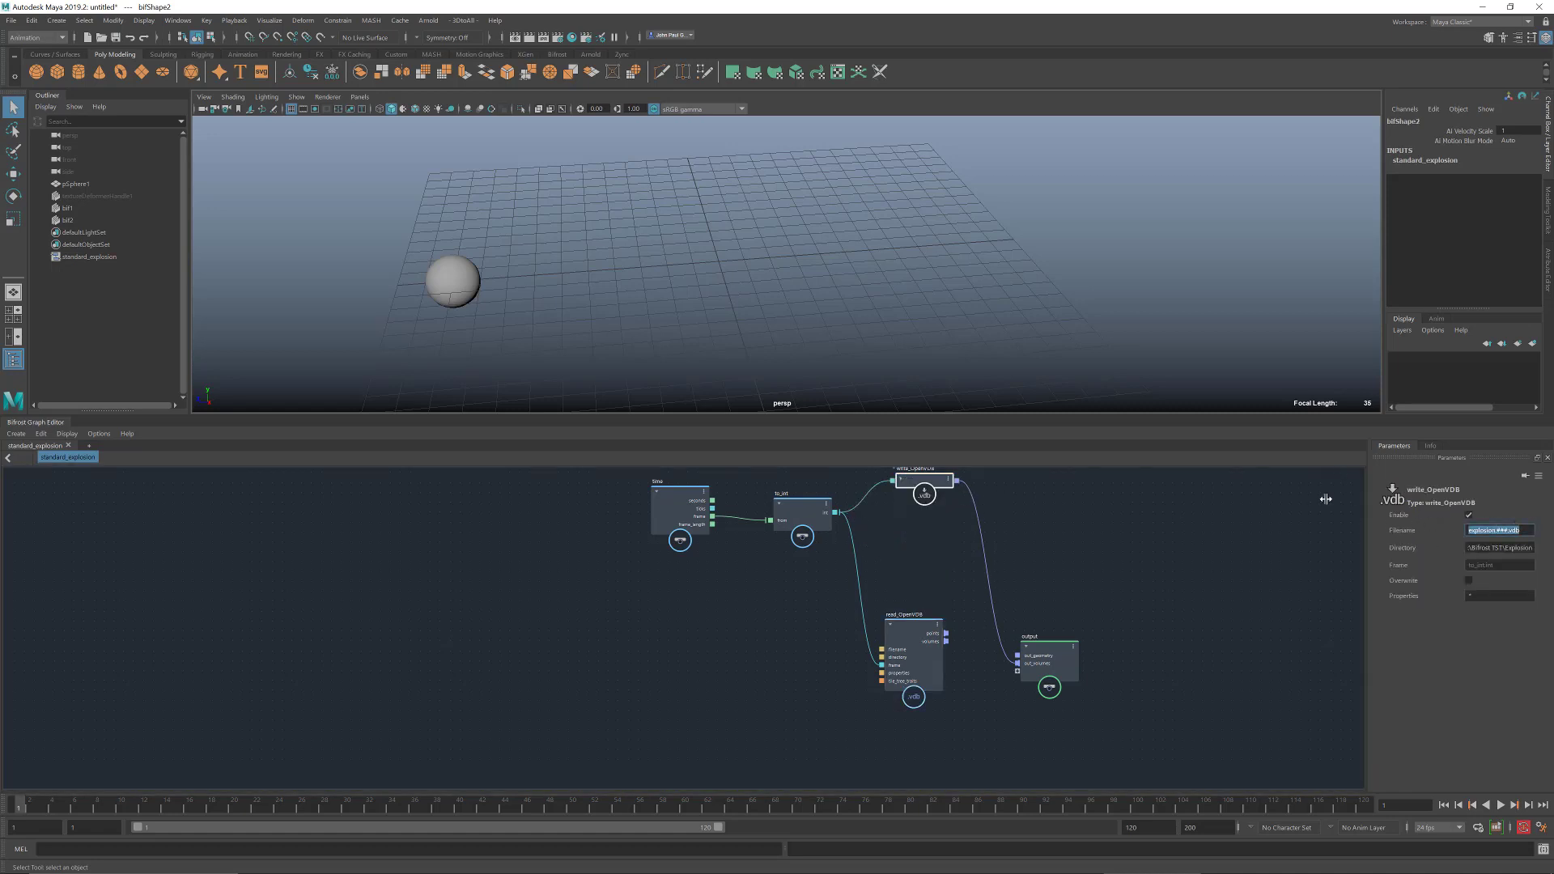
{"action": "left_click", "coordinate": [919, 631]}
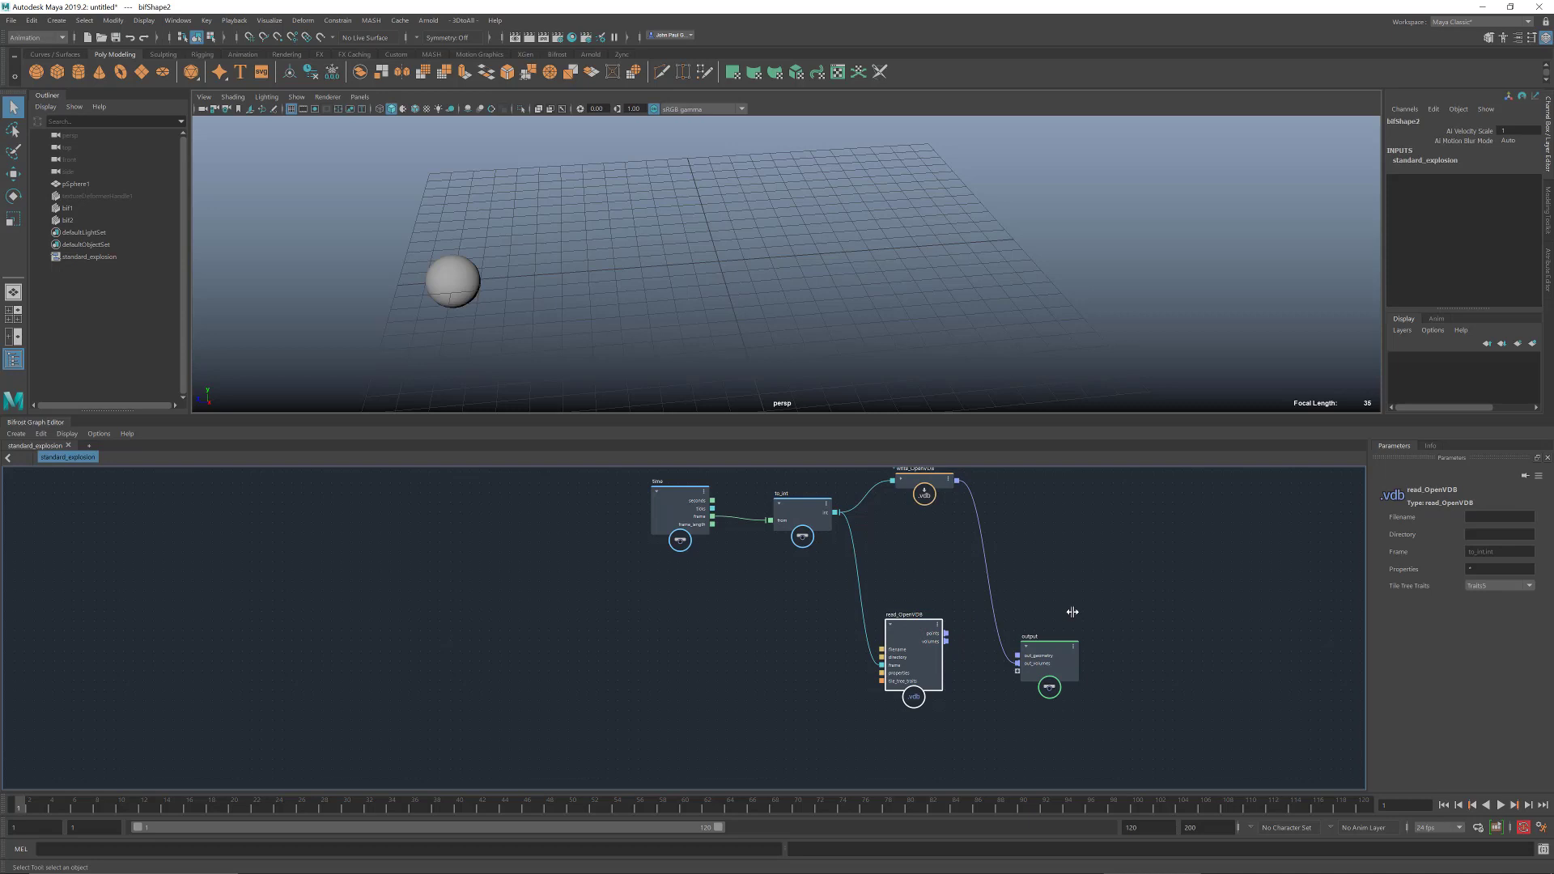
{"action": "left_click", "coordinate": [1480, 516]}
{"action": "key", "text": "ctrl+v"}
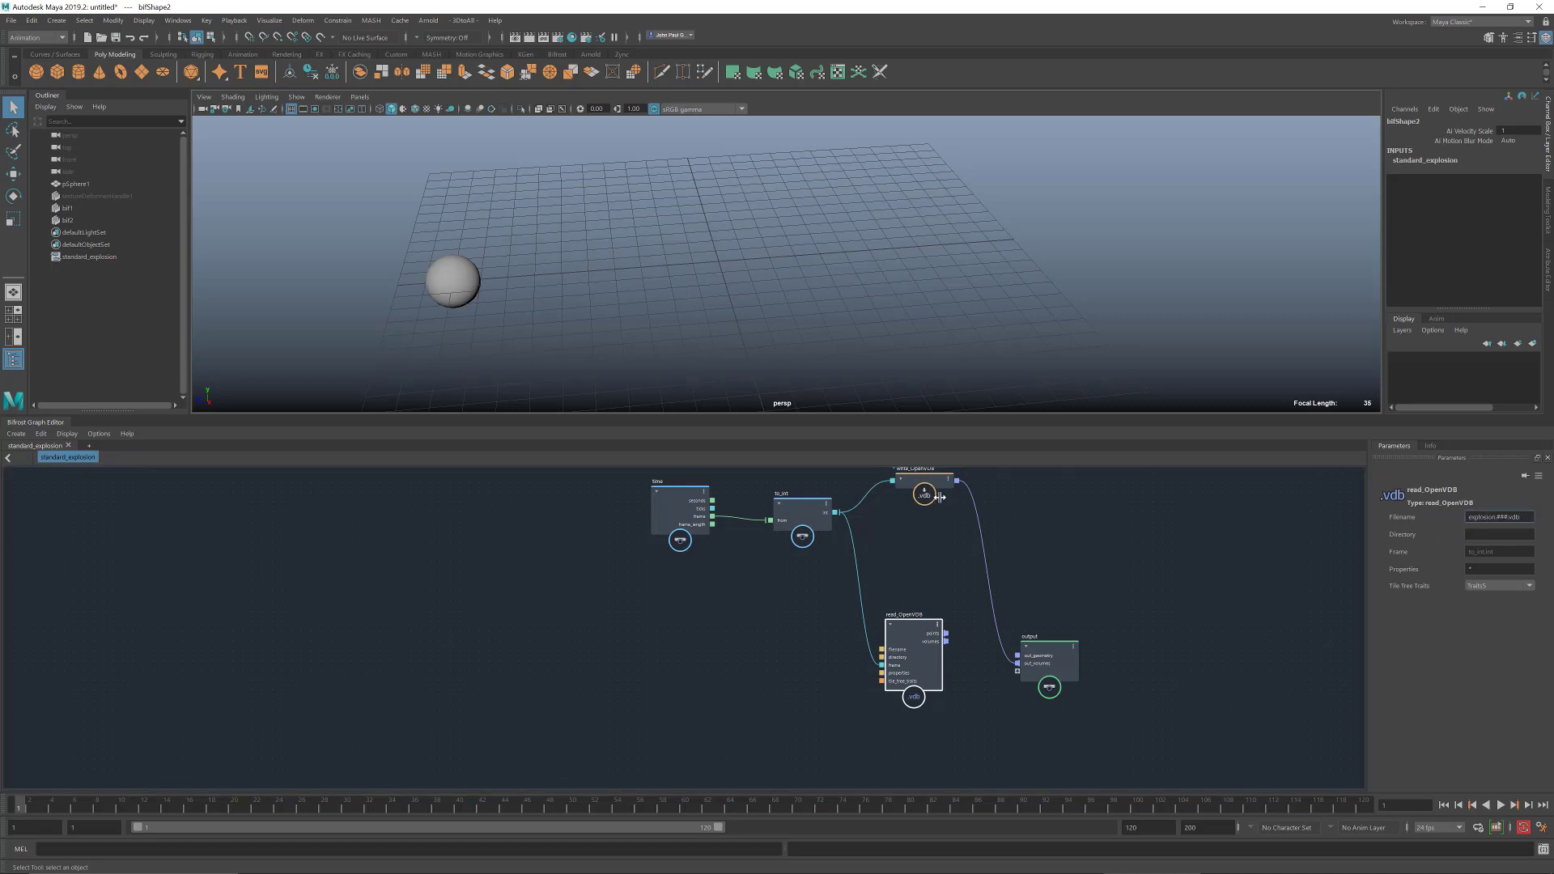
- Copy the Explosion cache folder path into read_OpenVDB's Directory field
{"action": "left_click", "coordinate": [937, 495]}
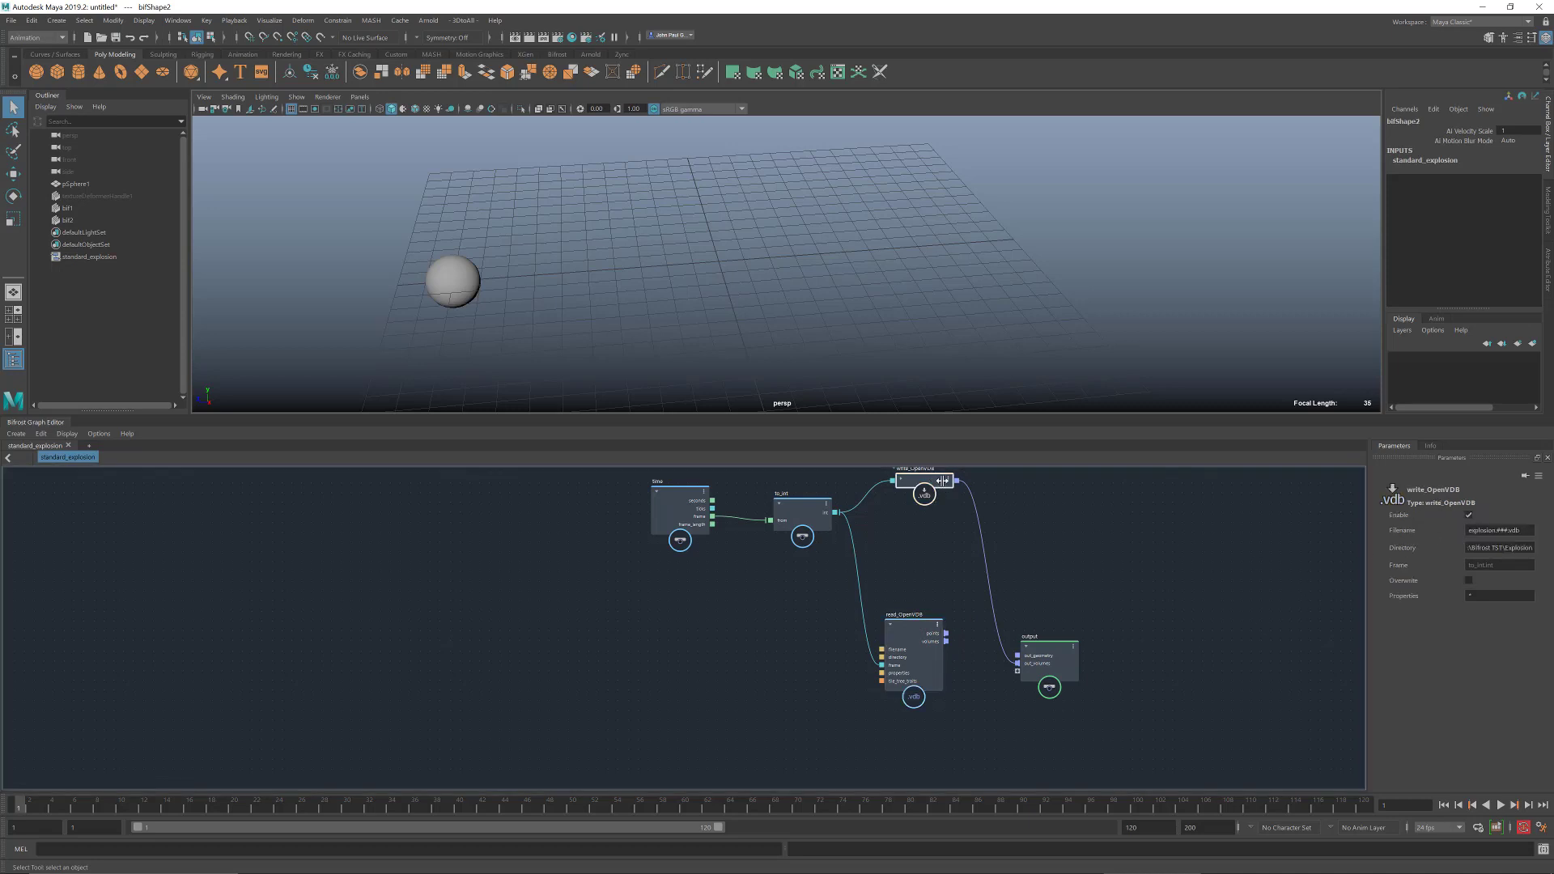
{"action": "left_click", "coordinate": [1493, 548]}
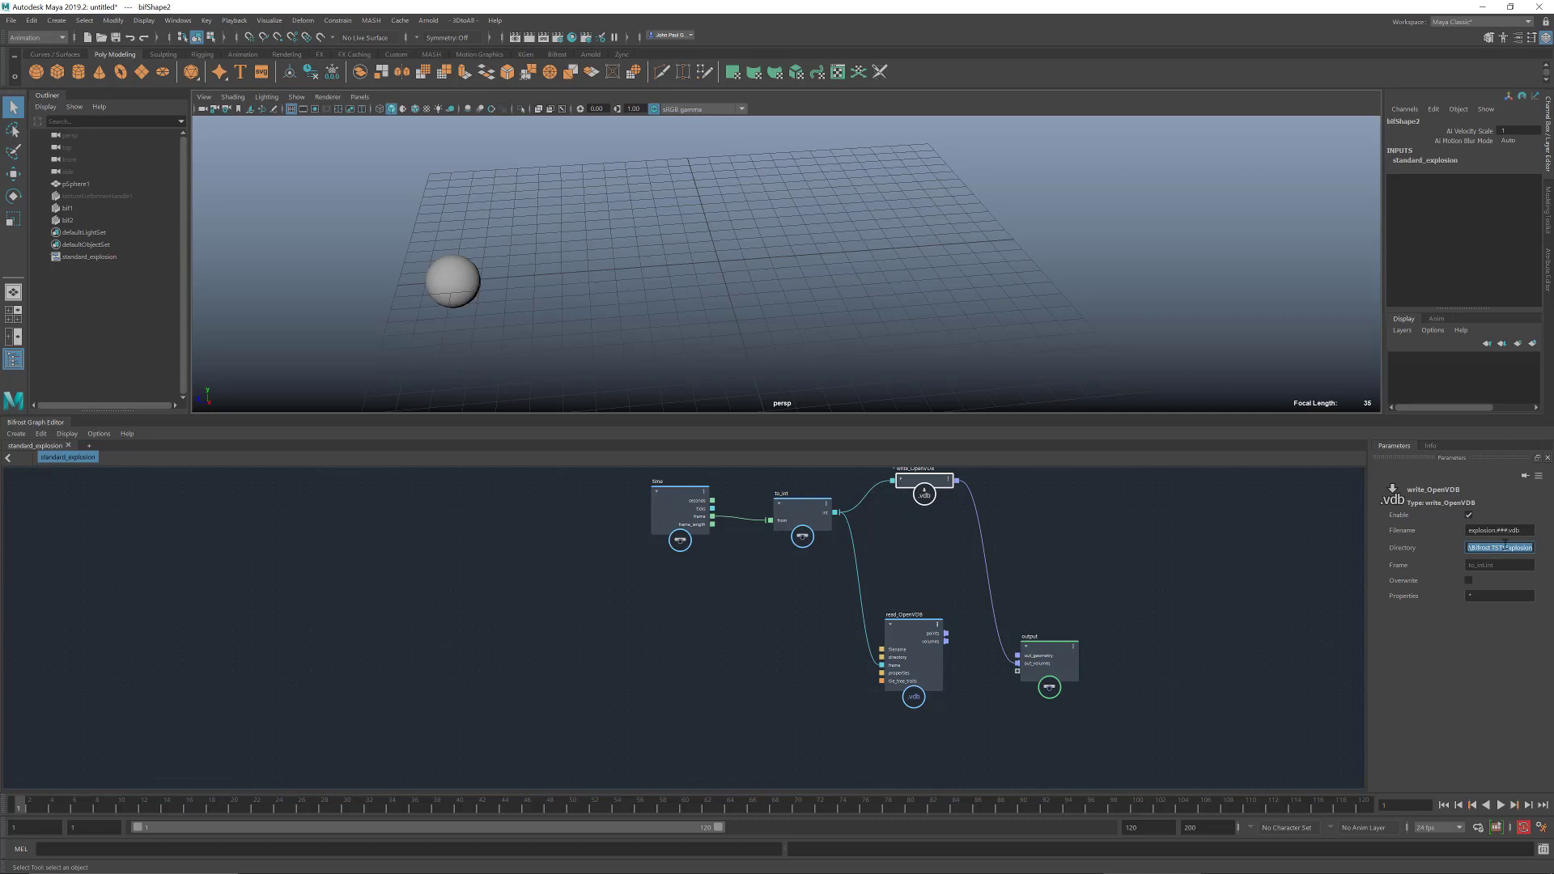
{"action": "left_click", "coordinate": [917, 628]}
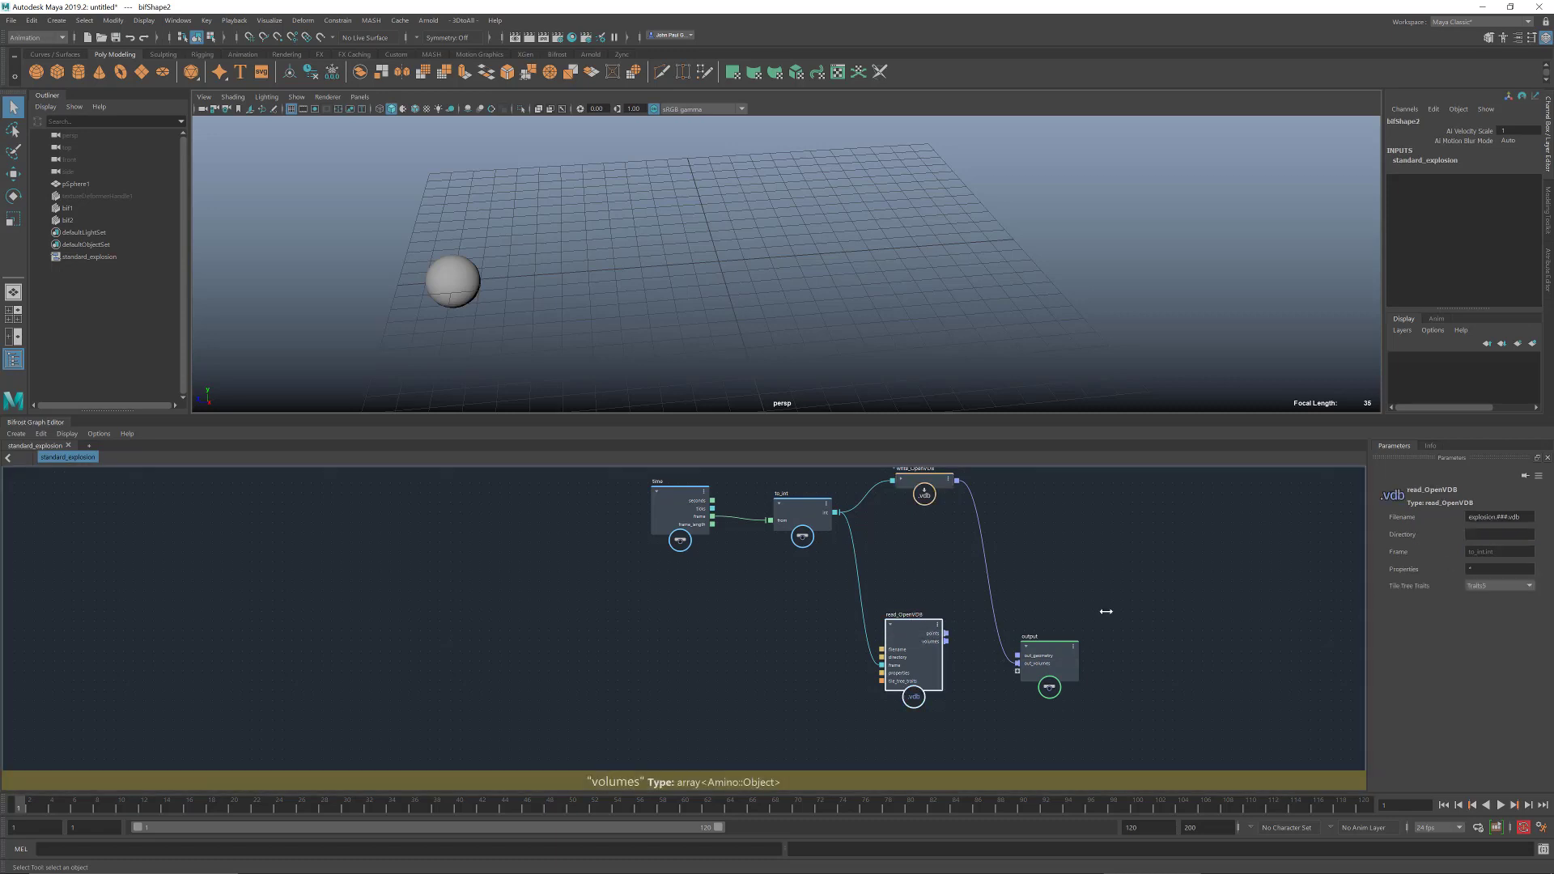
{"action": "left_click", "coordinate": [1518, 536]}
{"action": "key", "text": "ctrl+v"}
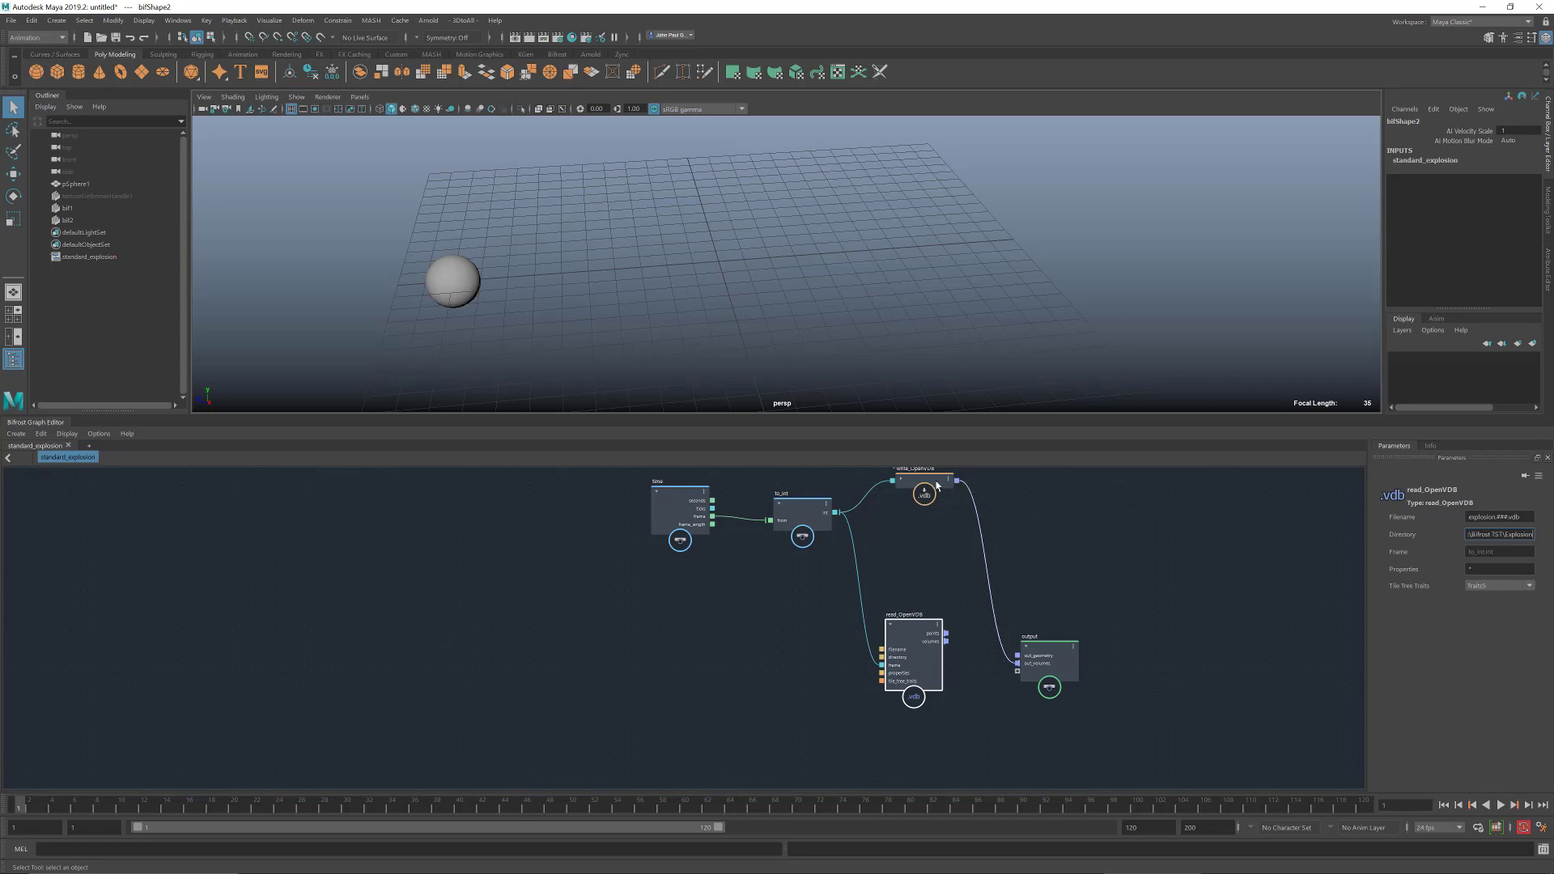
- Delete write_OpenVDB and move read_OpenVDB up between to_int and output
{"action": "left_click_drag", "start_coordinate": [935, 496], "coordinate": [952, 510]}
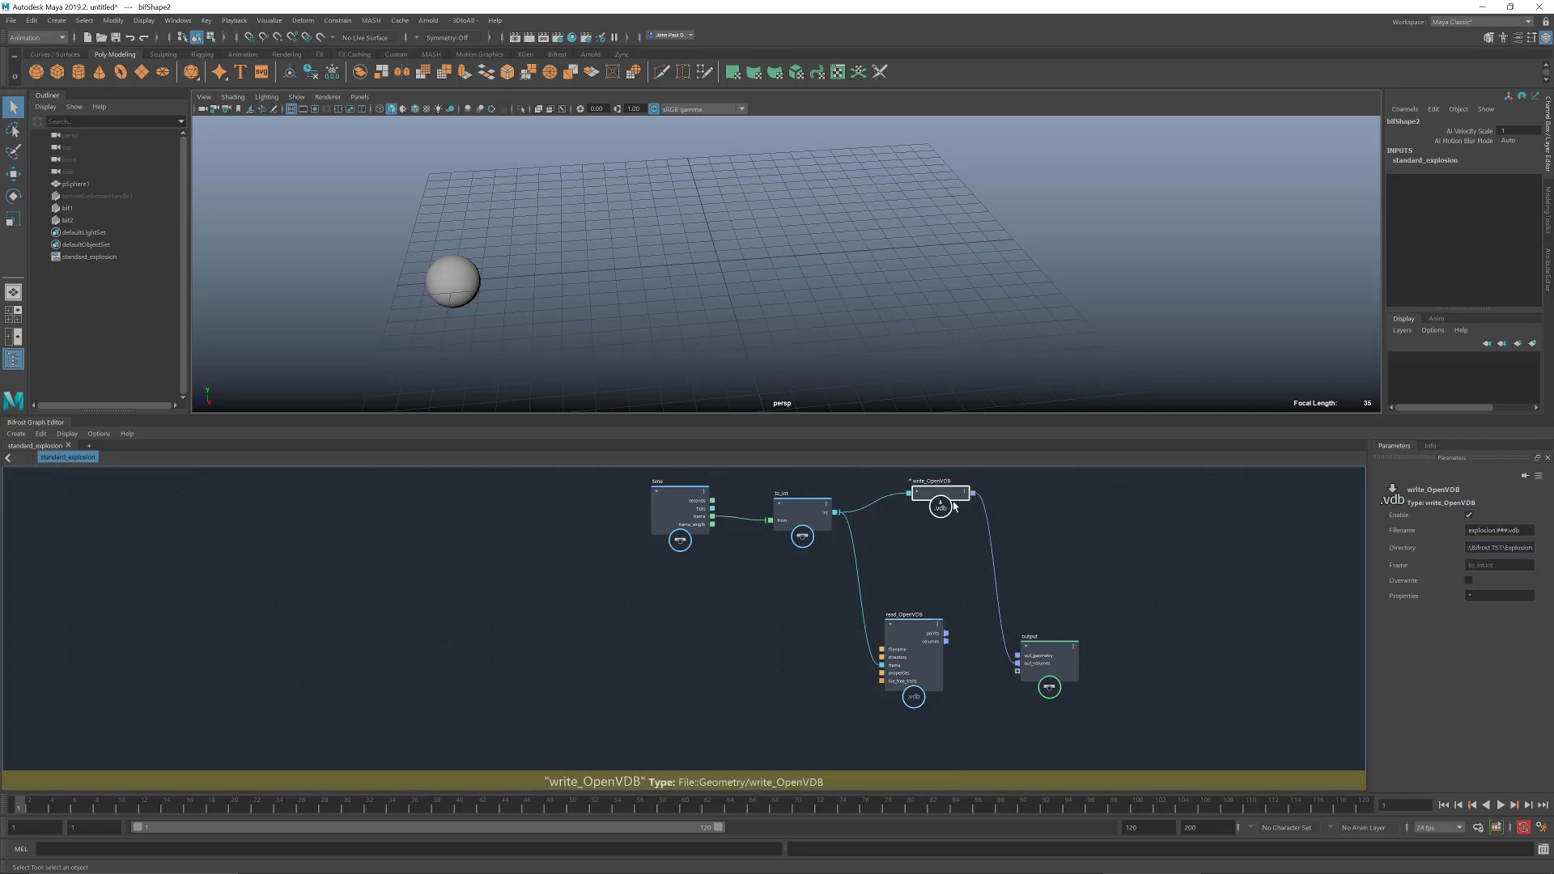
{"action": "key", "text": "Delete"}
{"action": "left_click_drag", "start_coordinate": [950, 645], "coordinate": [1067, 579]}
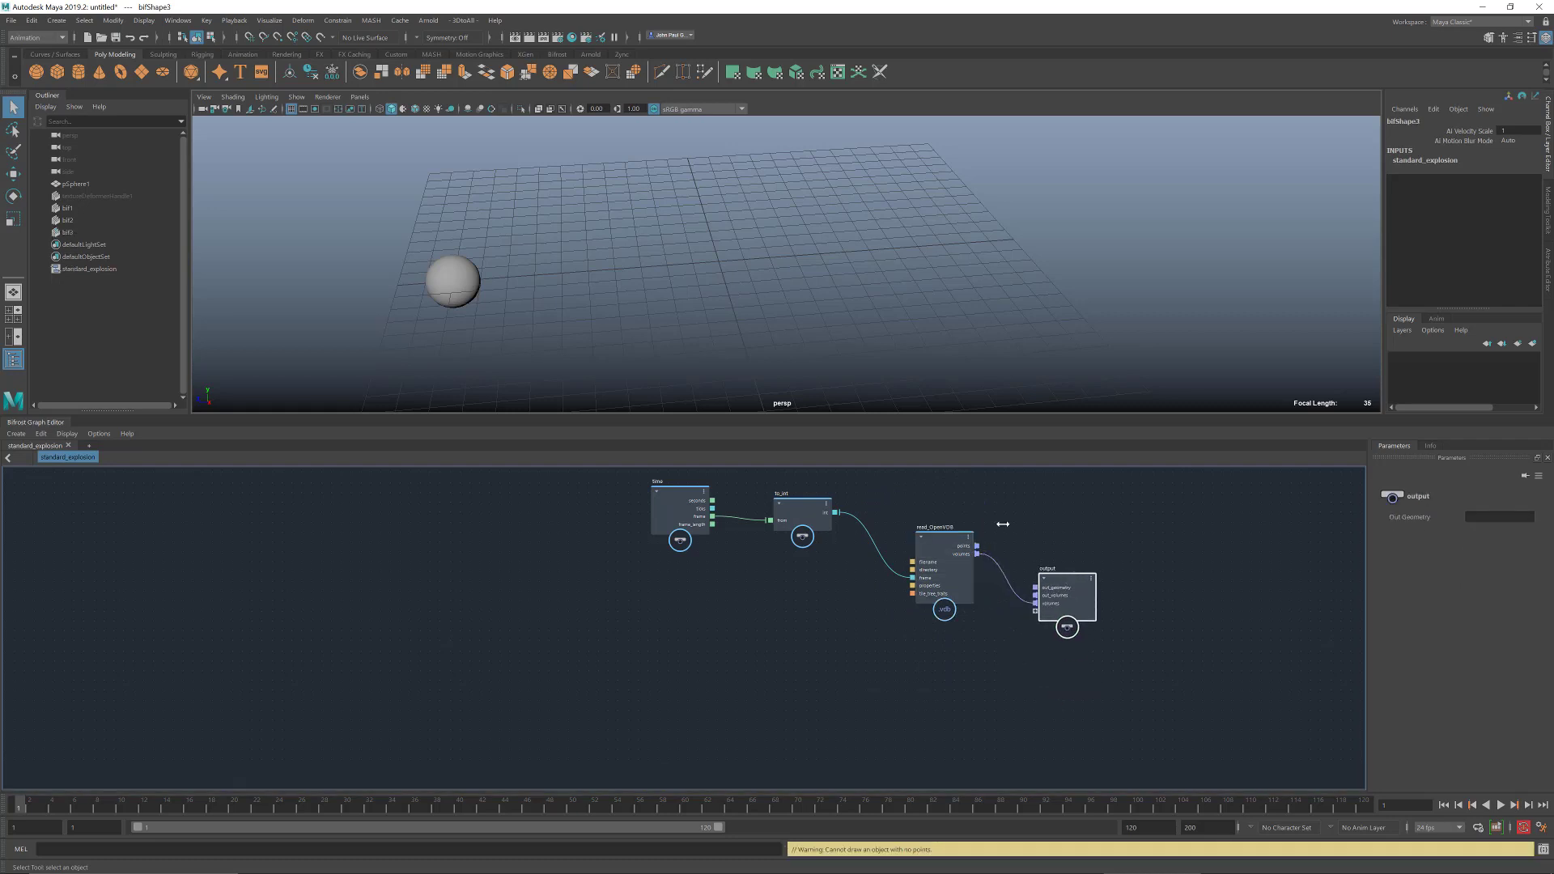
- Hide pSphere1 with Ctrl+H and play forward to show the cached VDB explosion
{"action": "left_click_drag", "start_coordinate": [818, 237], "coordinate": [800, 285], "text": "alt"}
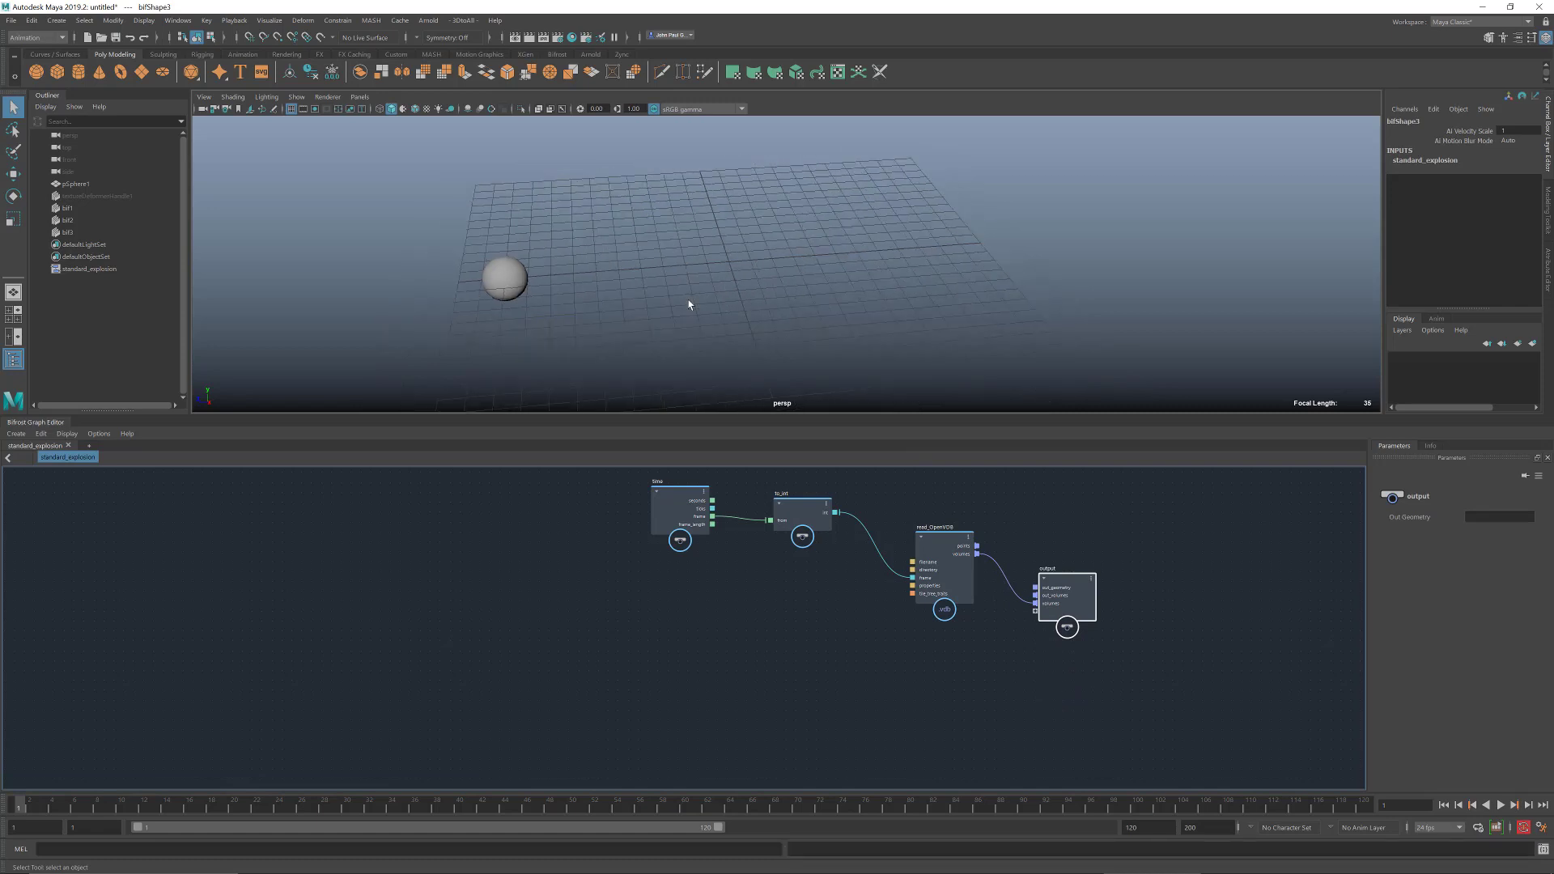
{"action": "left_click", "coordinate": [81, 185]}
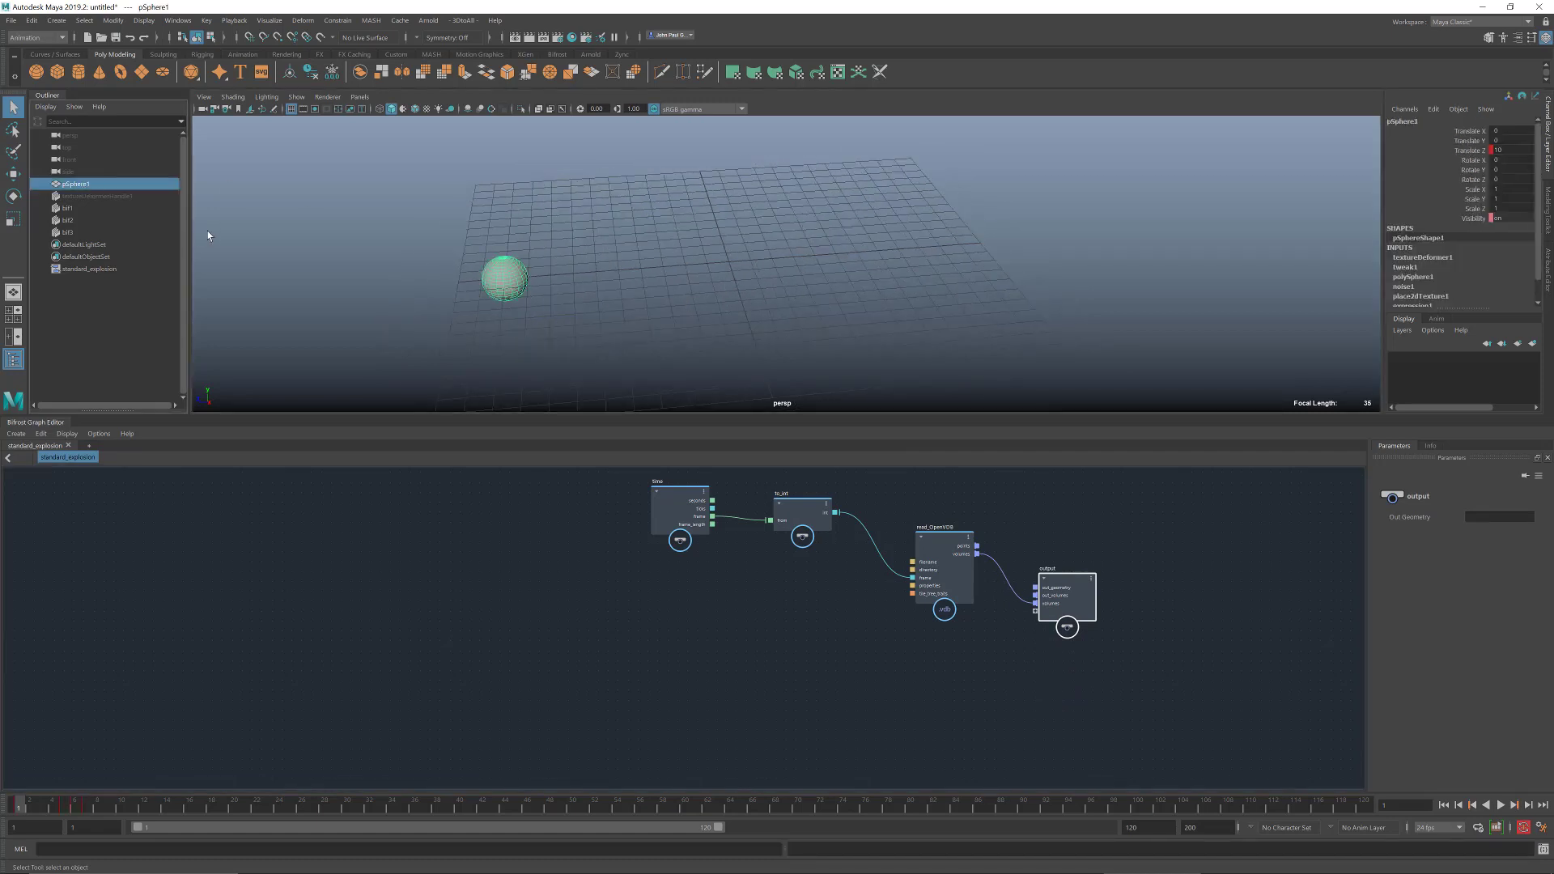
{"action": "key", "text": "ctrl+h"}
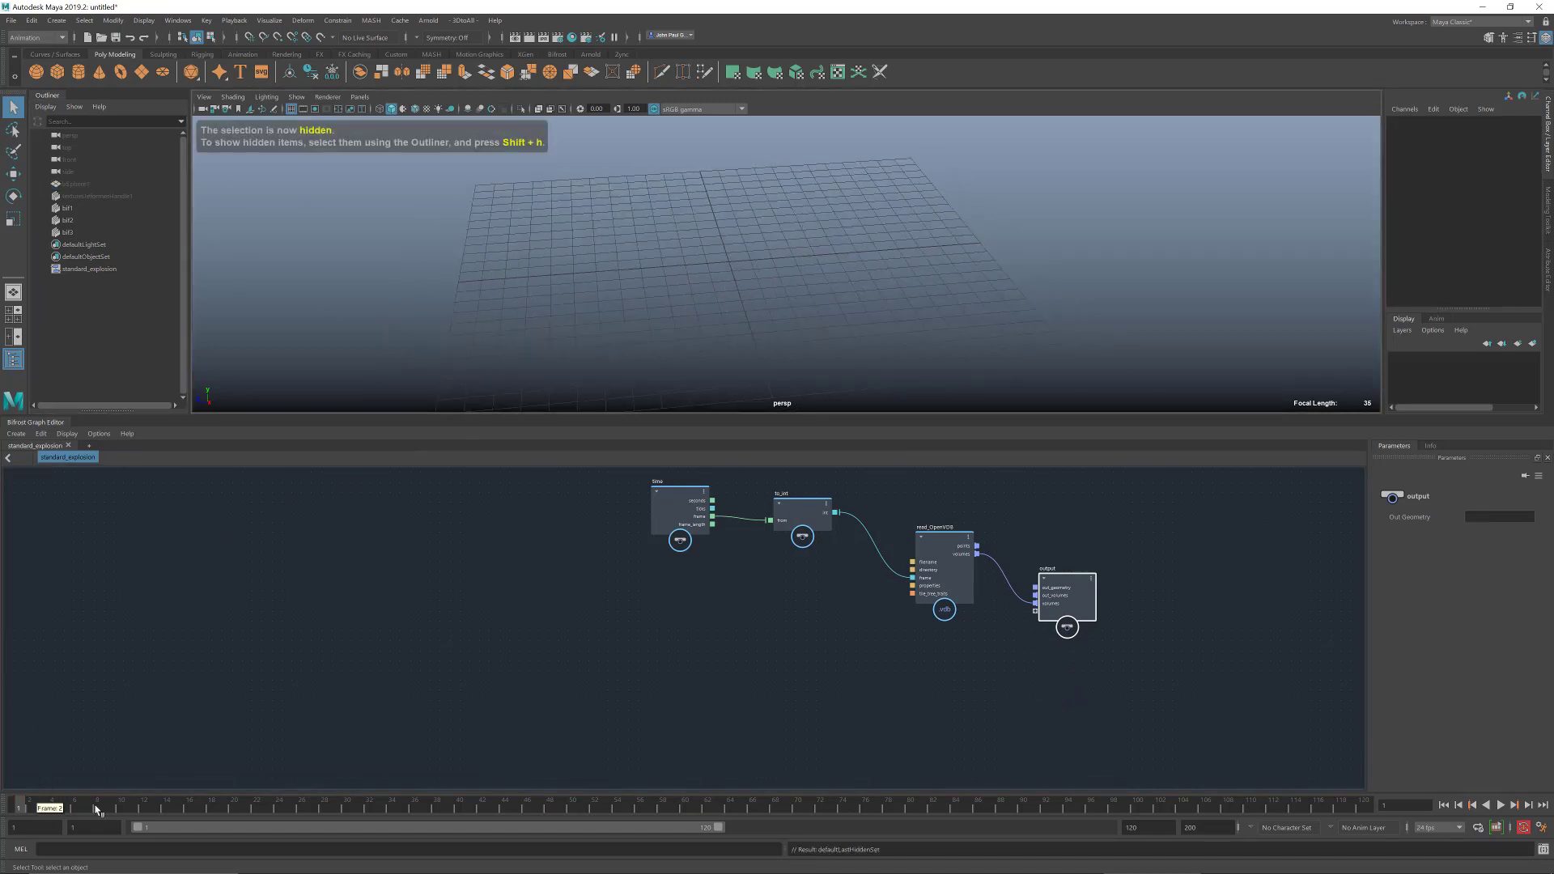
{"action": "left_click", "coordinate": [1502, 805]}
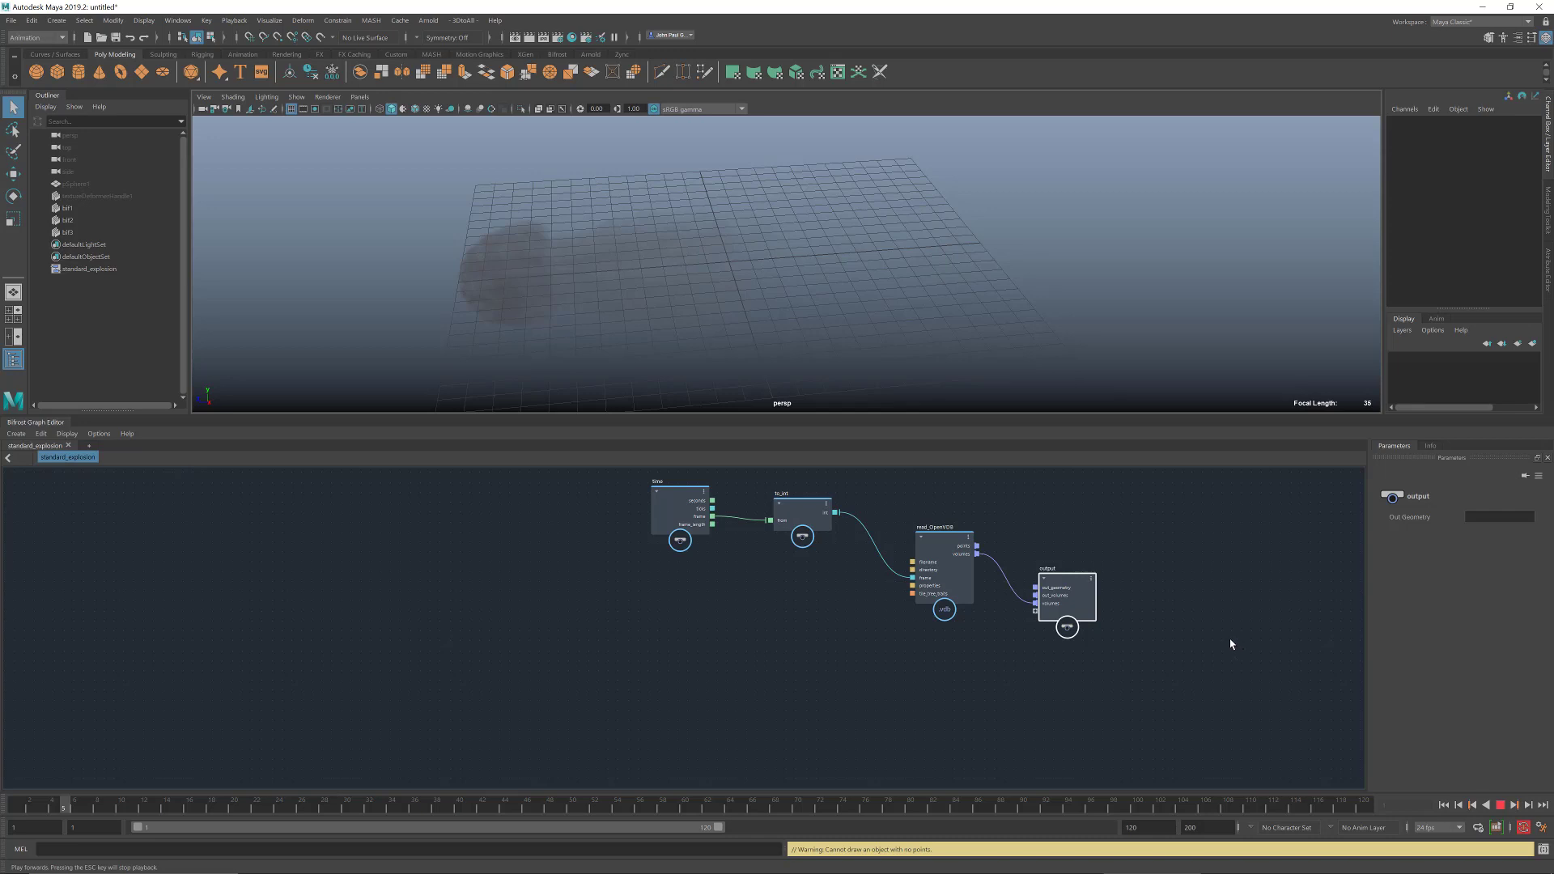
- Stop the VDB smoke playback, select and frame bif3, and hide the viewport grid
{"action": "key", "text": "Escape"}
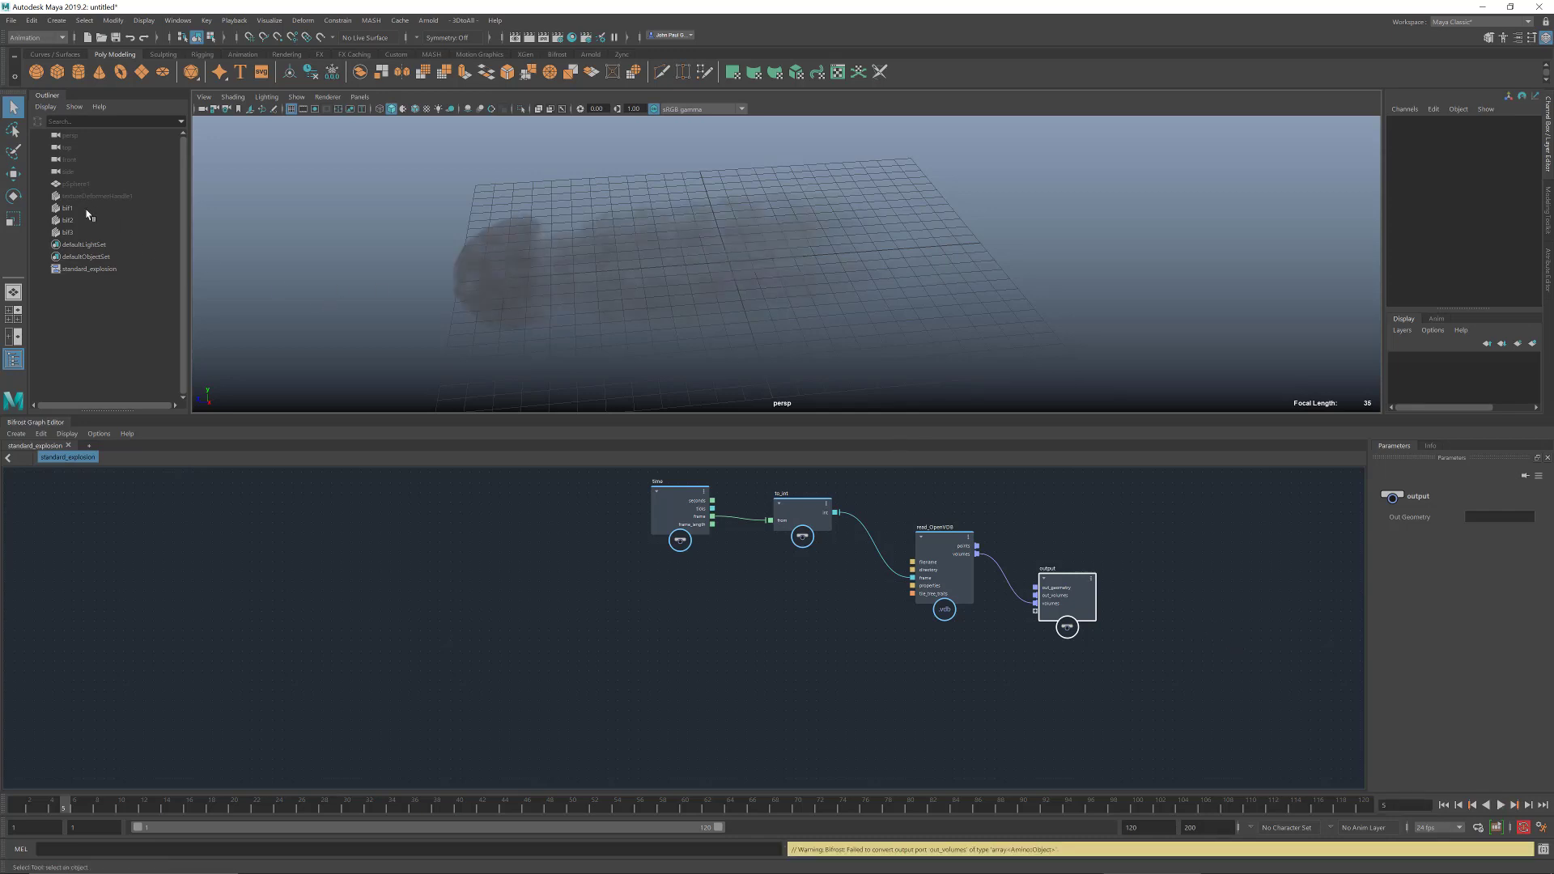
{"action": "middle_click_drag", "start_coordinate": [812, 279], "coordinate": [931, 343], "text": "alt"}
{"action": "left_click", "coordinate": [77, 234]}
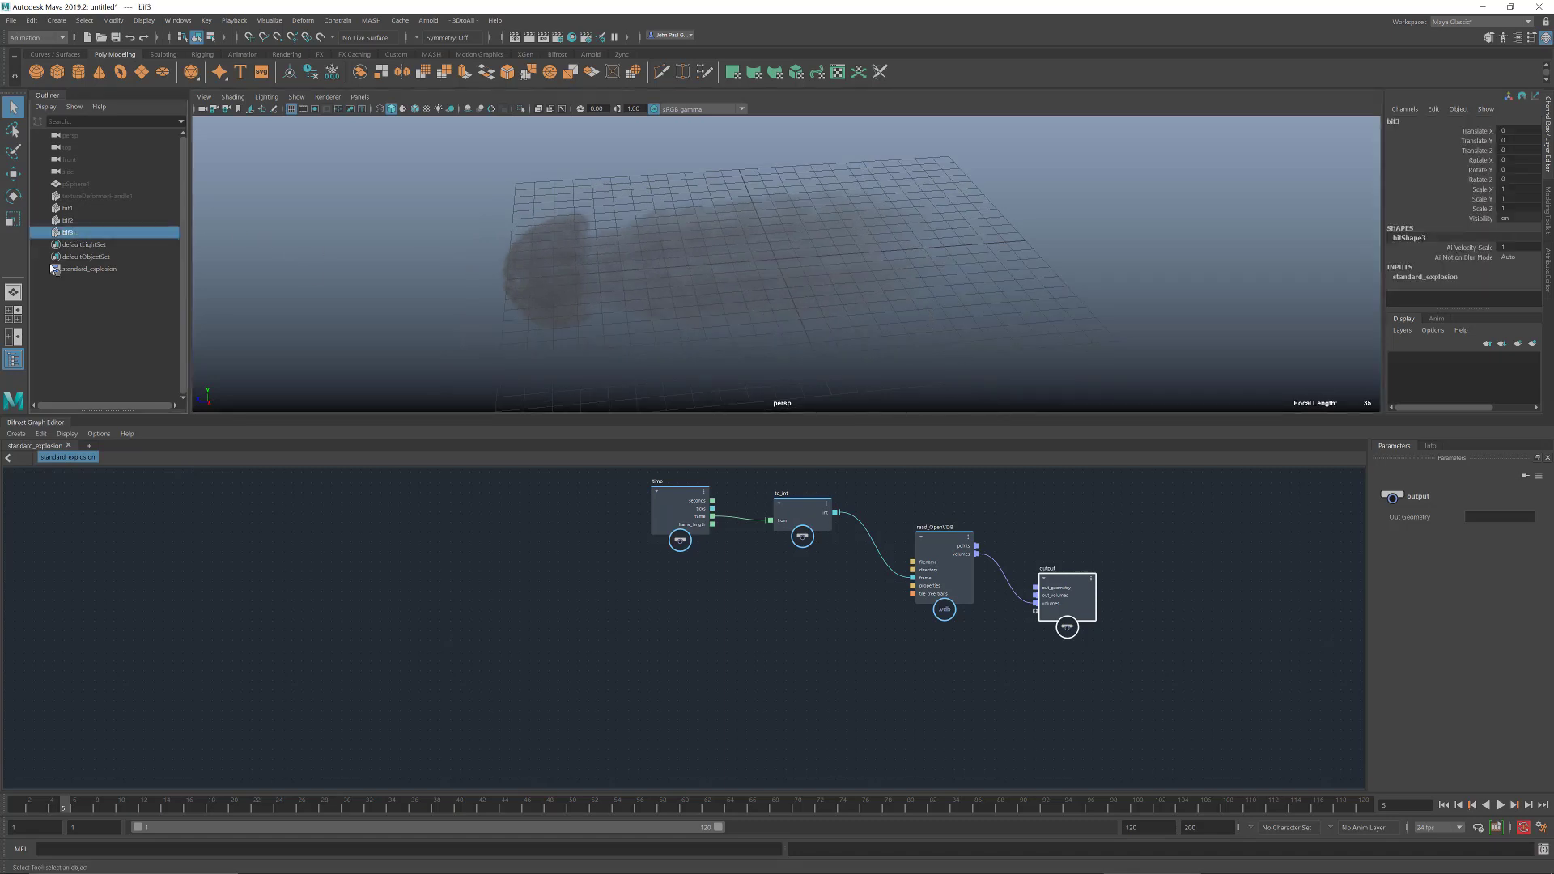
{"action": "middle_click_drag", "start_coordinate": [876, 279], "coordinate": [825, 265], "text": "alt"}
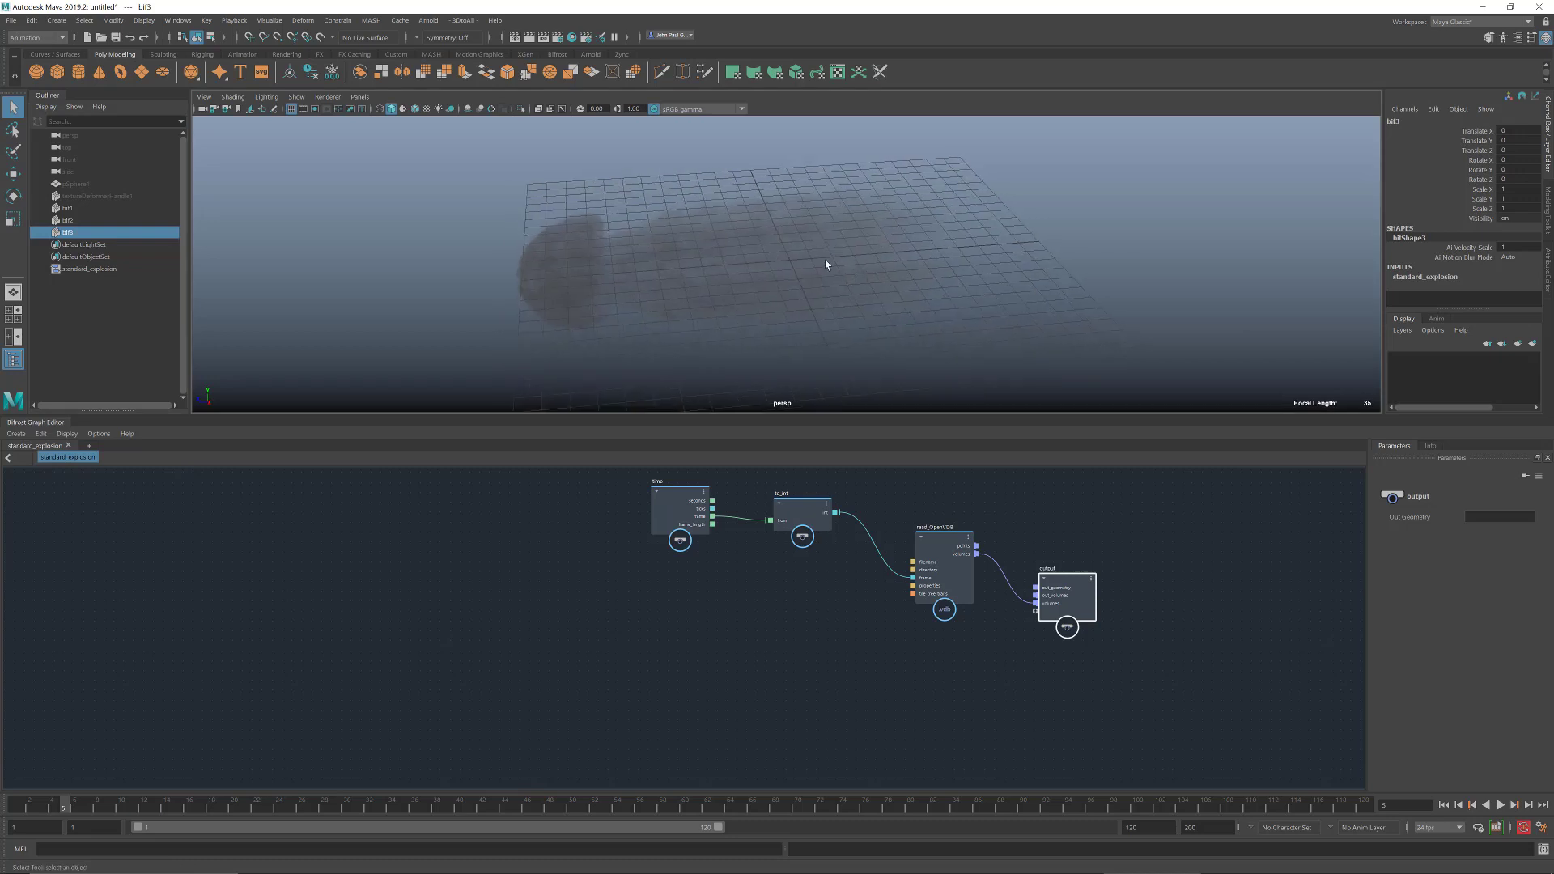
{"action": "left_click", "coordinate": [290, 109]}
- Assign the existing standard_explosion_material to the bif3 volume
{"action": "right_click", "coordinate": [775, 235]}
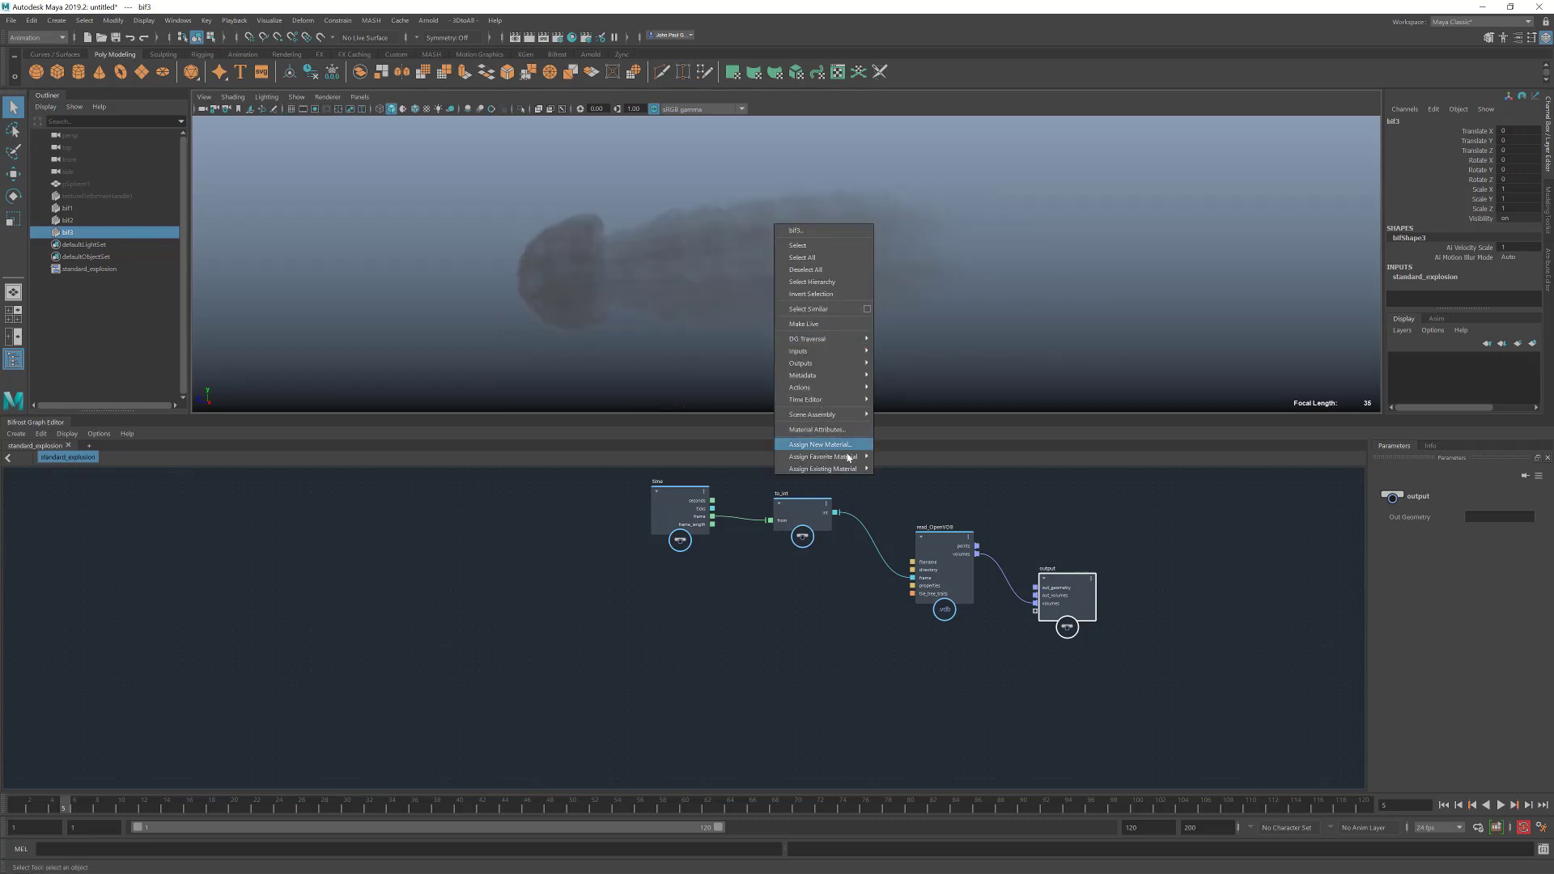
{"action": "mouse_move", "coordinate": [847, 461]}
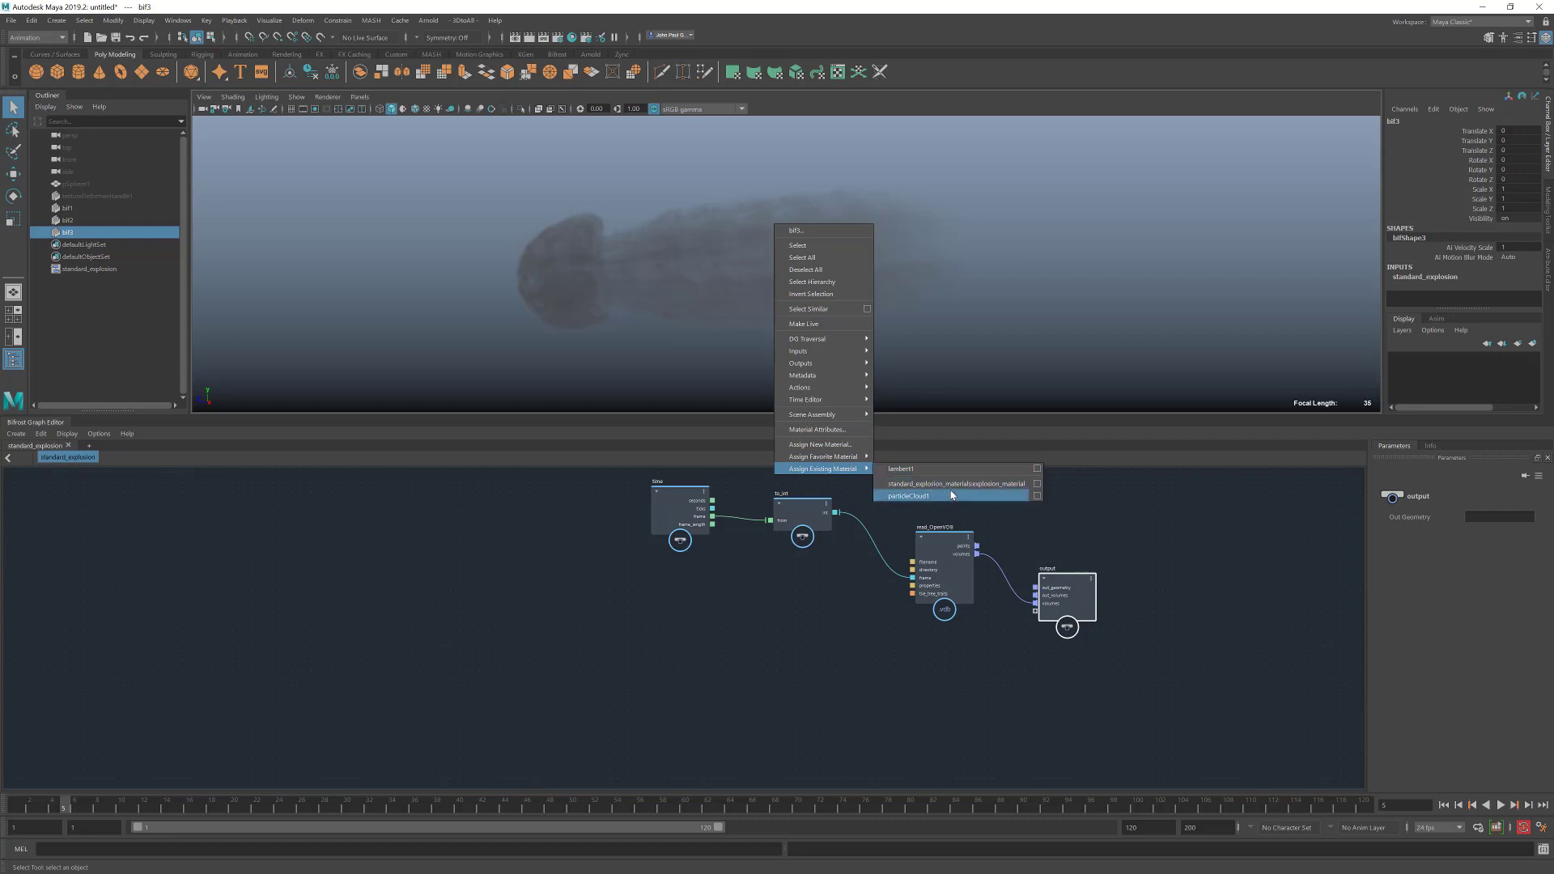
{"action": "left_click", "coordinate": [1000, 489]}
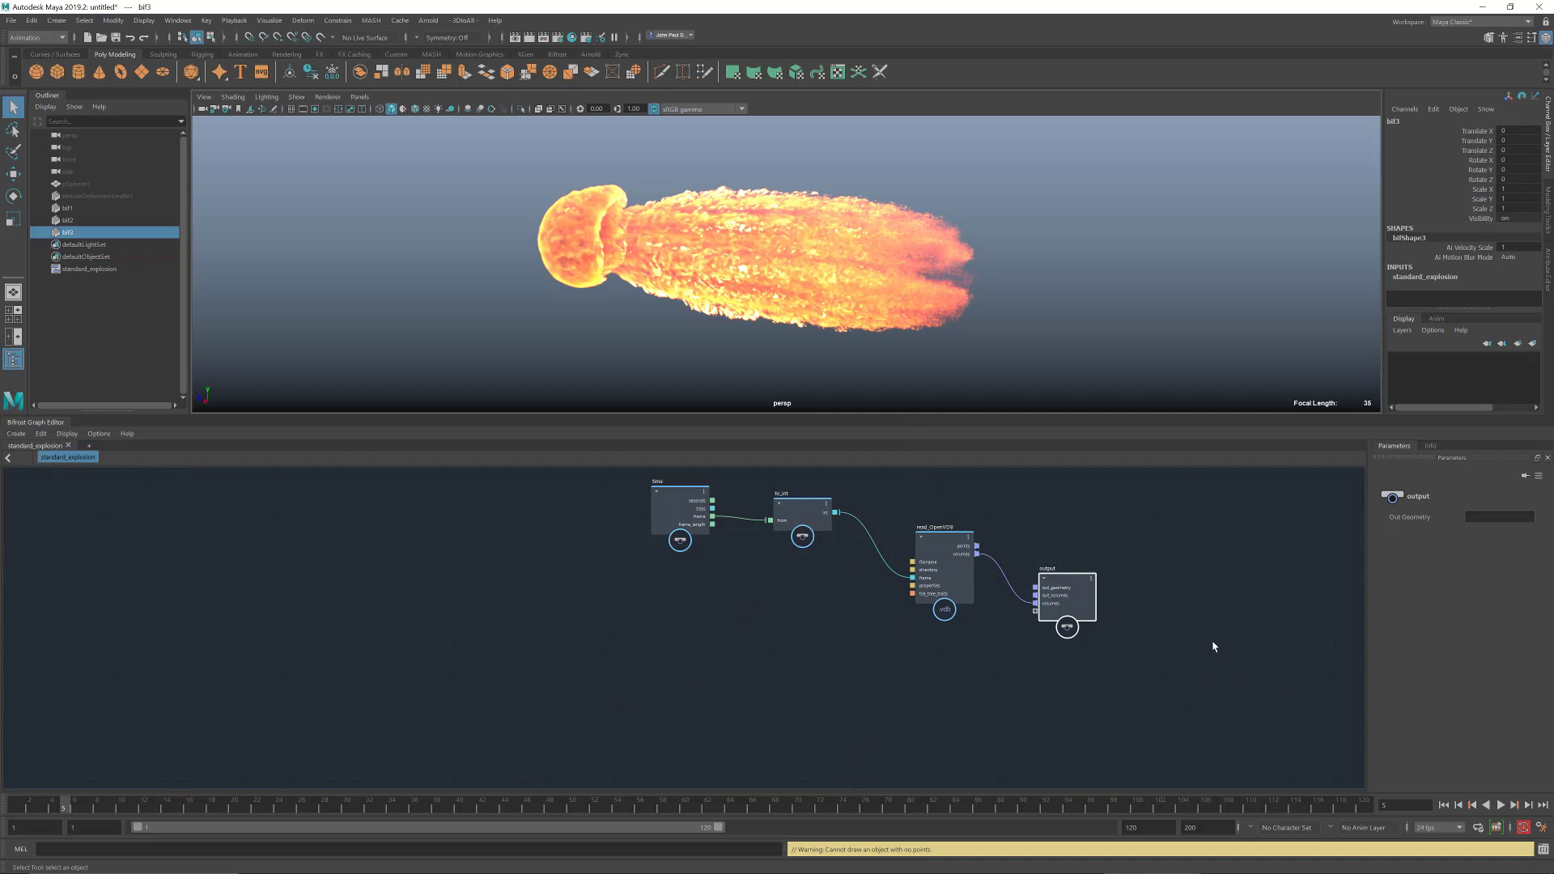
- Create a playblast of the explosion from the time slider's Playblast options, producing Explosion_VDB
{"action": "right_click", "coordinate": [592, 812]}
{"action": "left_click", "coordinate": [703, 802]}
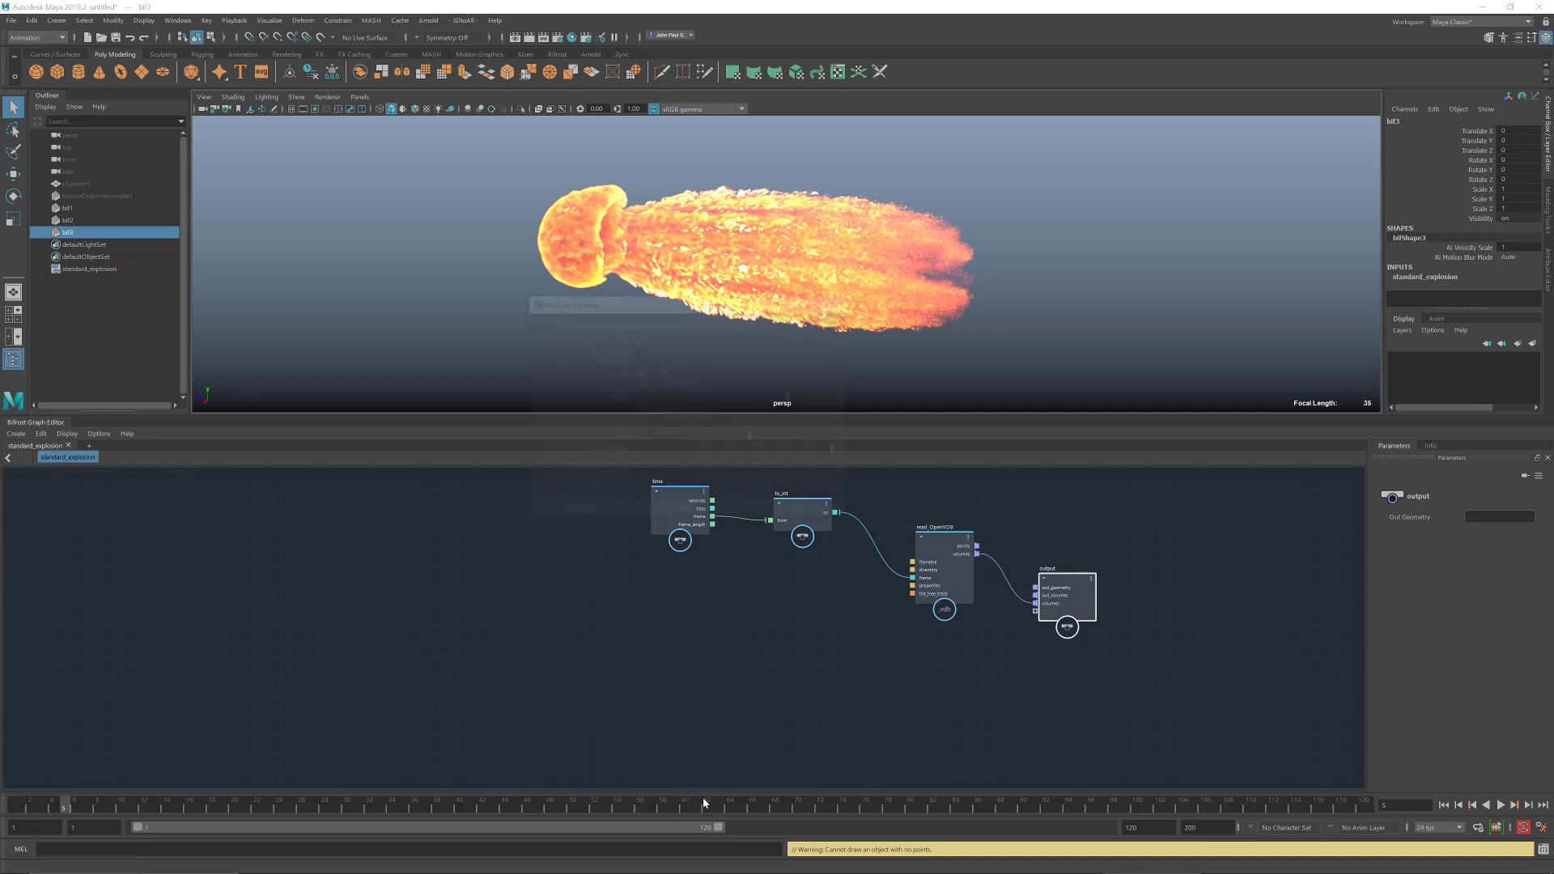
{"action": "scroll", "coordinate": [791, 460], "scroll_direction": "down", "scroll_amount": 1}
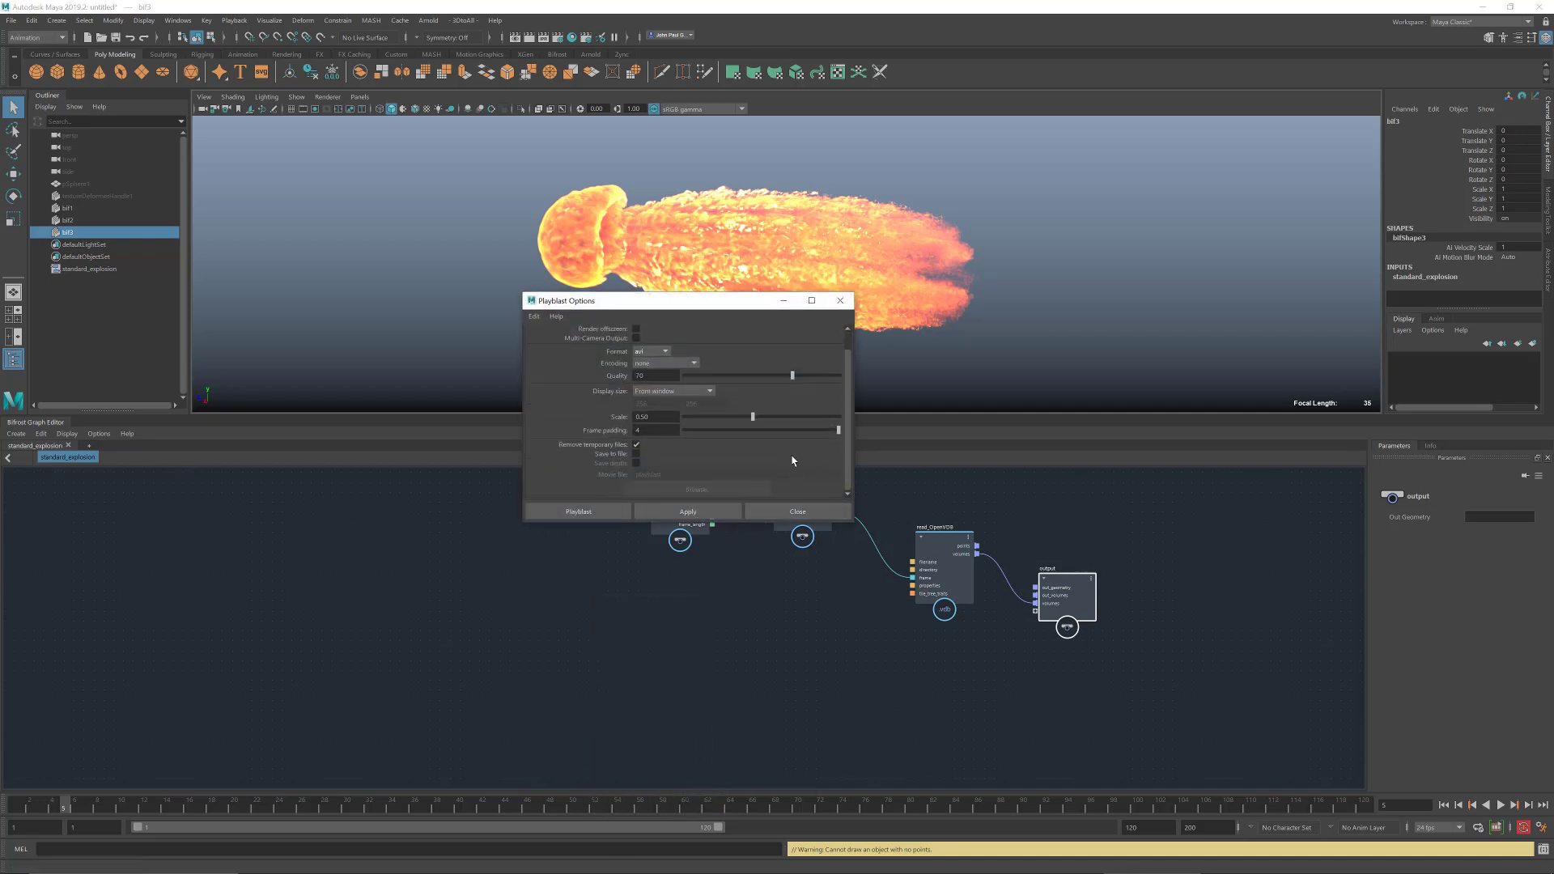
{"action": "left_click", "coordinate": [839, 303]}
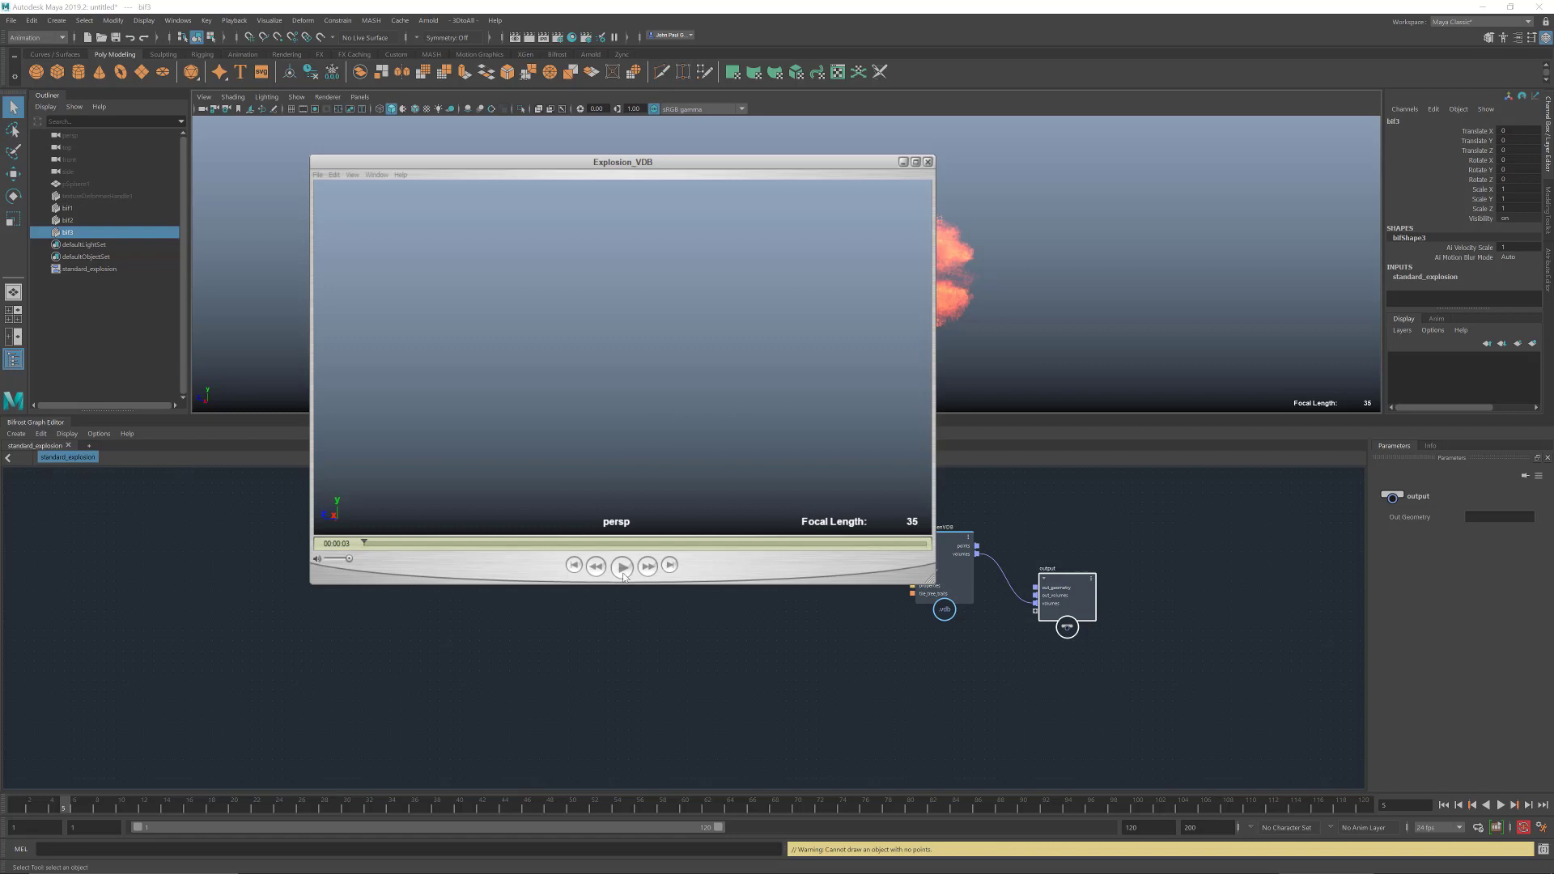
- Play the Explosion_VDB movie, then replay it four more times to review the fire and smoke
{"action": "left_click", "coordinate": [622, 567]}
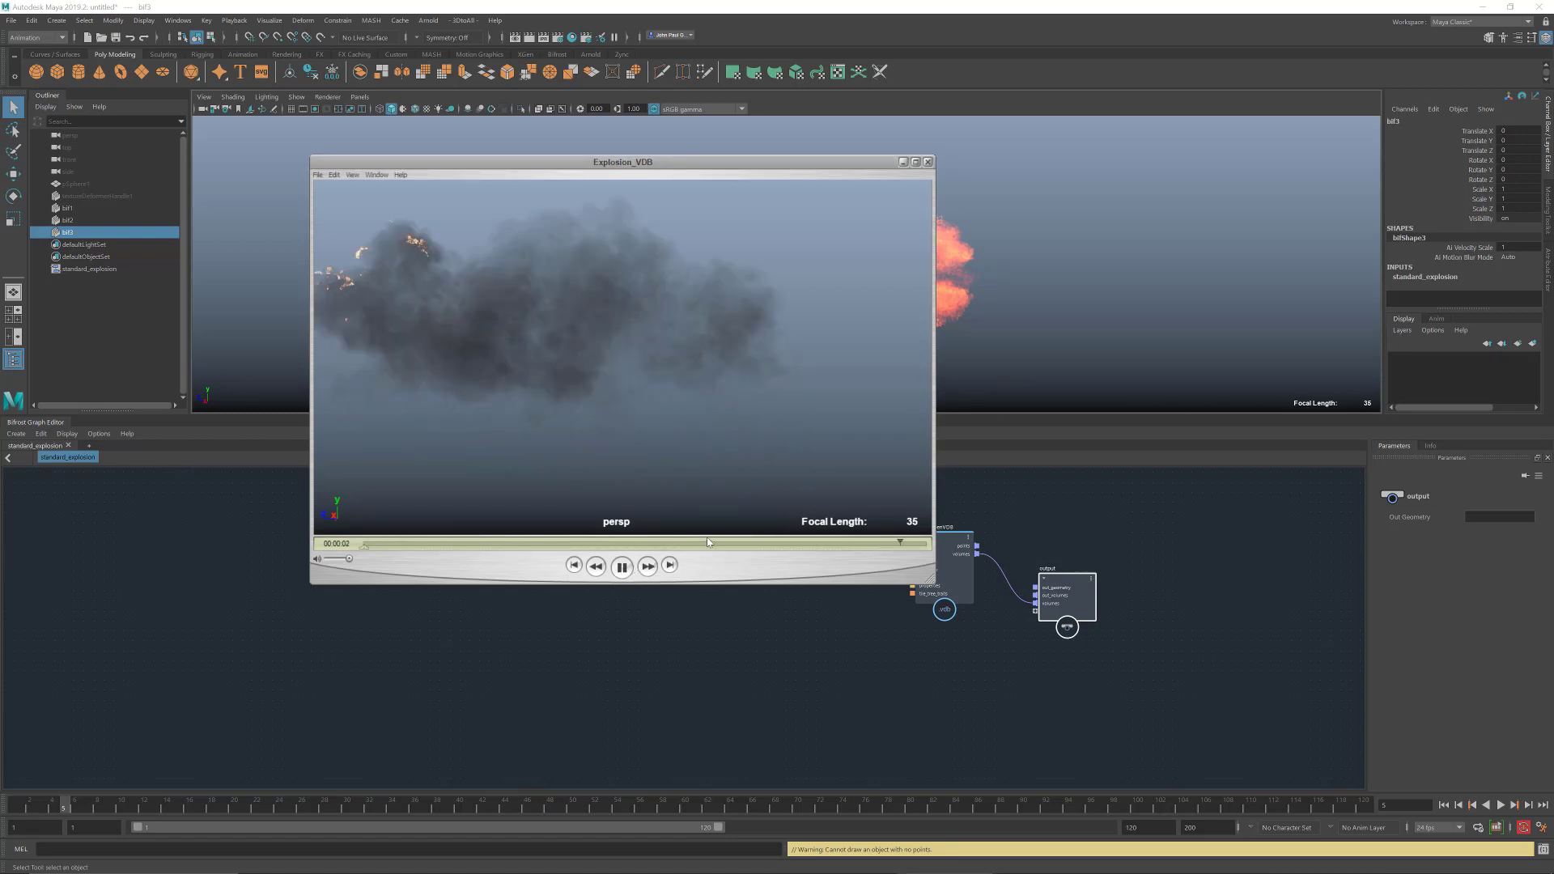
{"action": "left_click", "coordinate": [622, 567]}
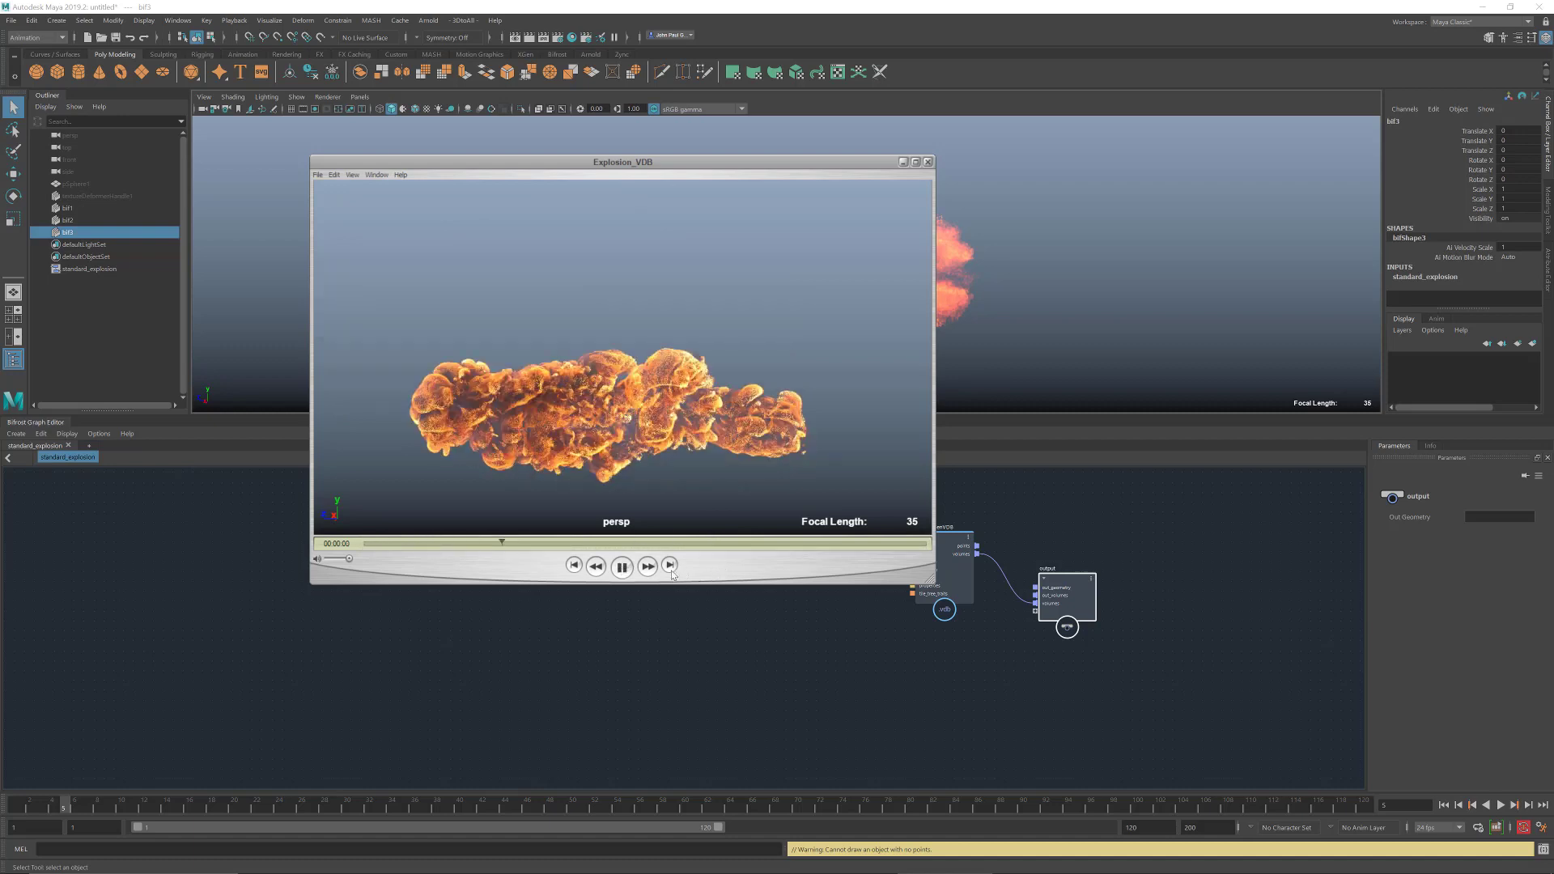
{"action": "left_click", "coordinate": [622, 567]}
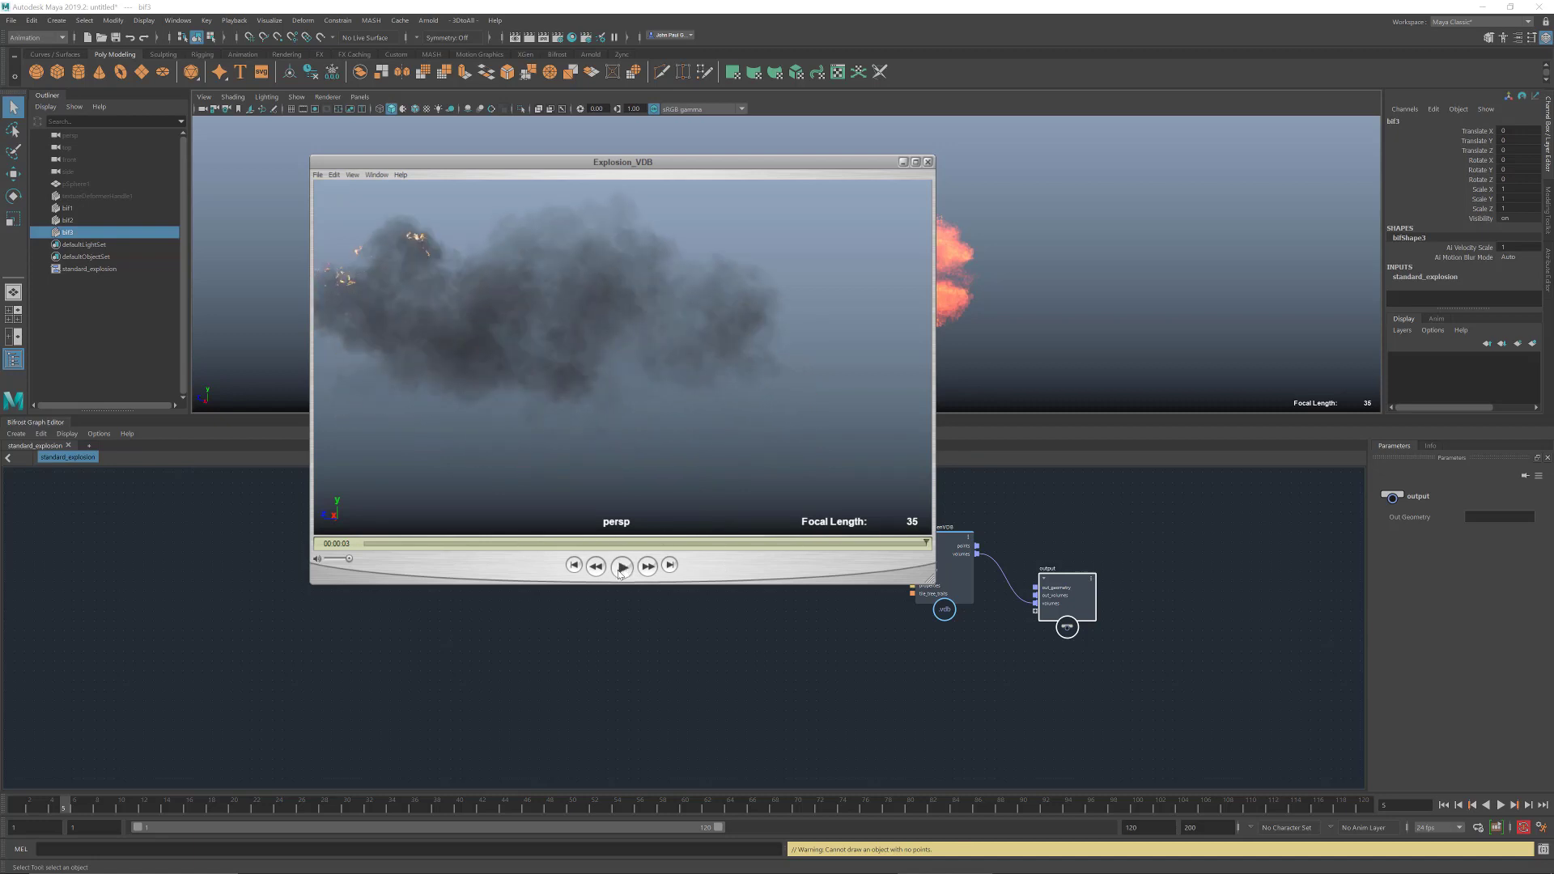
{"action": "left_click", "coordinate": [622, 567]}
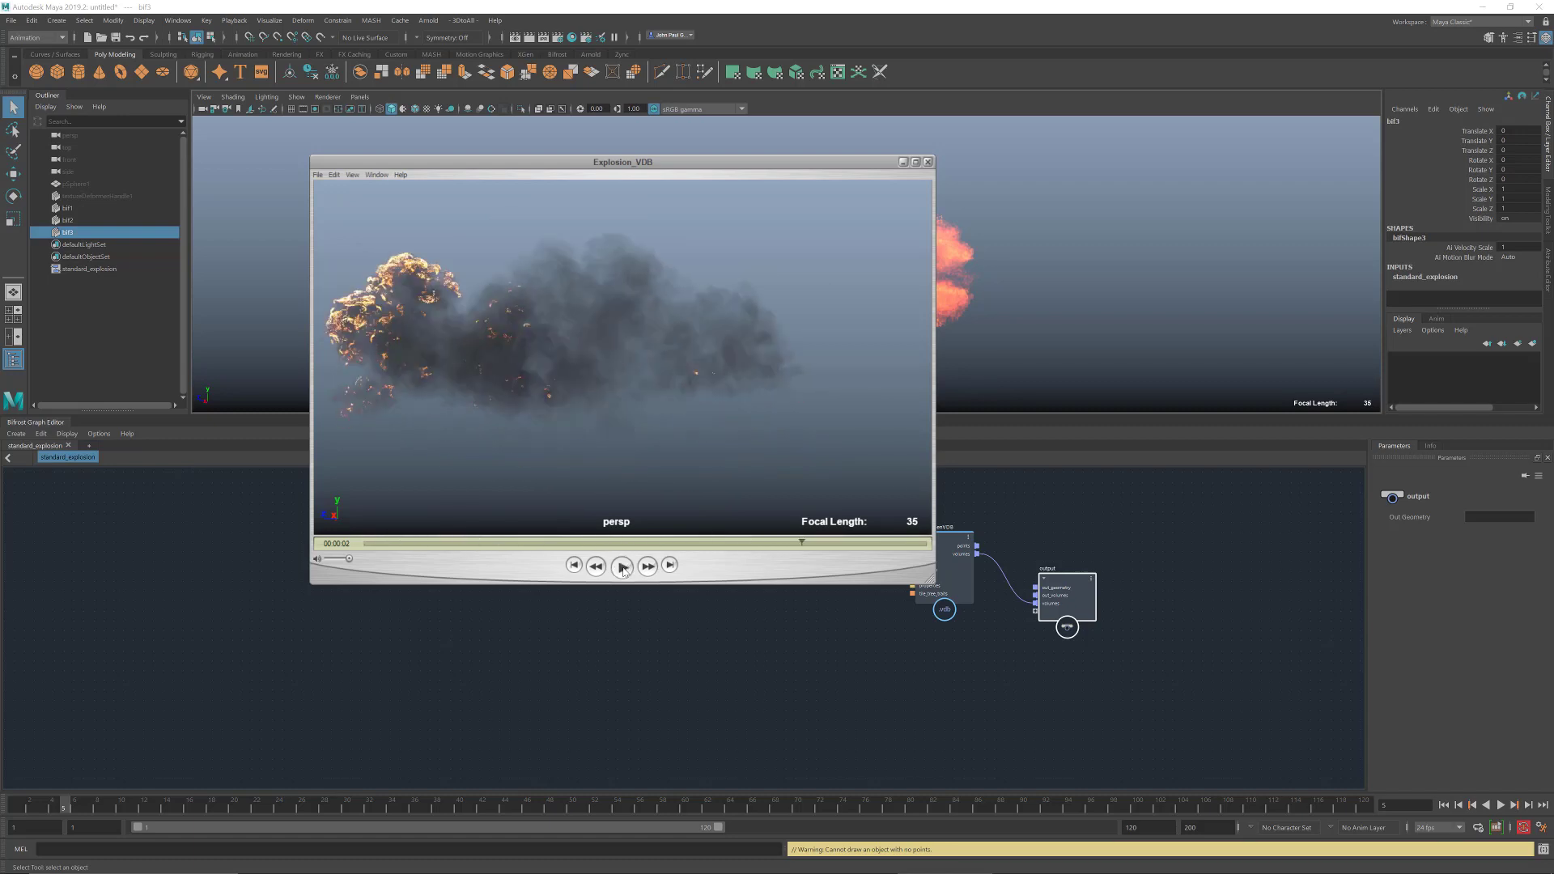
{"action": "left_click", "coordinate": [622, 566]}
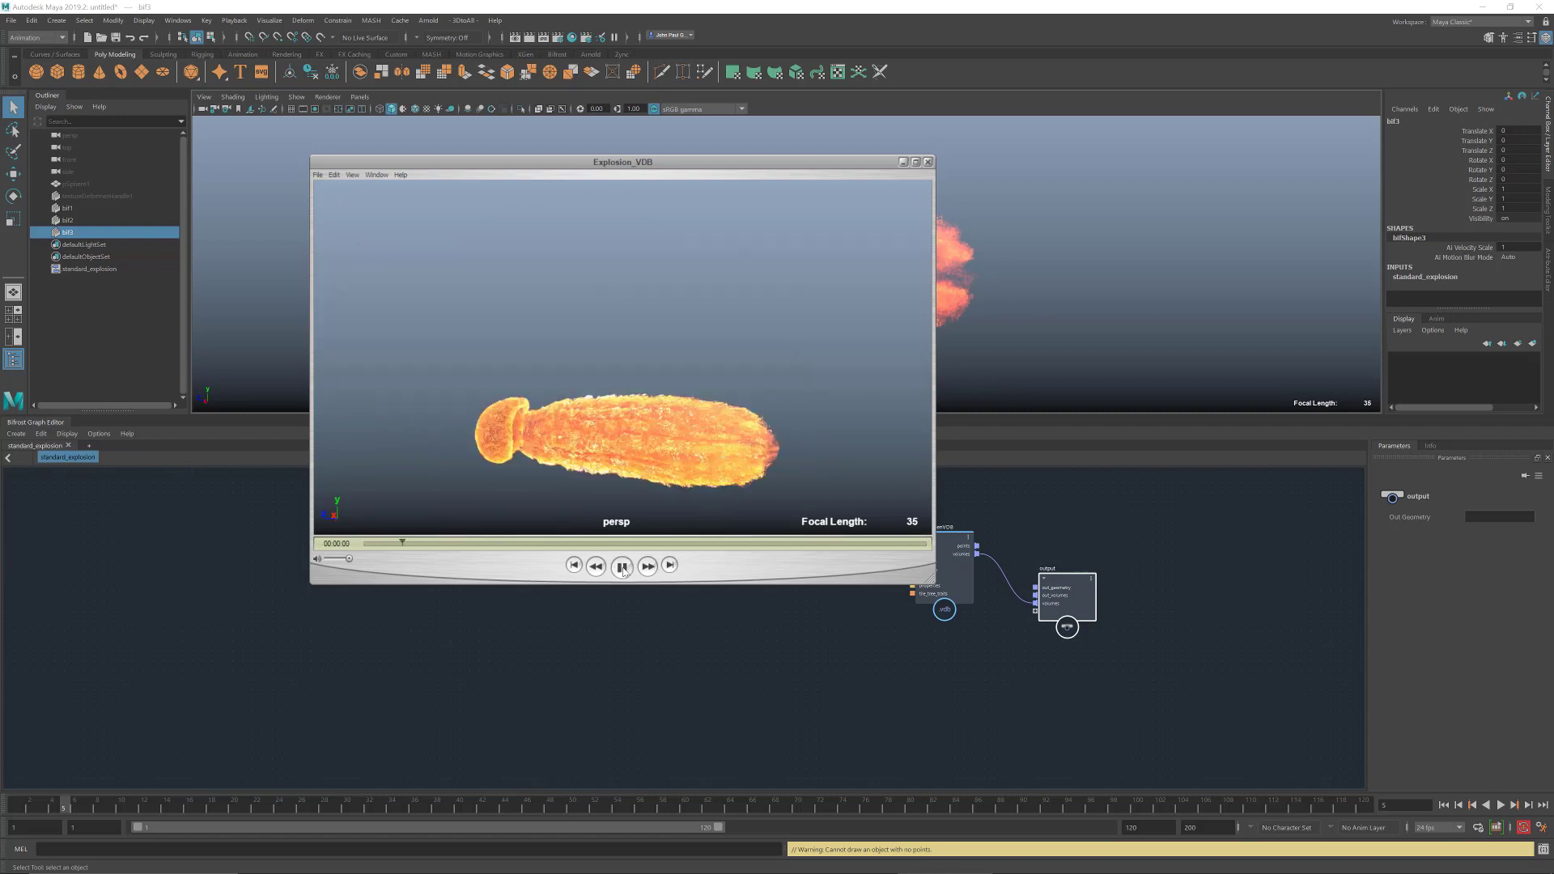